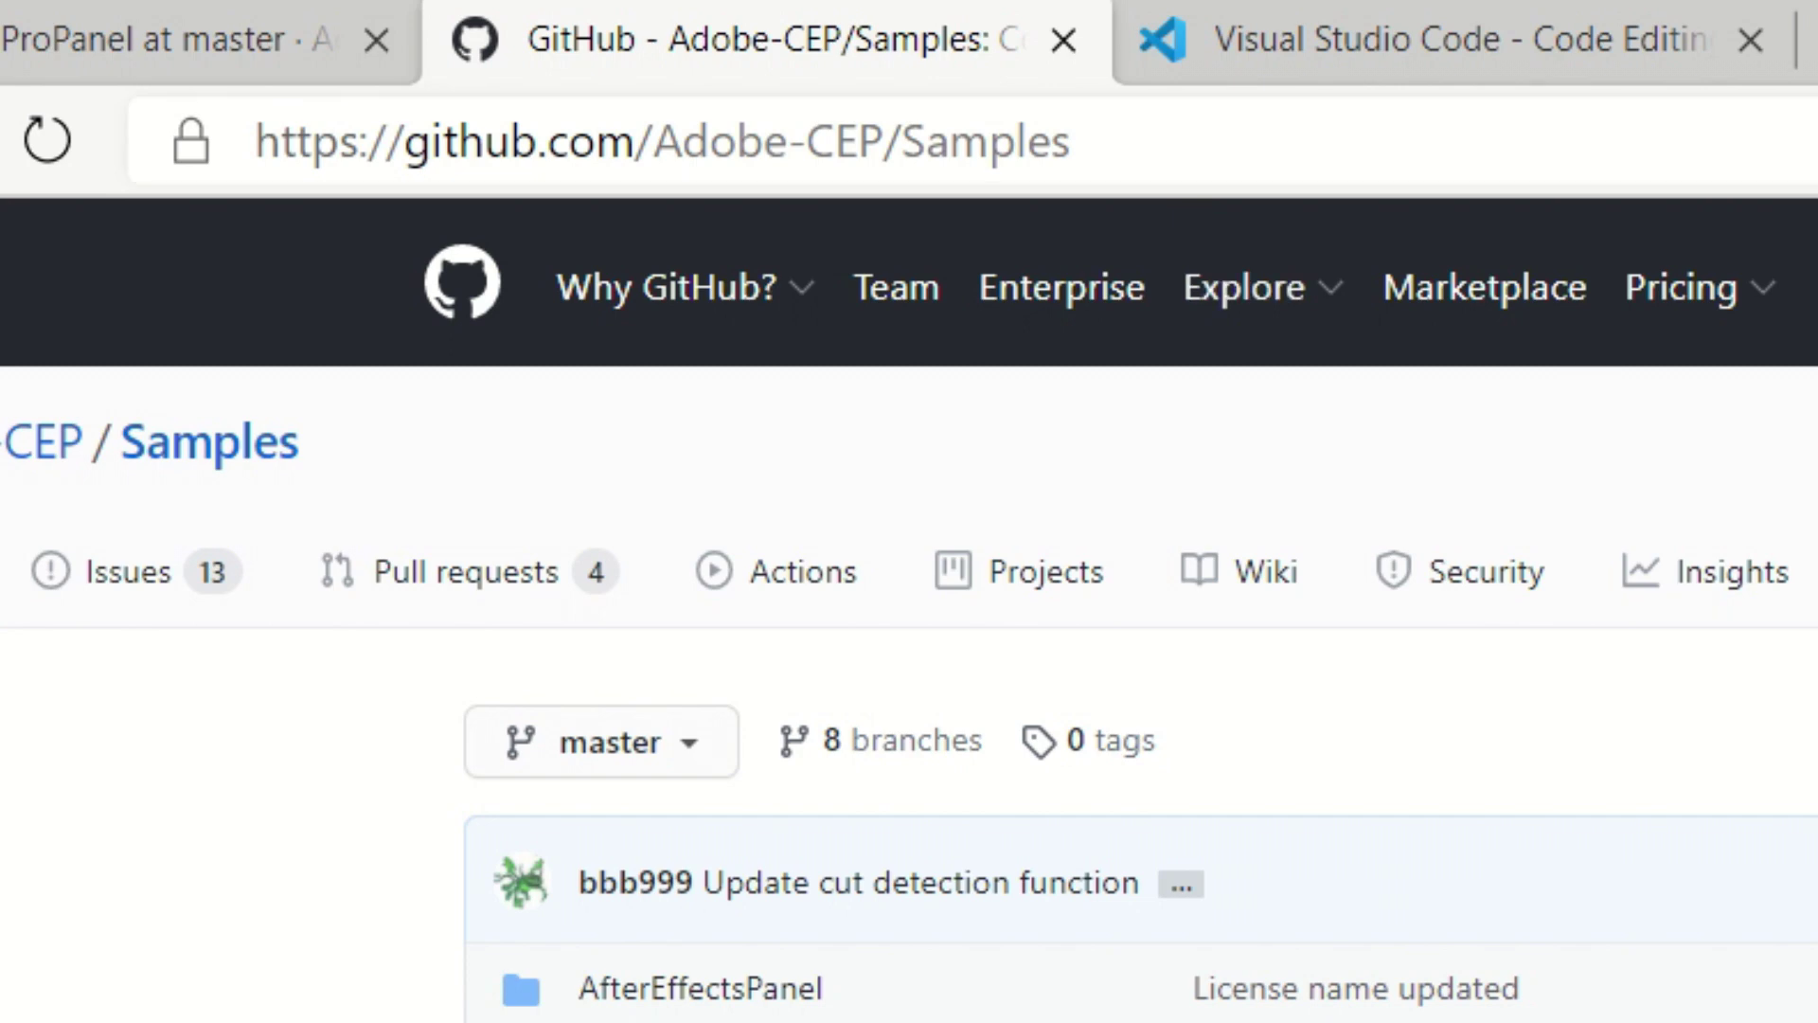
# - Download the Adobe-CEP/Samples repository as Samples-master.zip from the green Code menu
pyautogui.click(1817, 748)
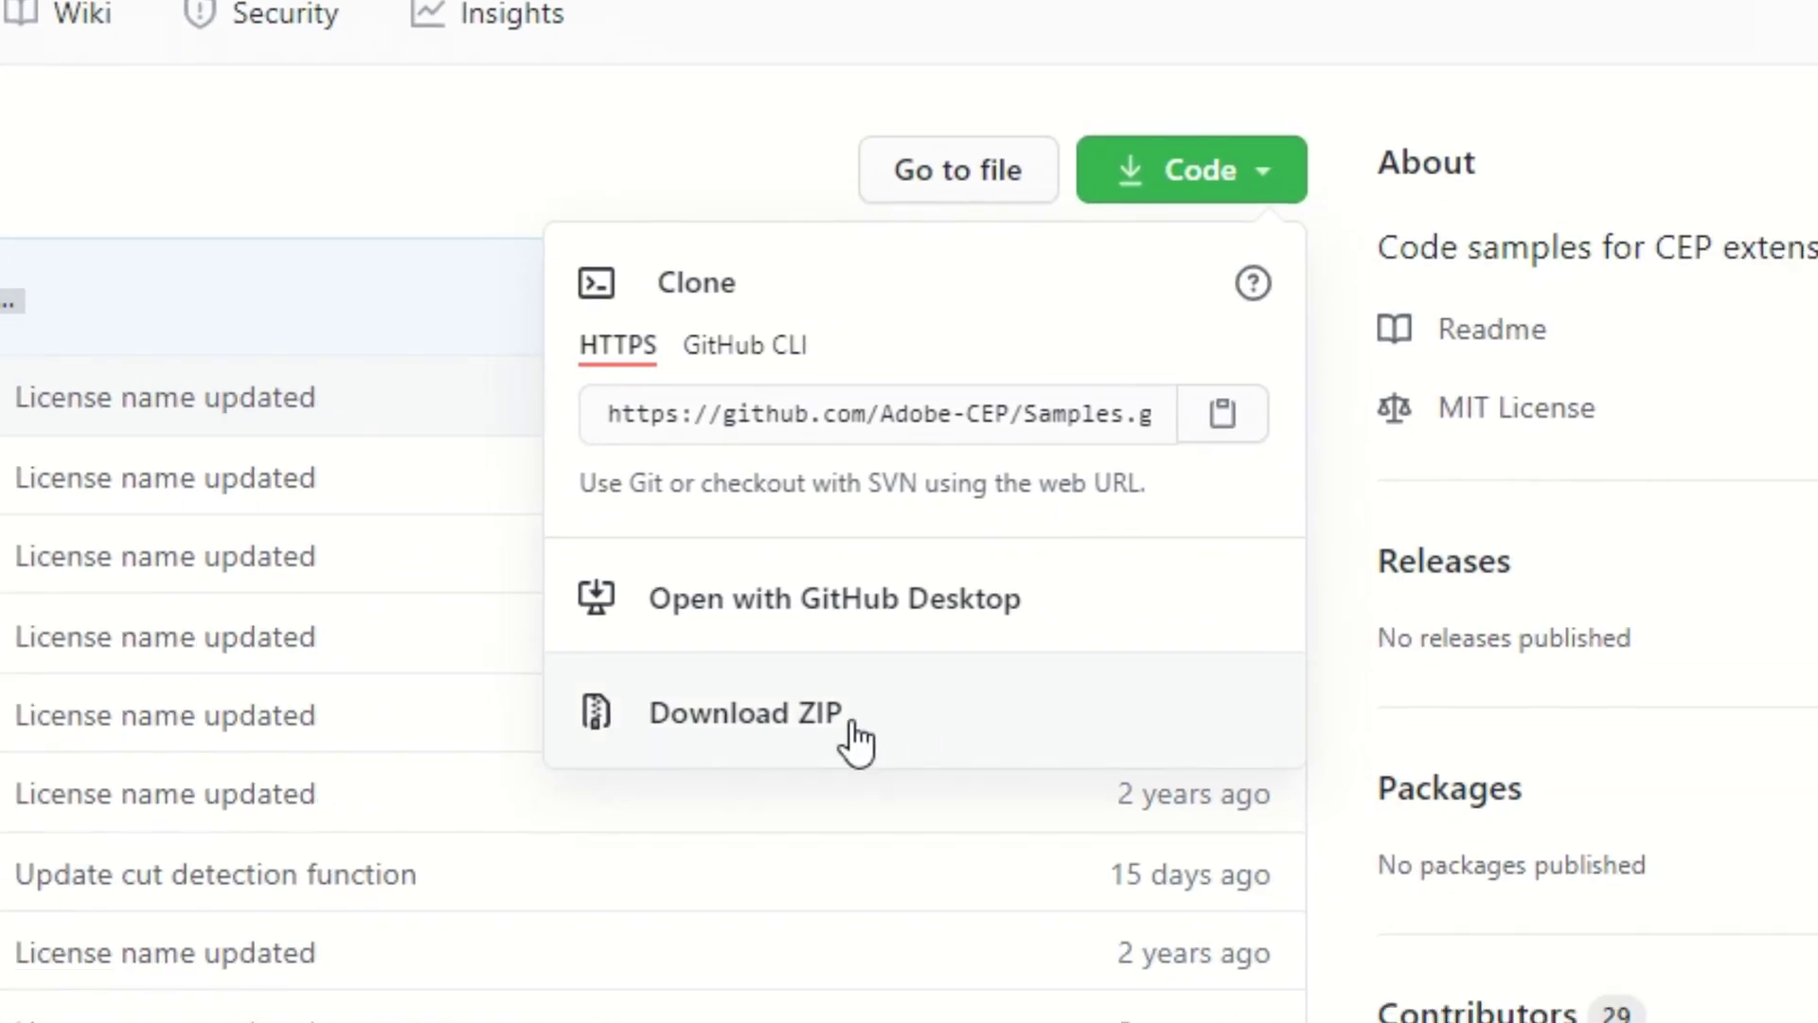
pyautogui.click(1055, 114)
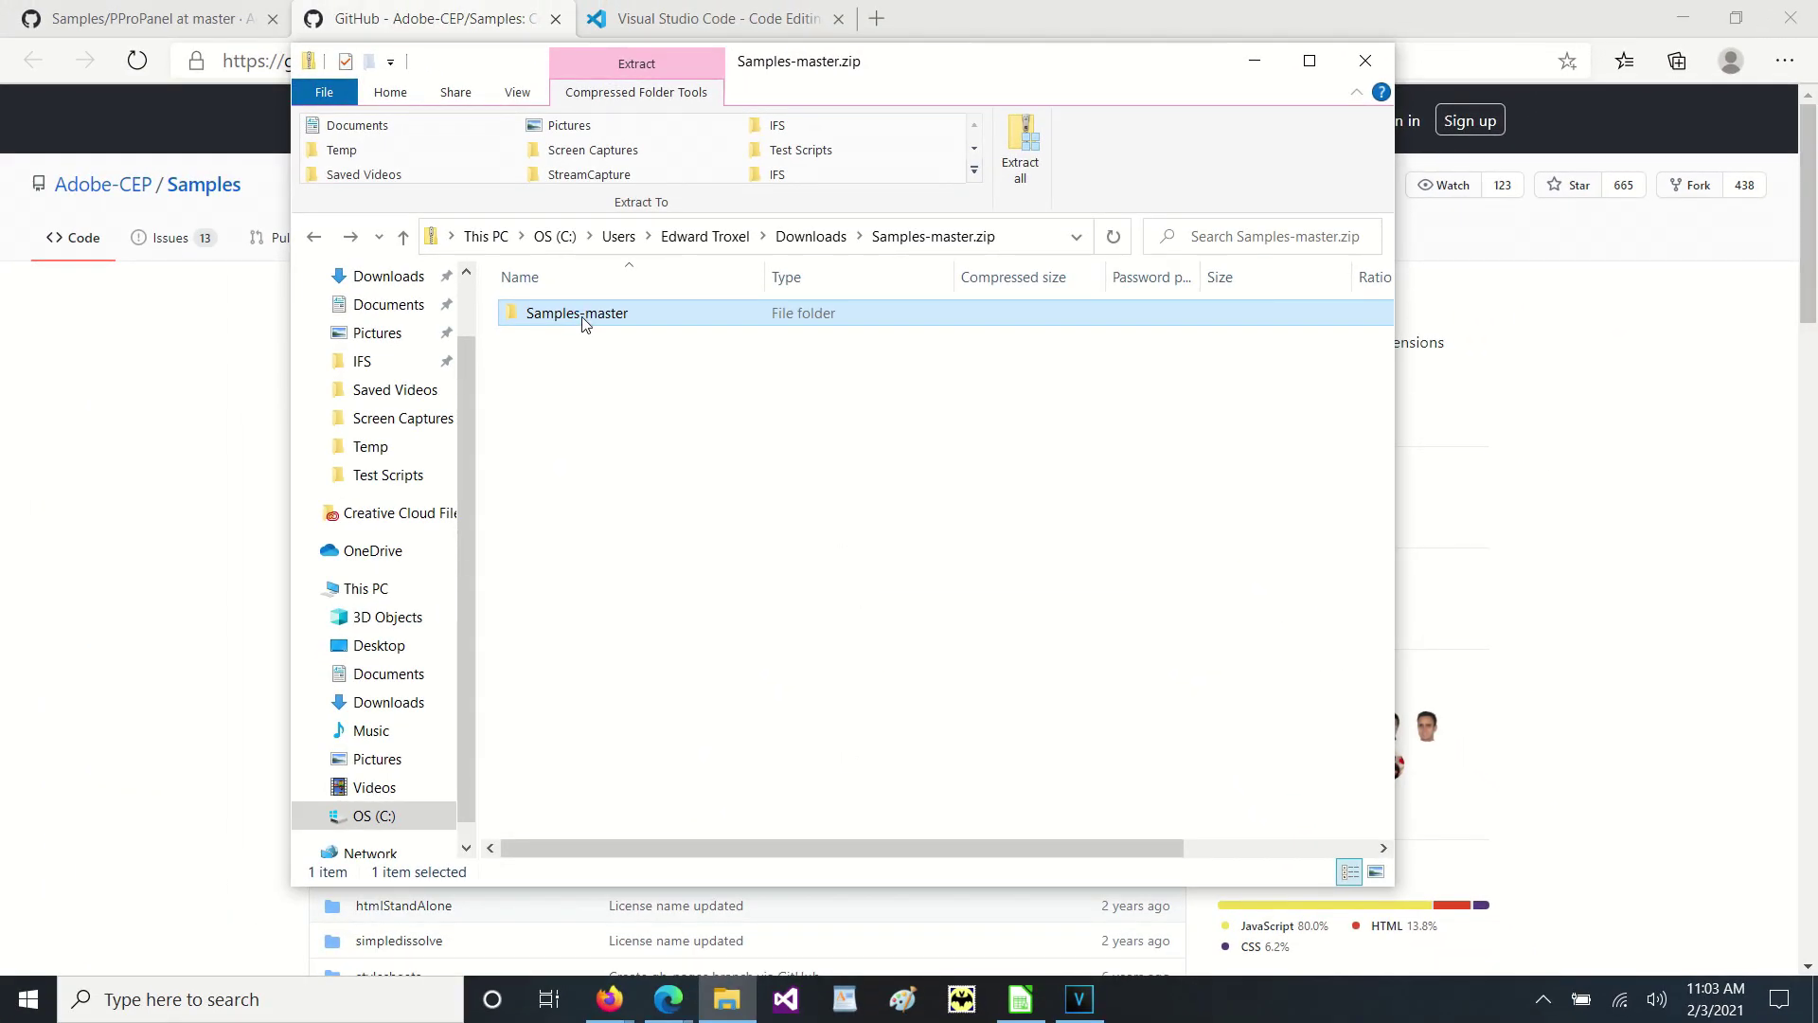
# - Open Samples-master in the zip, select the PProPanel folder, and return to the PProPanel GitHub page
pyautogui.doubleClick(582, 315)
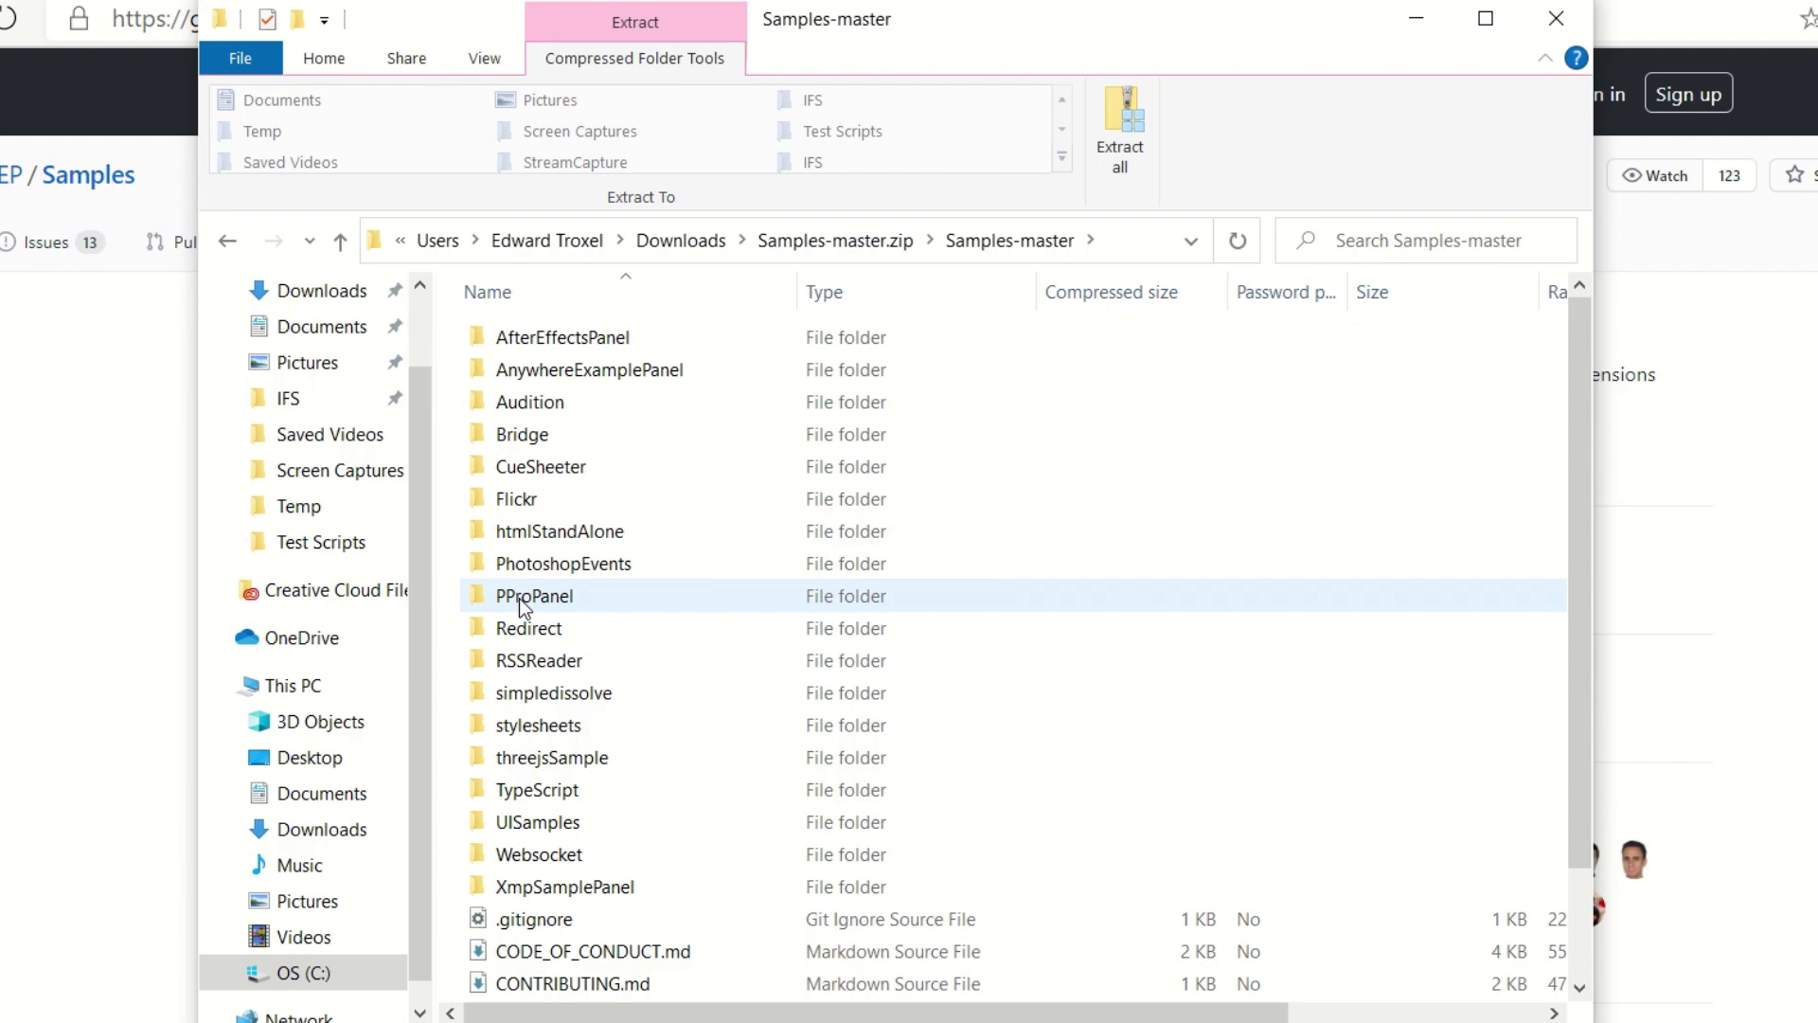
pyautogui.click(540, 597)
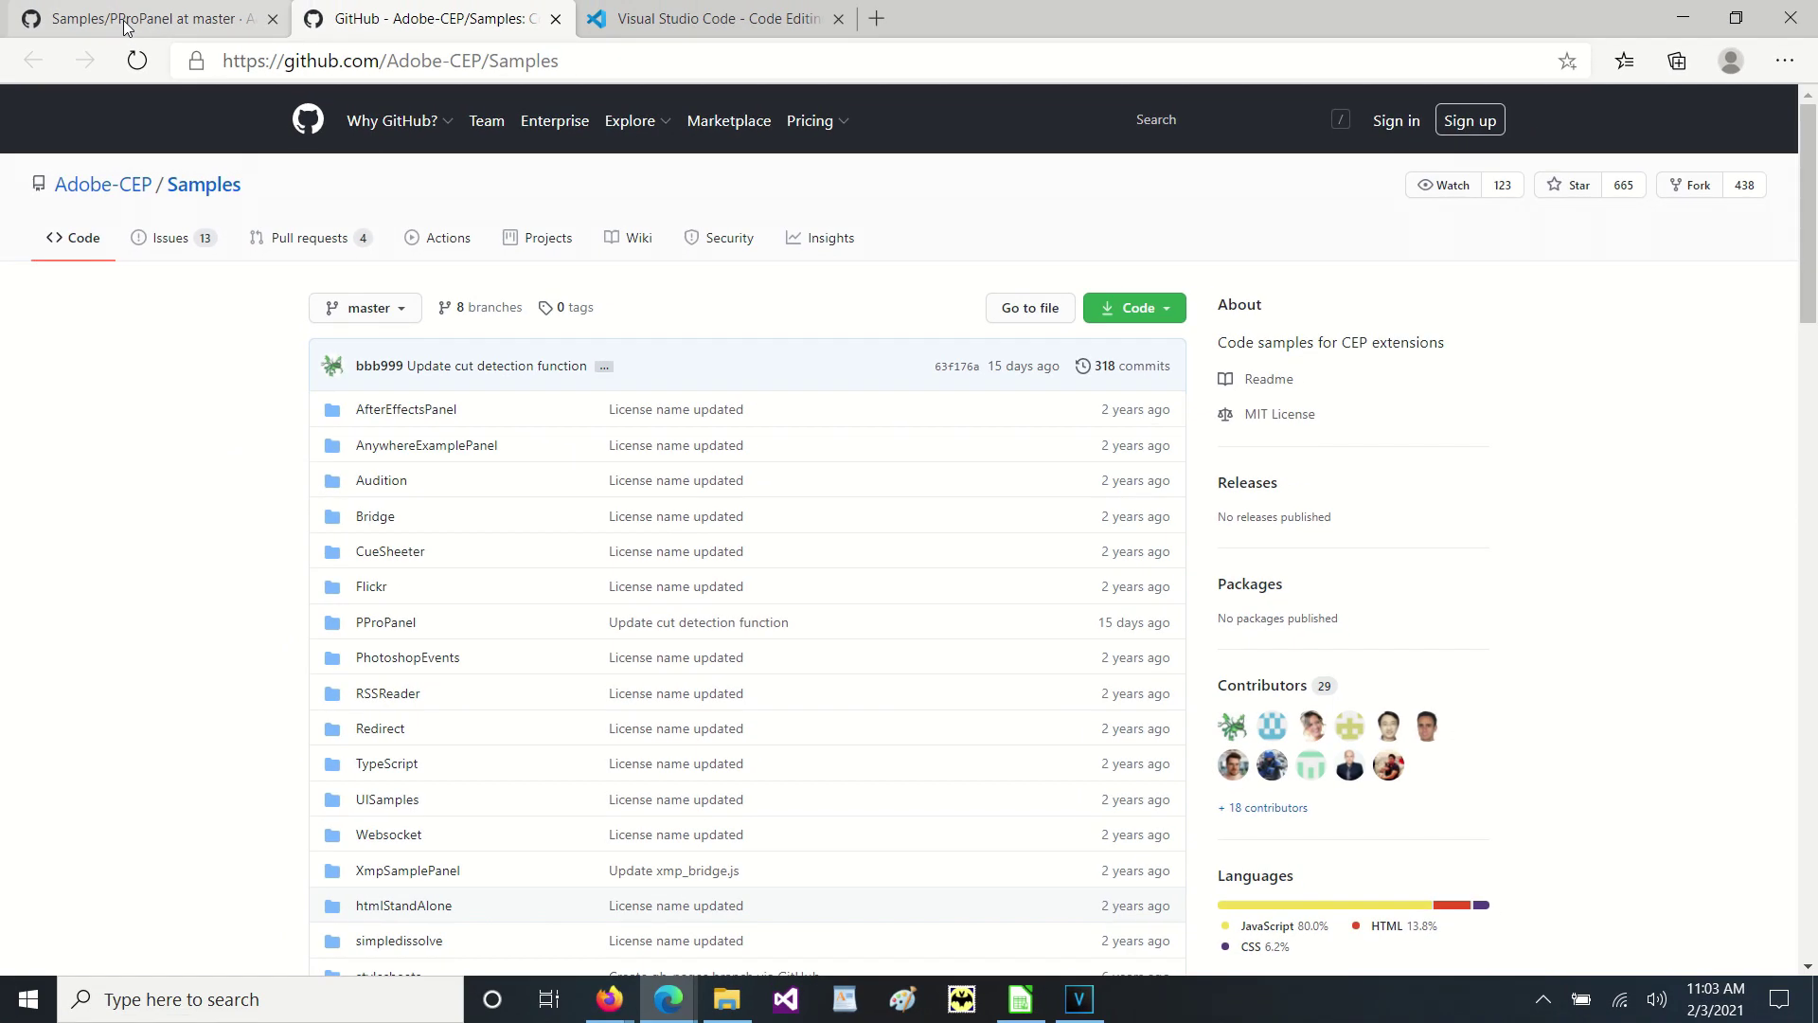
pyautogui.click(72, 7)
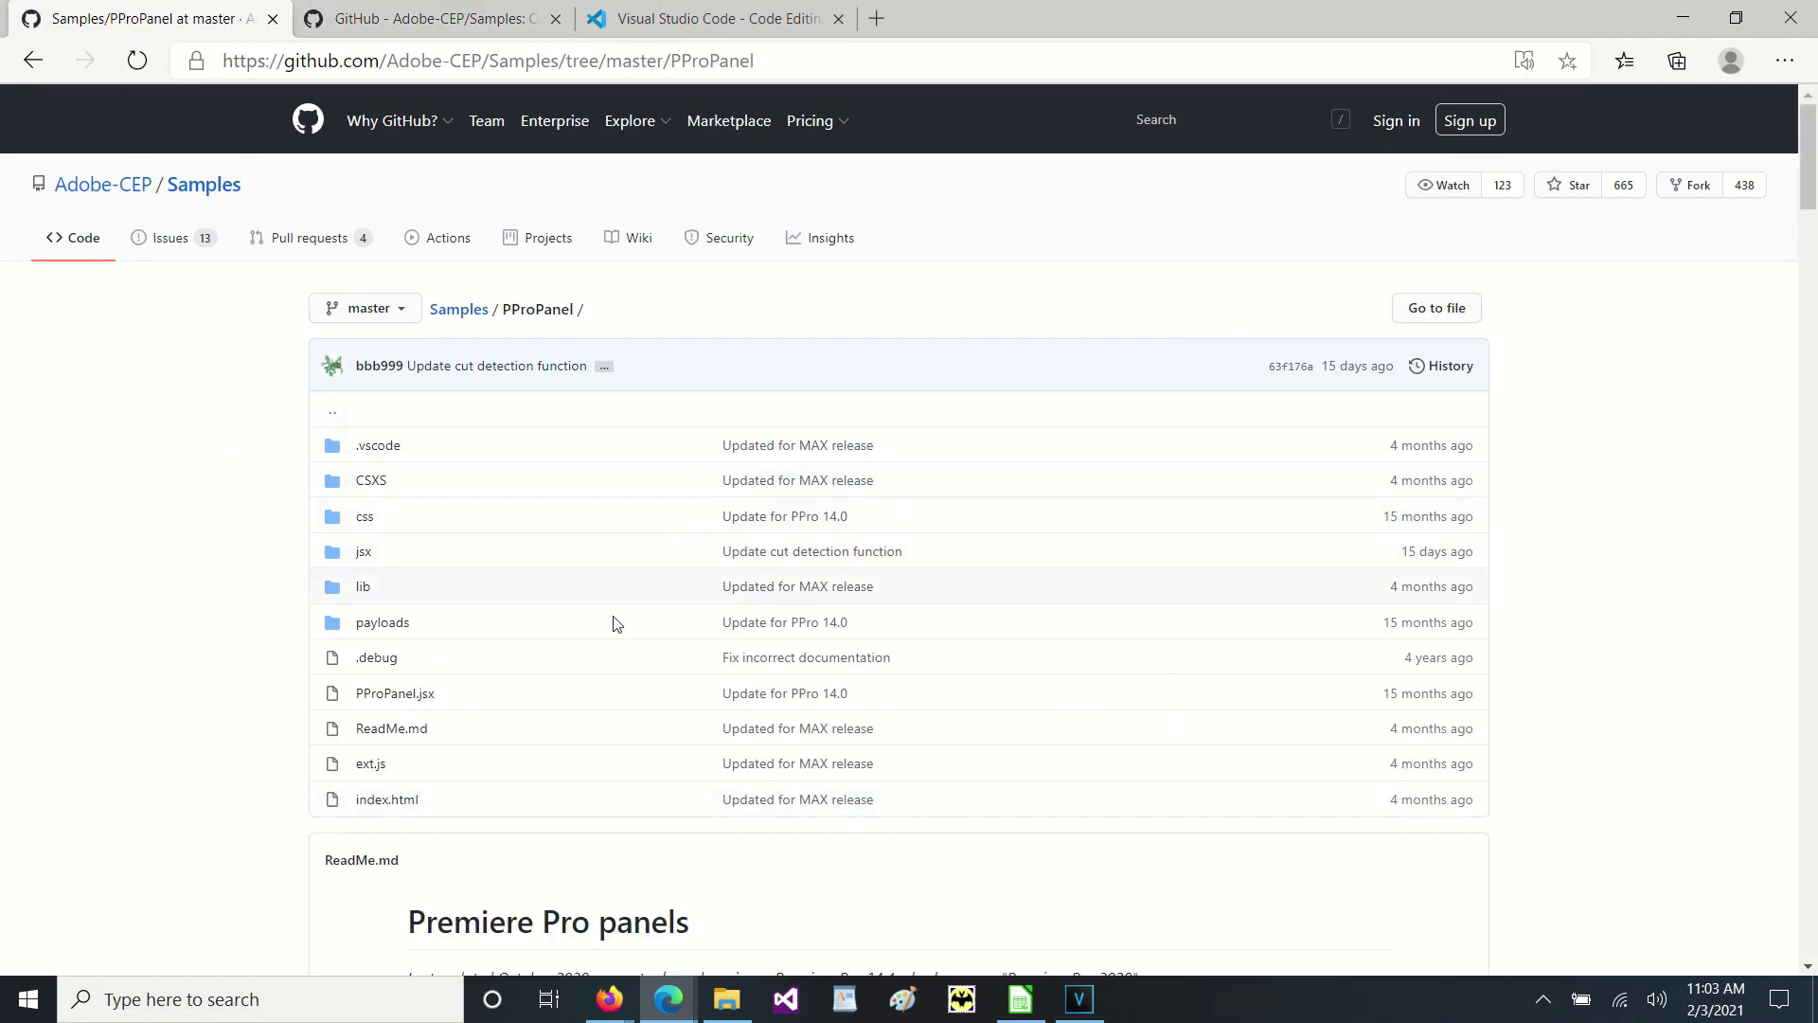
# - Scroll the PProPanel ReadMe to section 2, 'Enable loading of unsigned panels', and its registry screenshot
pyautogui.scroll(-3, 604, 518)
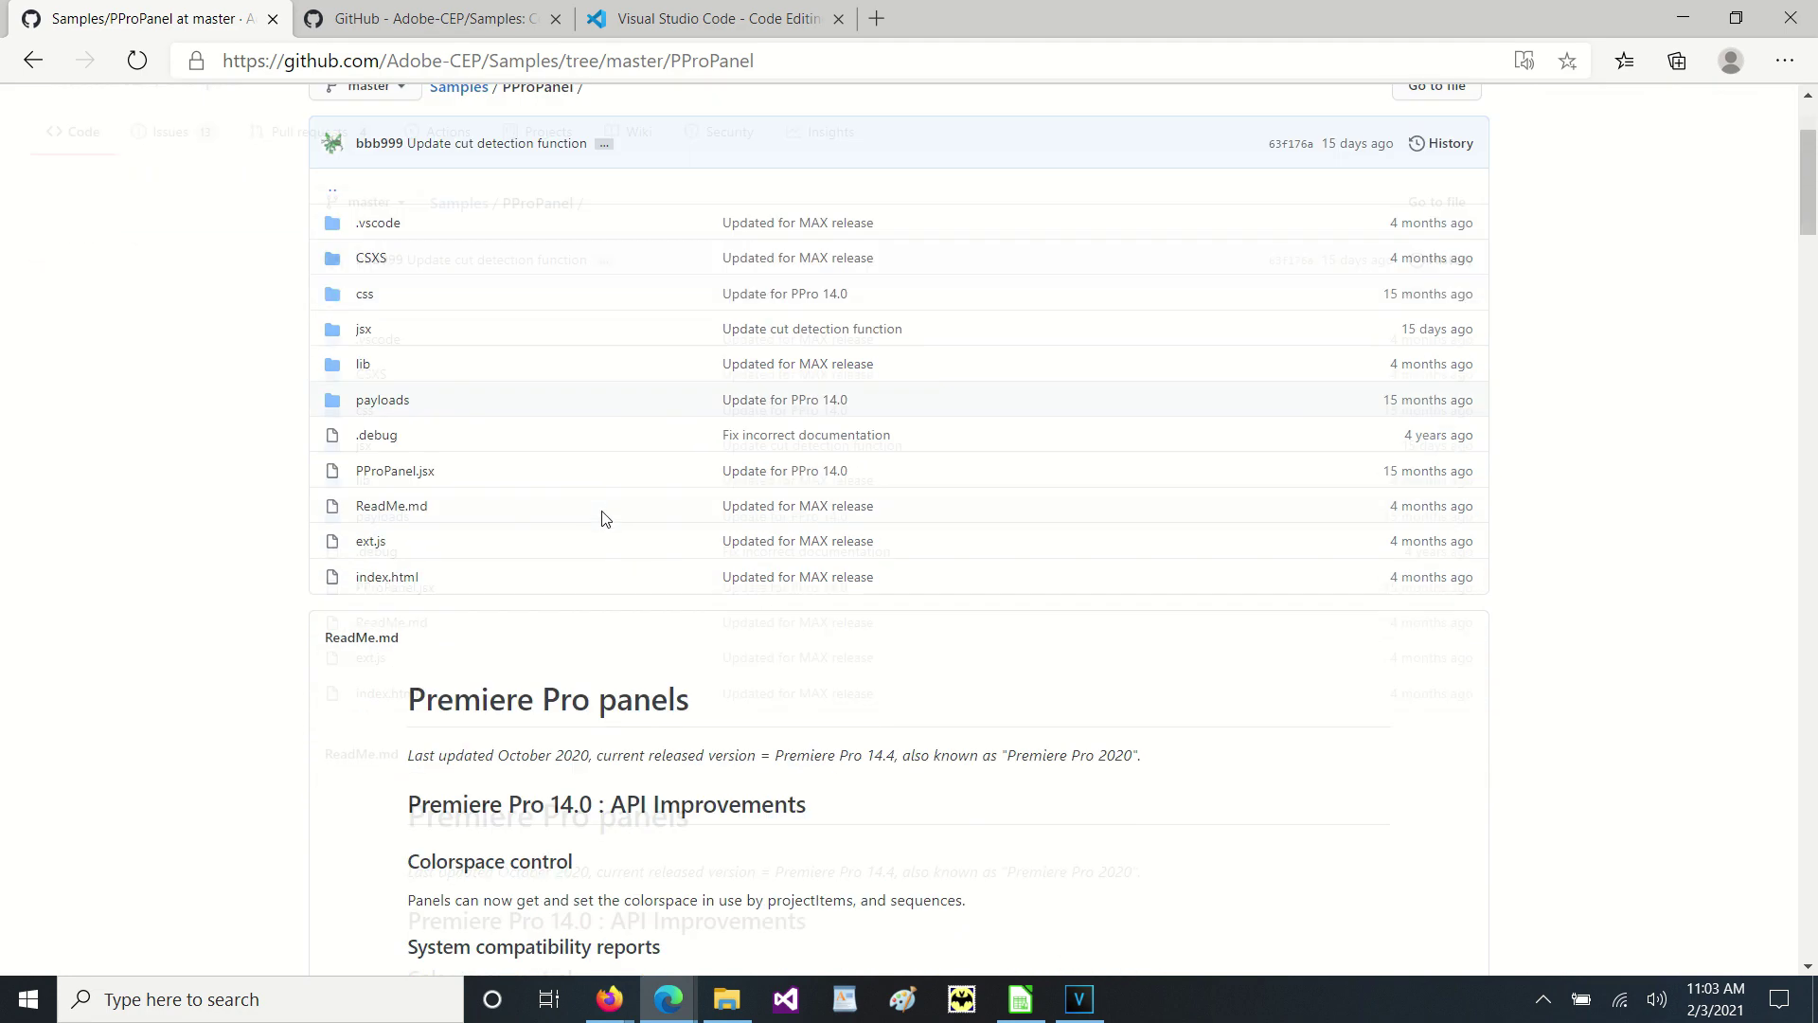
pyautogui.scroll(-3, 604, 518)
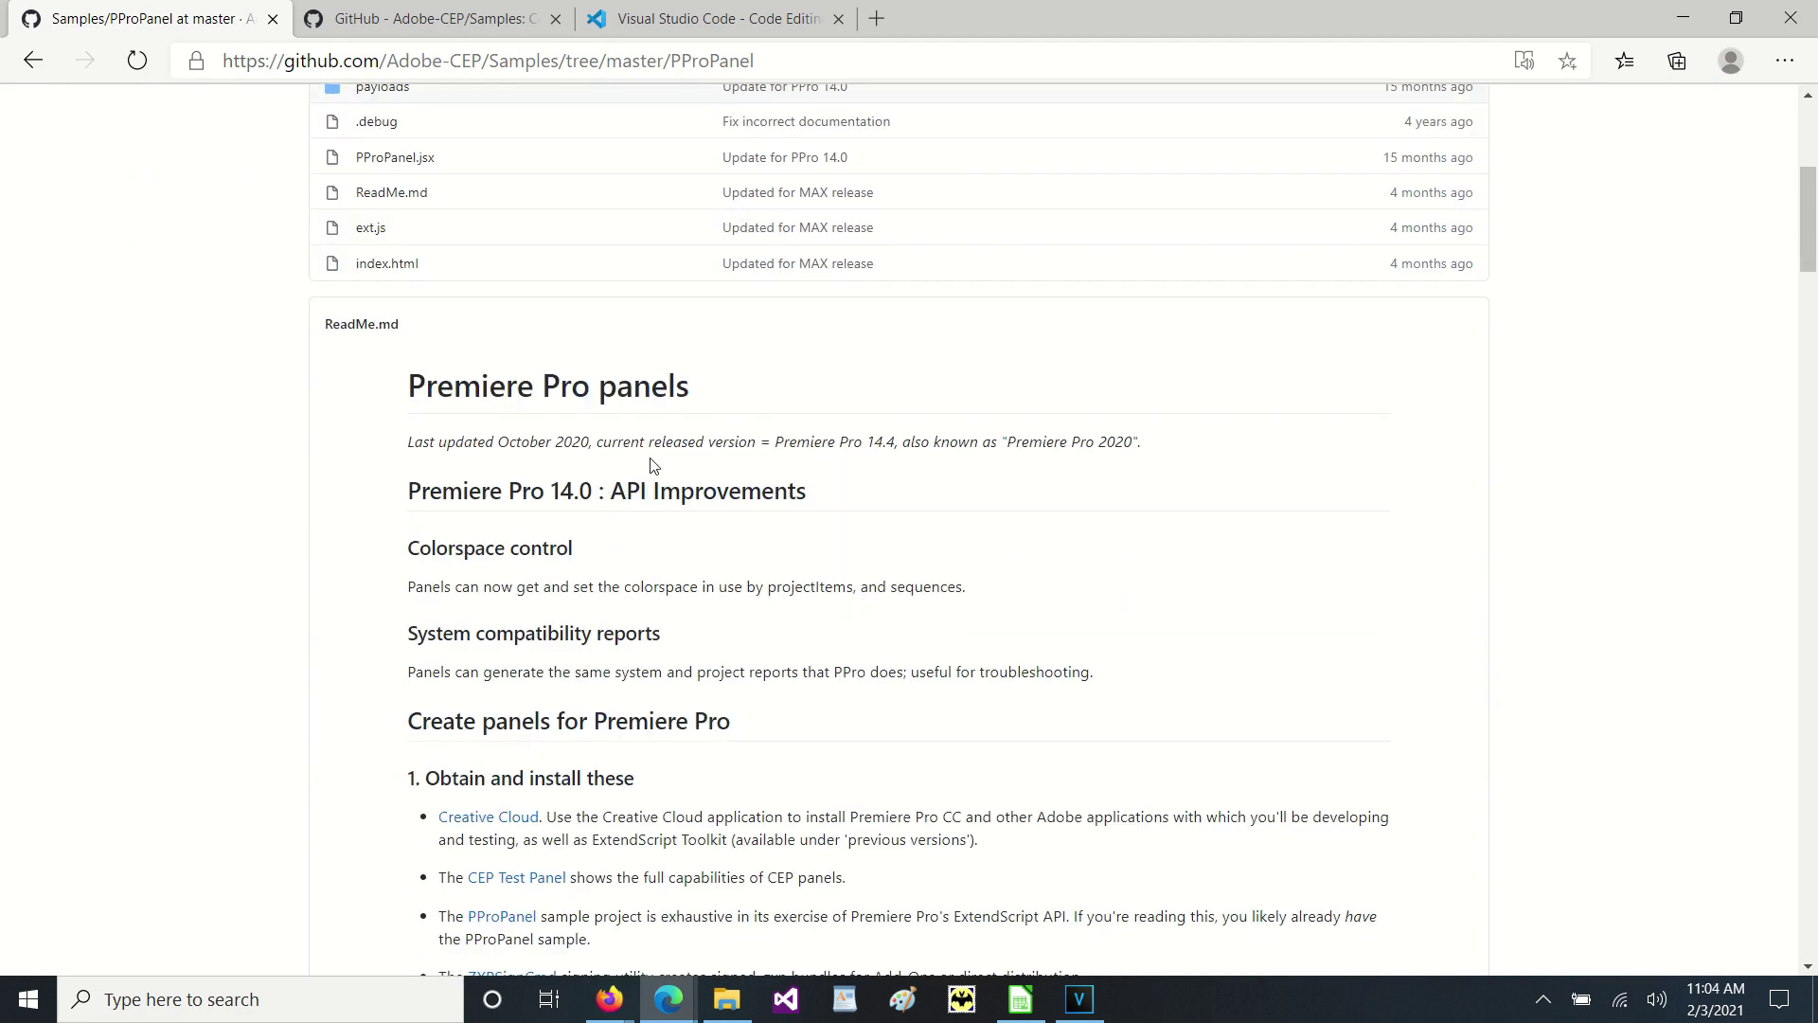
pyautogui.scroll(-5, 665, 458)
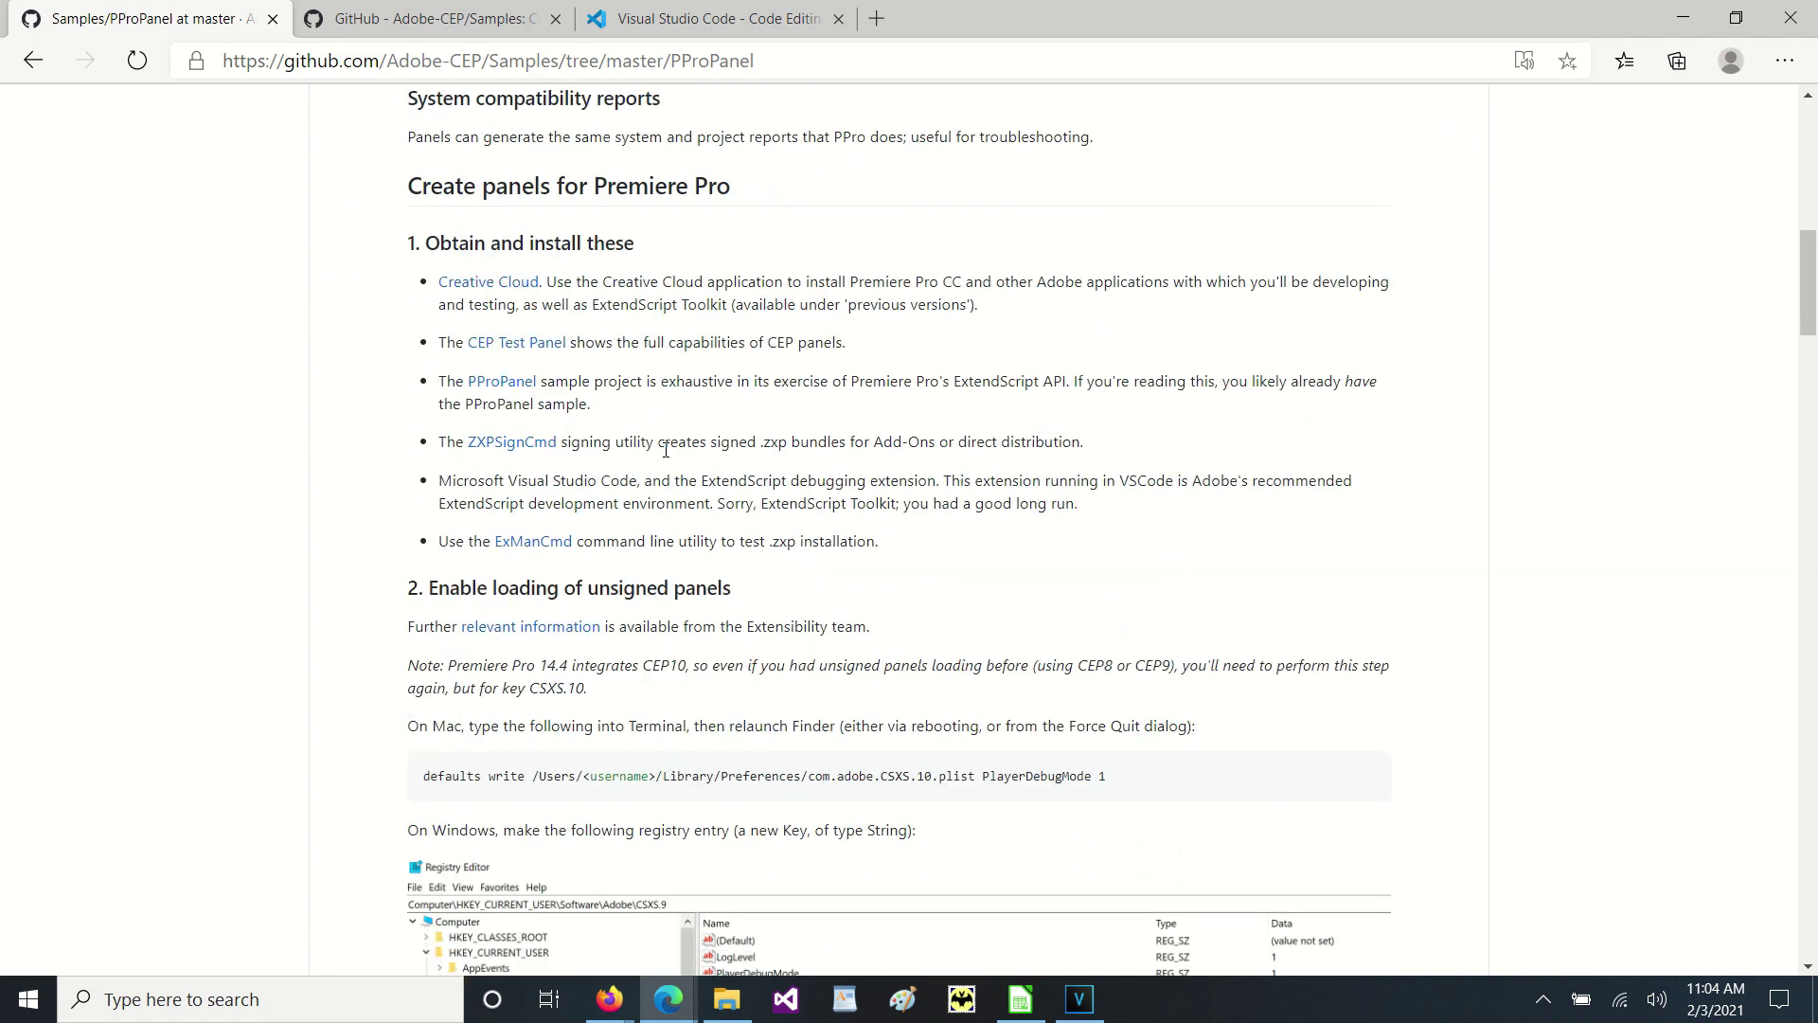
pyautogui.scroll(-4, 666, 450)
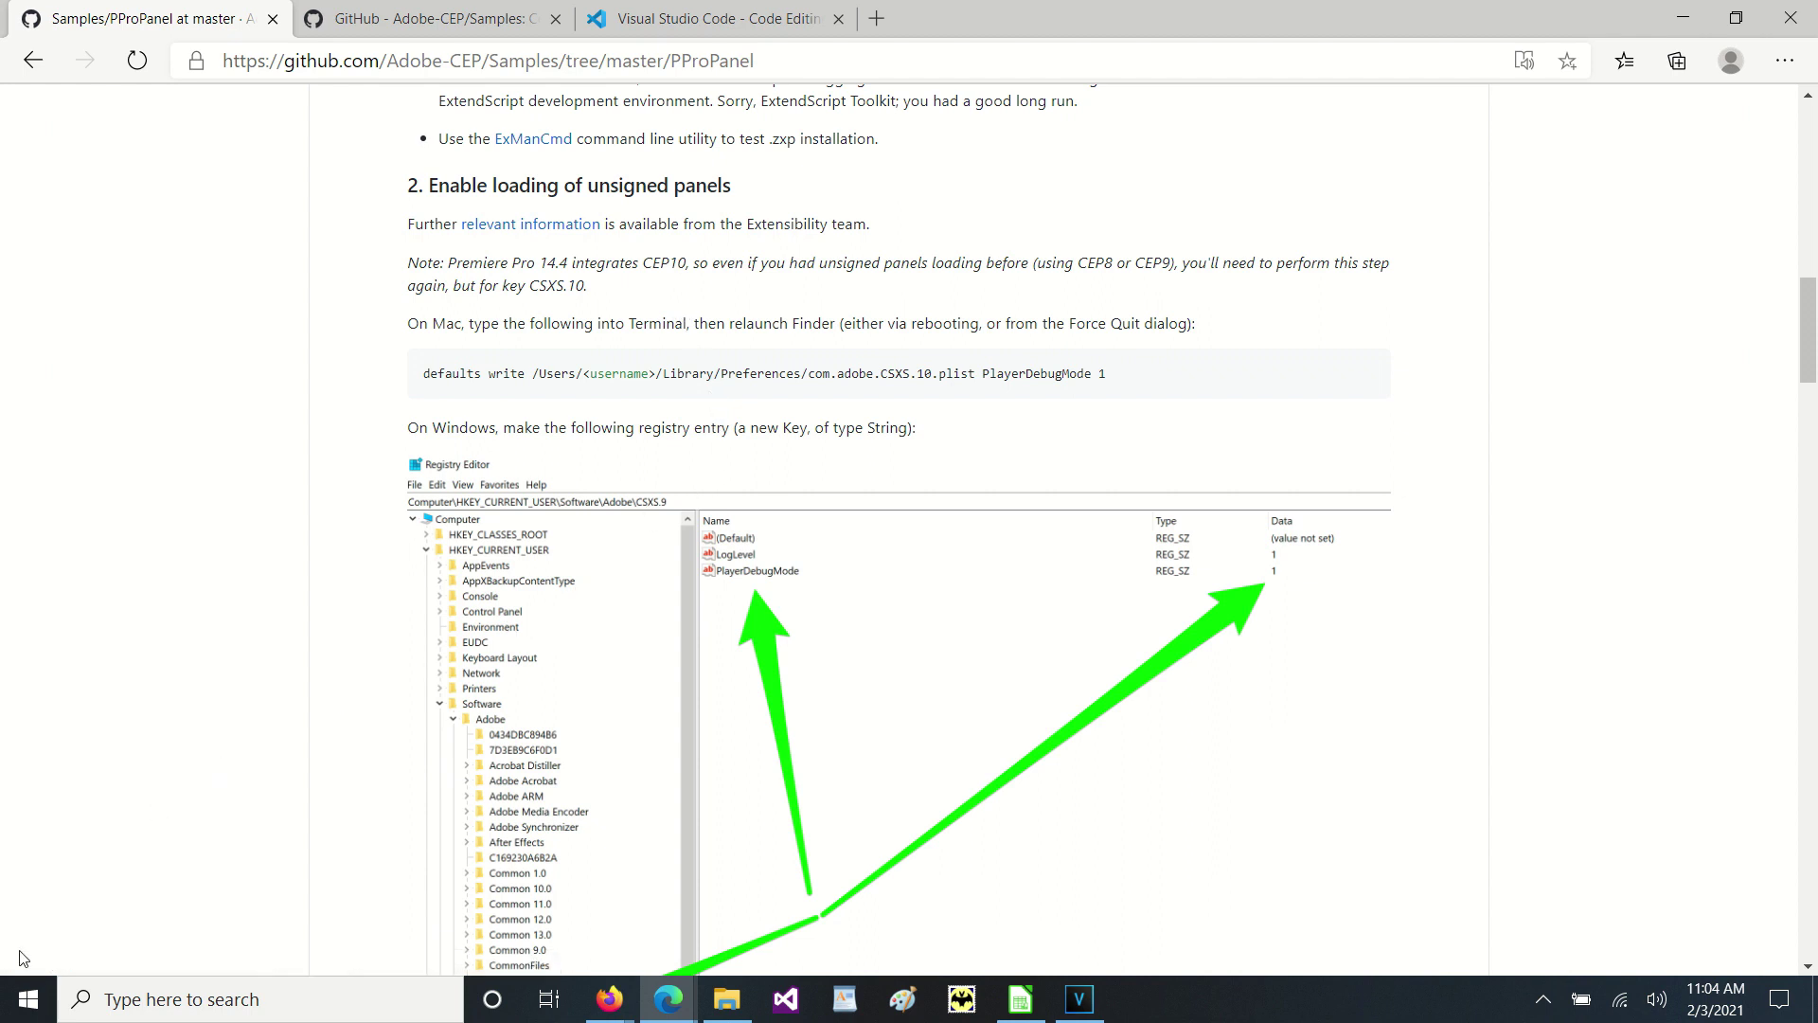
# - Launch Registry Editor via a 'regedit' search and move it beside the ReadMe screenshot
pyautogui.click(118, 1006)
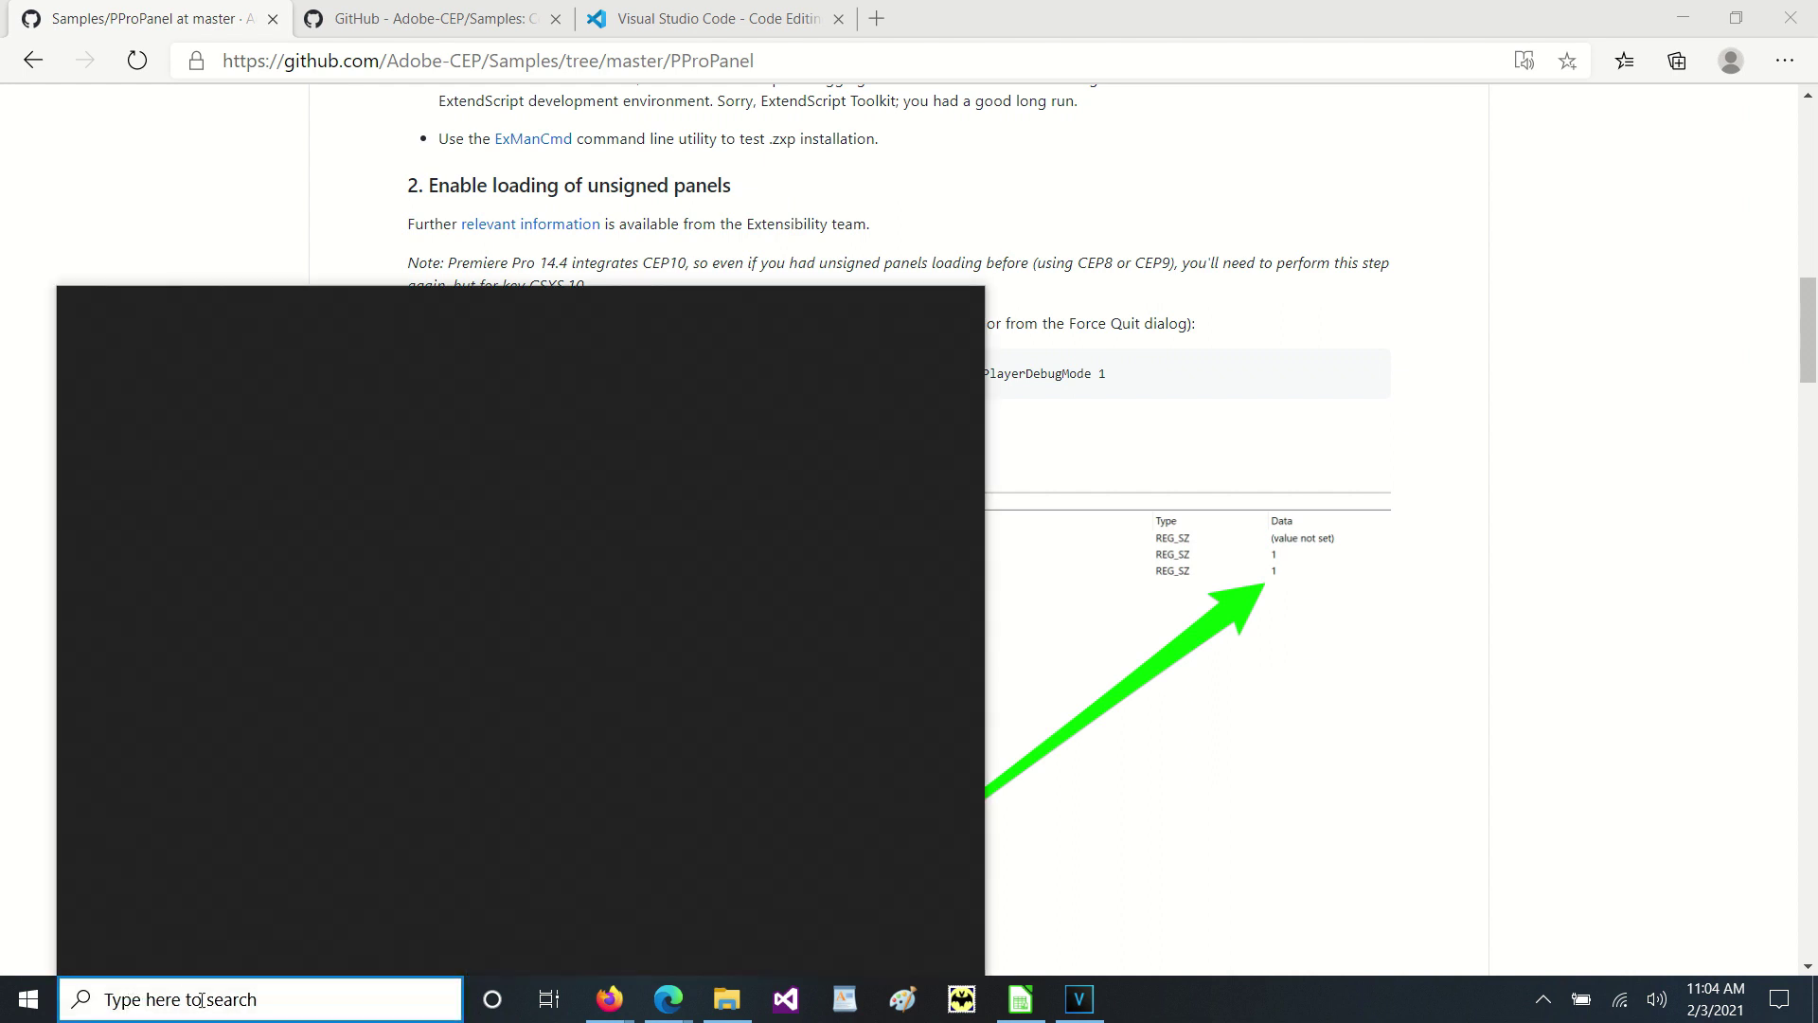
pyautogui.write('reg')
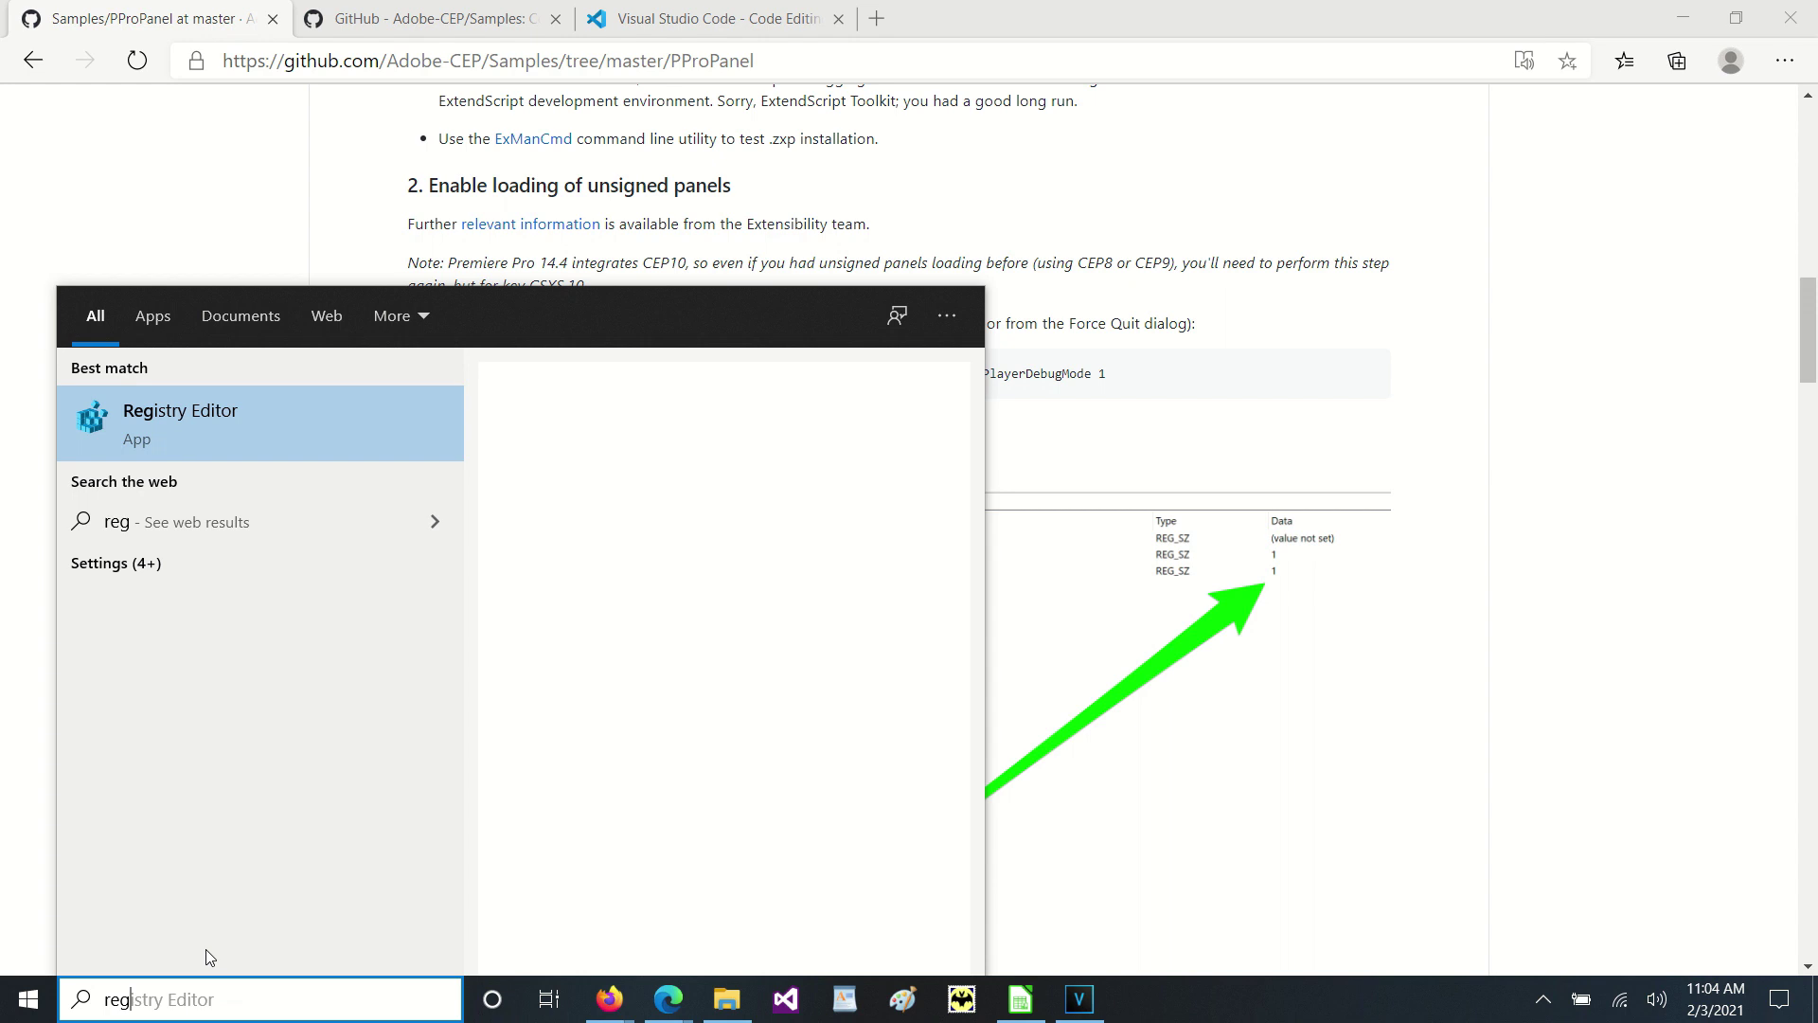
pyautogui.write('edit')
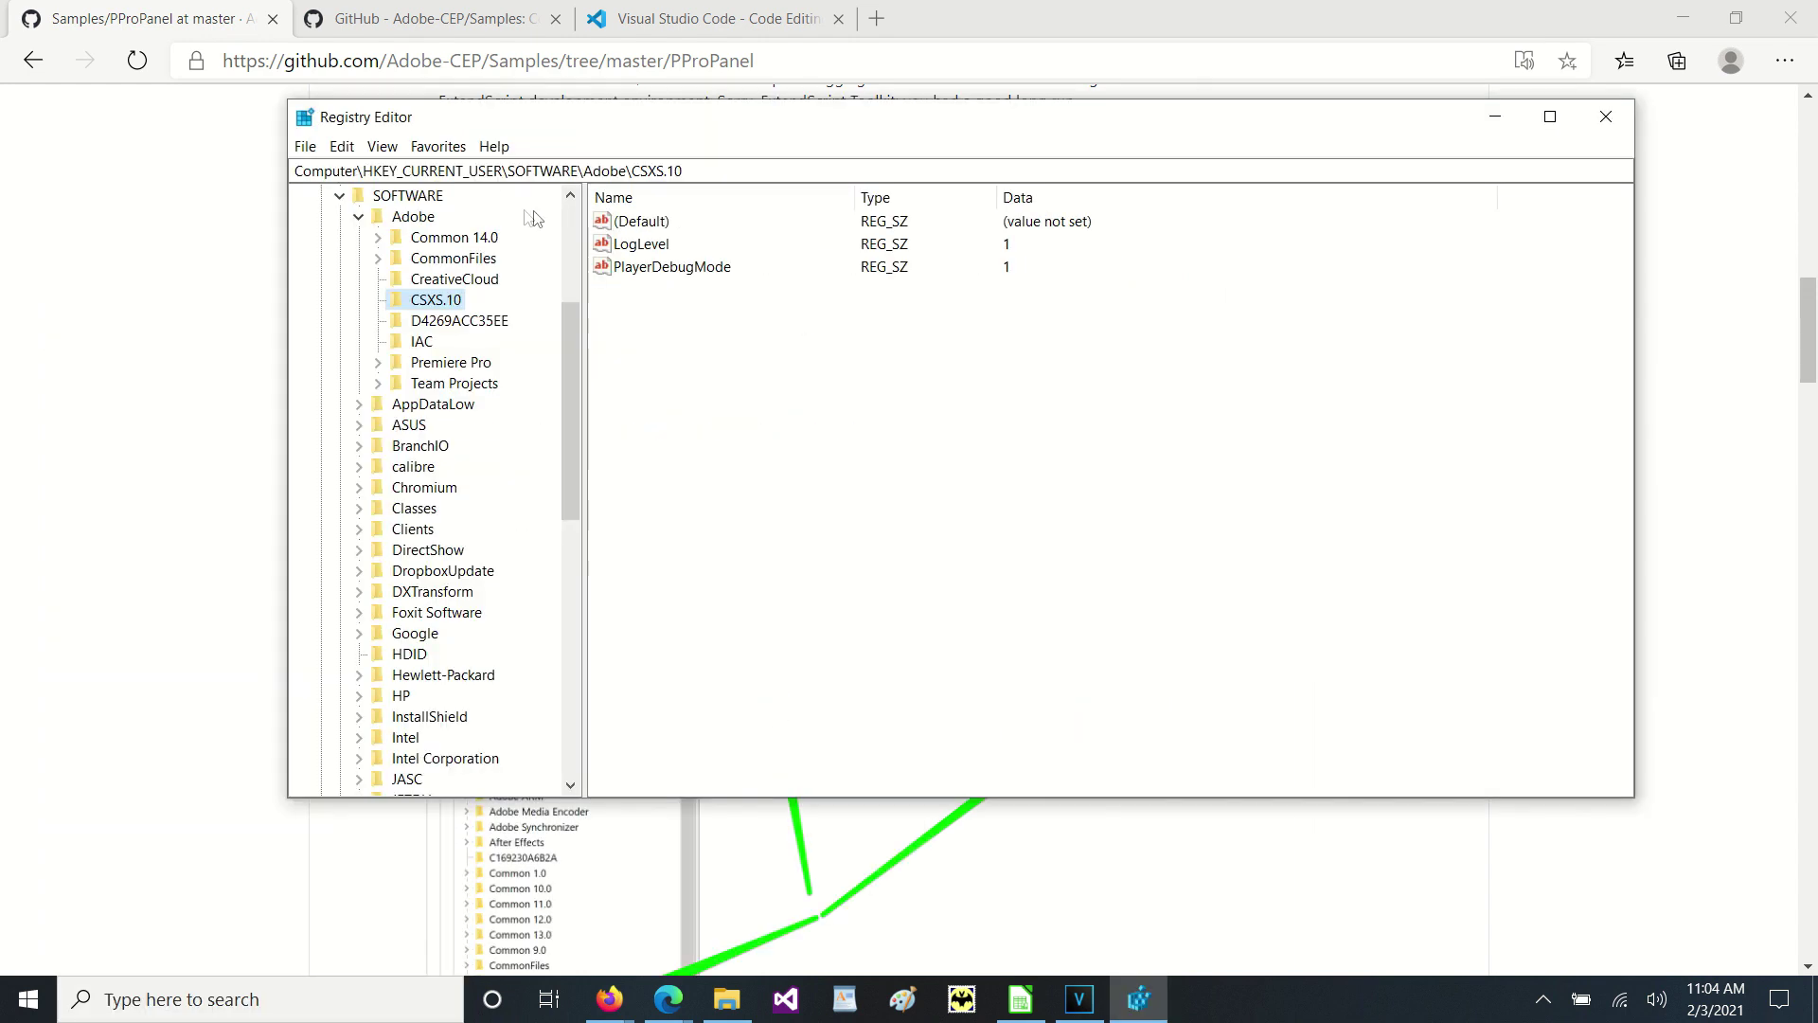
pyautogui.click(401, 174)
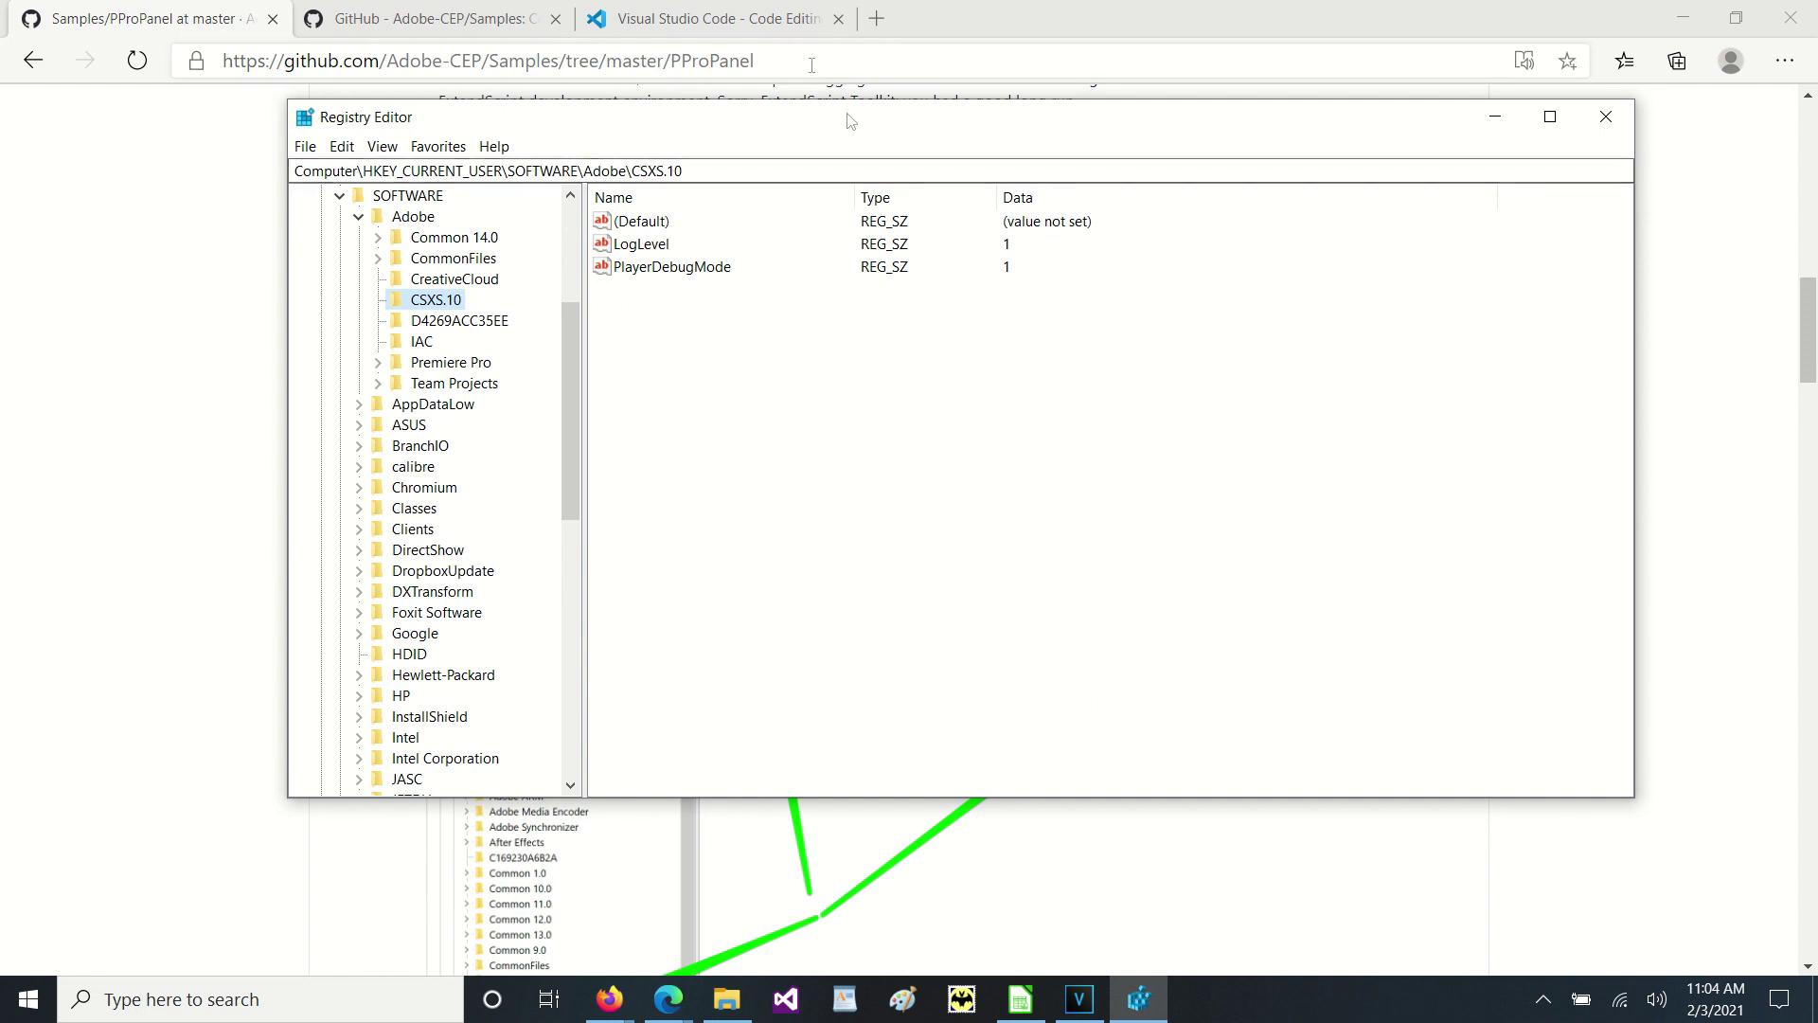
pyautogui.moveTo(855, 125); pyautogui.dragTo(1029, 622)
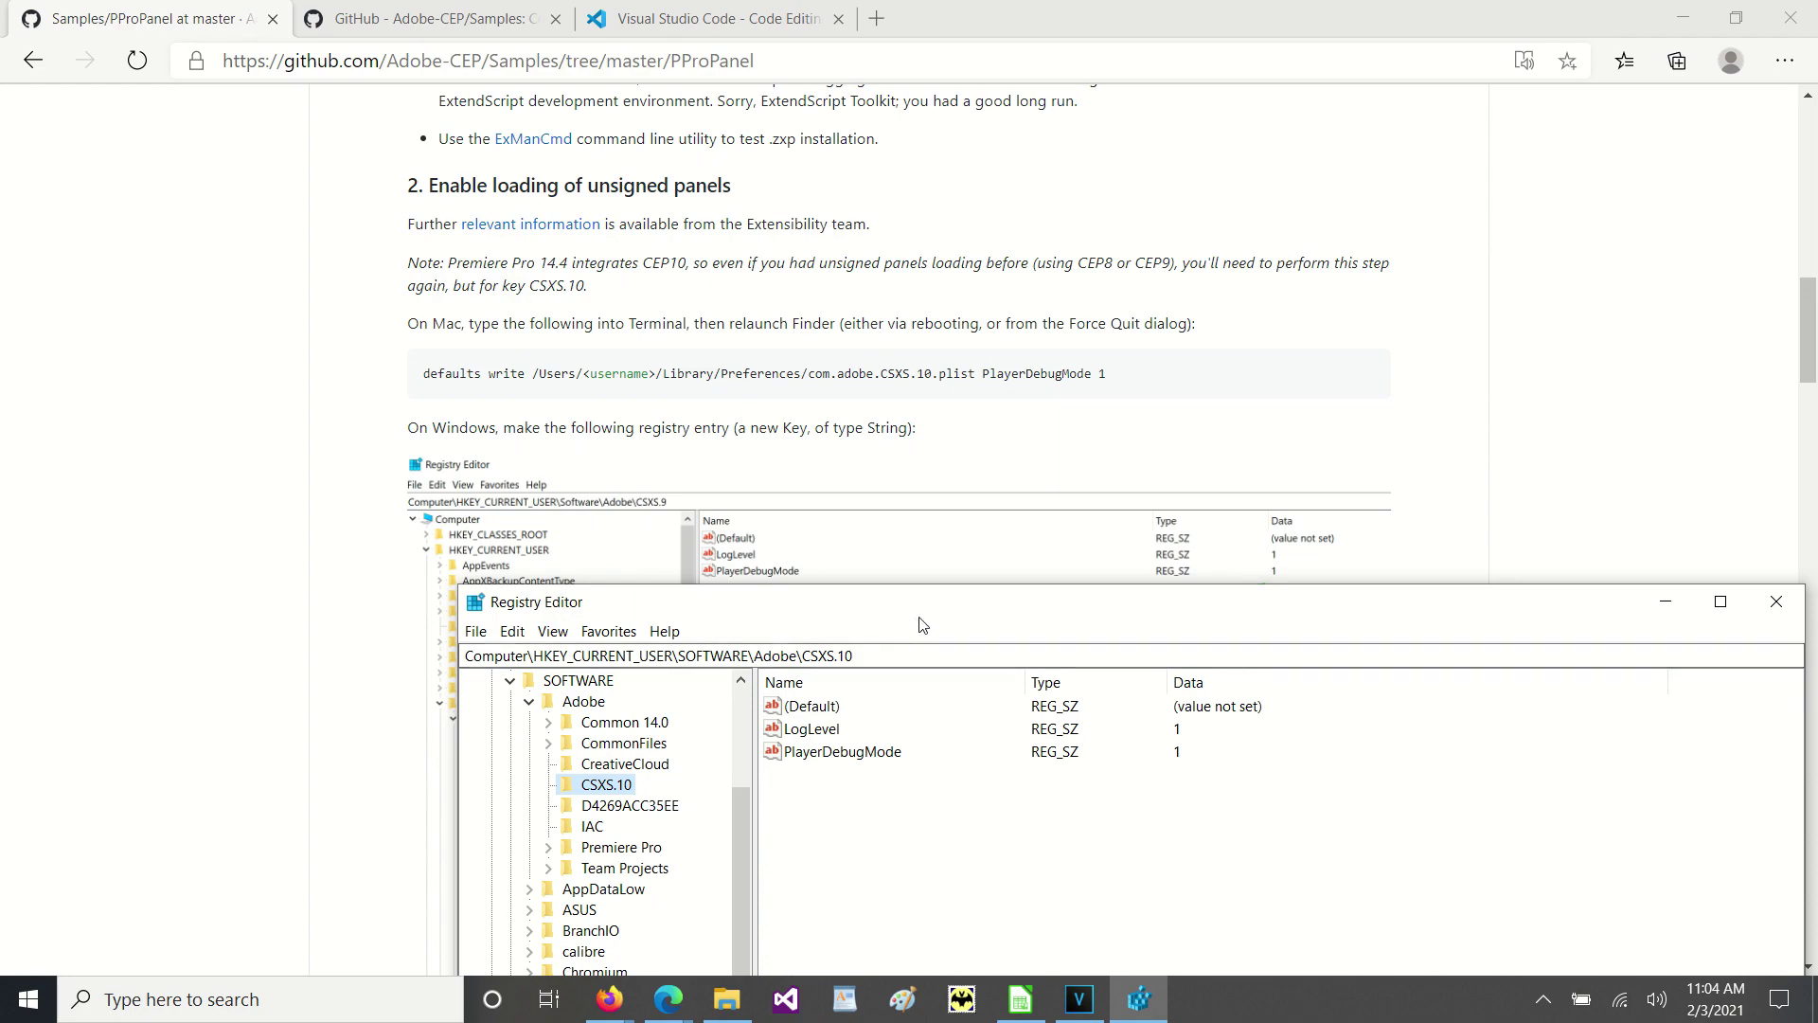
pyautogui.moveTo(911, 628); pyautogui.dragTo(923, 675)
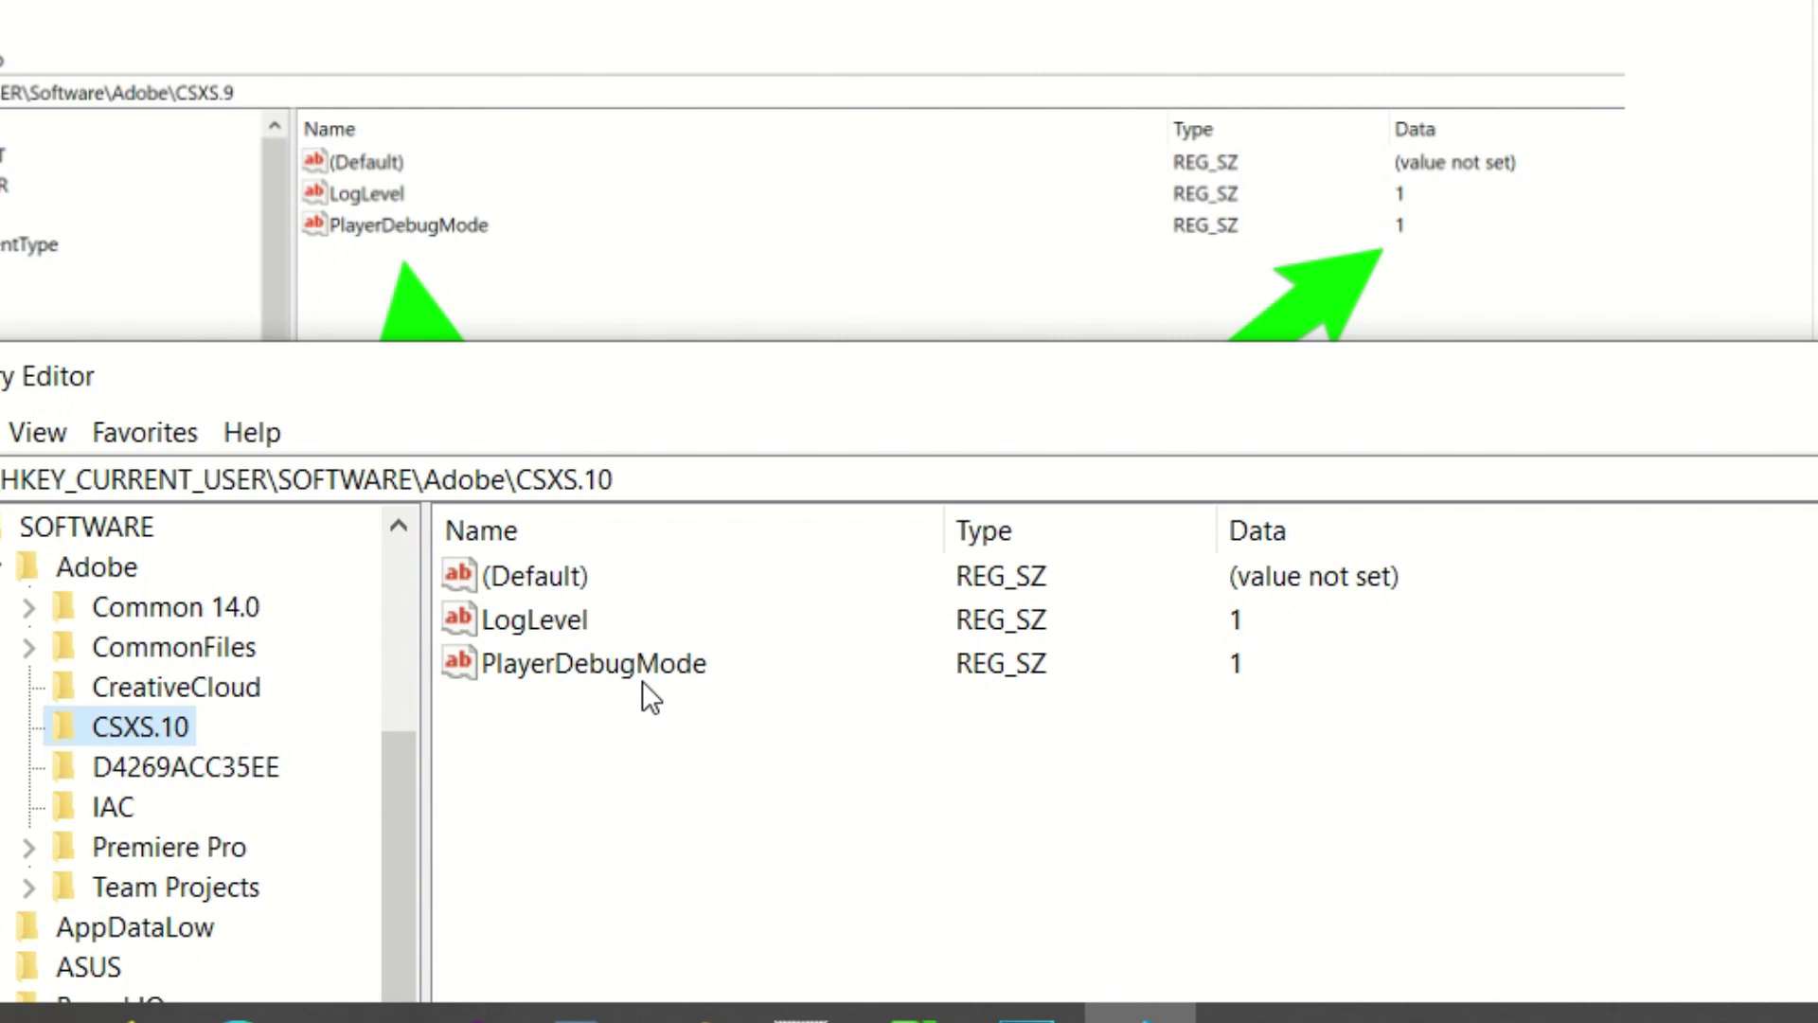
# - Add a new string value under CSXS.10, keeping the default name New Value #1
pyautogui.rightClick(585, 740)
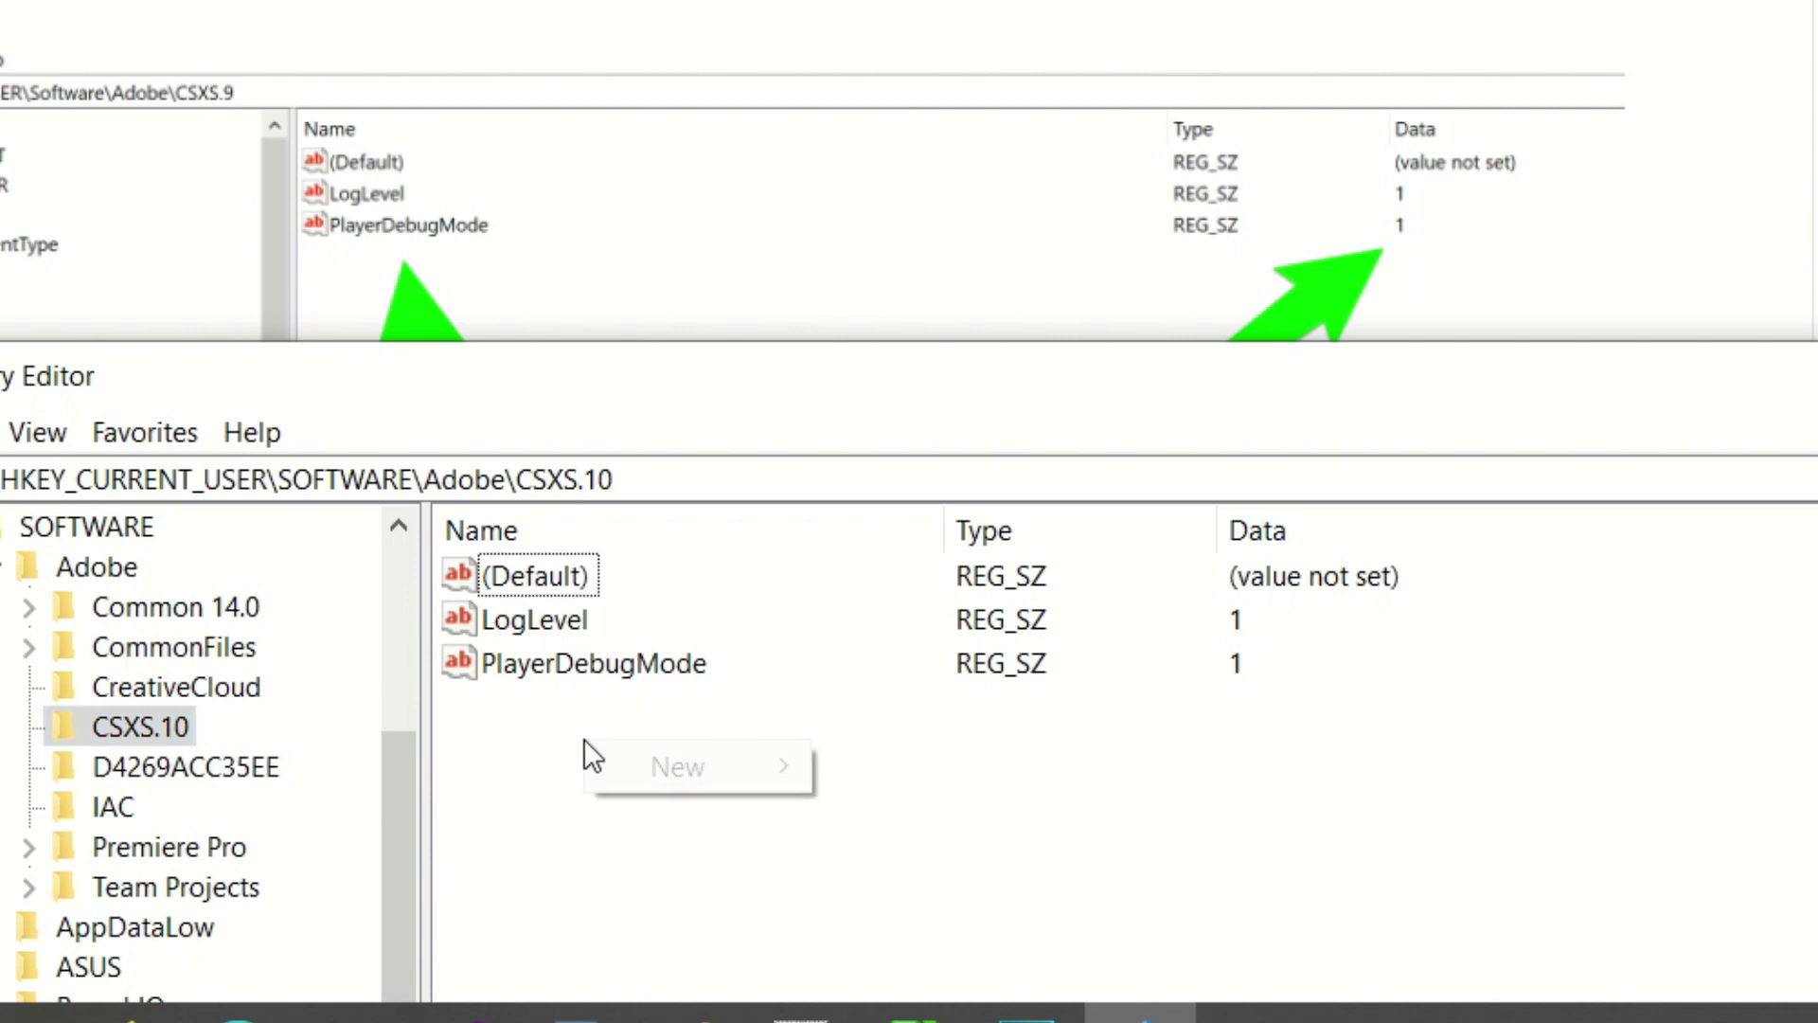
pyautogui.moveTo(713, 782)
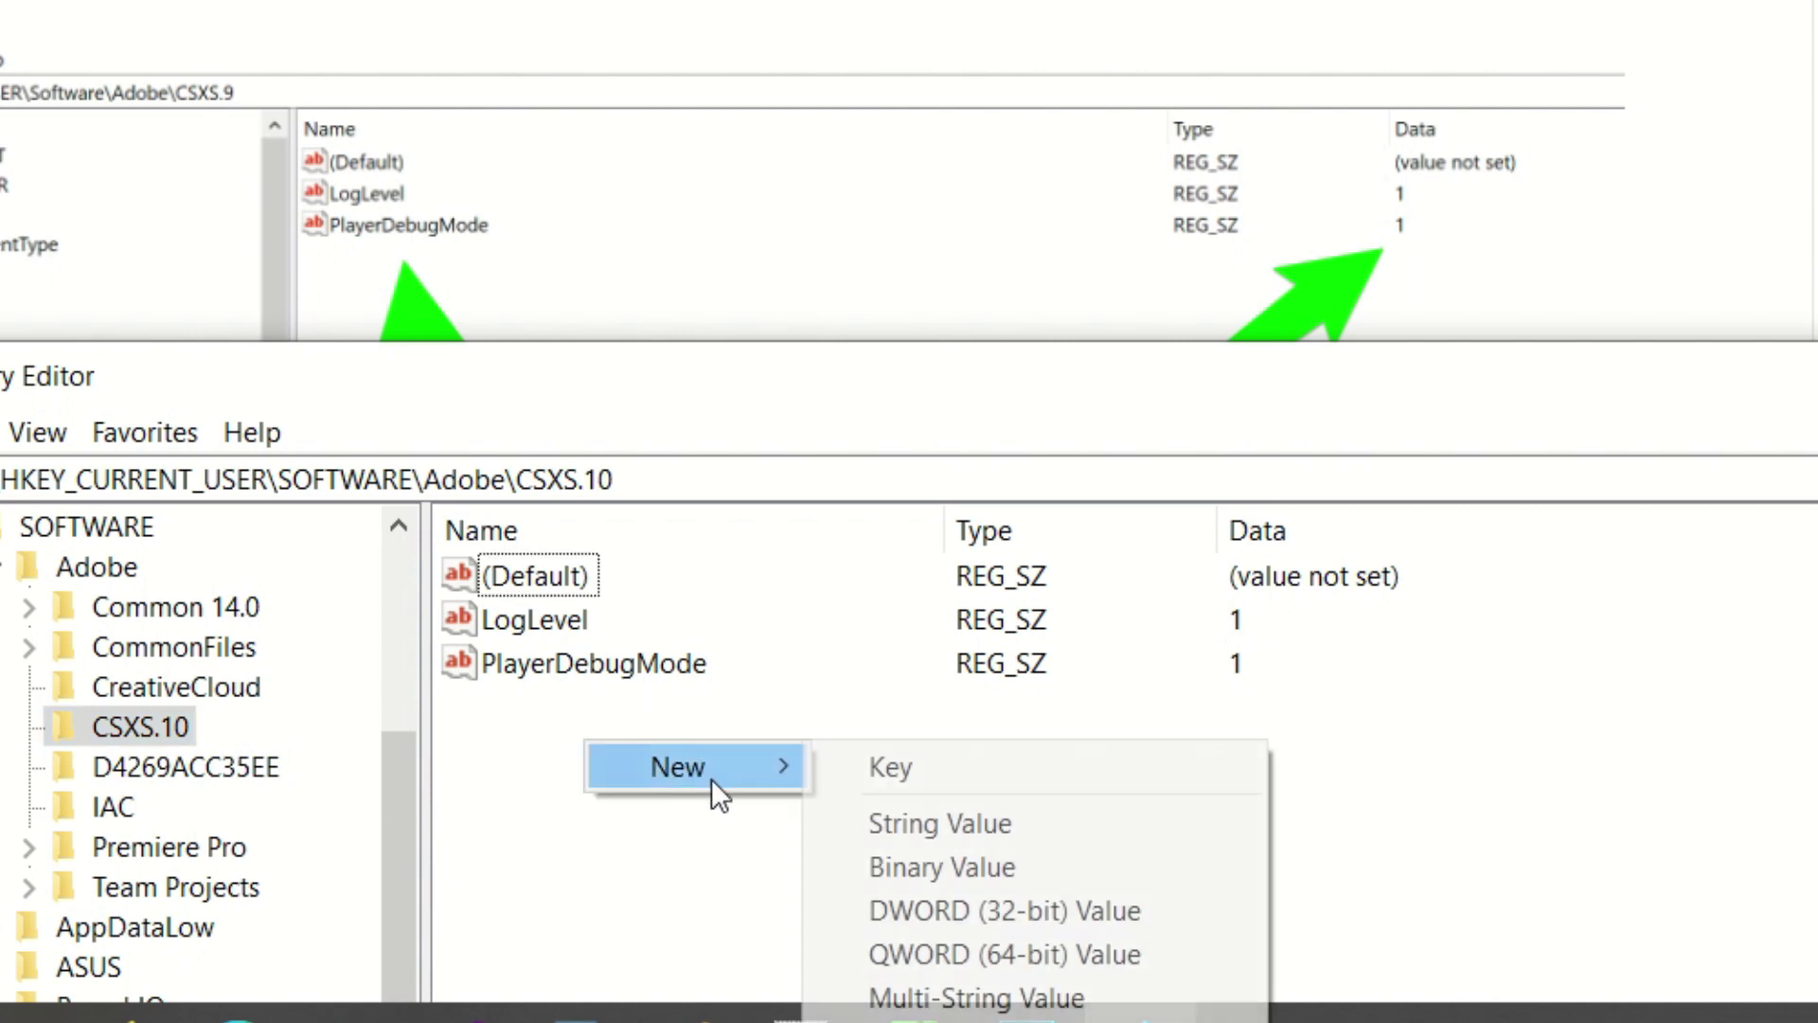
pyautogui.click(966, 826)
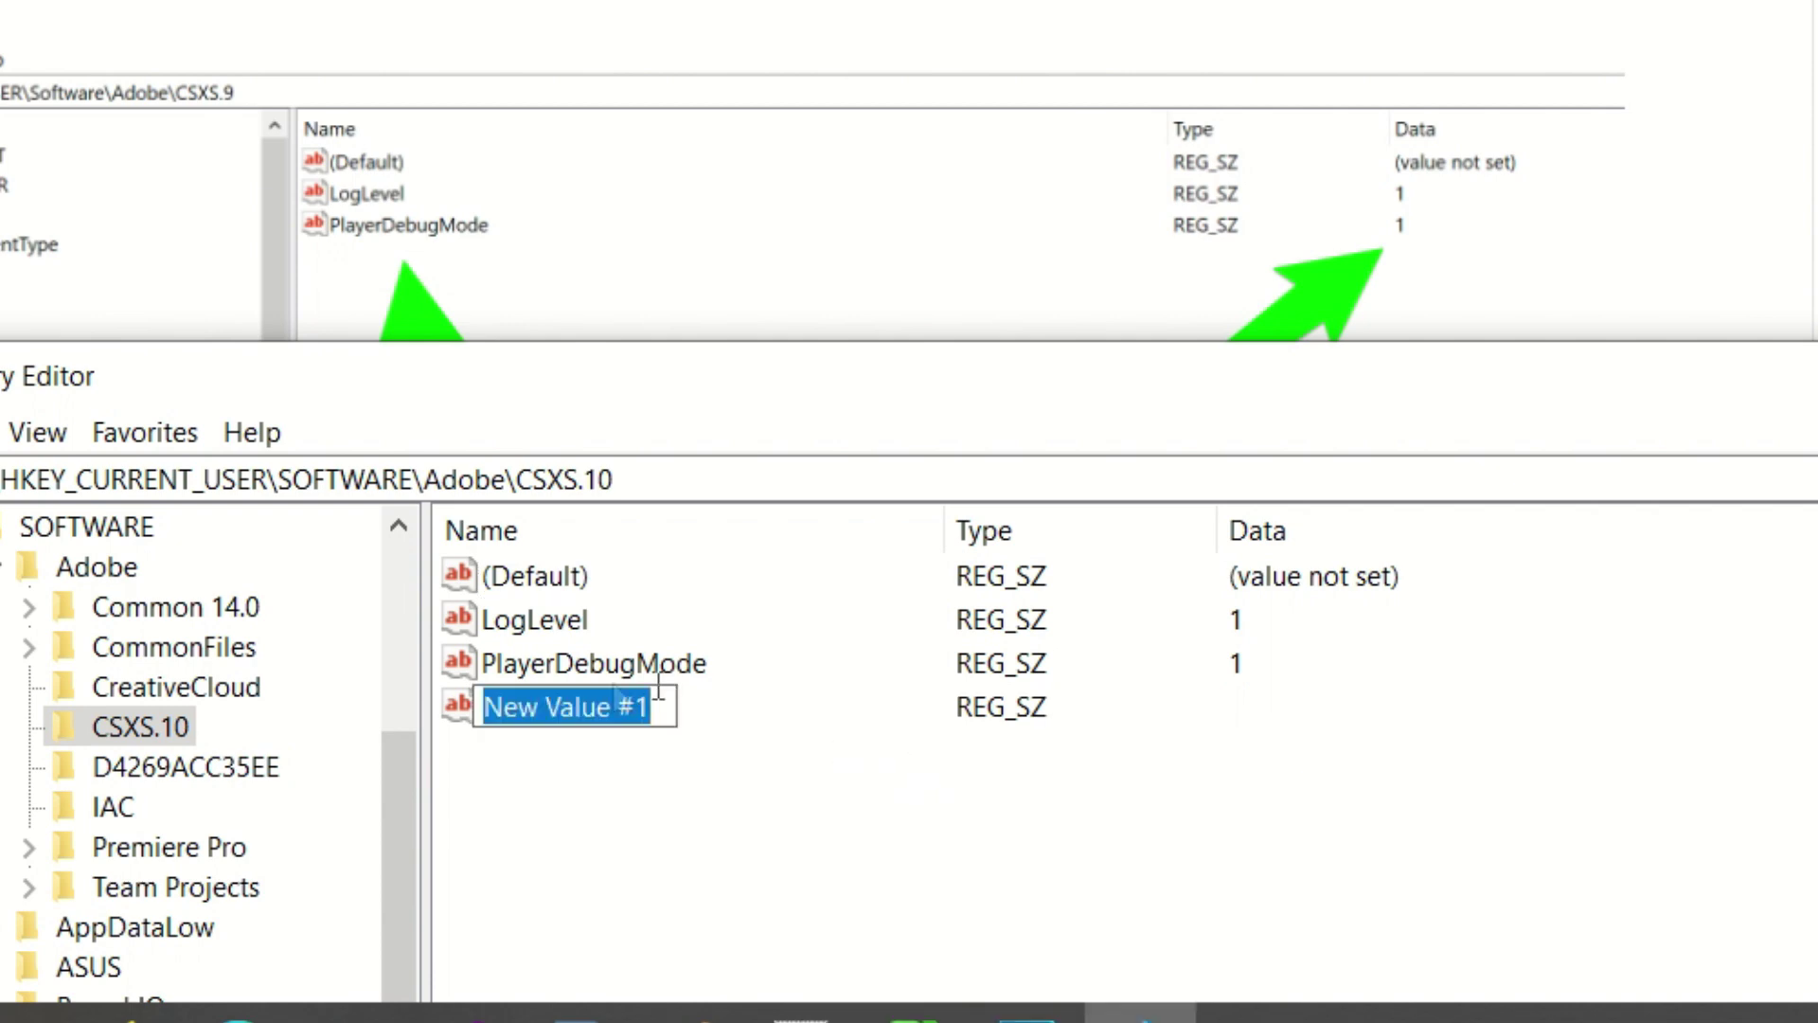
pyautogui.click(460, 709)
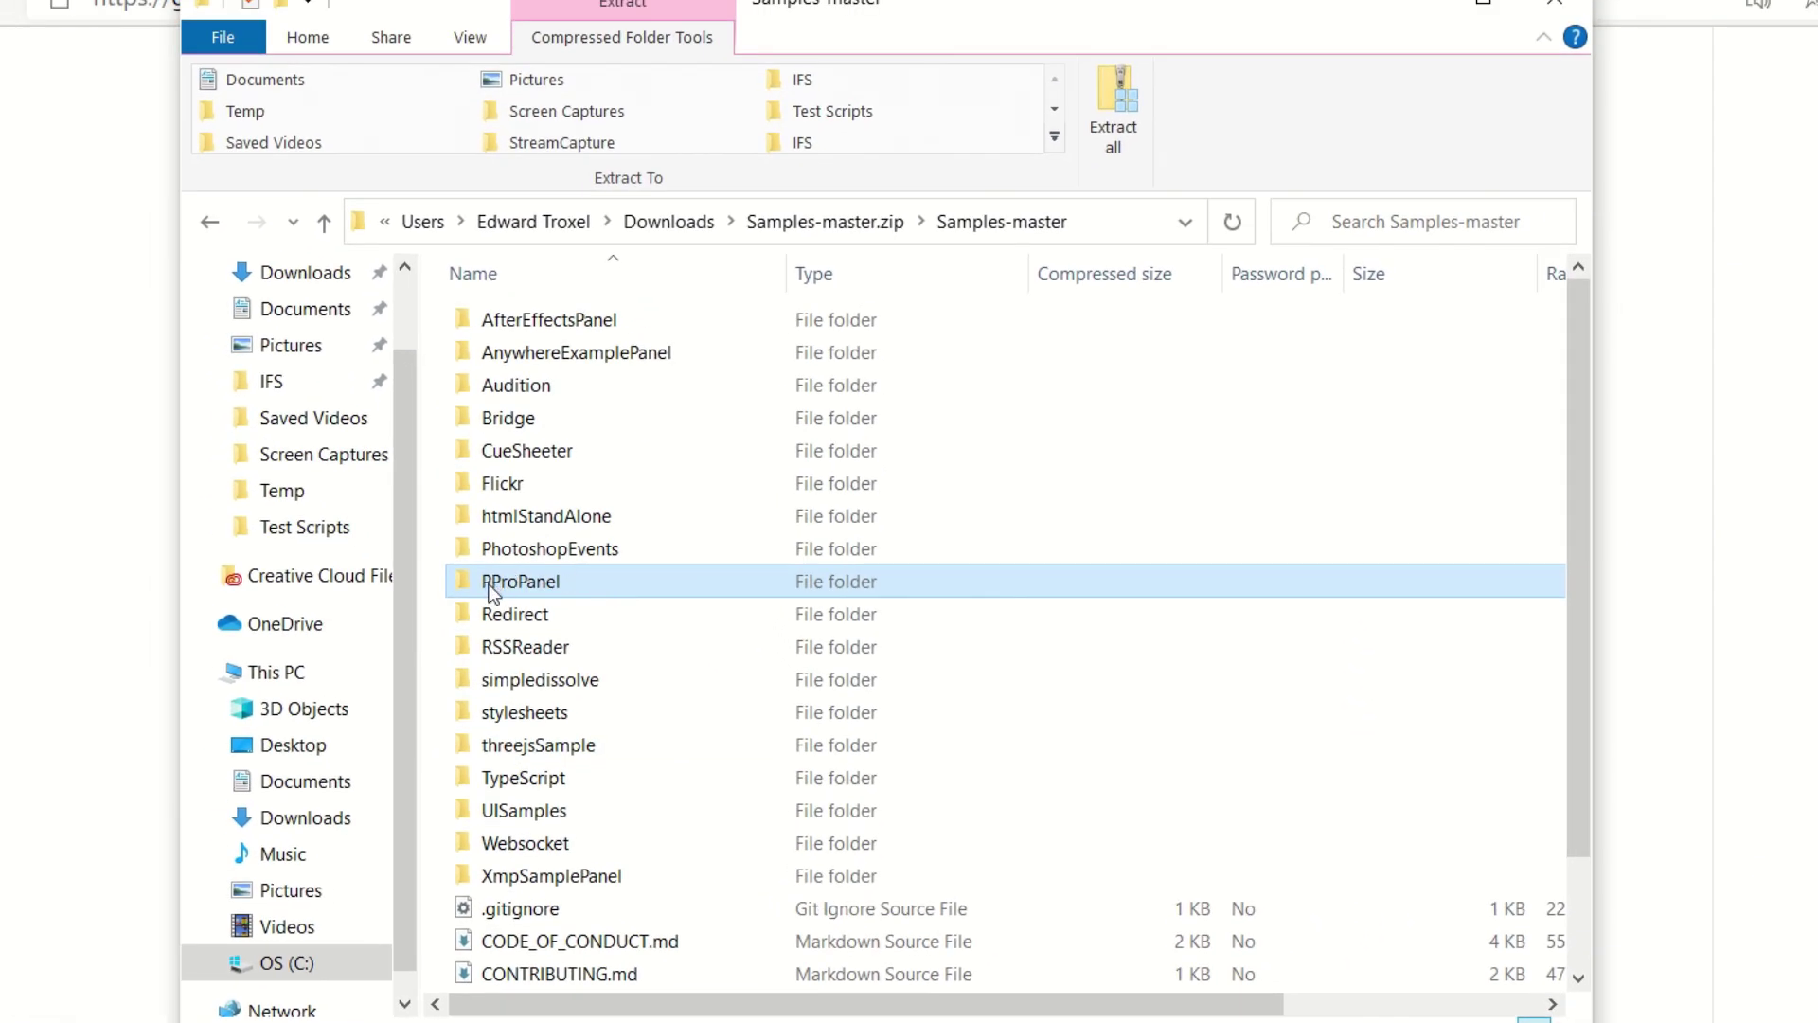
# - Copy the PProPanel folder, then scroll the GitHub ReadMe to step 3 on the CEP extensions directory
pyautogui.rightClick(492, 585)
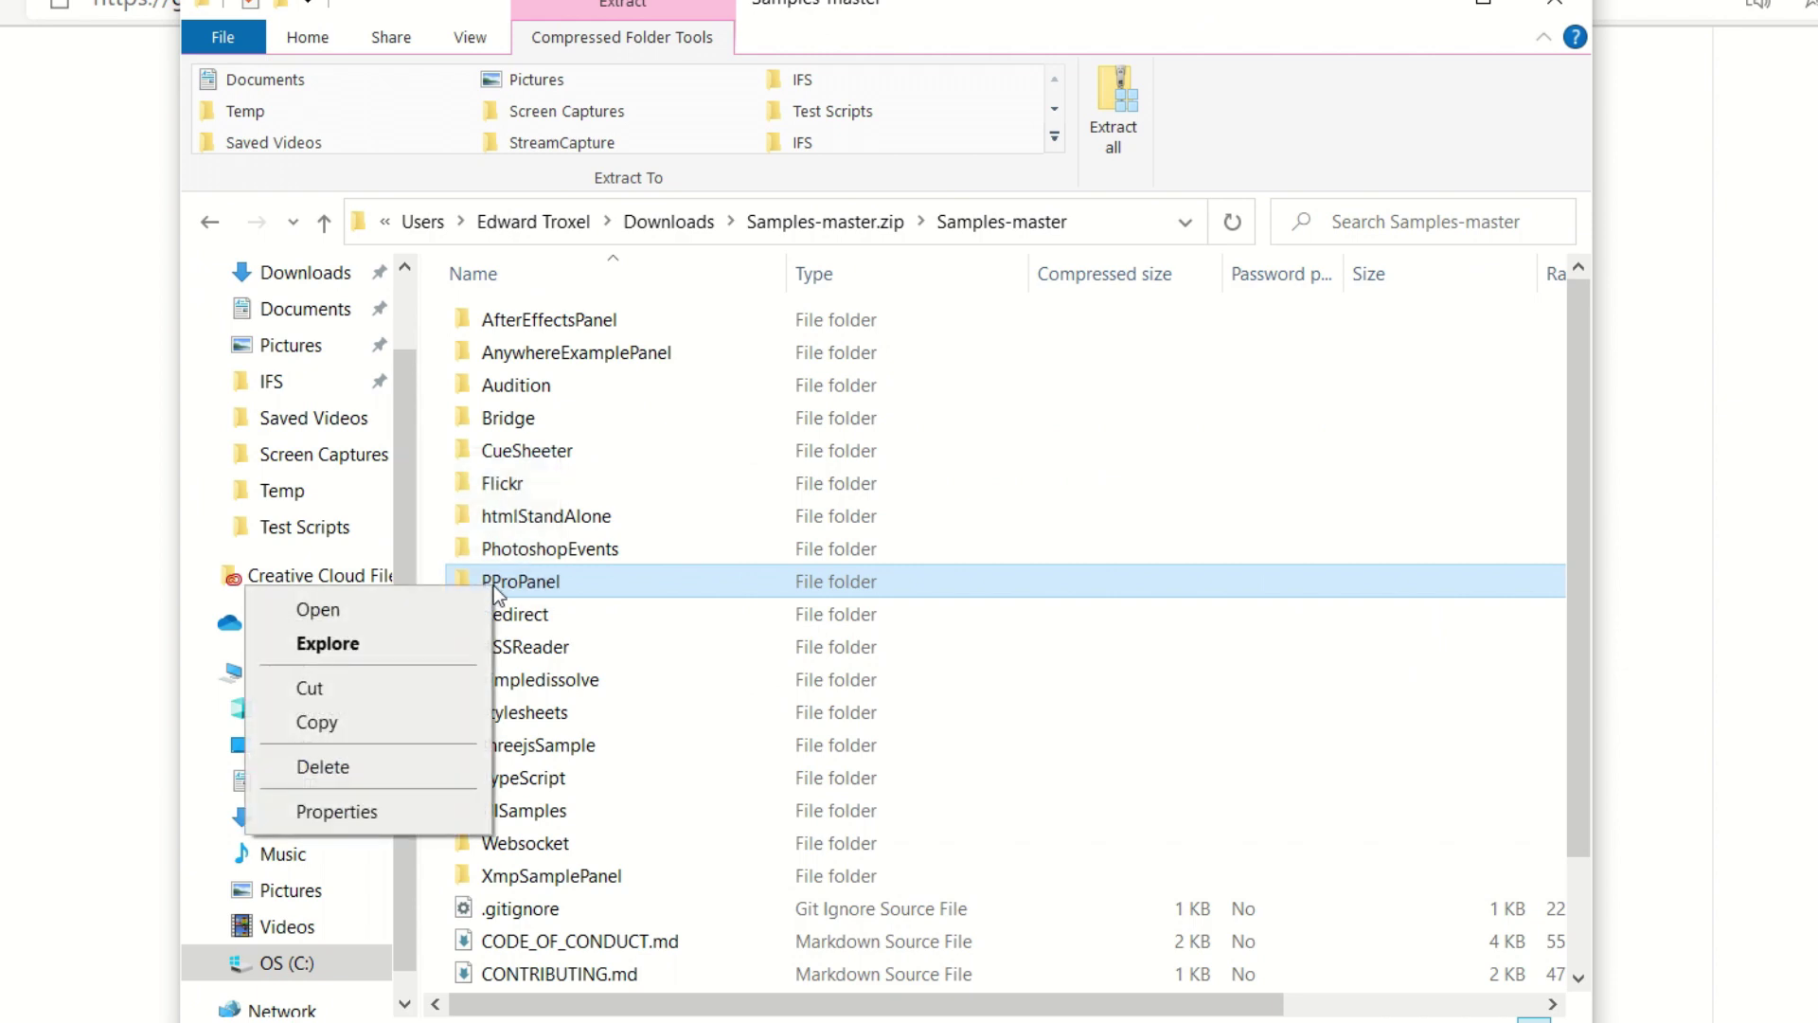
pyautogui.click(400, 718)
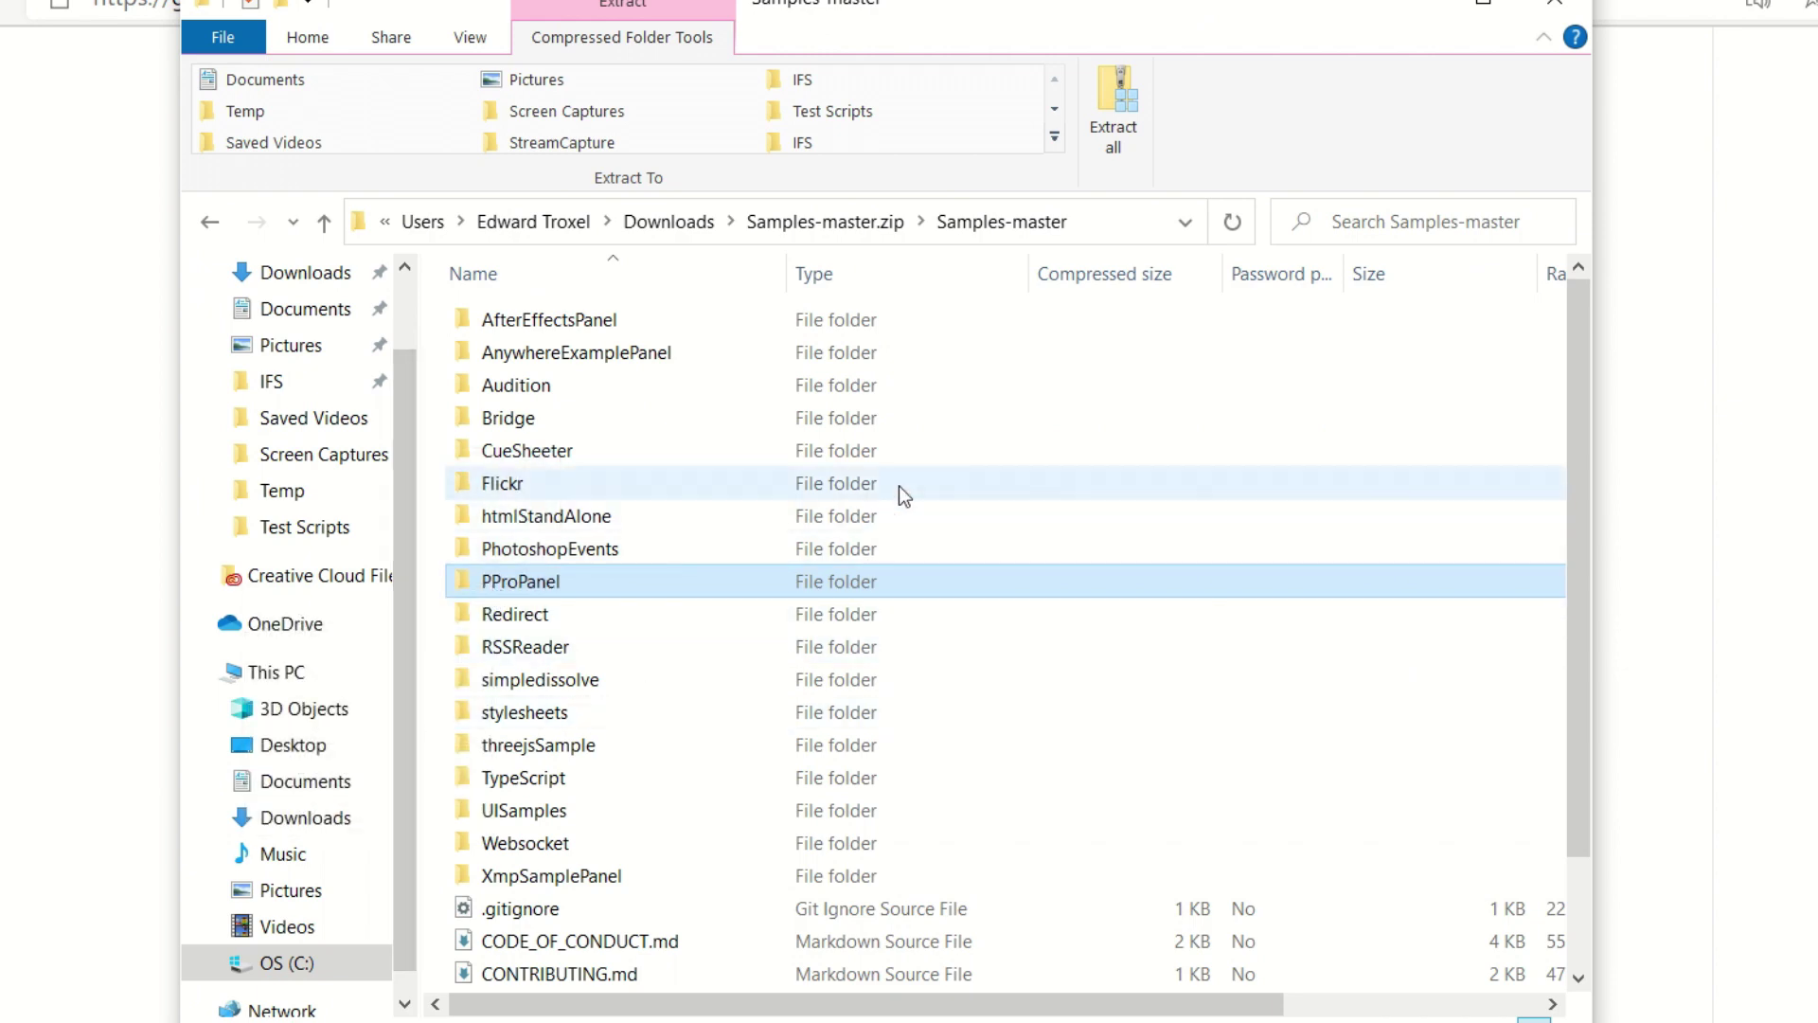
pyautogui.click(161, 669)
pyautogui.scroll(-6, 1086, 755)
pyautogui.scroll(-4, 1086, 755)
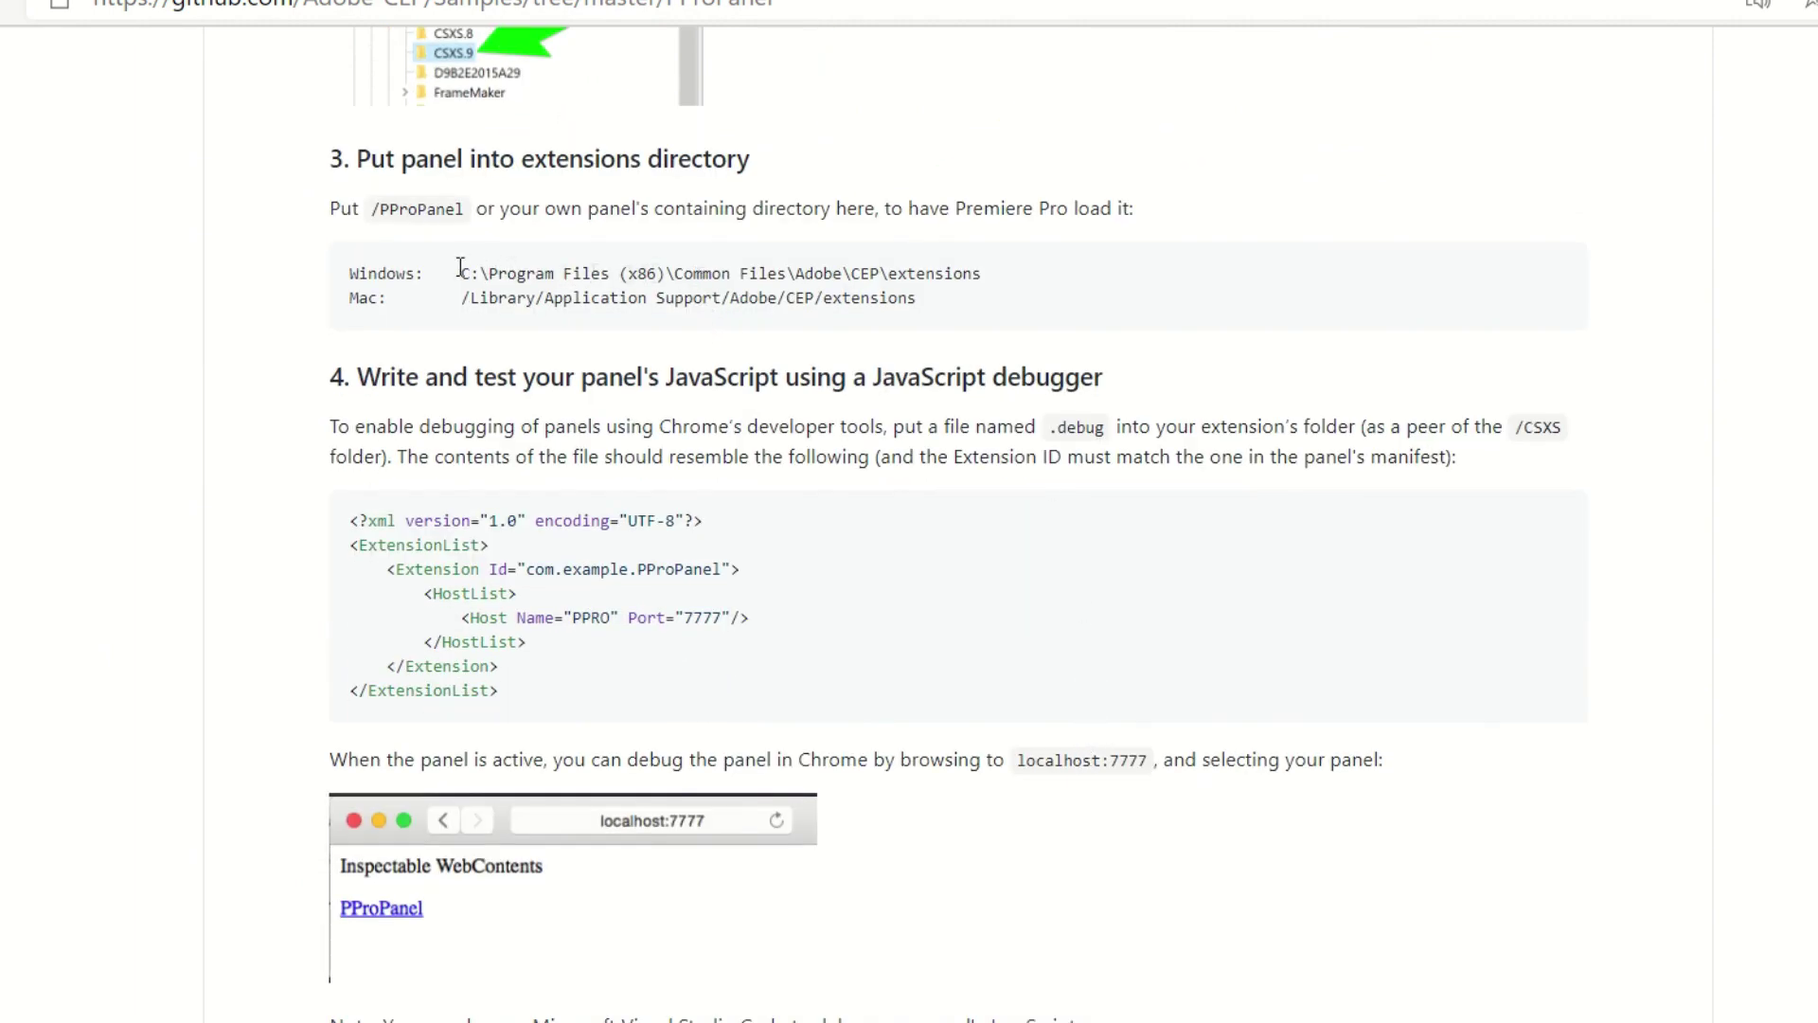
# - Select the Windows path C:\Program Files (x86)\Common Files\Adobe\CEP\extensions, then switch back to File Explorer
pyautogui.moveTo(461, 271); pyautogui.dragTo(636, 270)
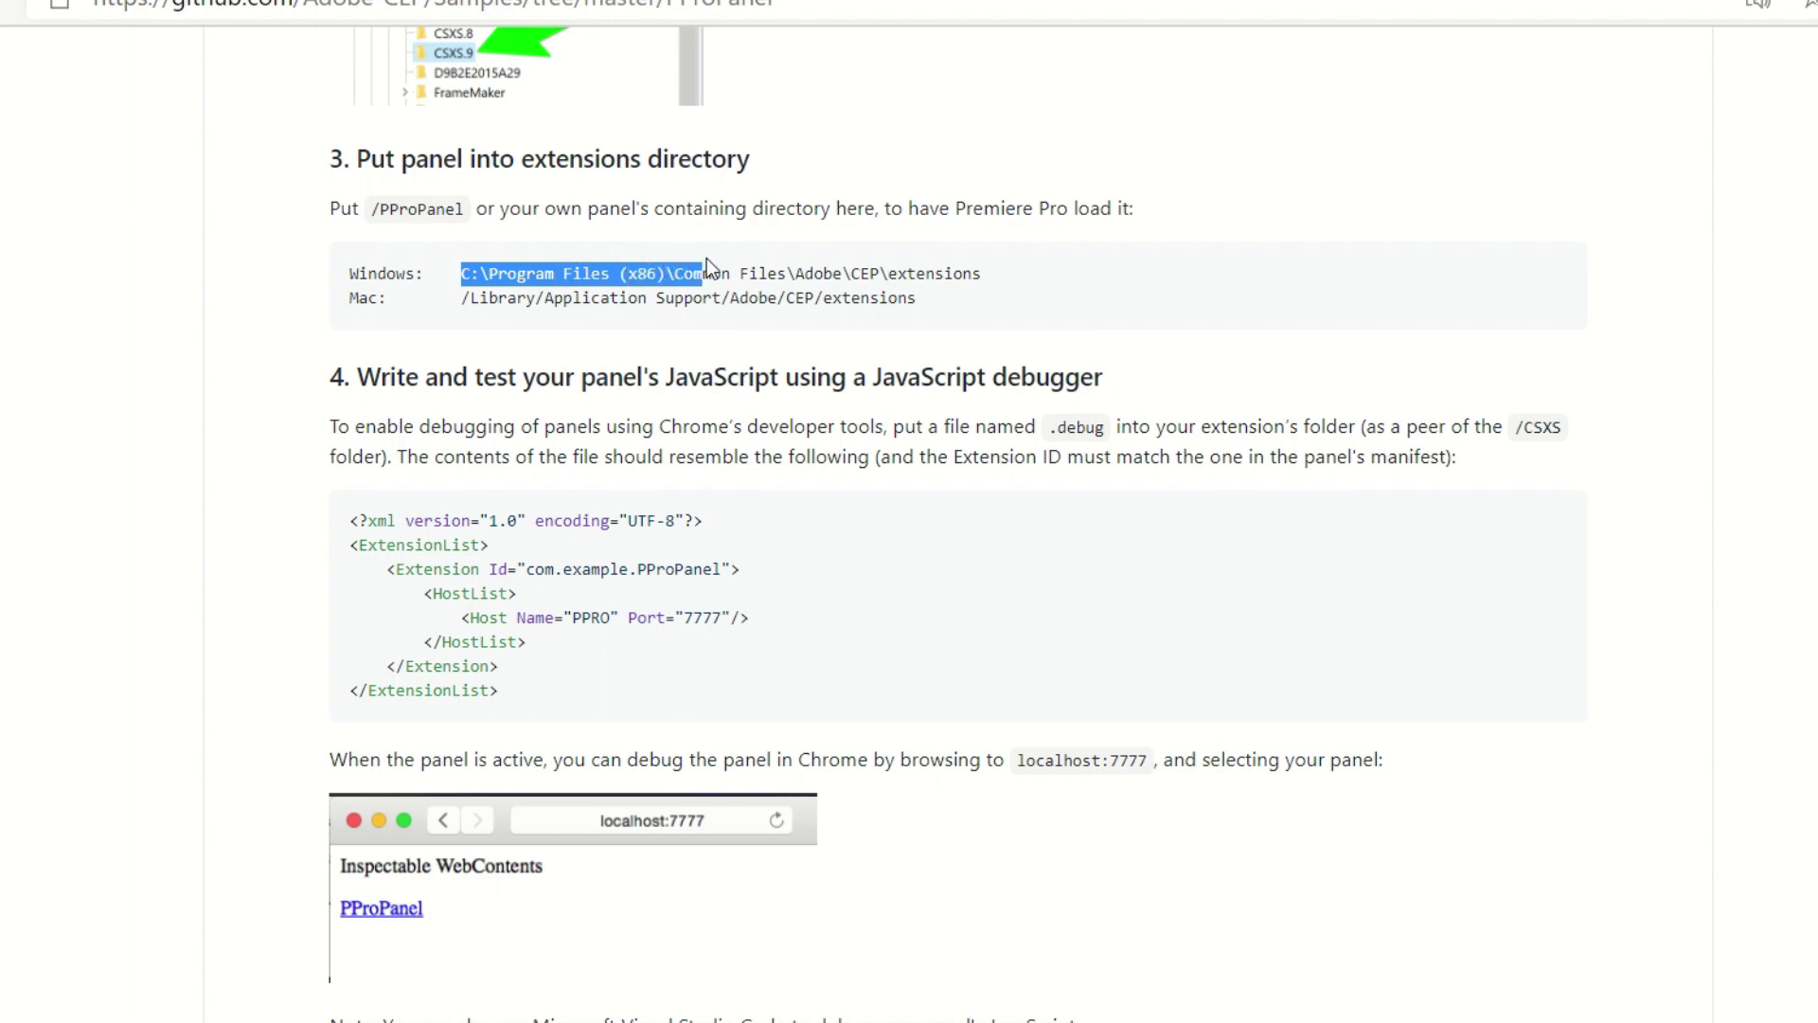
pyautogui.moveTo(746, 271); pyautogui.dragTo(963, 275)
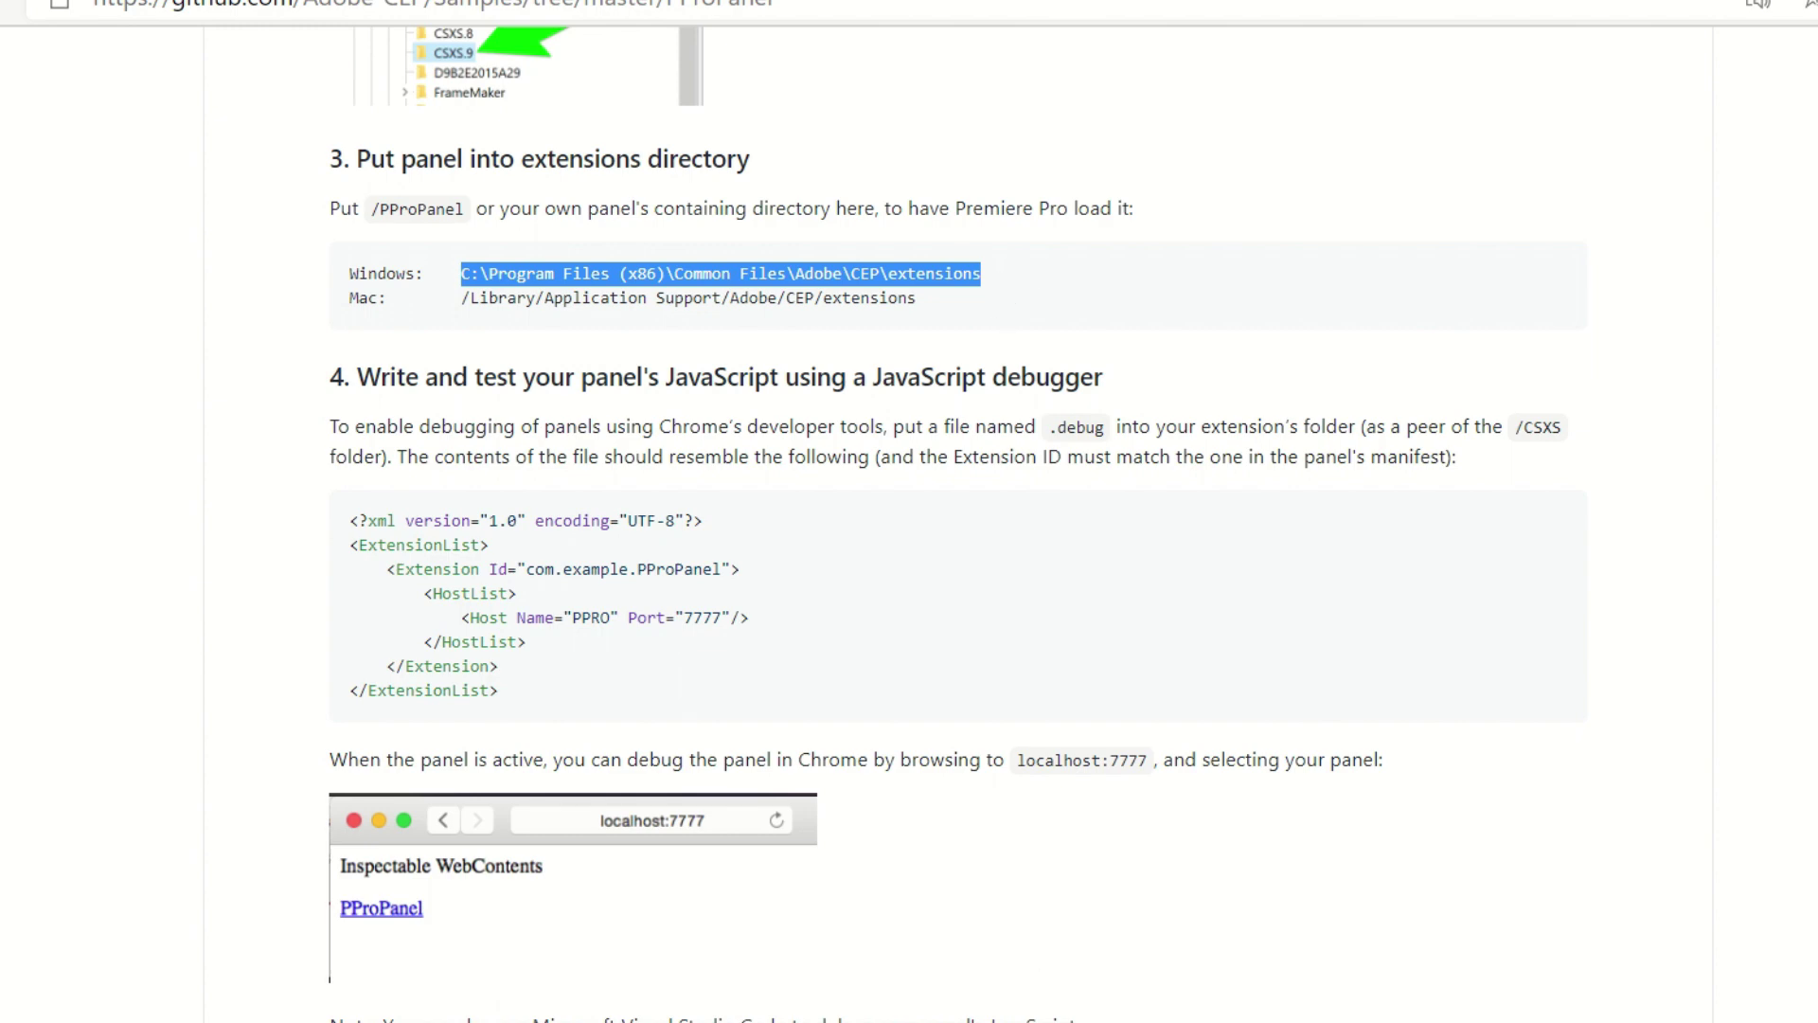
pyautogui.hotkey('alt', 'Tab')
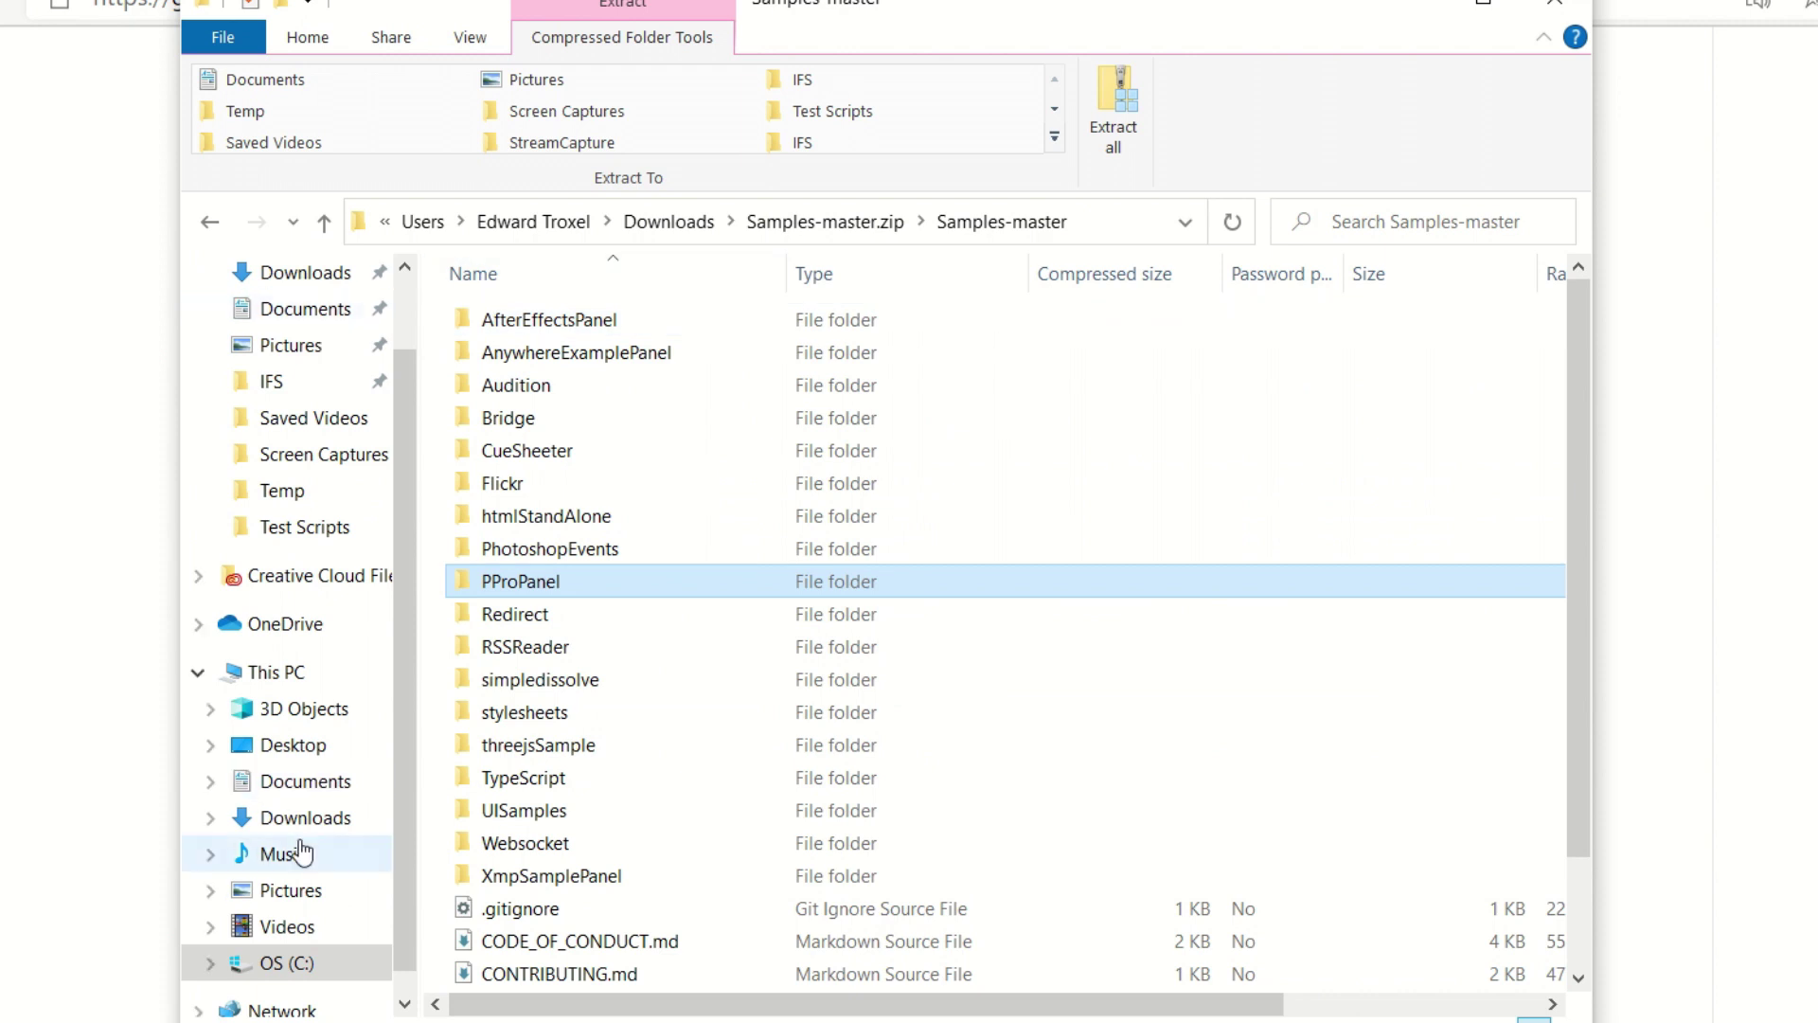
# - Navigate to C:\Program Files (x86)\Common Files\Adobe\CEP\extensions in File Explorer
pyautogui.scroll(-1, 300, 833)
pyautogui.click(280, 928)
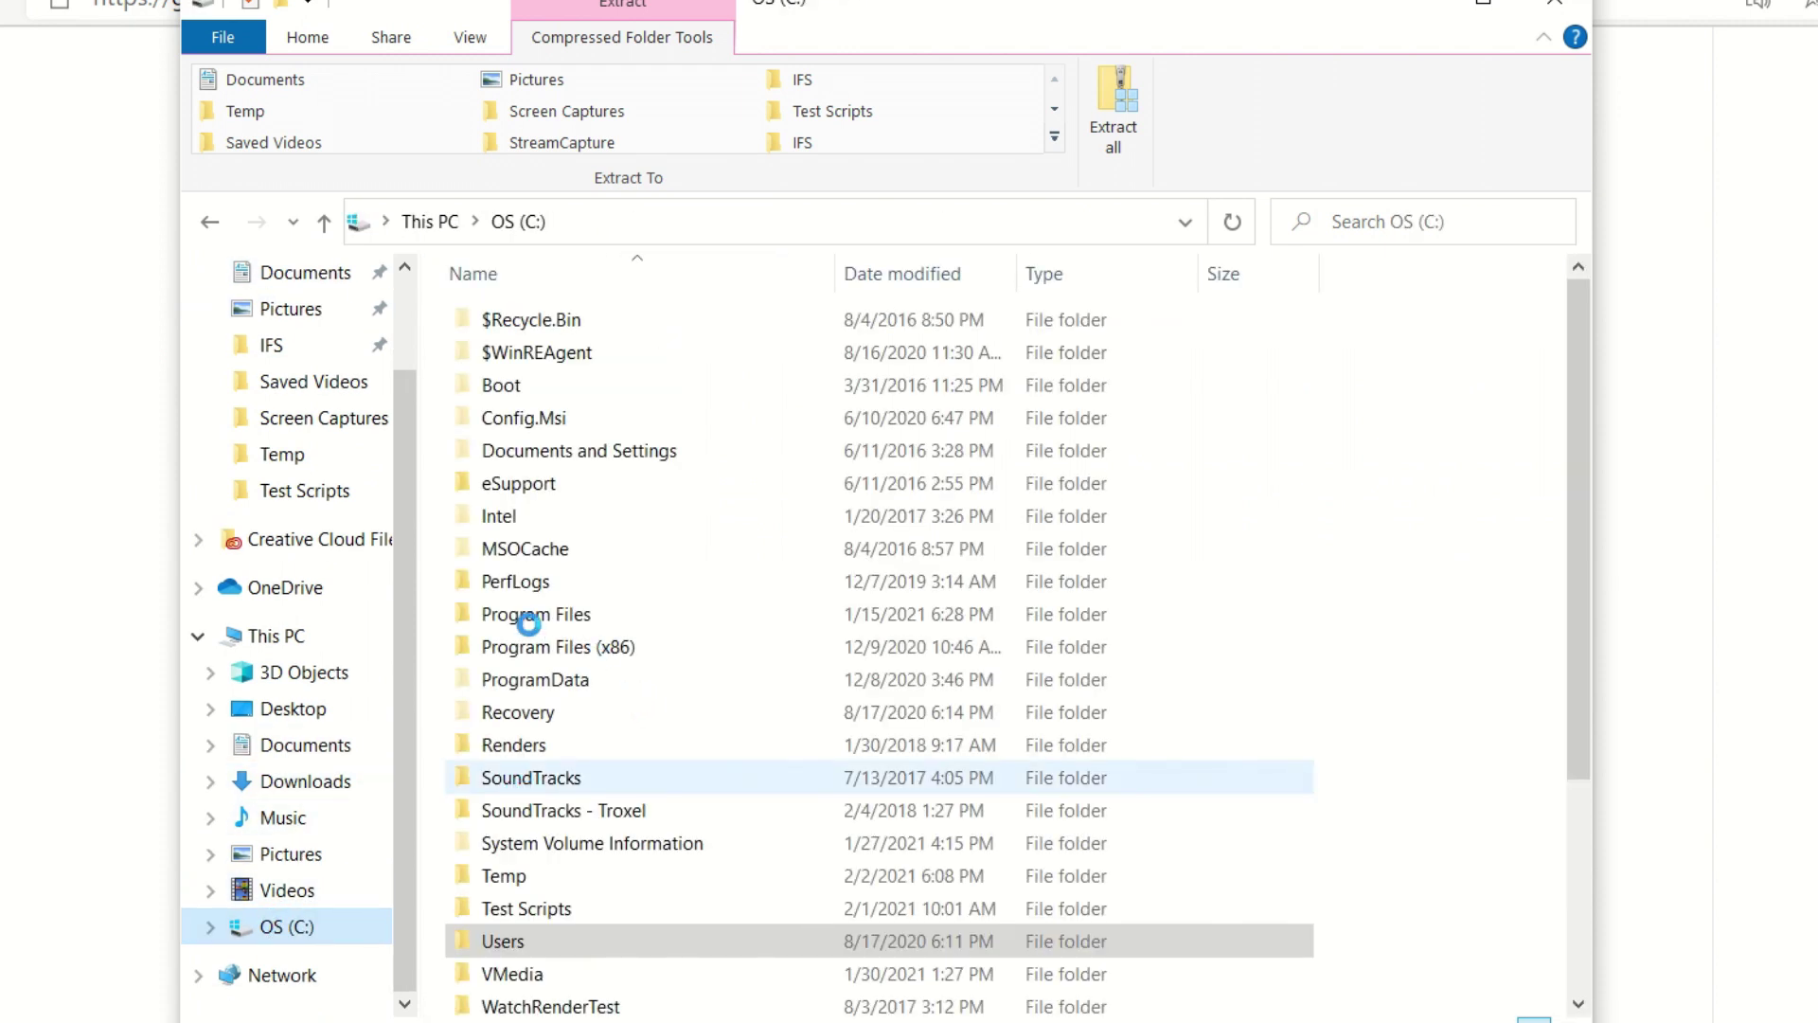
pyautogui.click(535, 652)
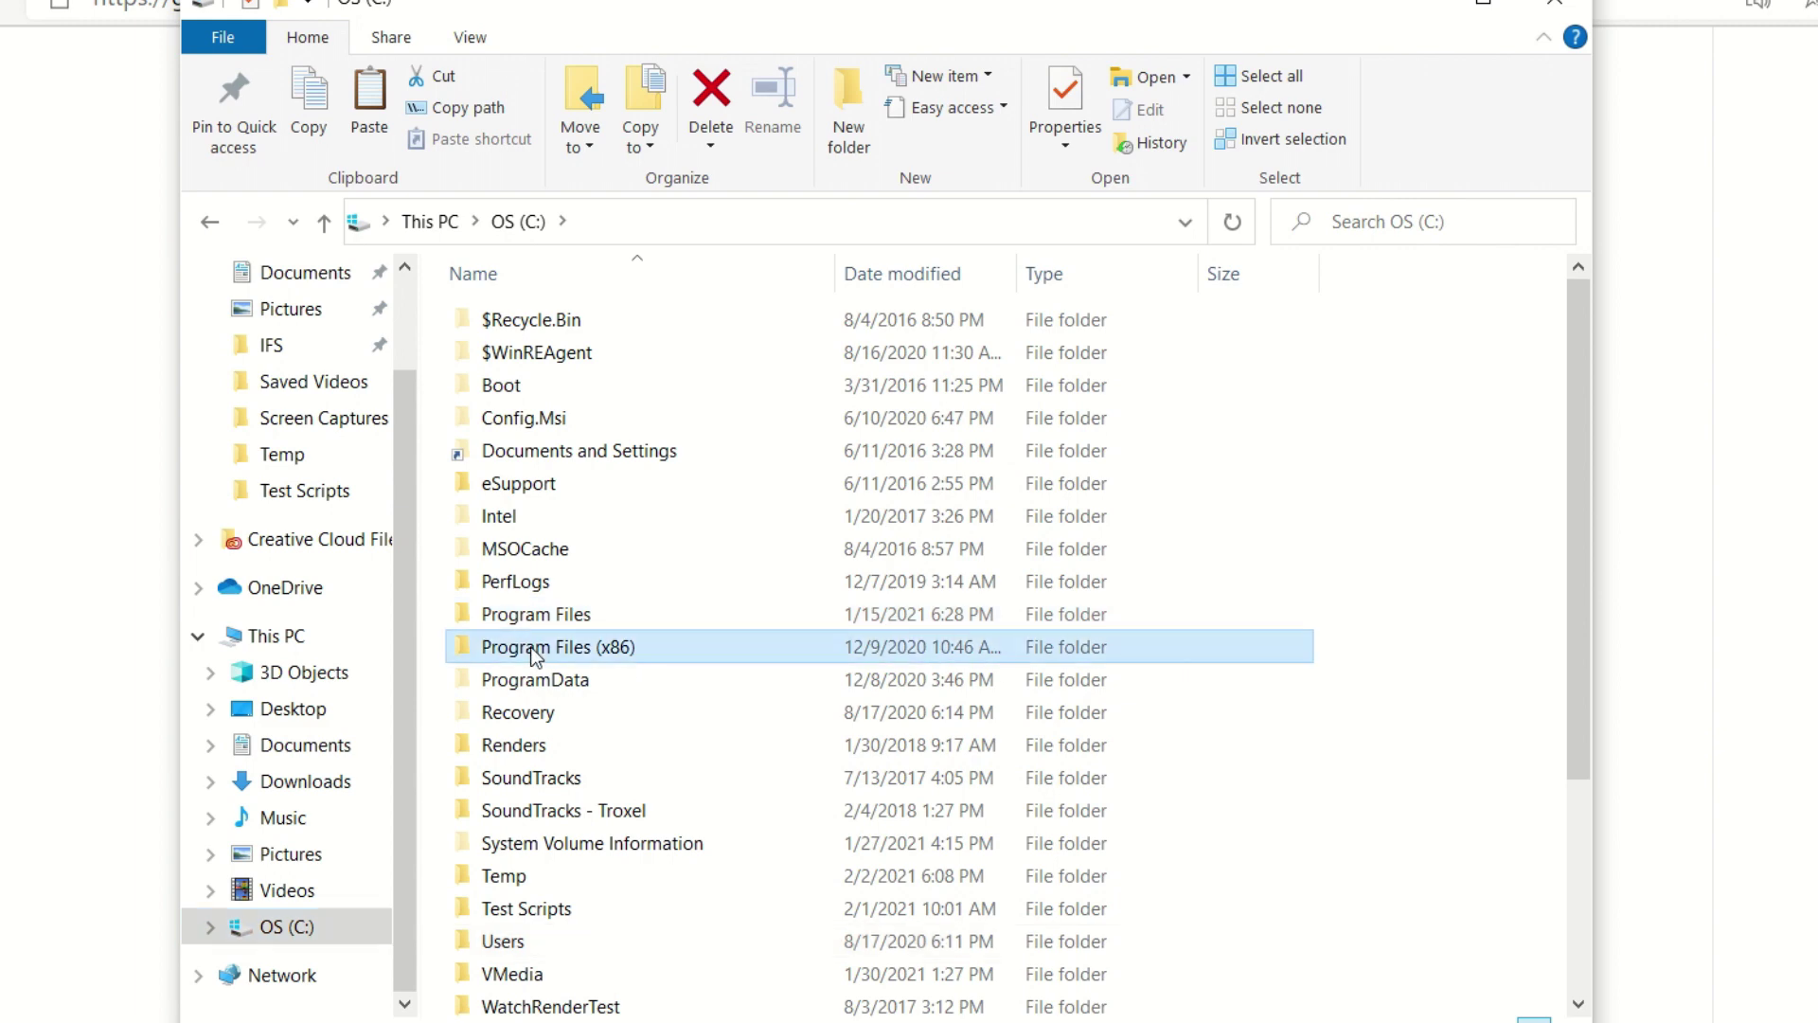
pyautogui.doubleClick(535, 653)
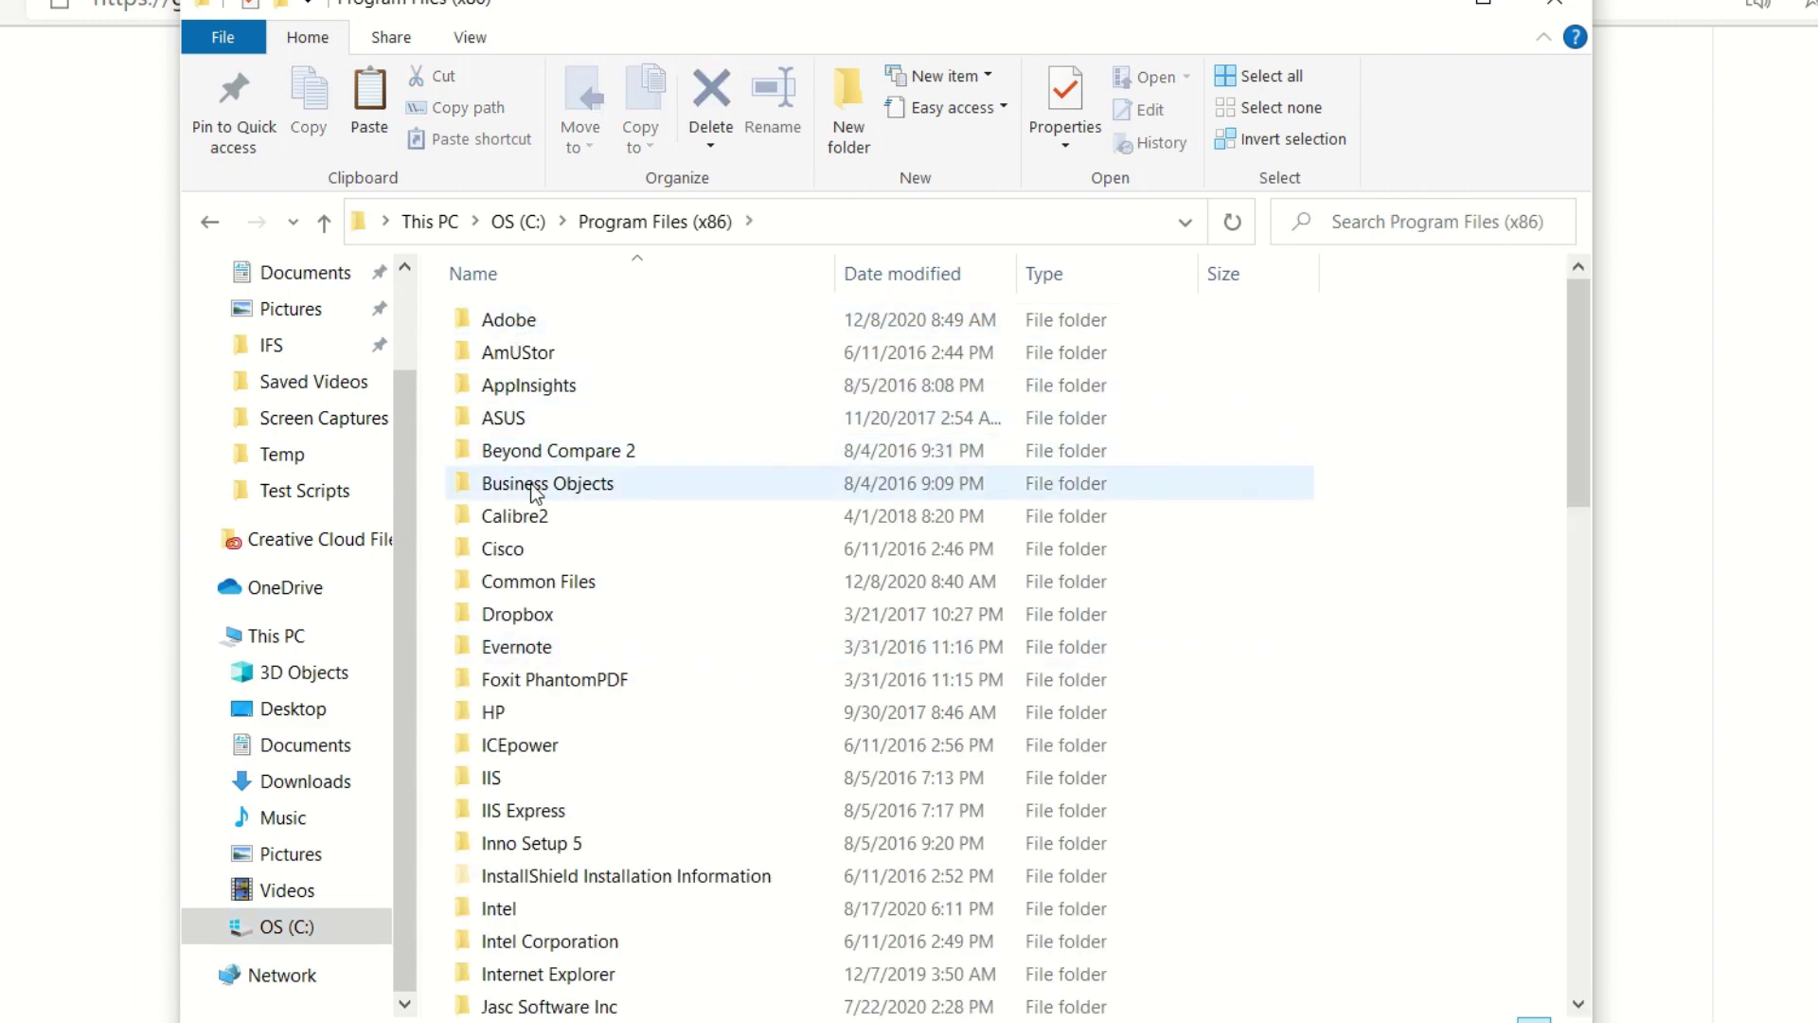
pyautogui.click(520, 587)
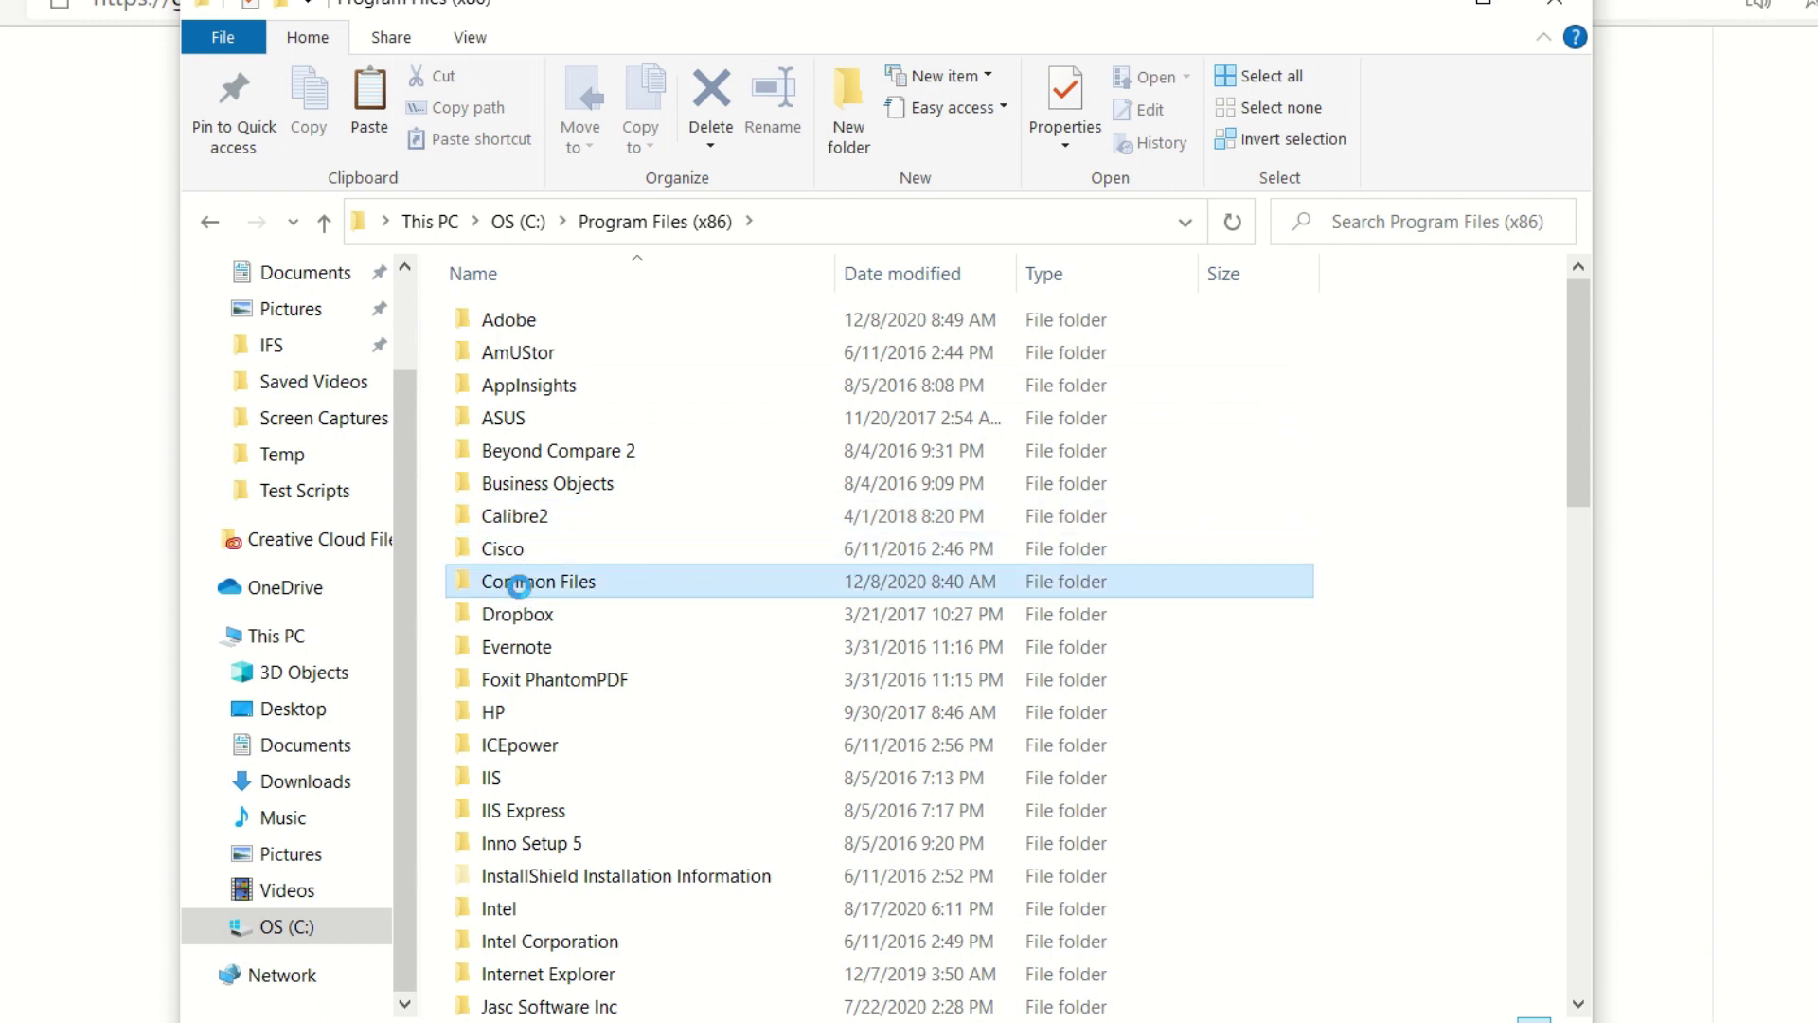
pyautogui.click(512, 322)
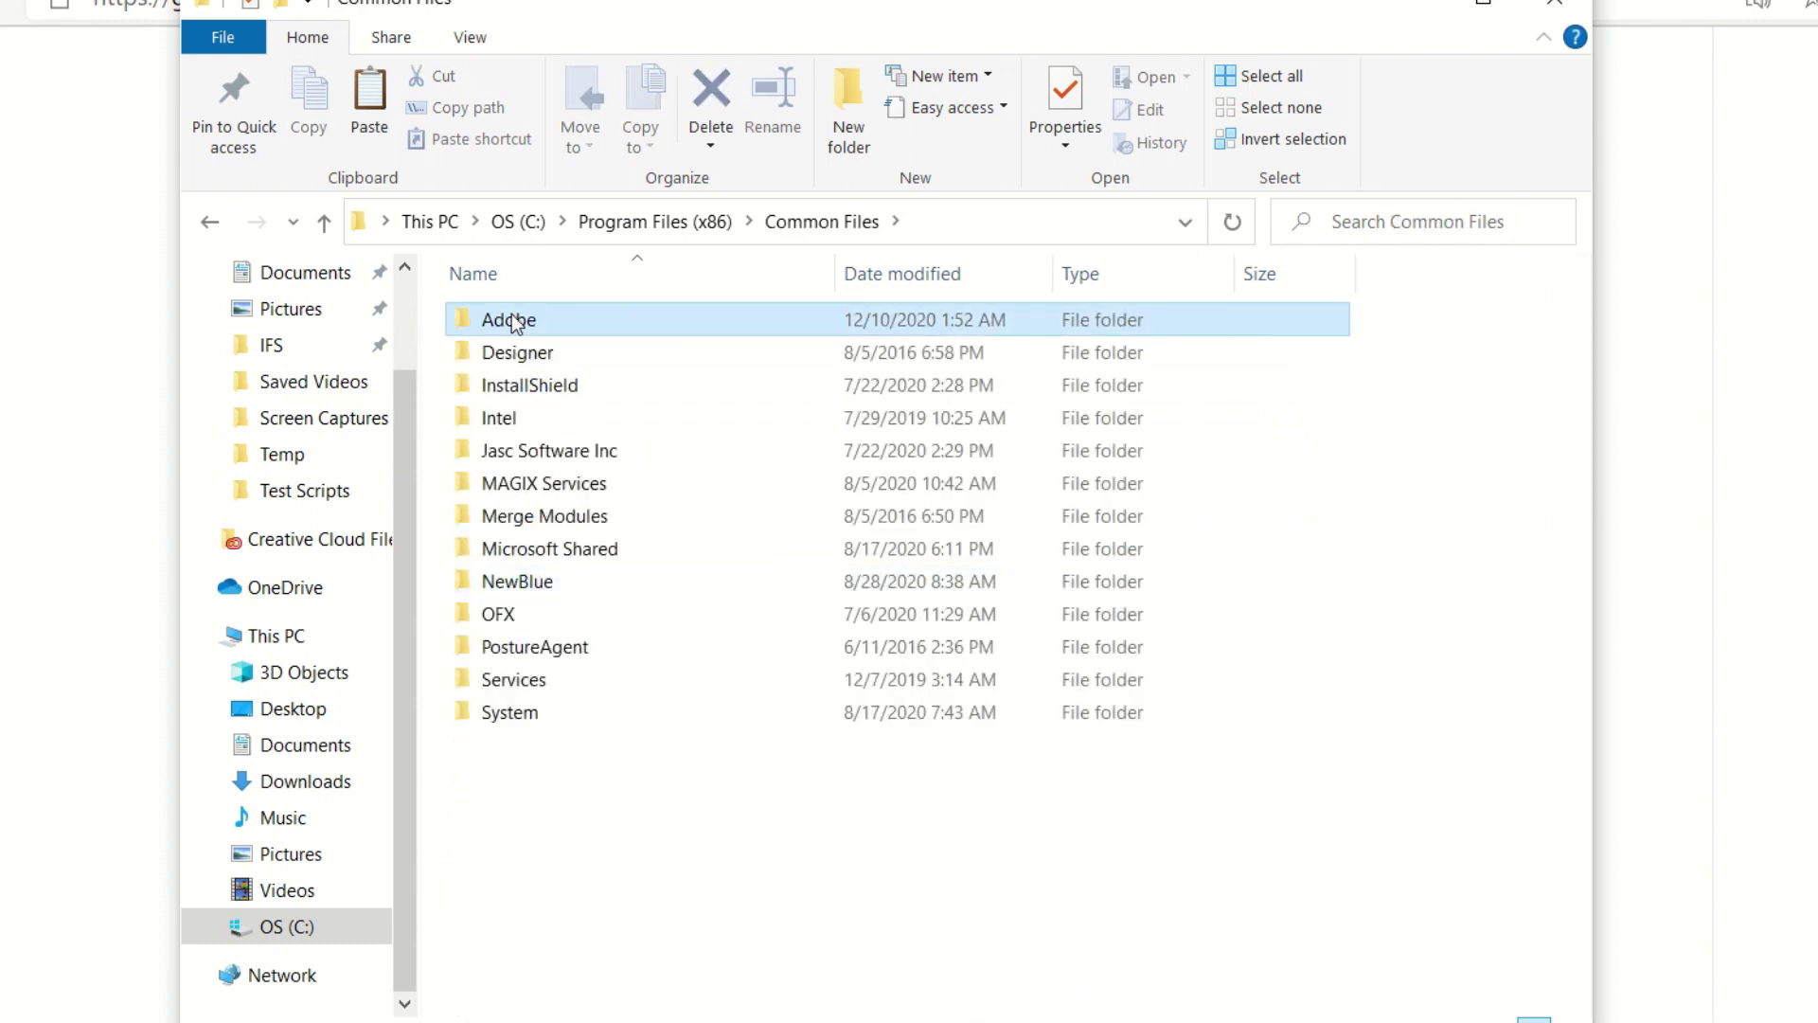
pyautogui.doubleClick(511, 319)
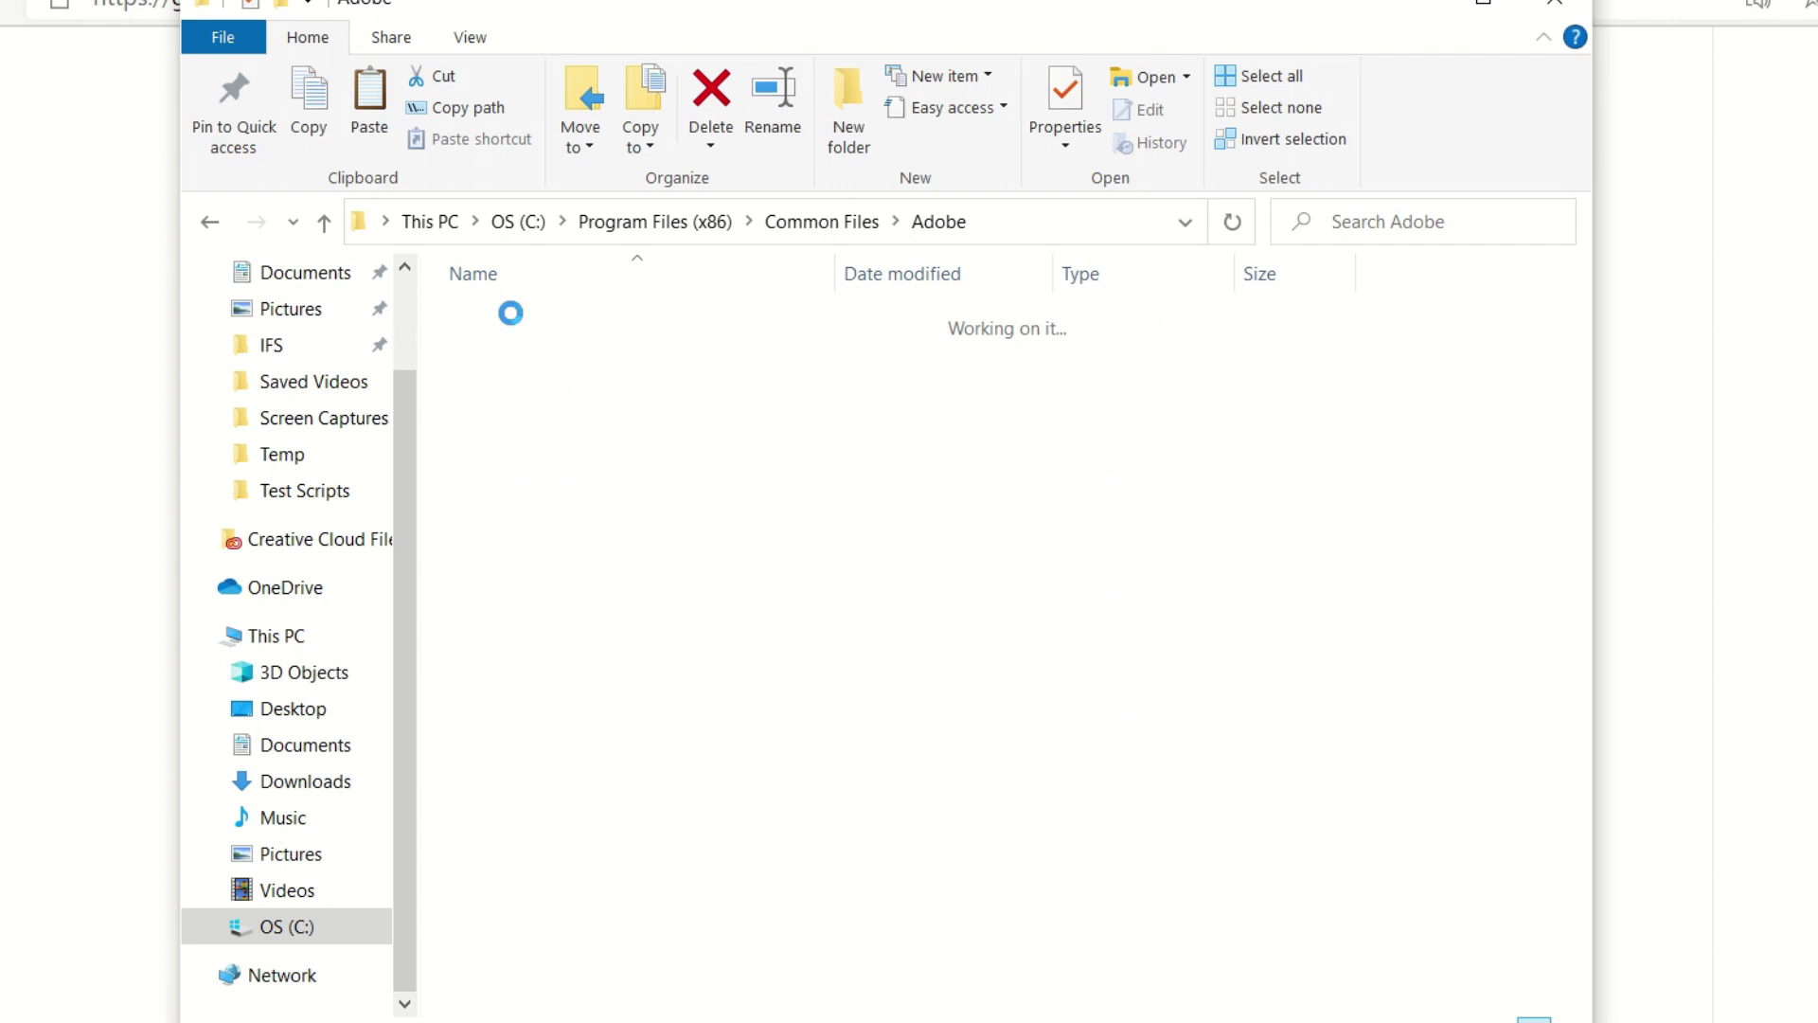
pyautogui.click(494, 554)
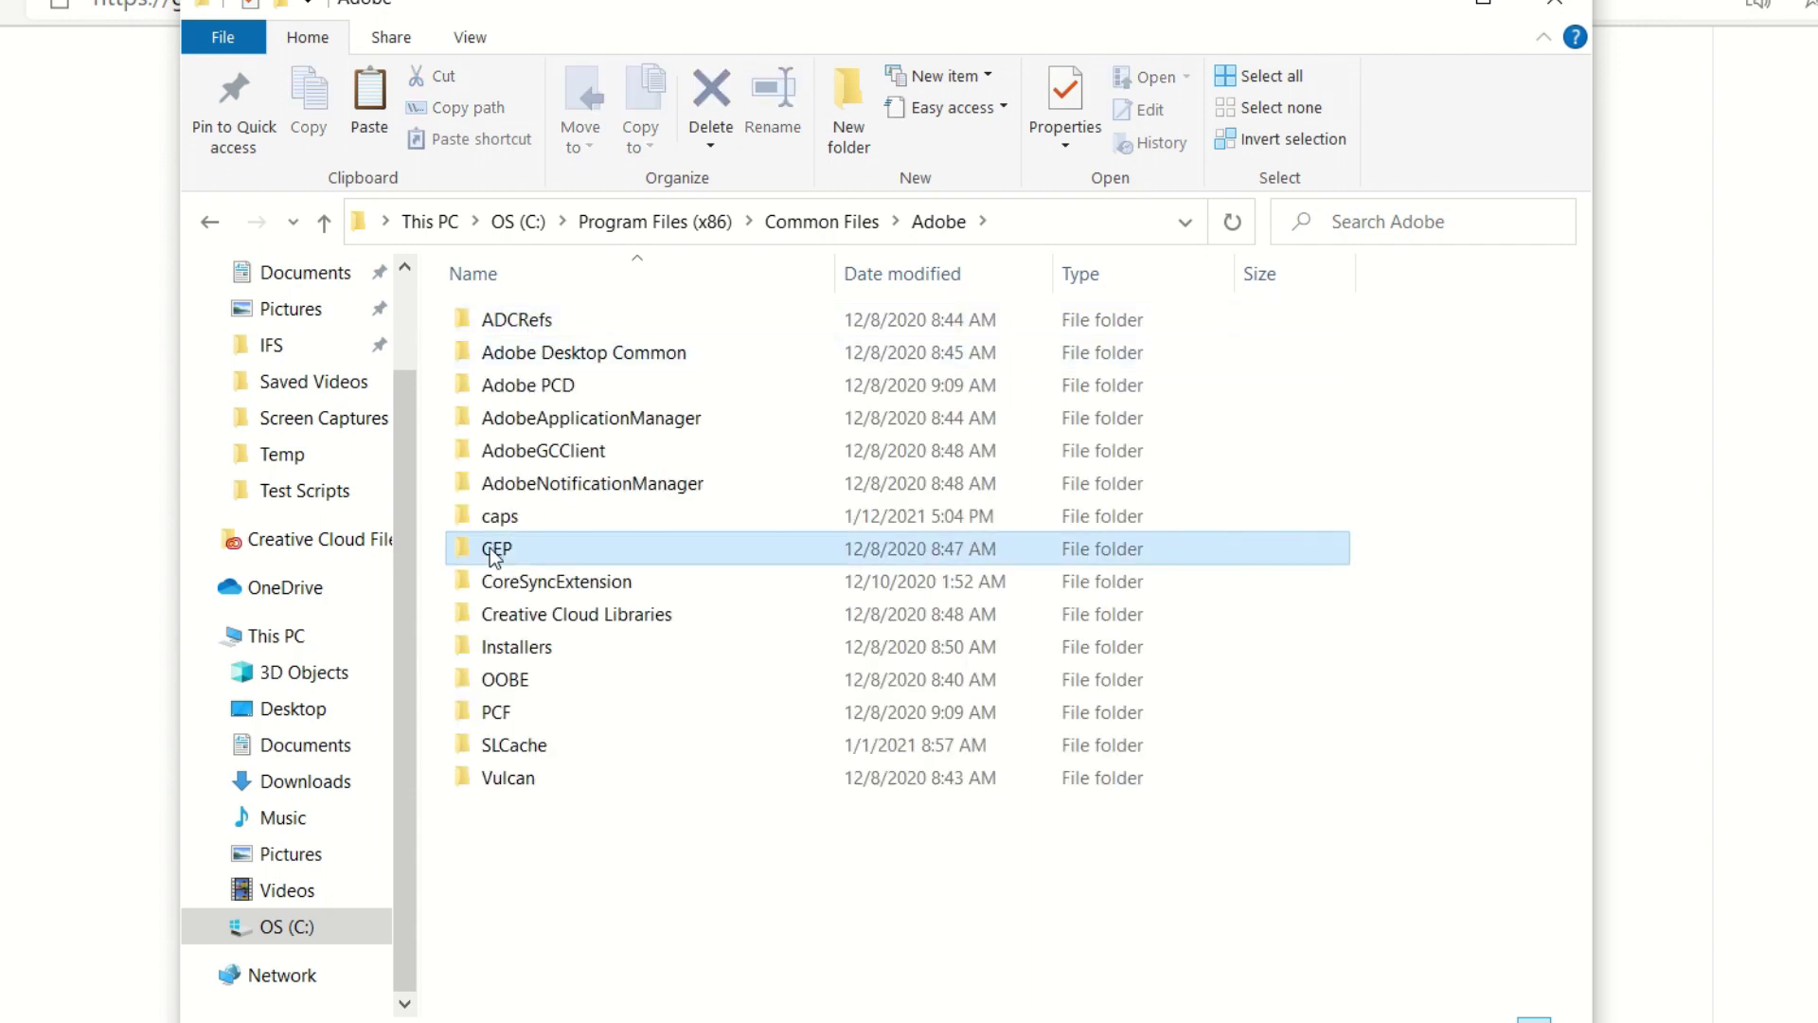
pyautogui.doubleClick(493, 551)
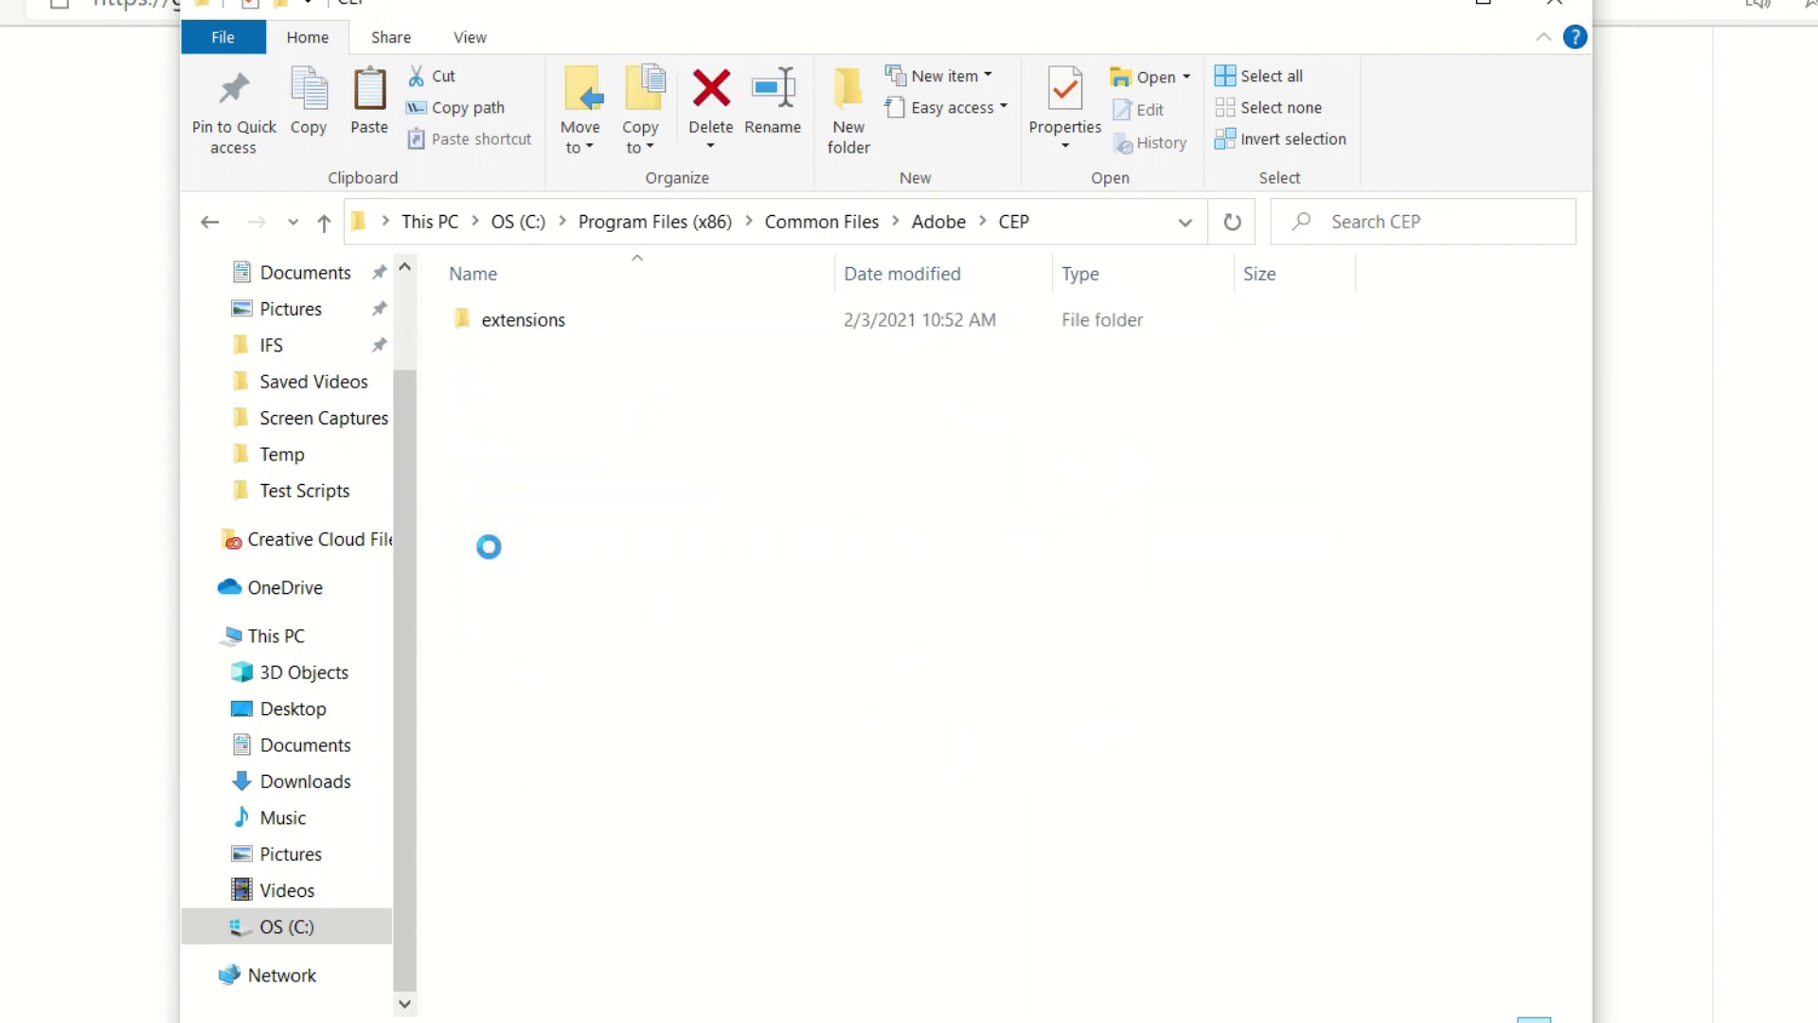
pyautogui.click(536, 322)
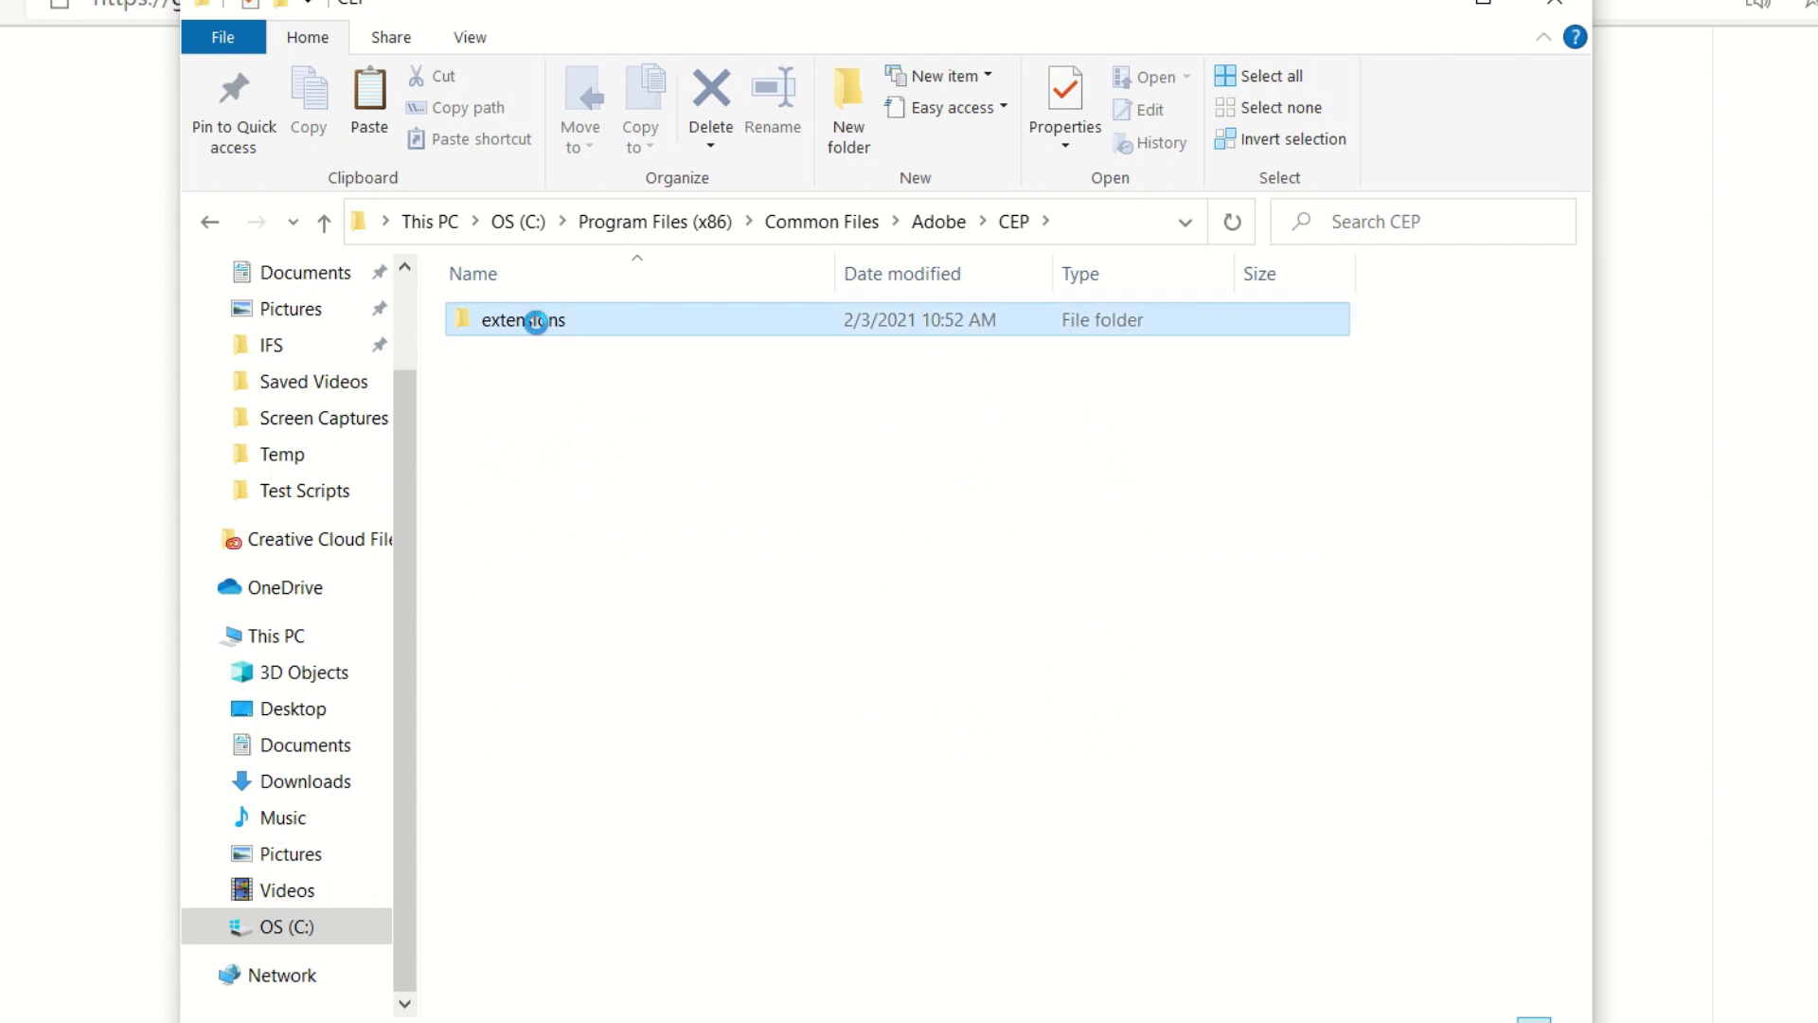
pyautogui.doubleClick(537, 322)
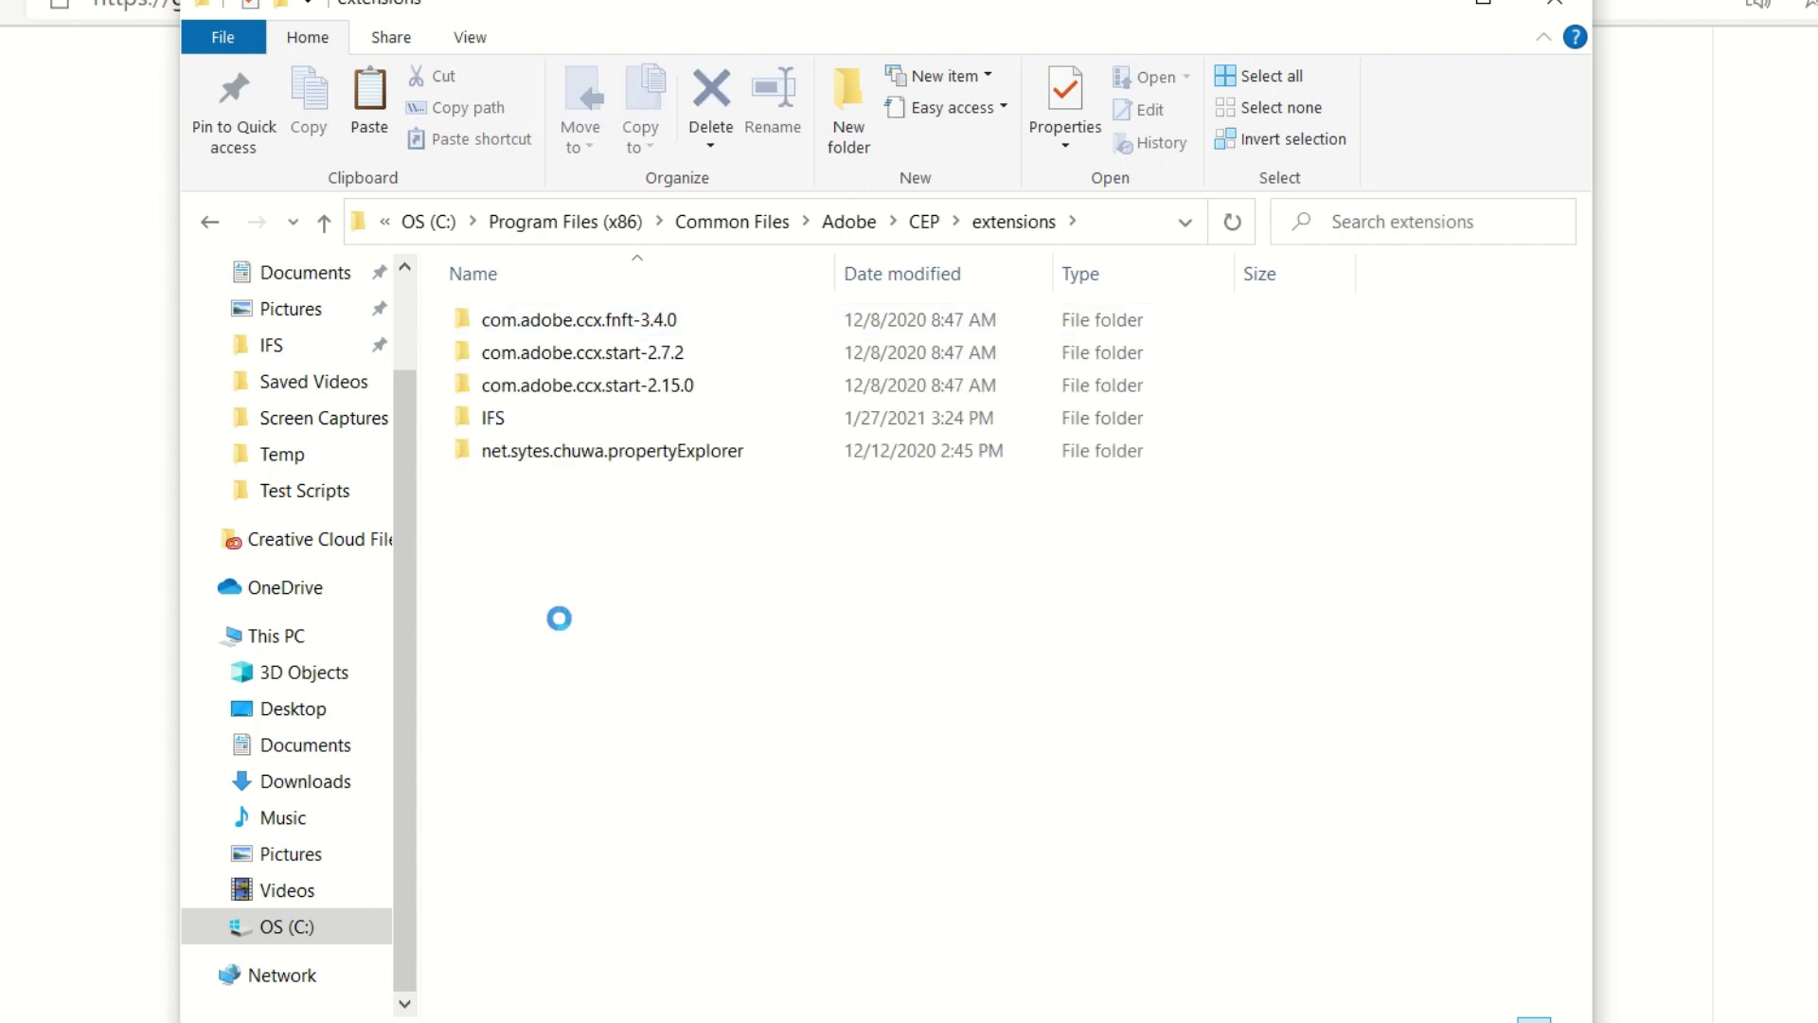
# - Paste the PProPanel folder into extensions, granting administrator permission for the copy
pyautogui.rightClick(560, 619)
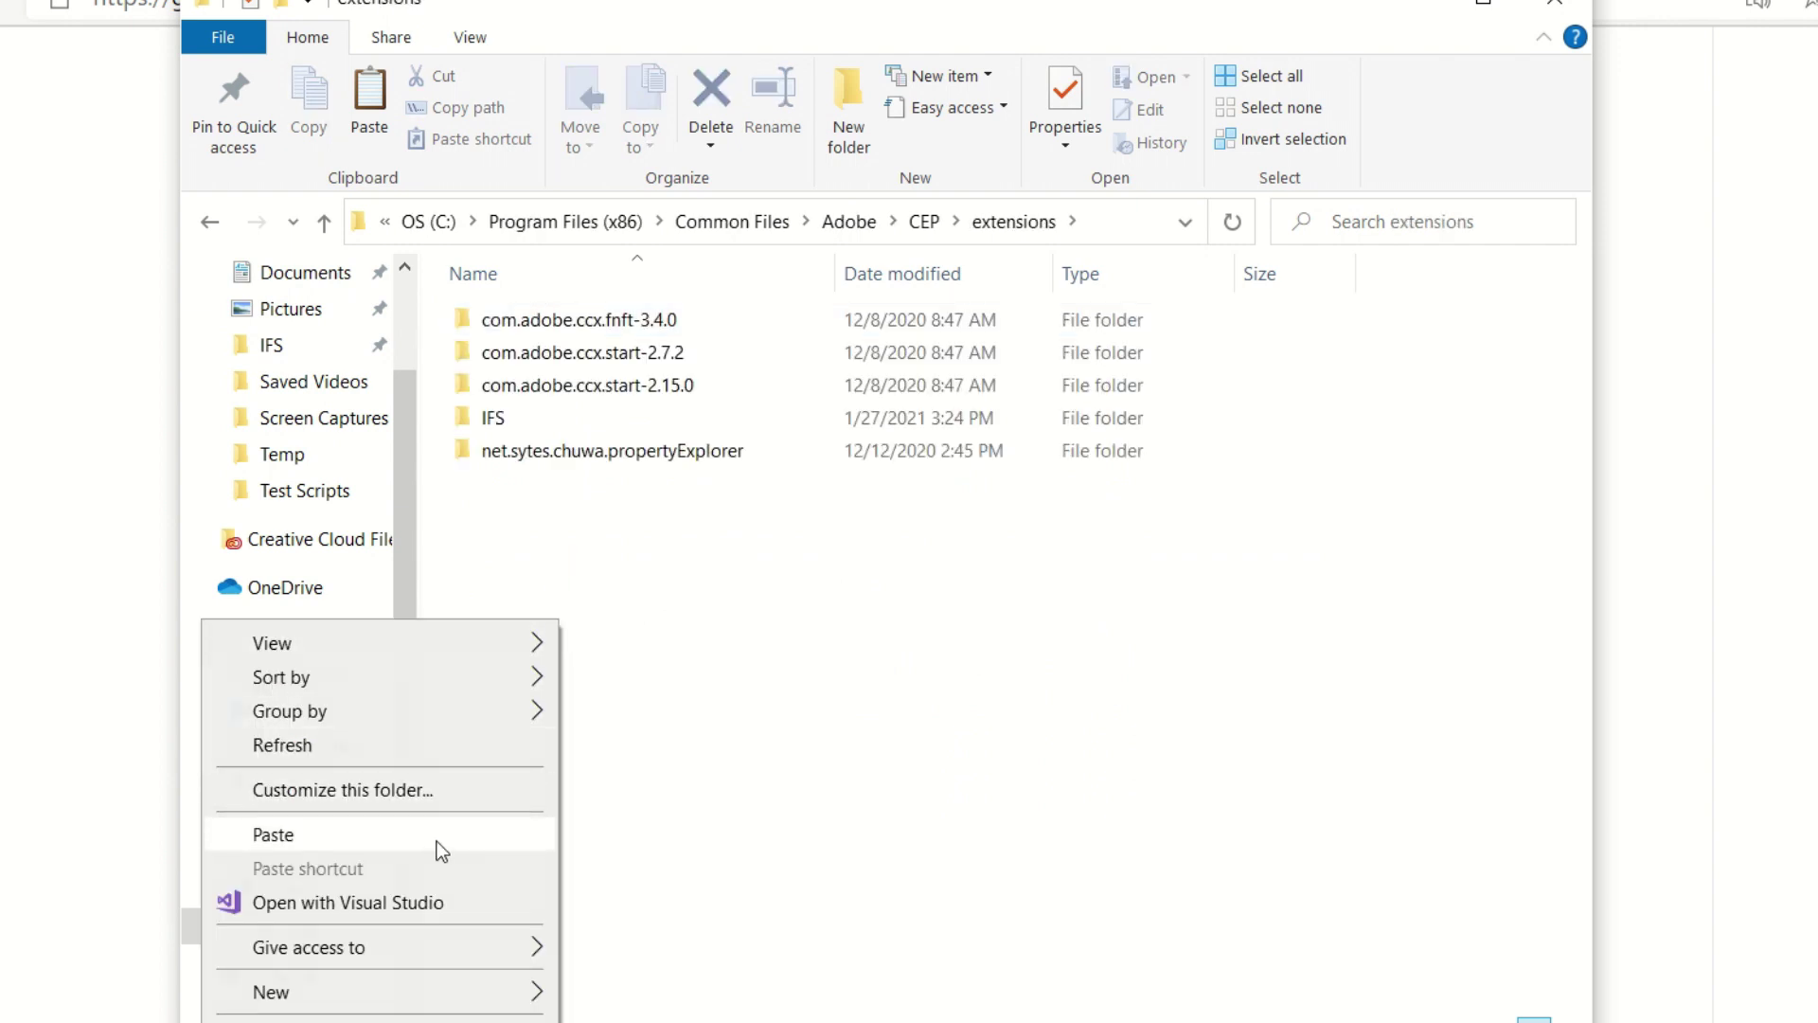
pyautogui.click(441, 843)
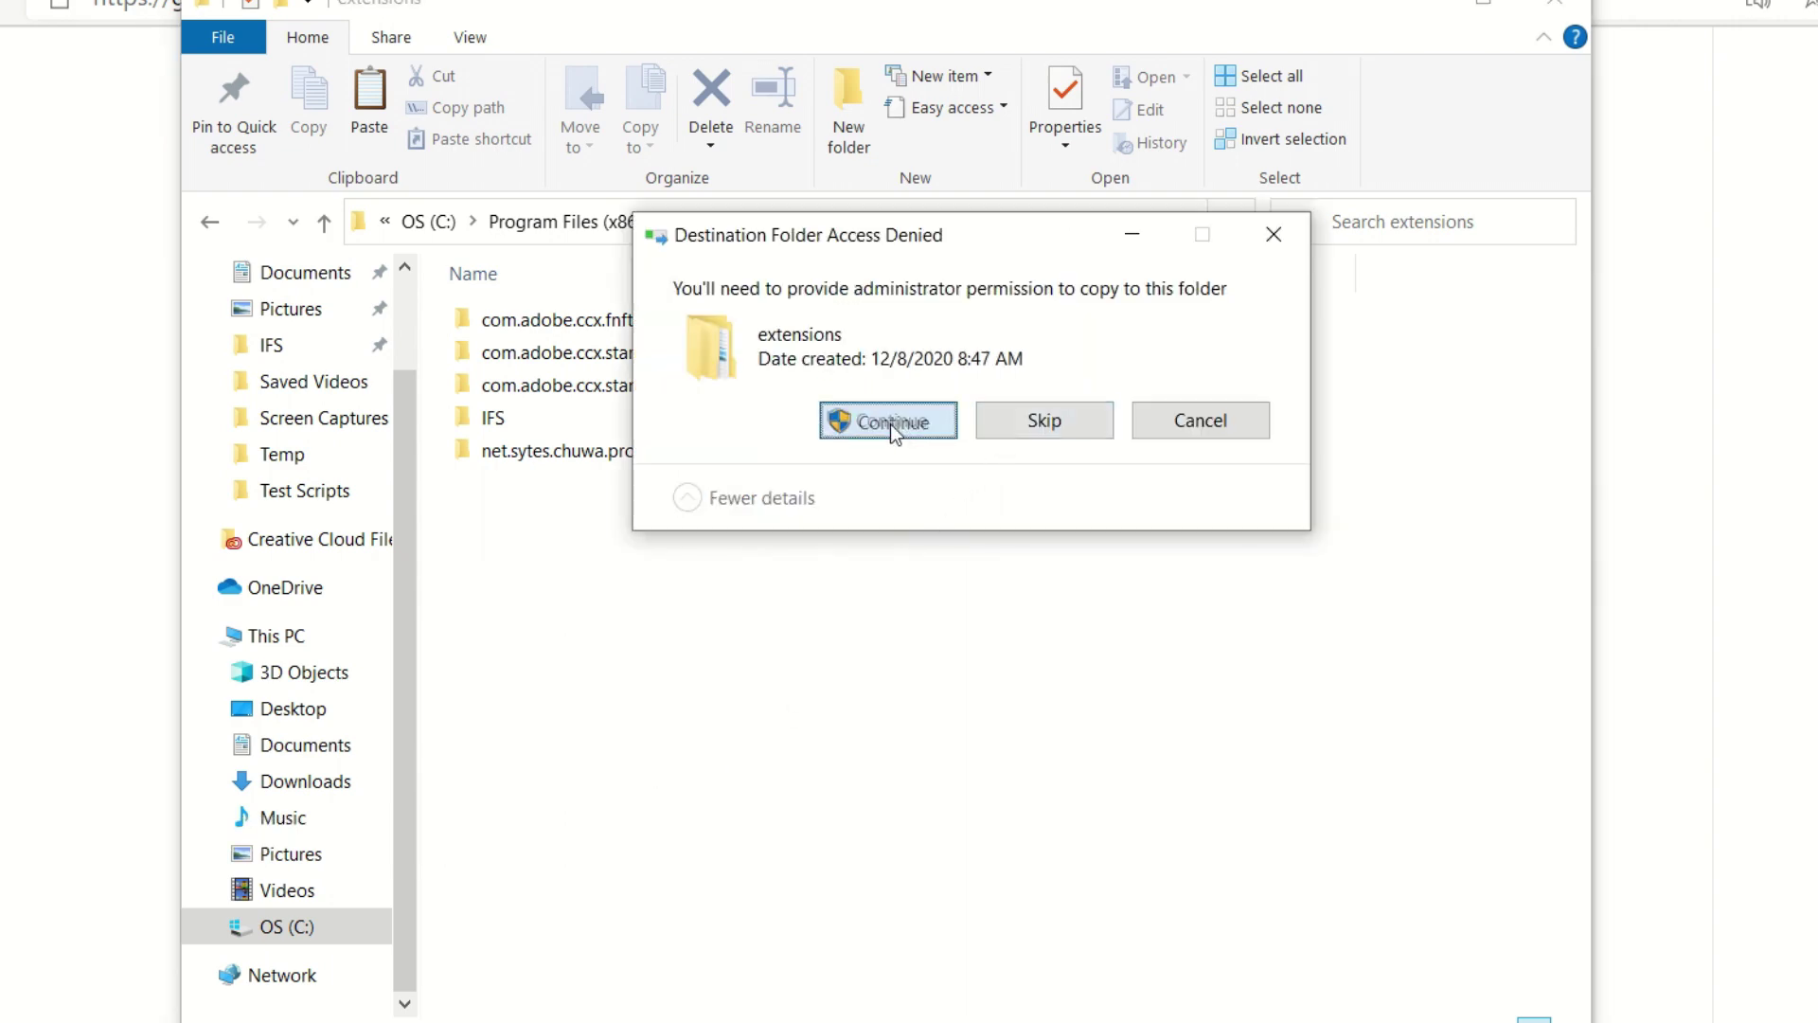
pyautogui.click(890, 424)
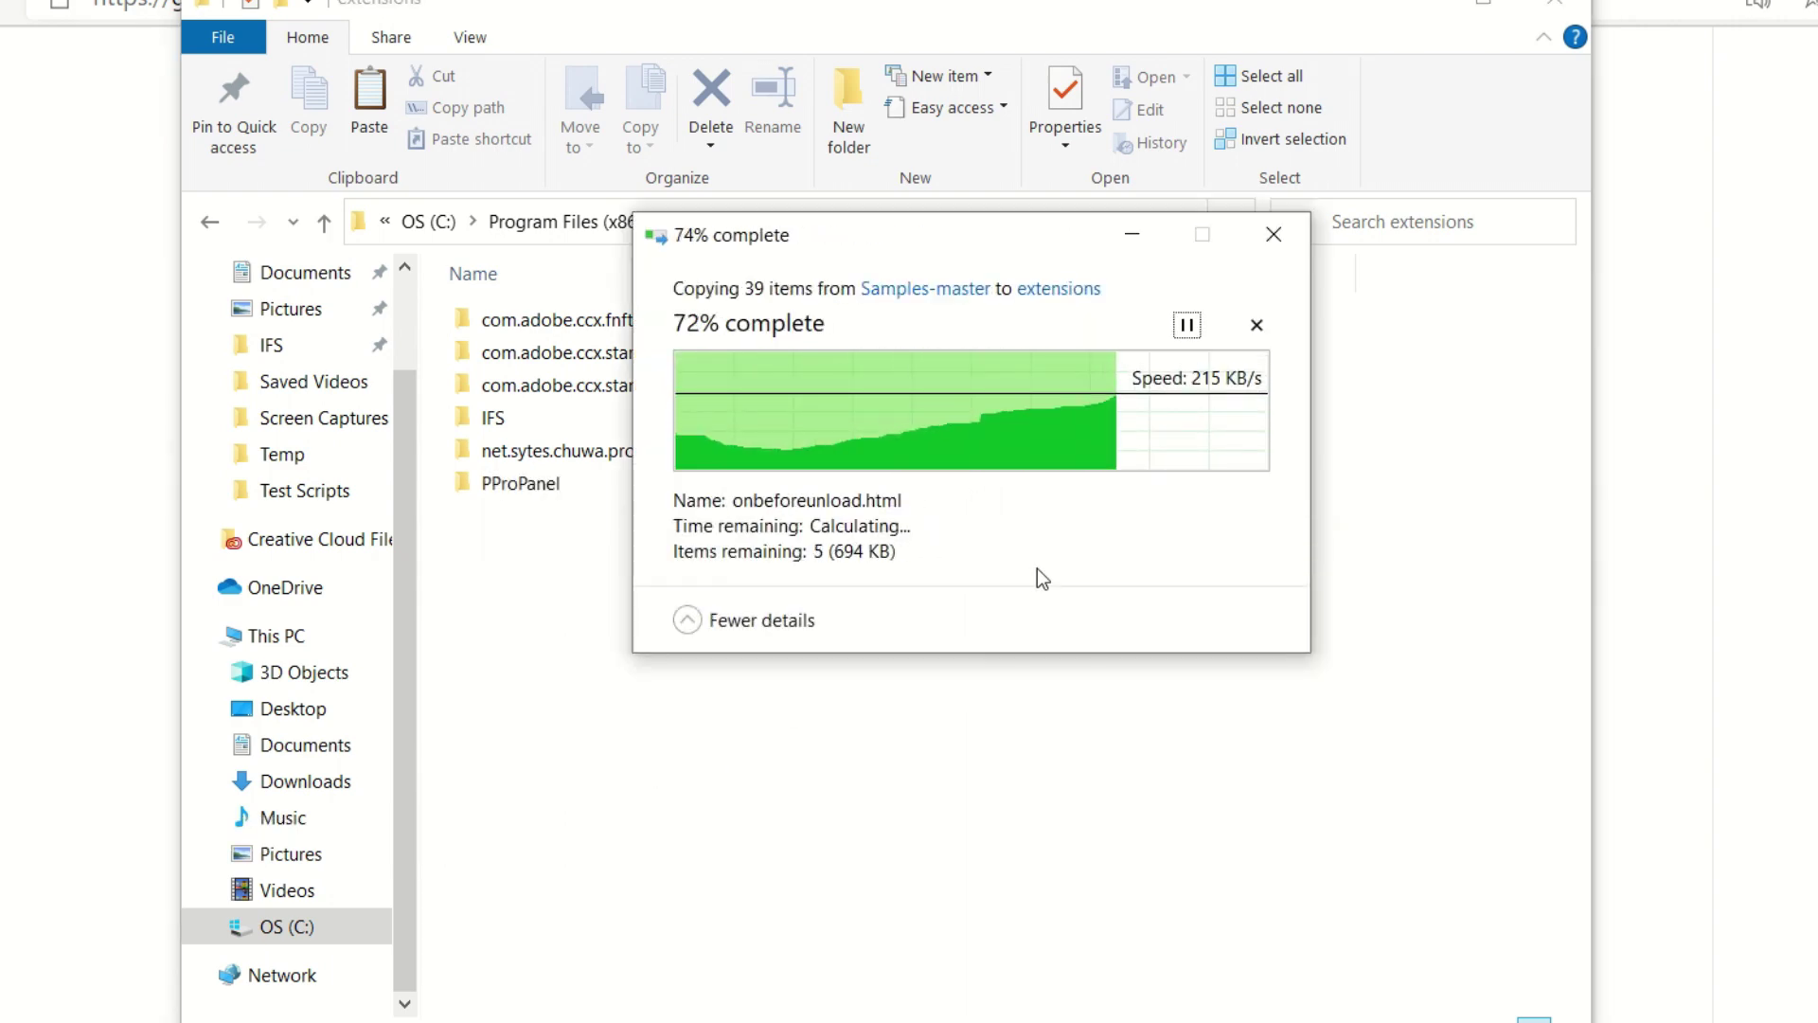
pyautogui.click(28, 1002)
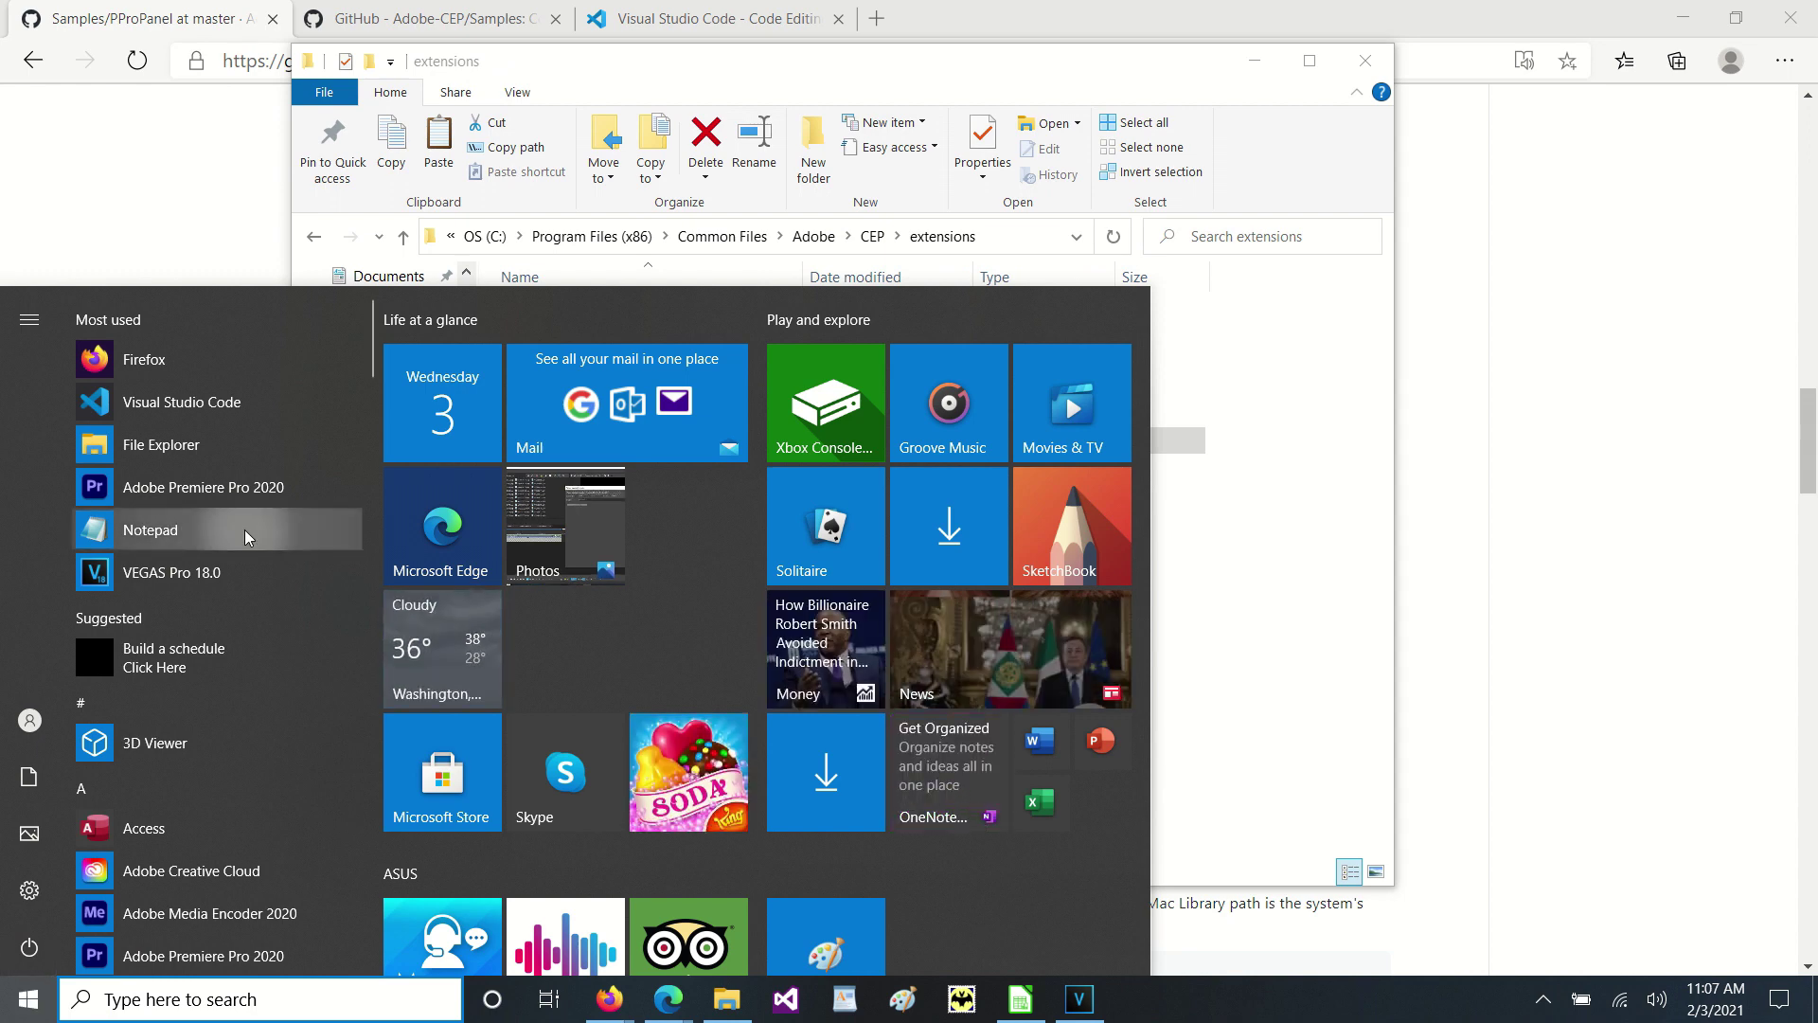
# - Start Adobe Premiere Pro 2020 from the Start menu's Most used list
pyautogui.click(241, 490)
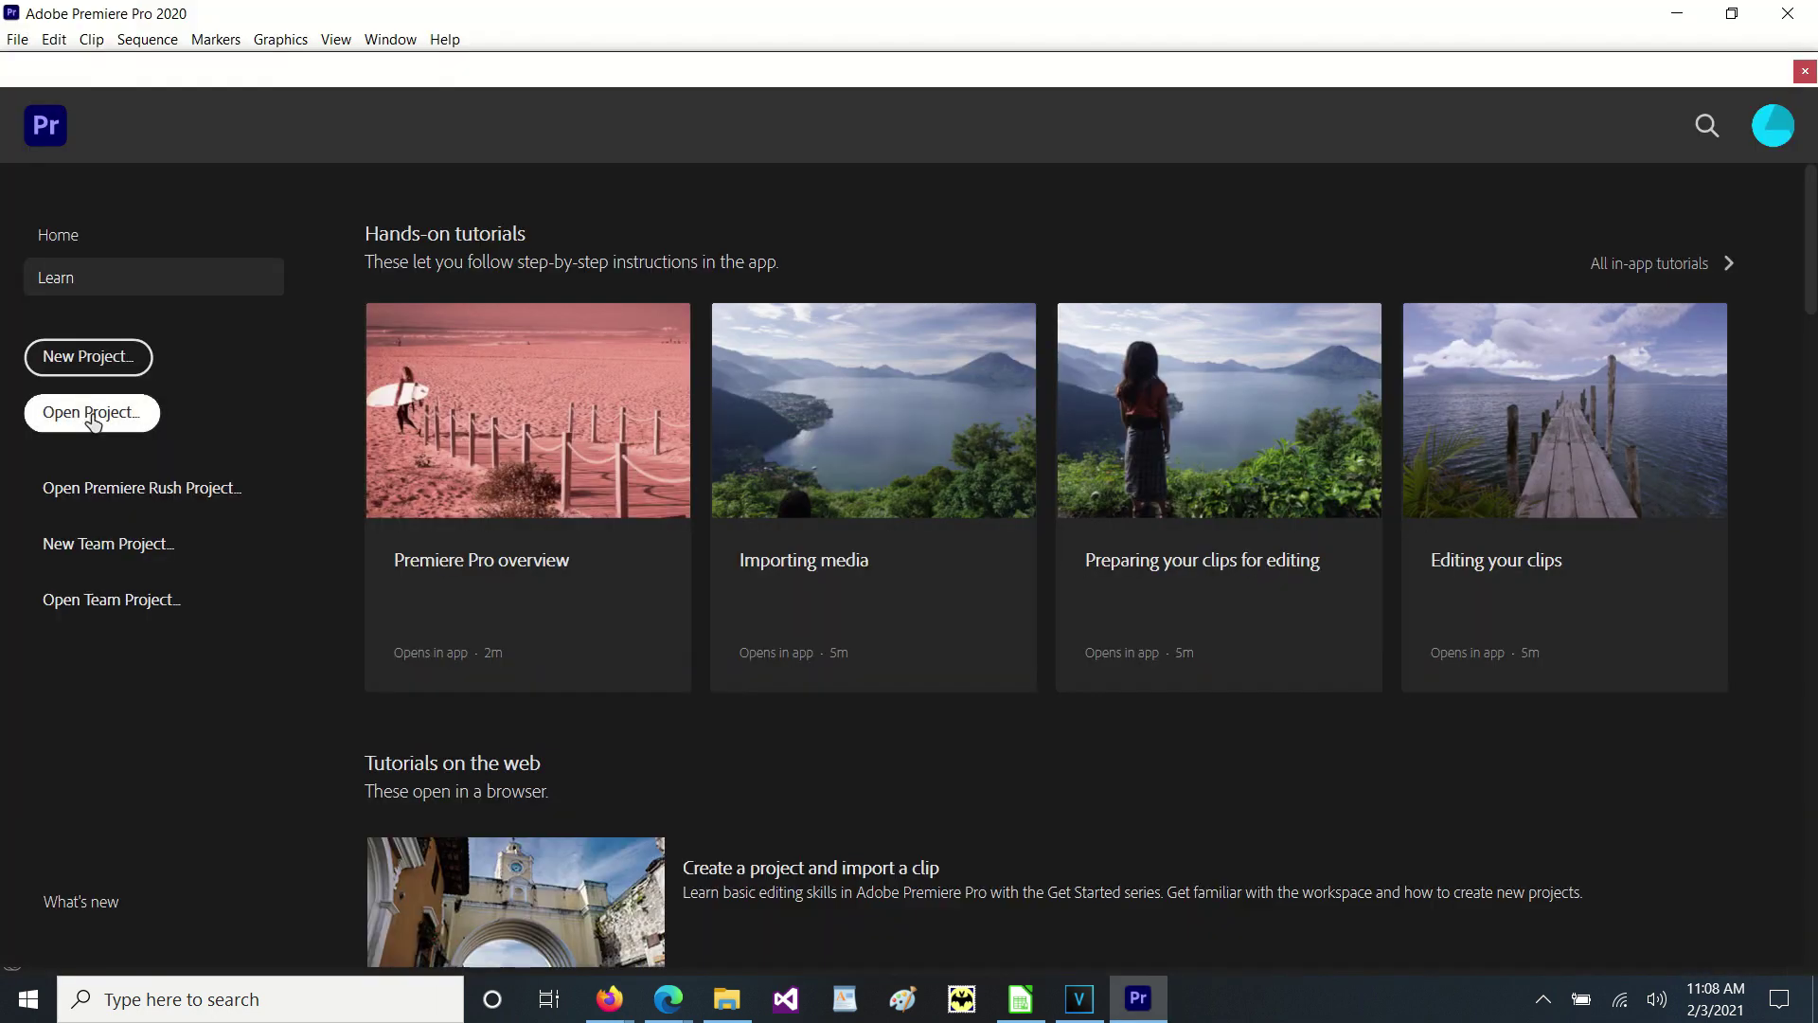
# - Open Untitled.prproj and bring up the PProPanel (SDK sample panel) extension
pyautogui.click(92, 415)
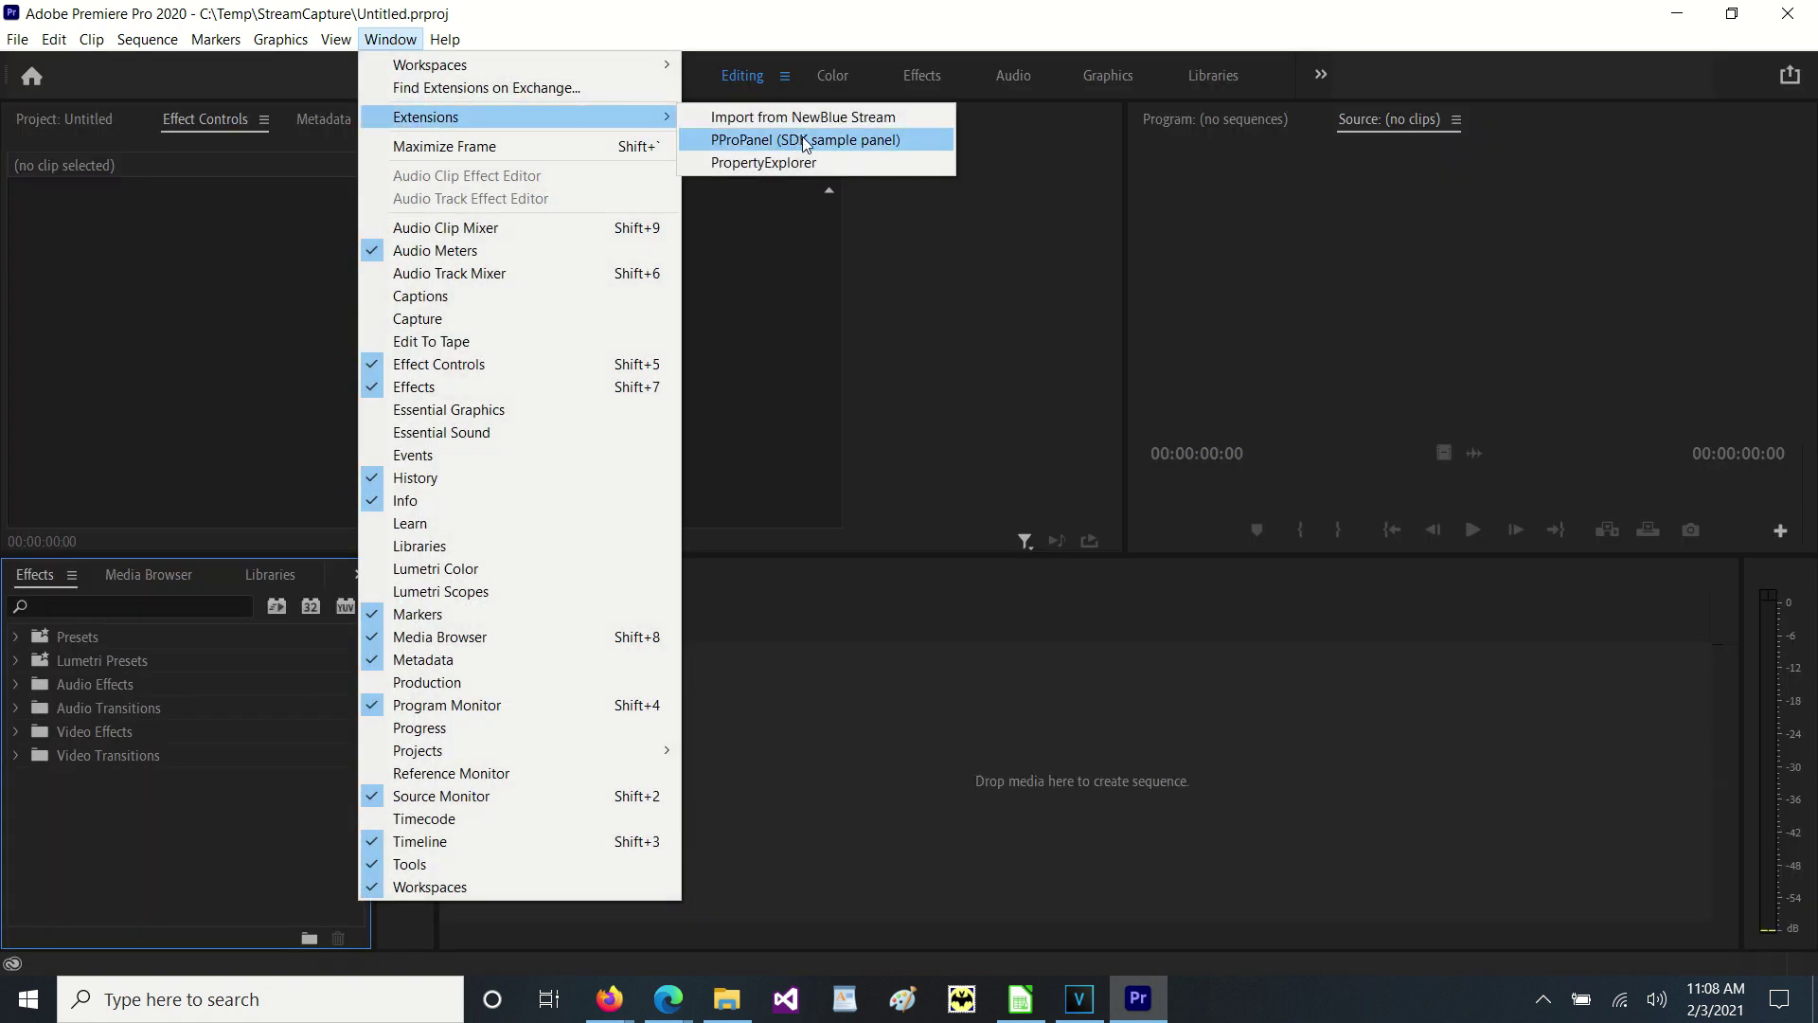
pyautogui.click(820, 139)
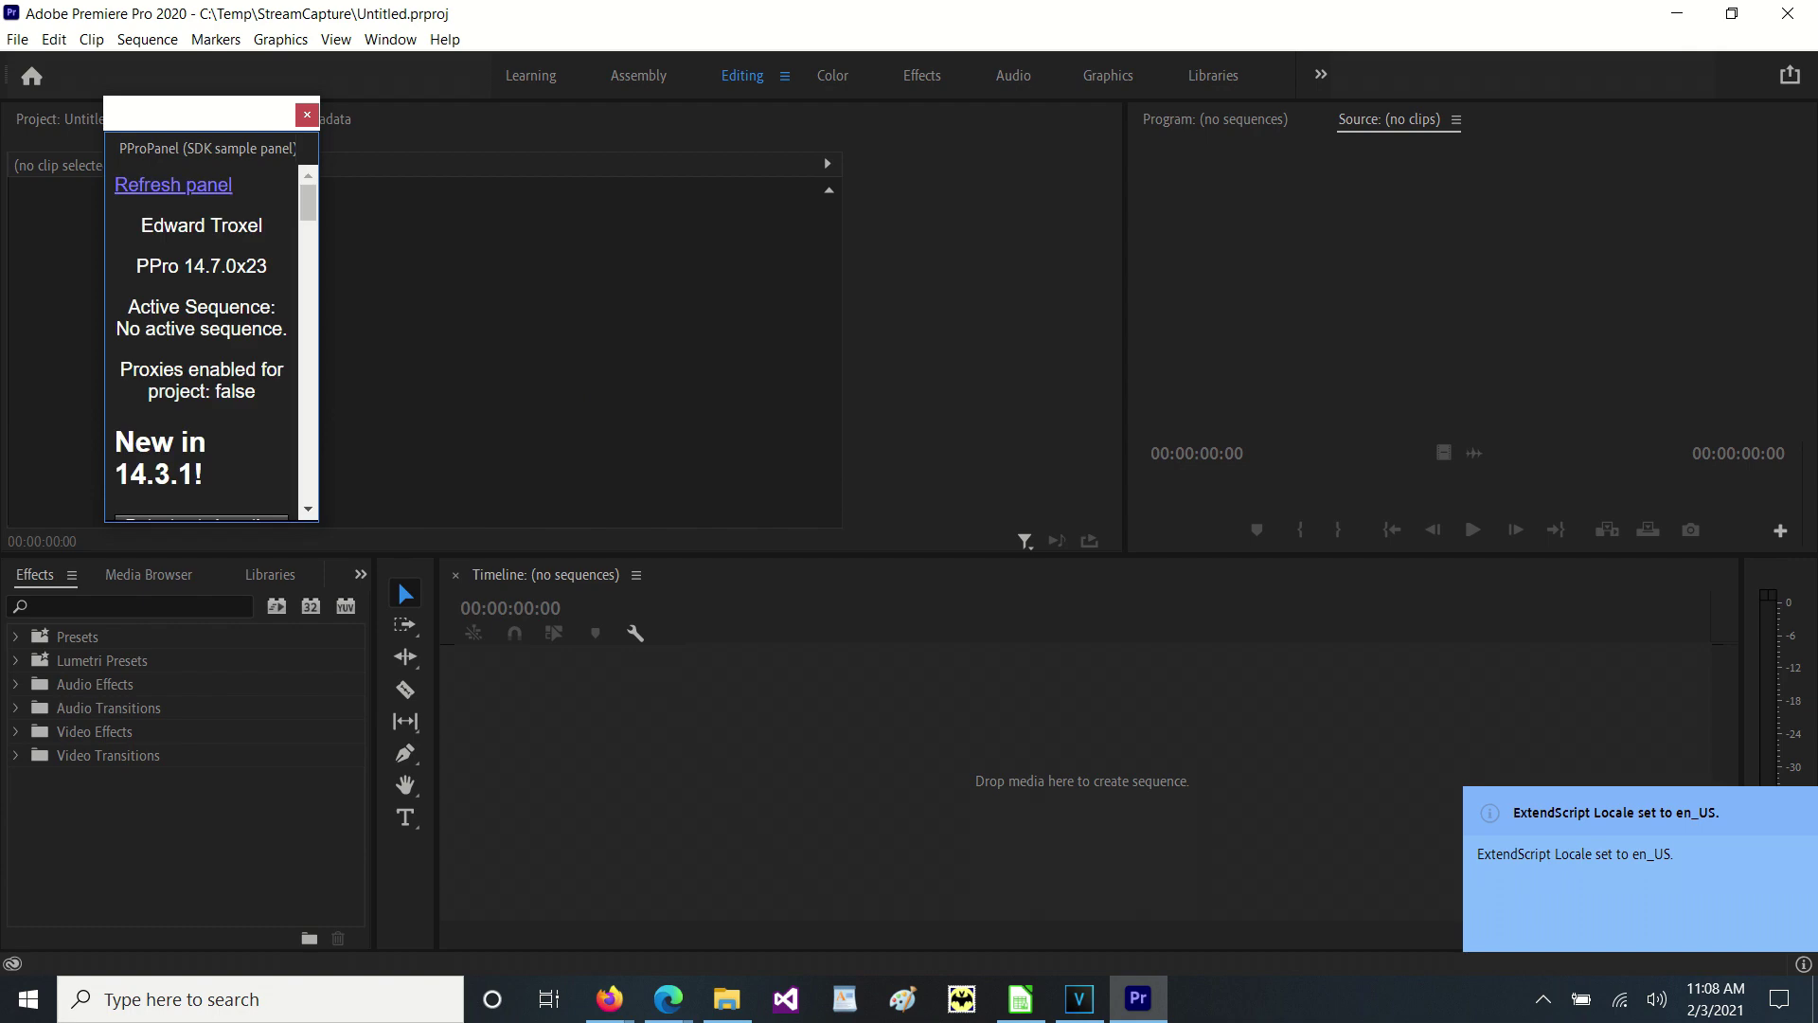
pyautogui.moveTo(366, 525); pyautogui.dragTo(1018, 597)
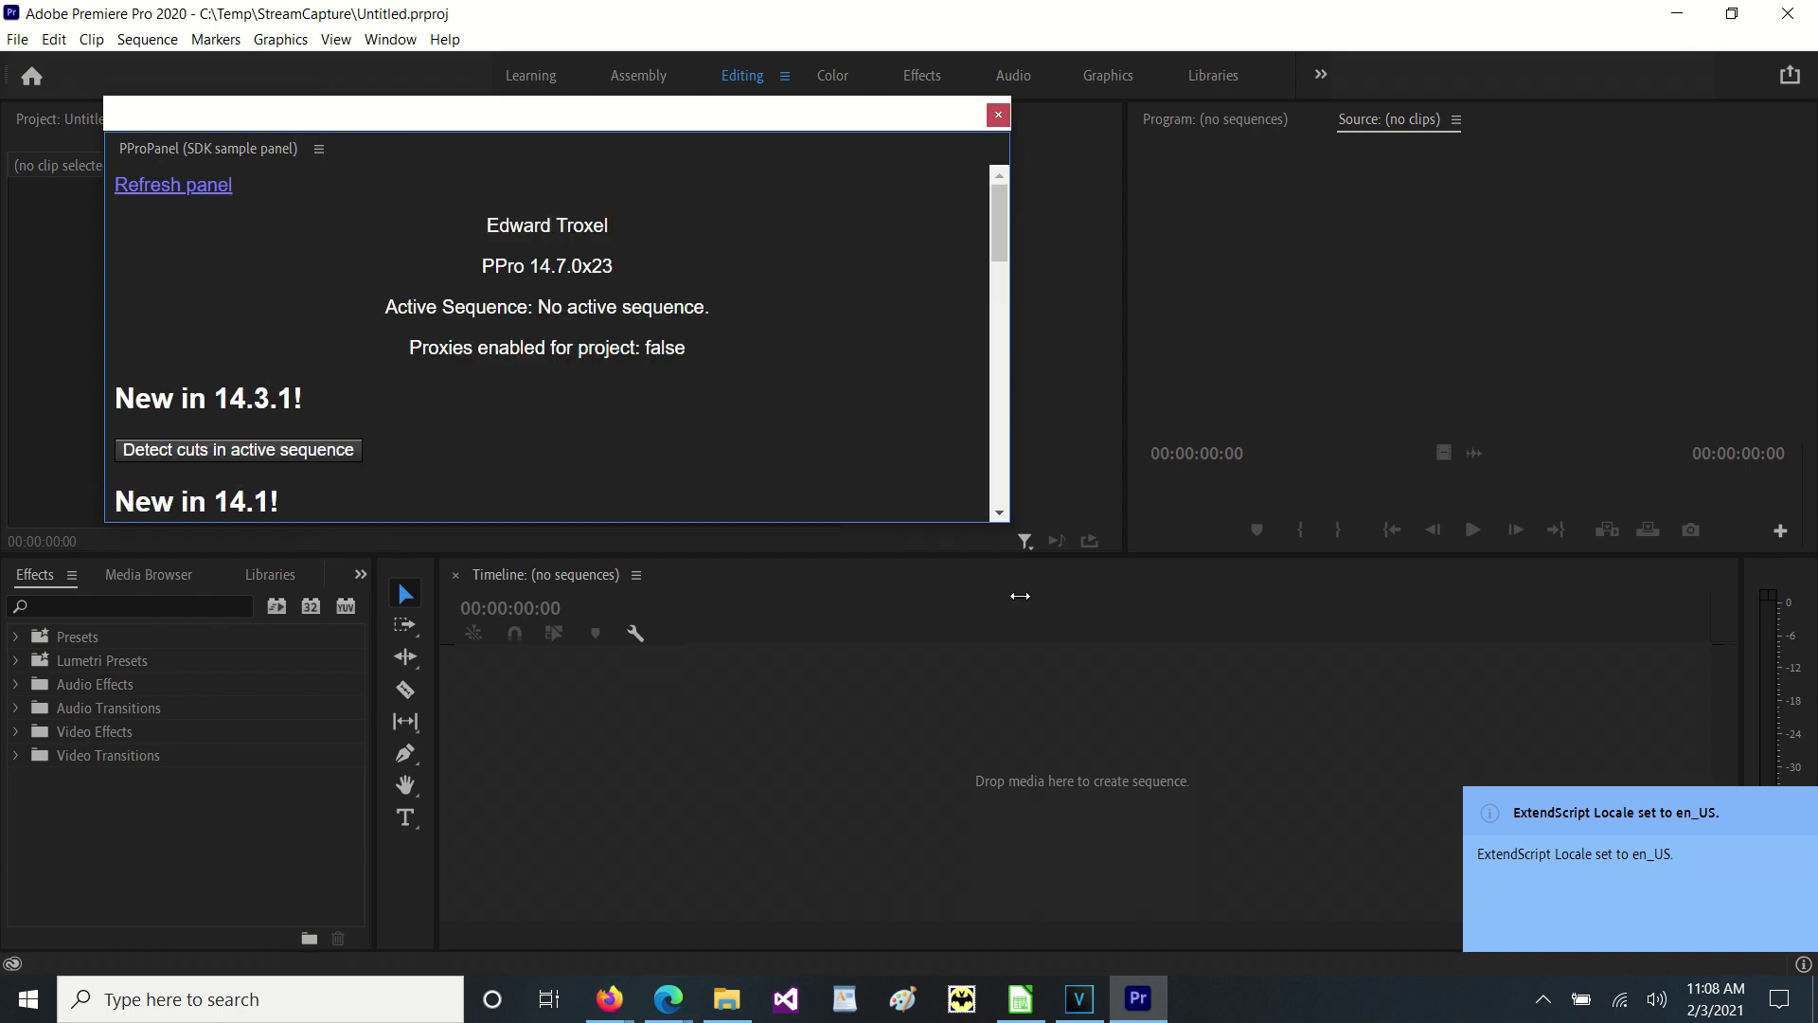
# - Scroll through PProPanel confirming it reports PPro 14.7.0x23, then close the panel and Premiere Pro
pyautogui.scroll(-10, 690, 343)
pyautogui.scroll(-5, 691, 343)
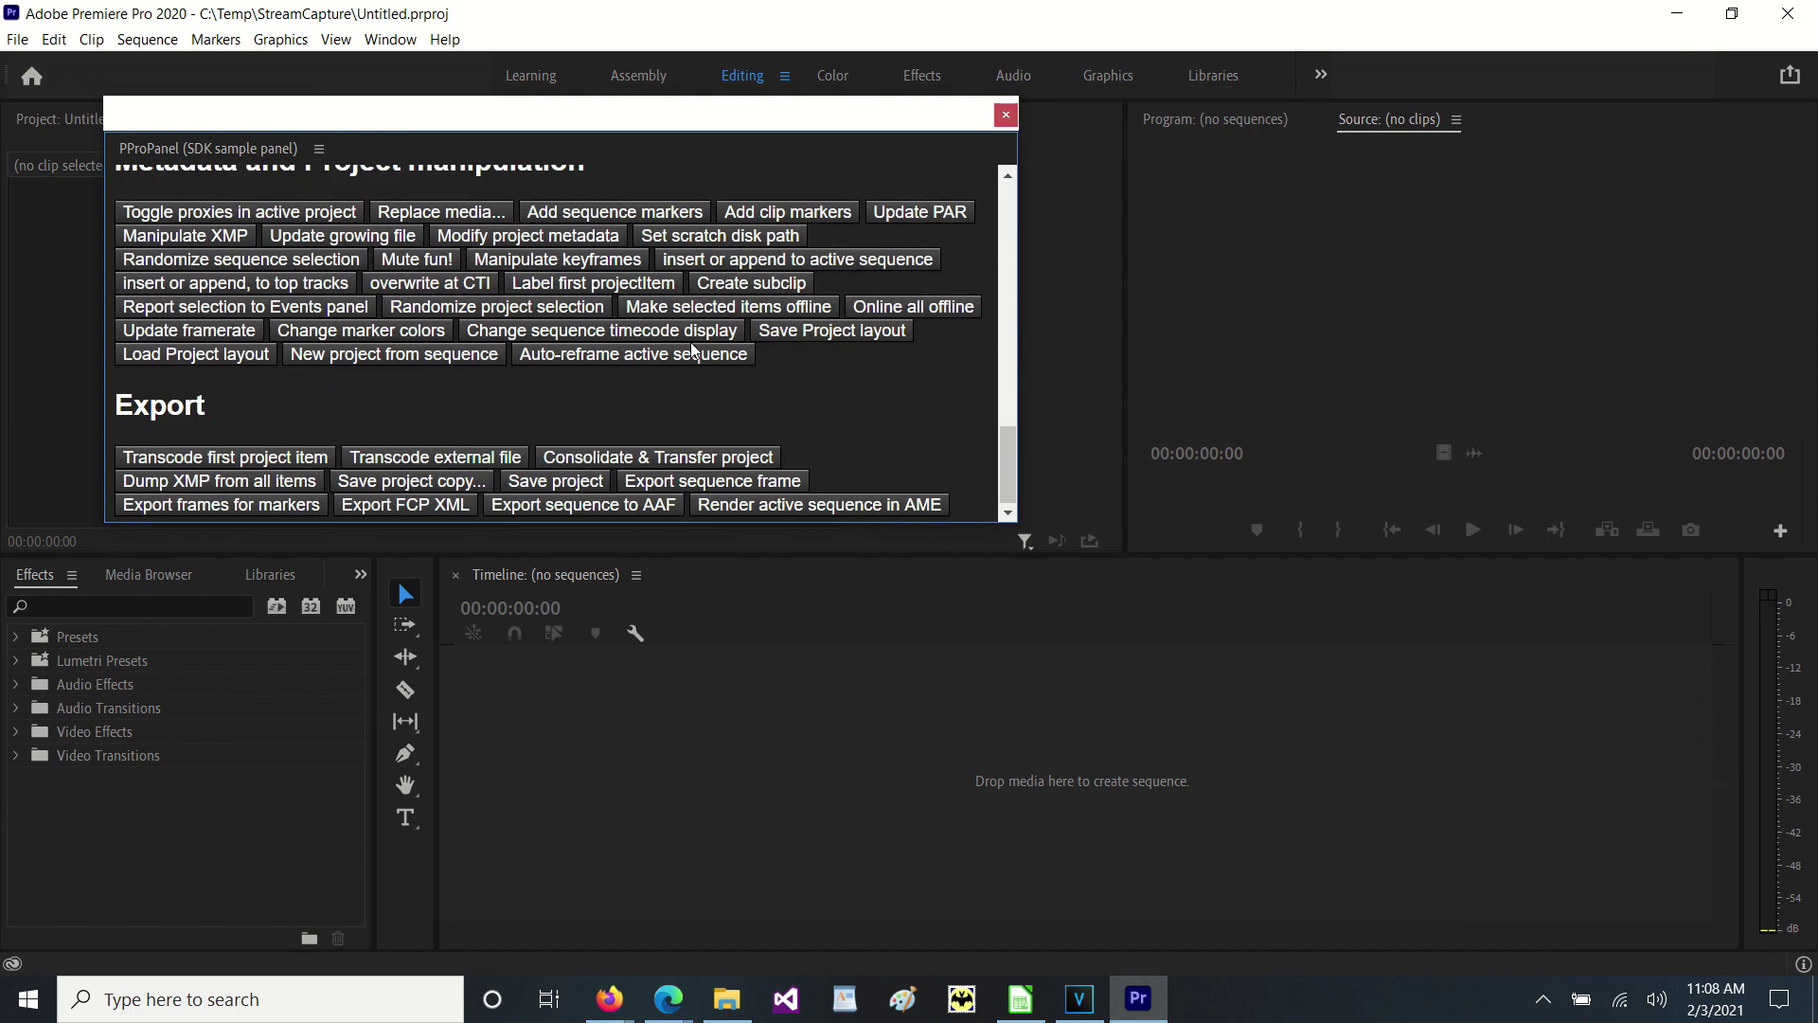
pyautogui.scroll(15, 691, 343)
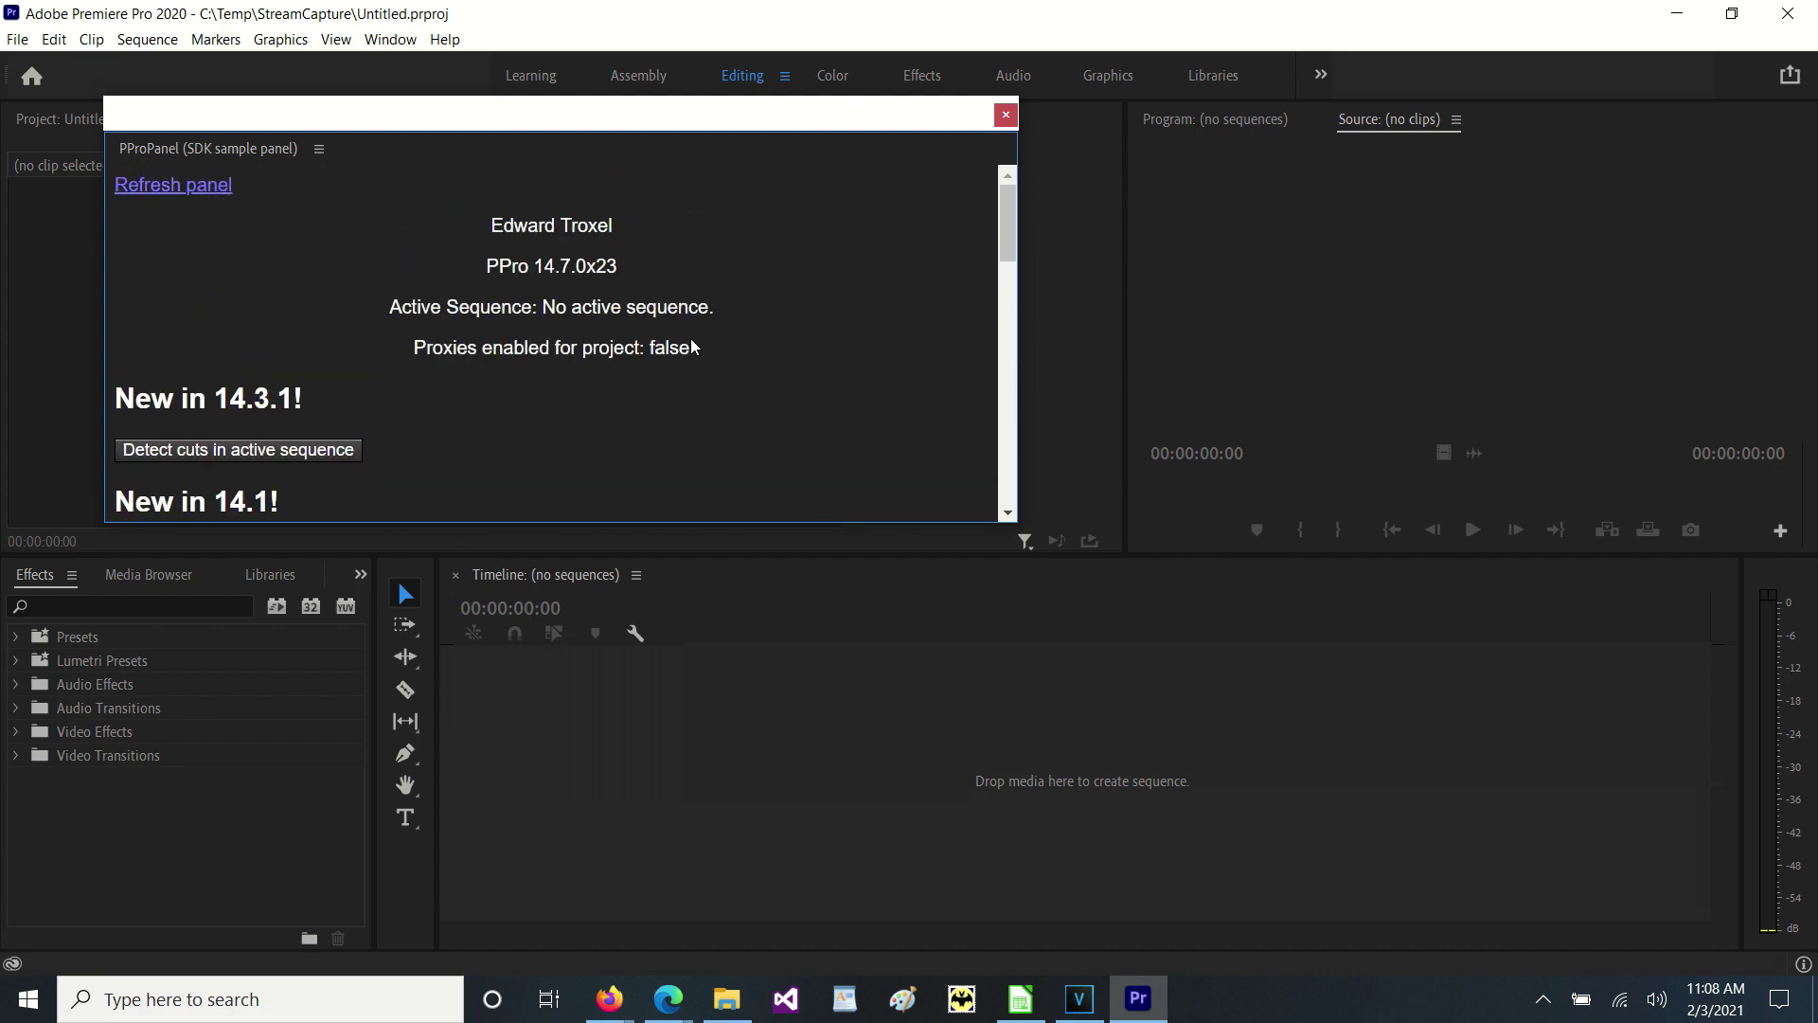
pyautogui.click(1006, 114)
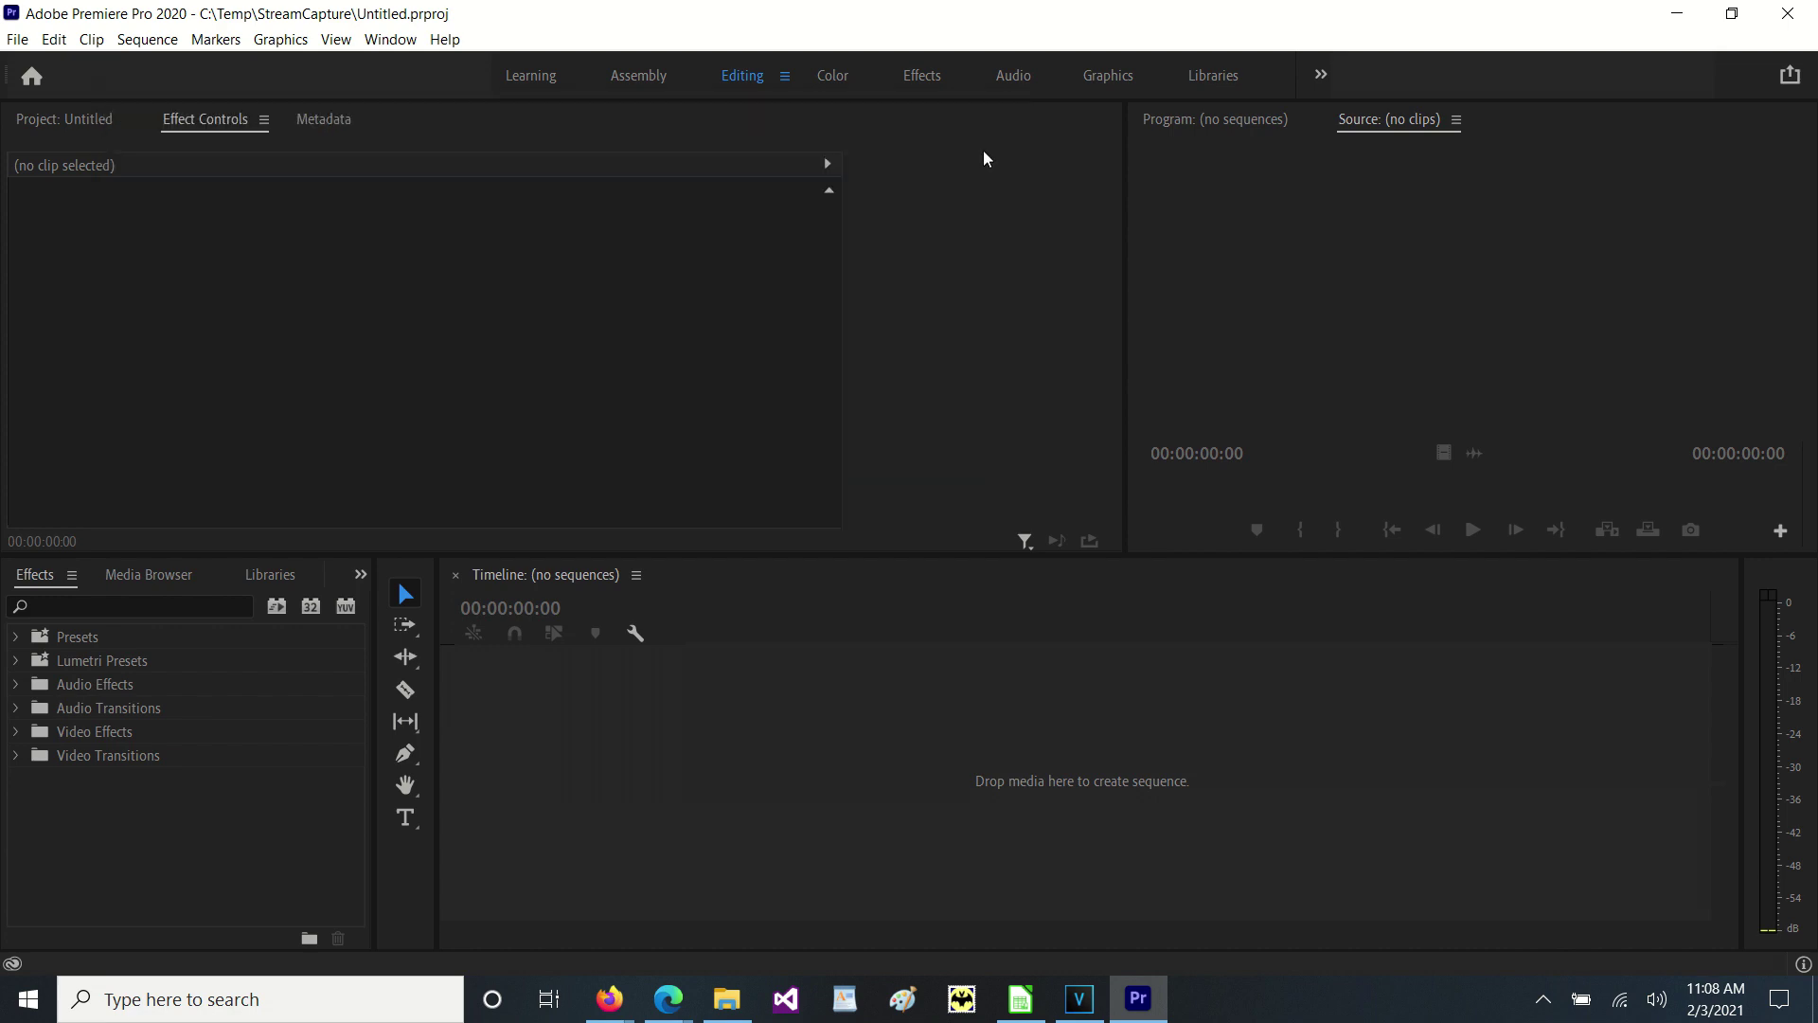
pyautogui.click(1787, 15)
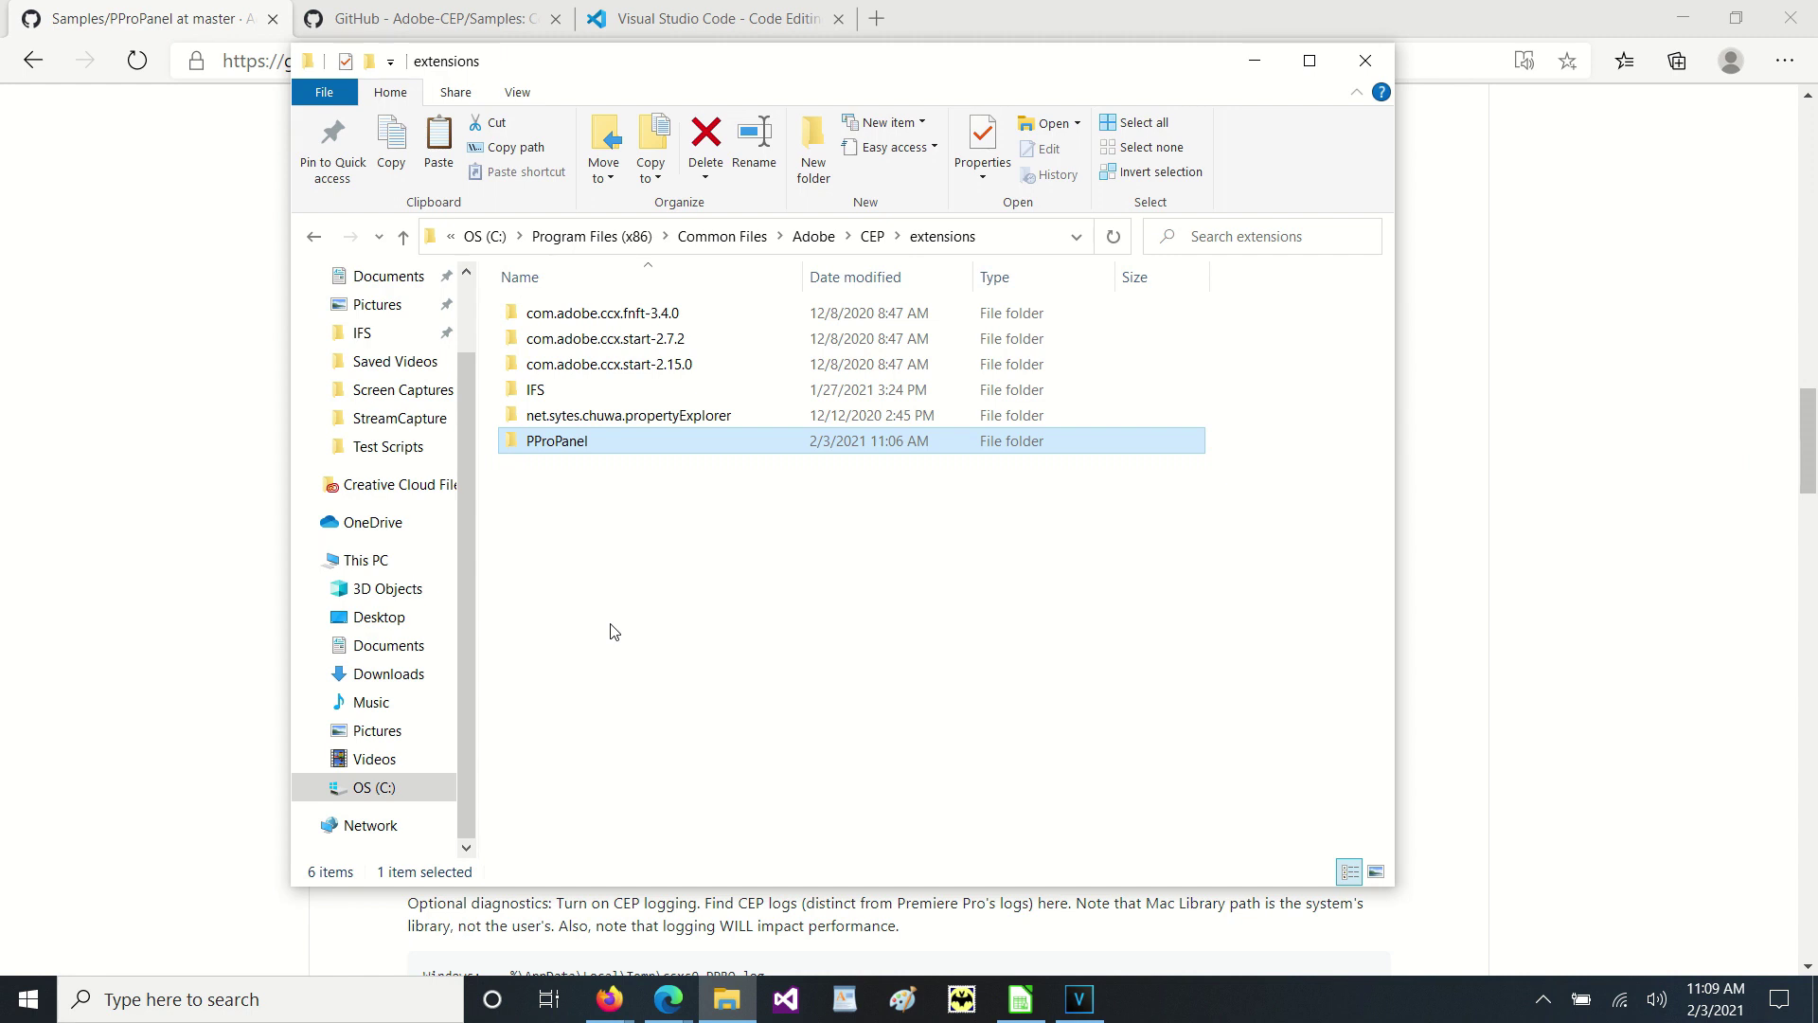
# - Open the installed PProPanel folder and look inside its jsx and CSXS subfolders
pyautogui.moveTo(554, 447)
pyautogui.doubleClick(553, 443)
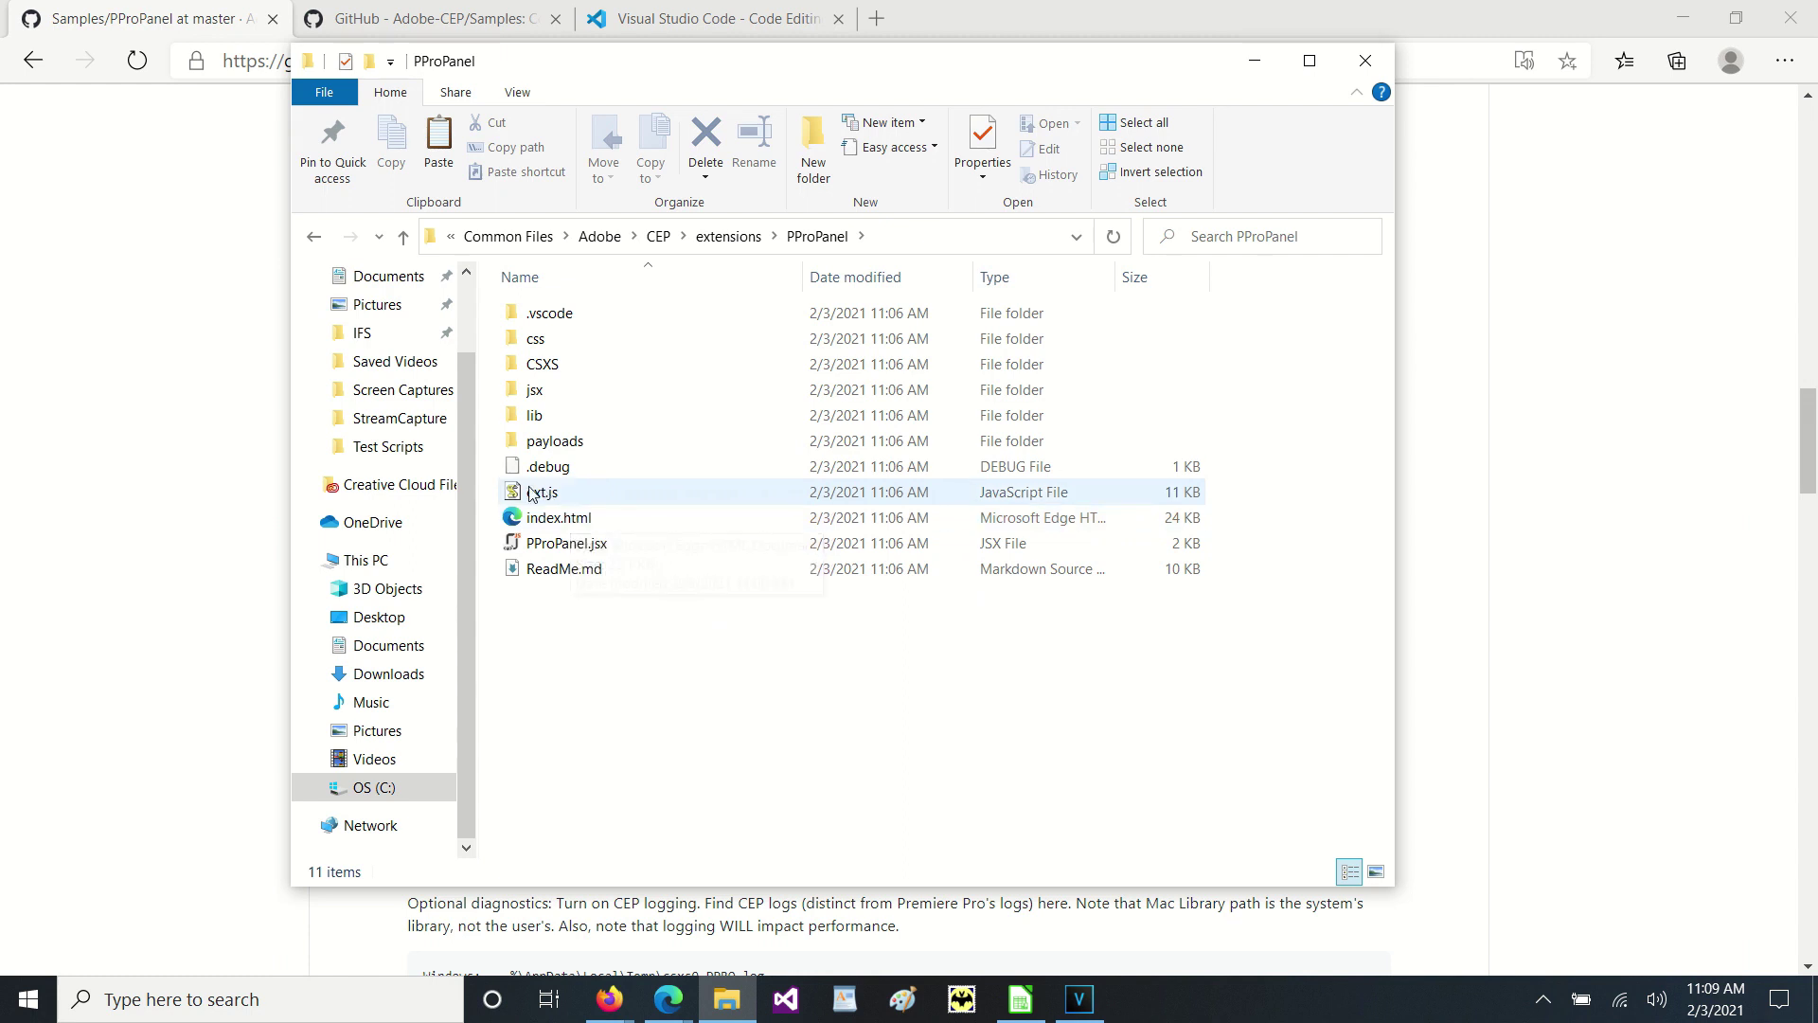
pyautogui.click(524, 390)
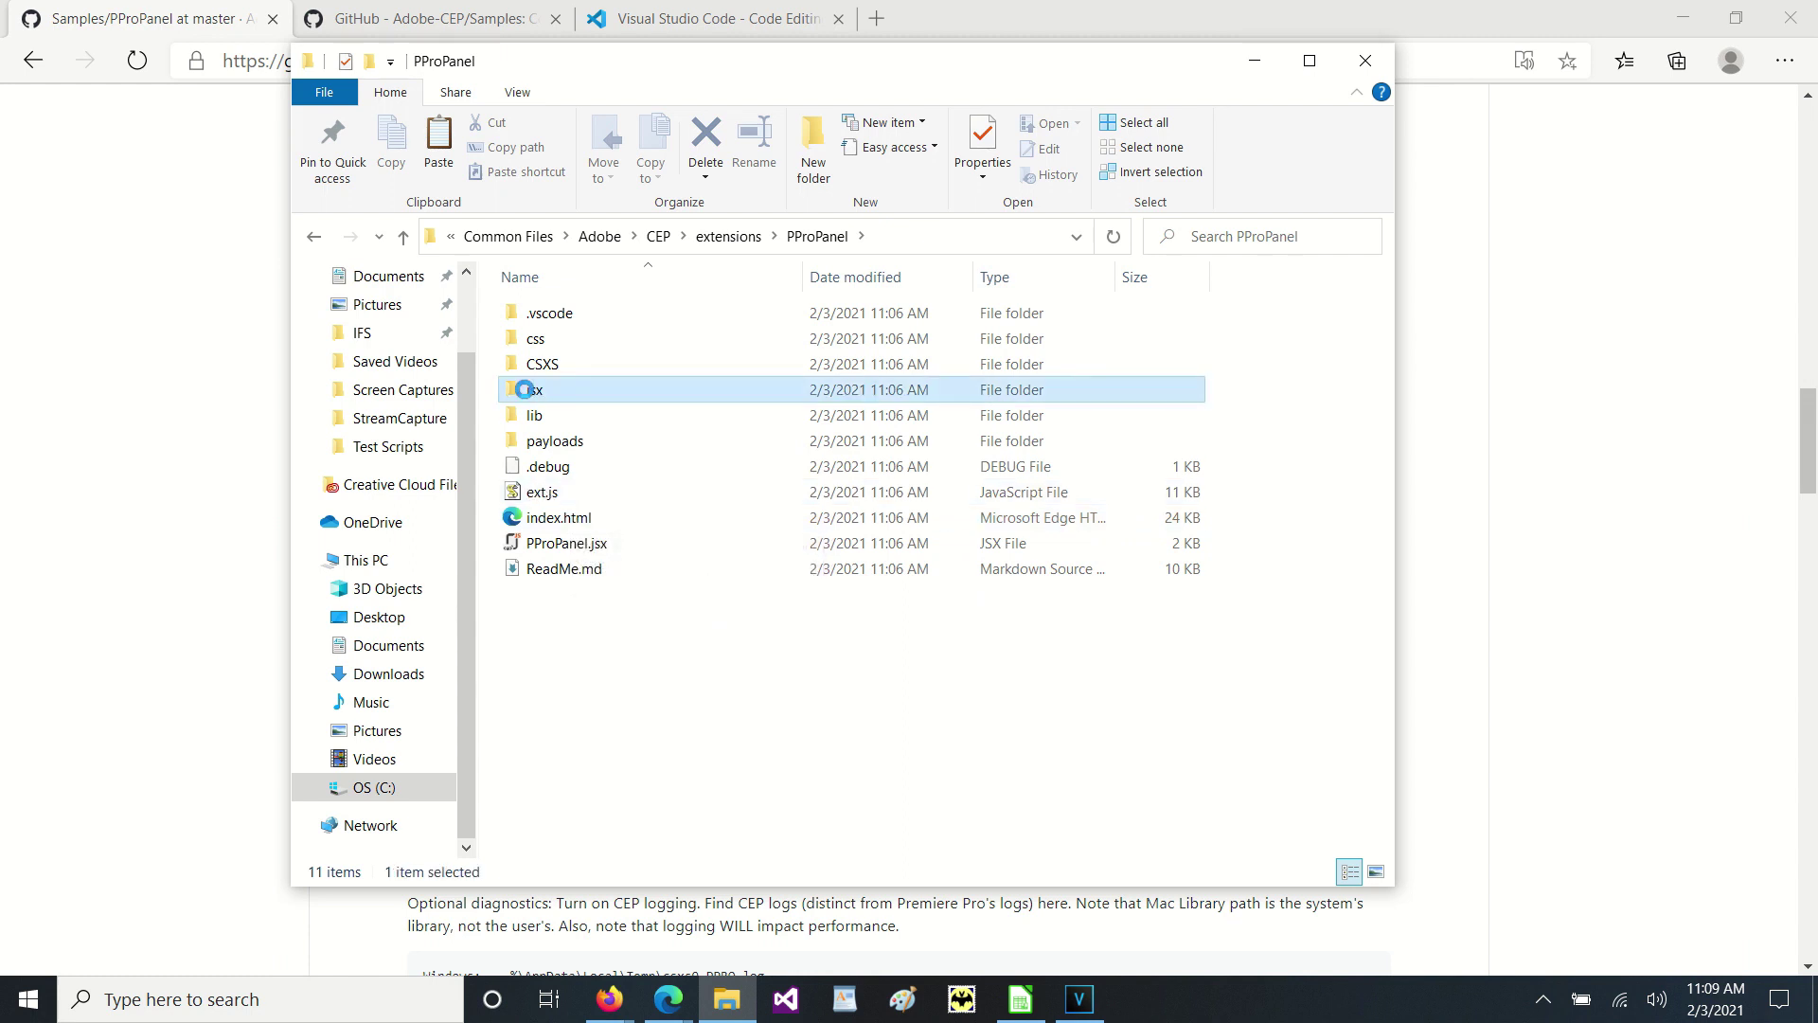
pyautogui.doubleClick(524, 389)
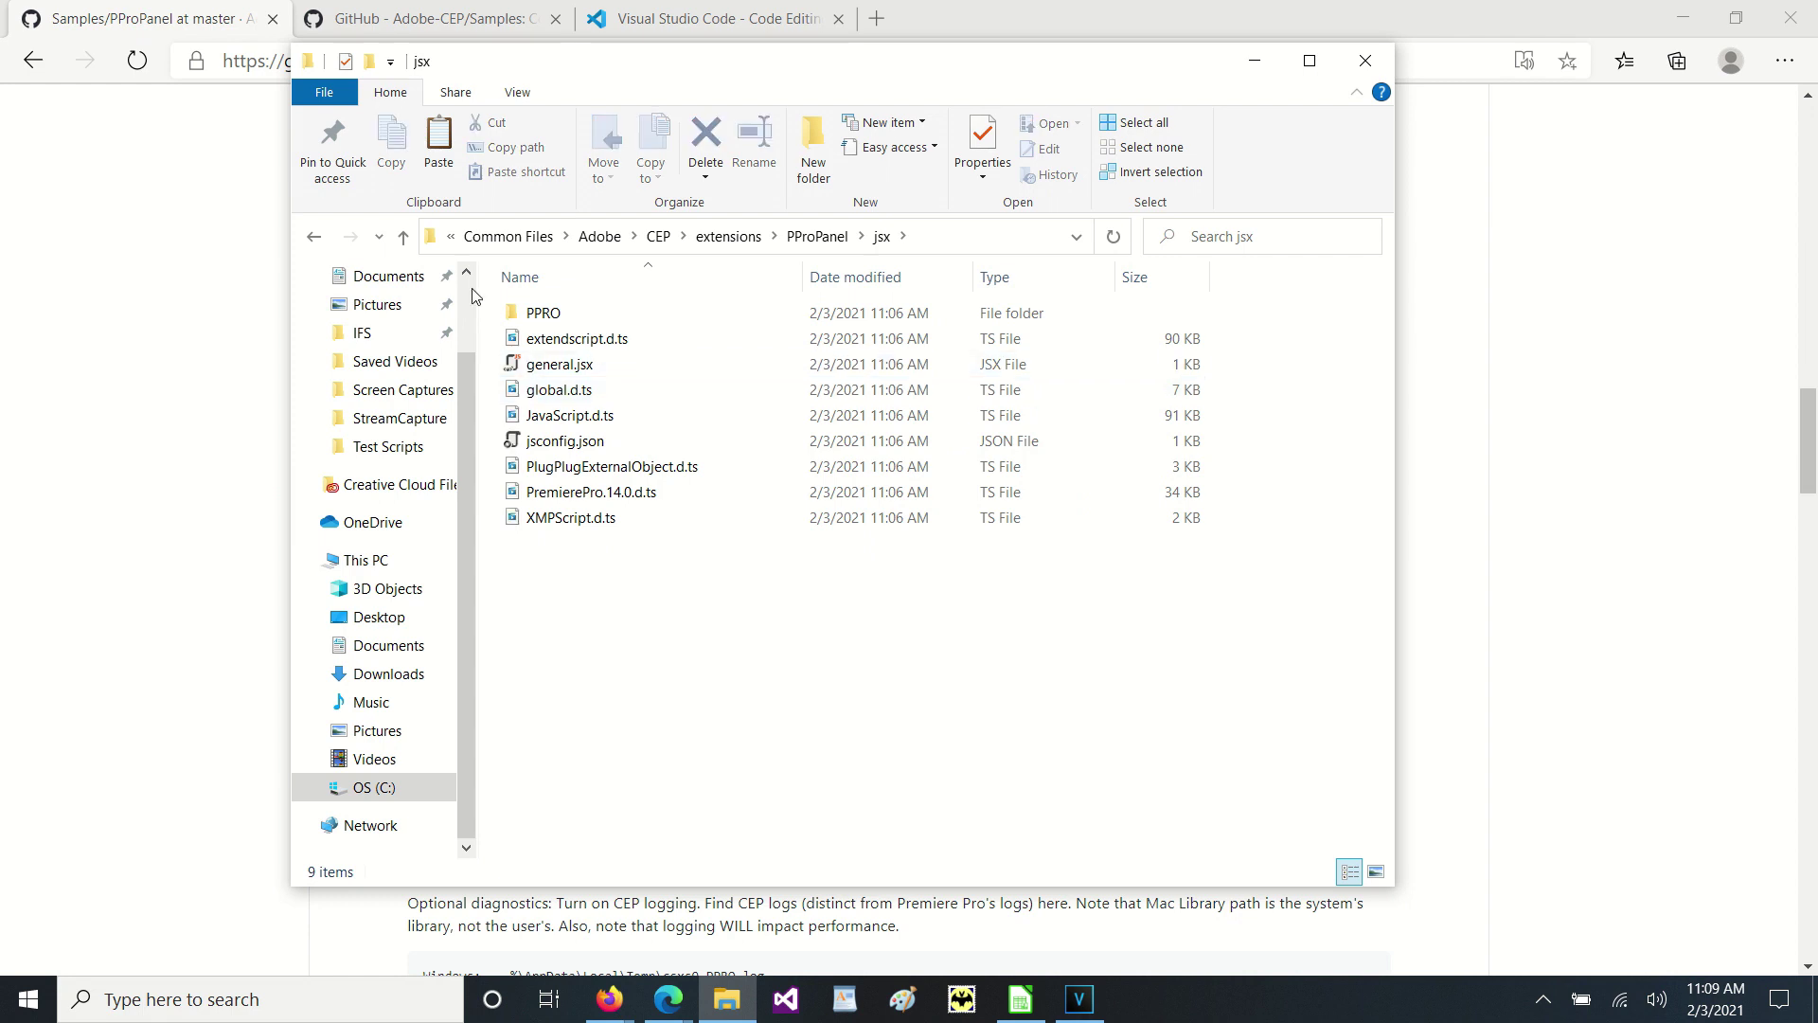
pyautogui.click(312, 238)
pyautogui.click(545, 367)
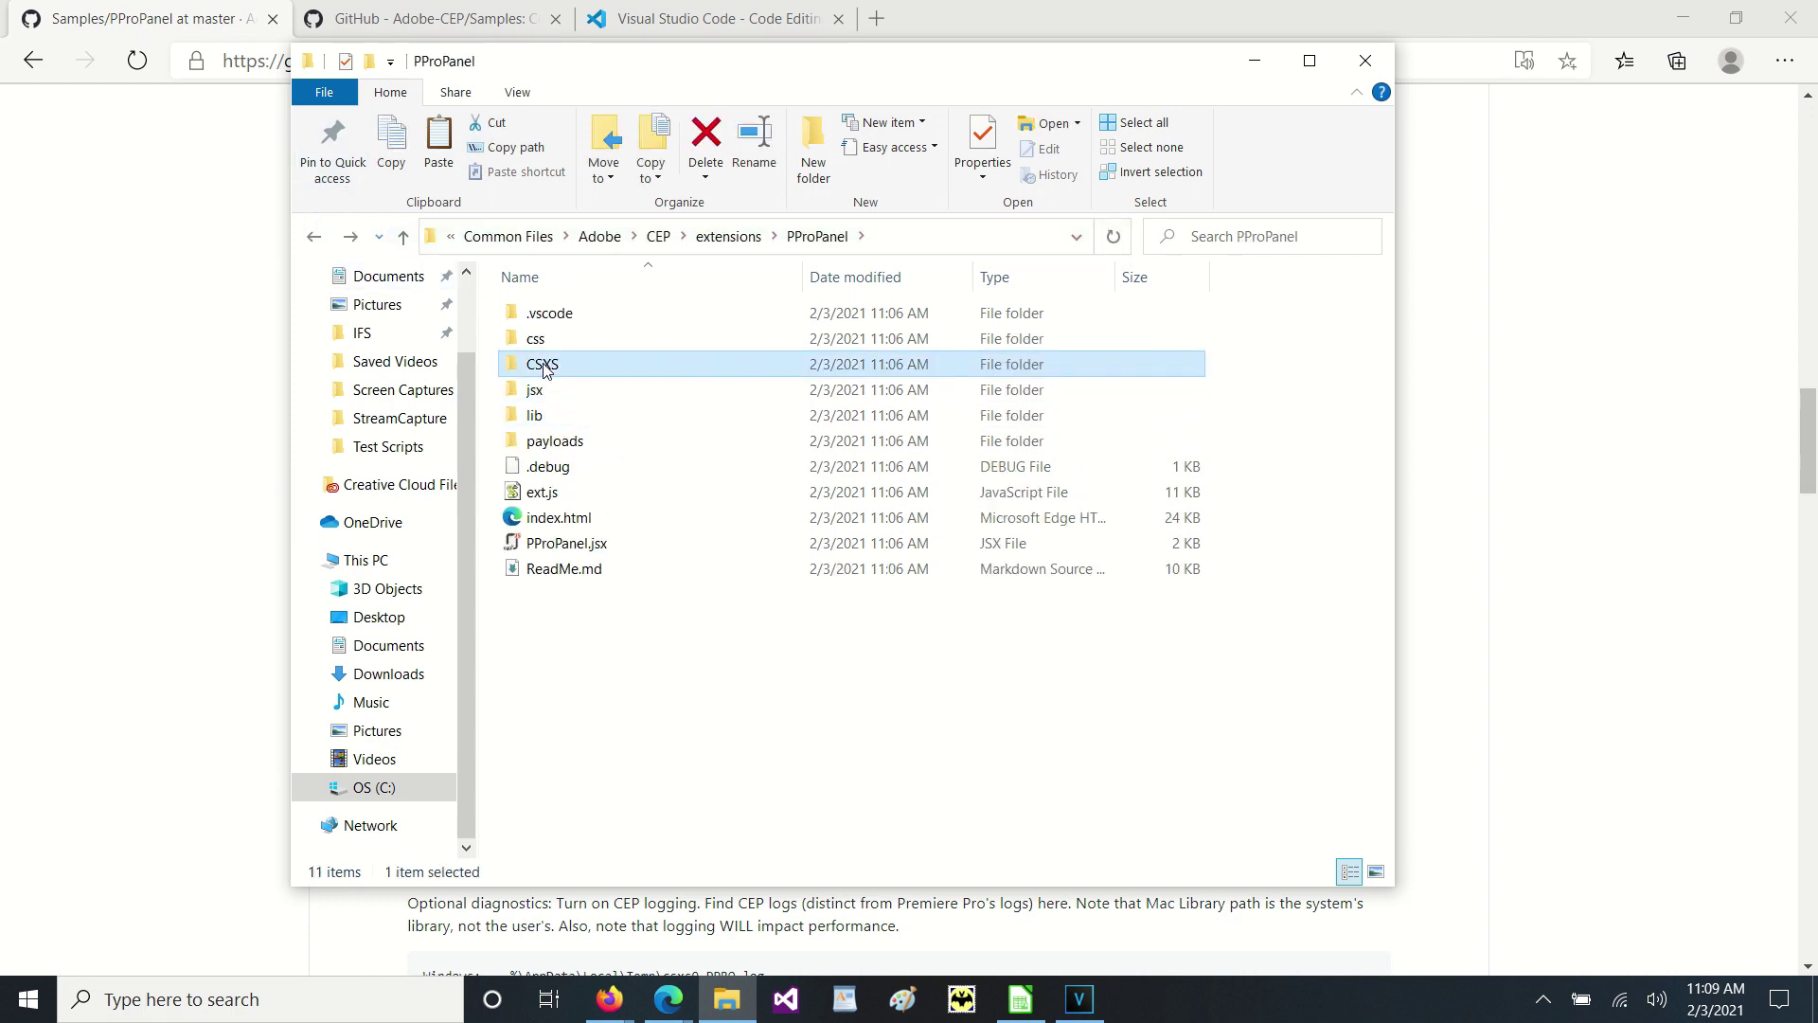
pyautogui.doubleClick(545, 366)
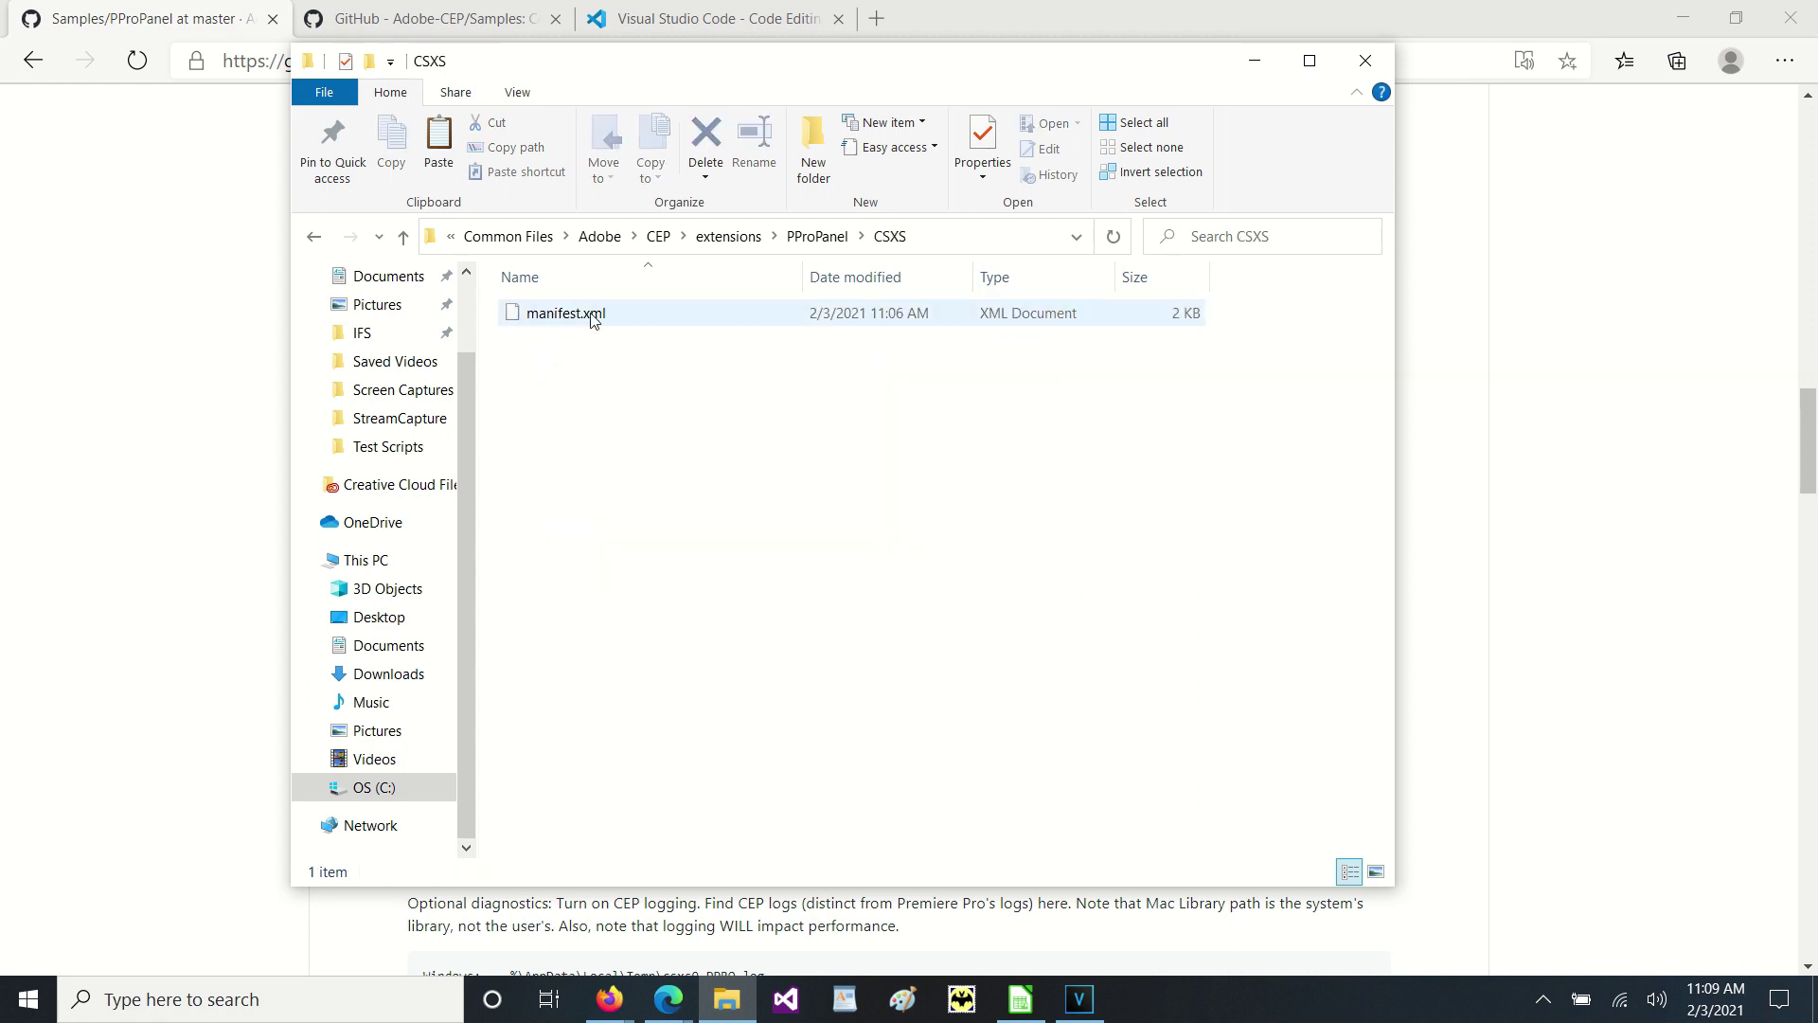
pyautogui.click(316, 237)
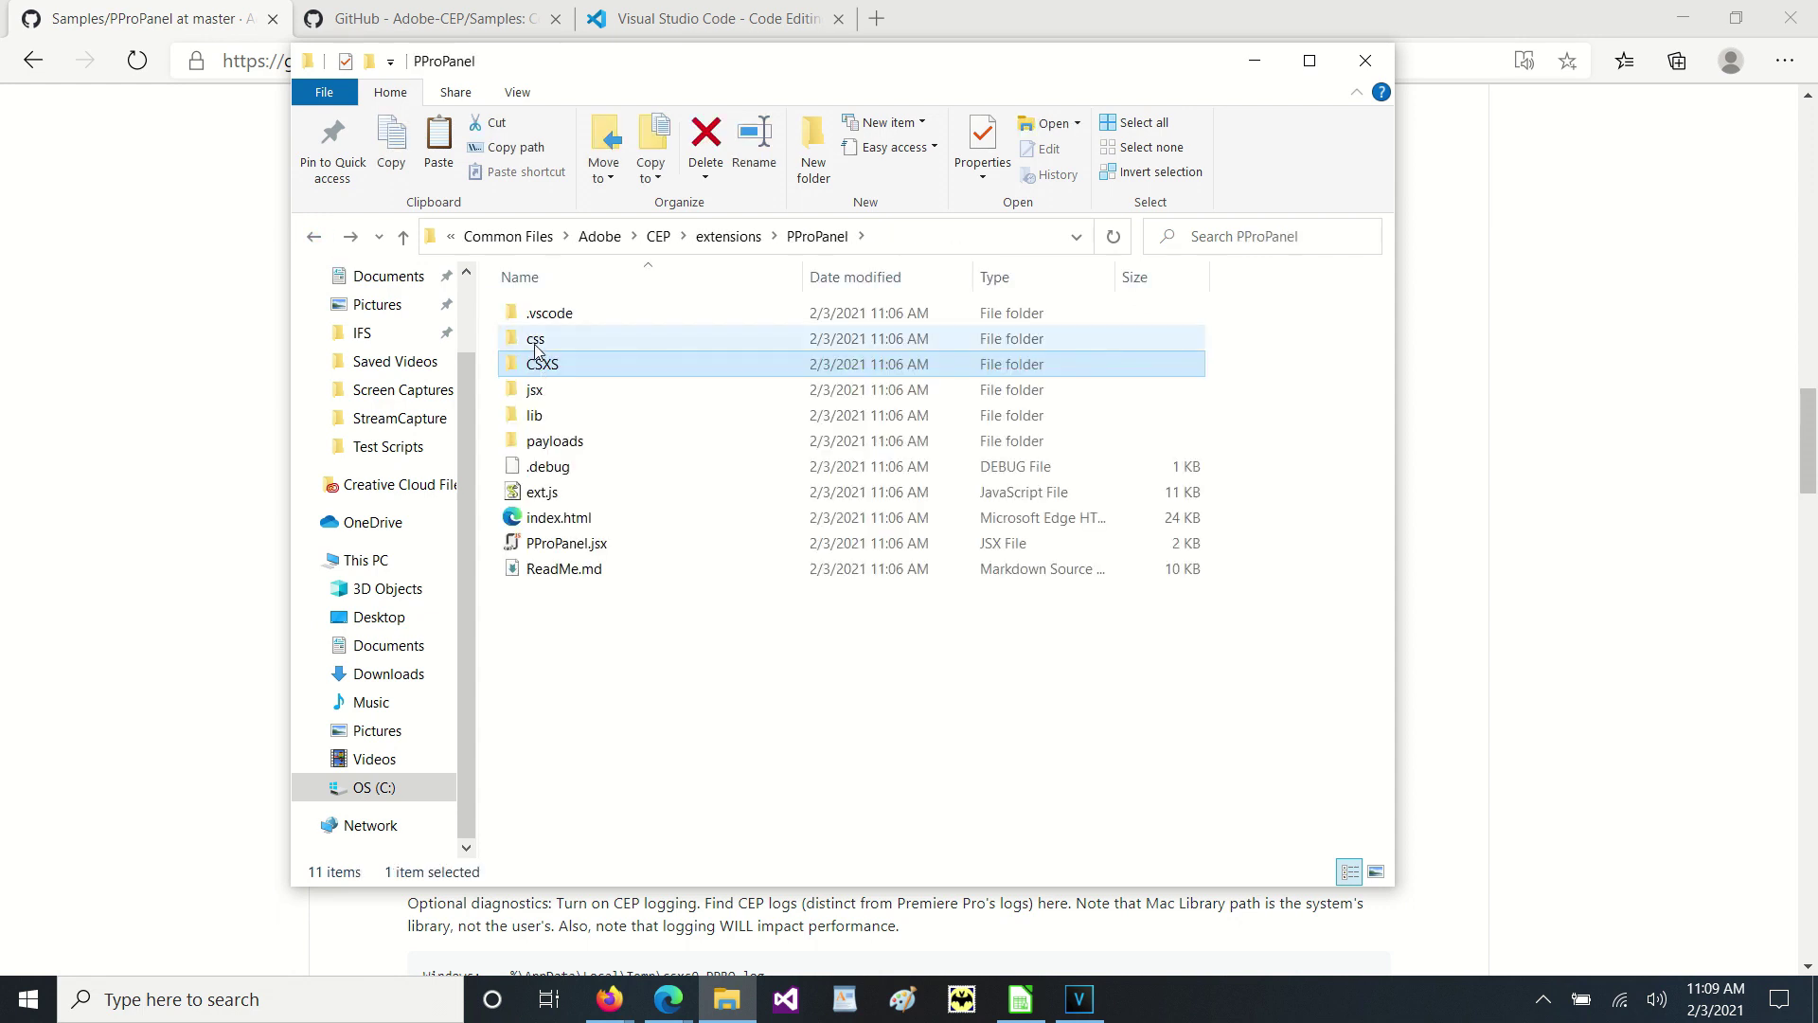
# - Open .vscode to confirm it holds launch.json, then go back to PProPanel
pyautogui.click(547, 318)
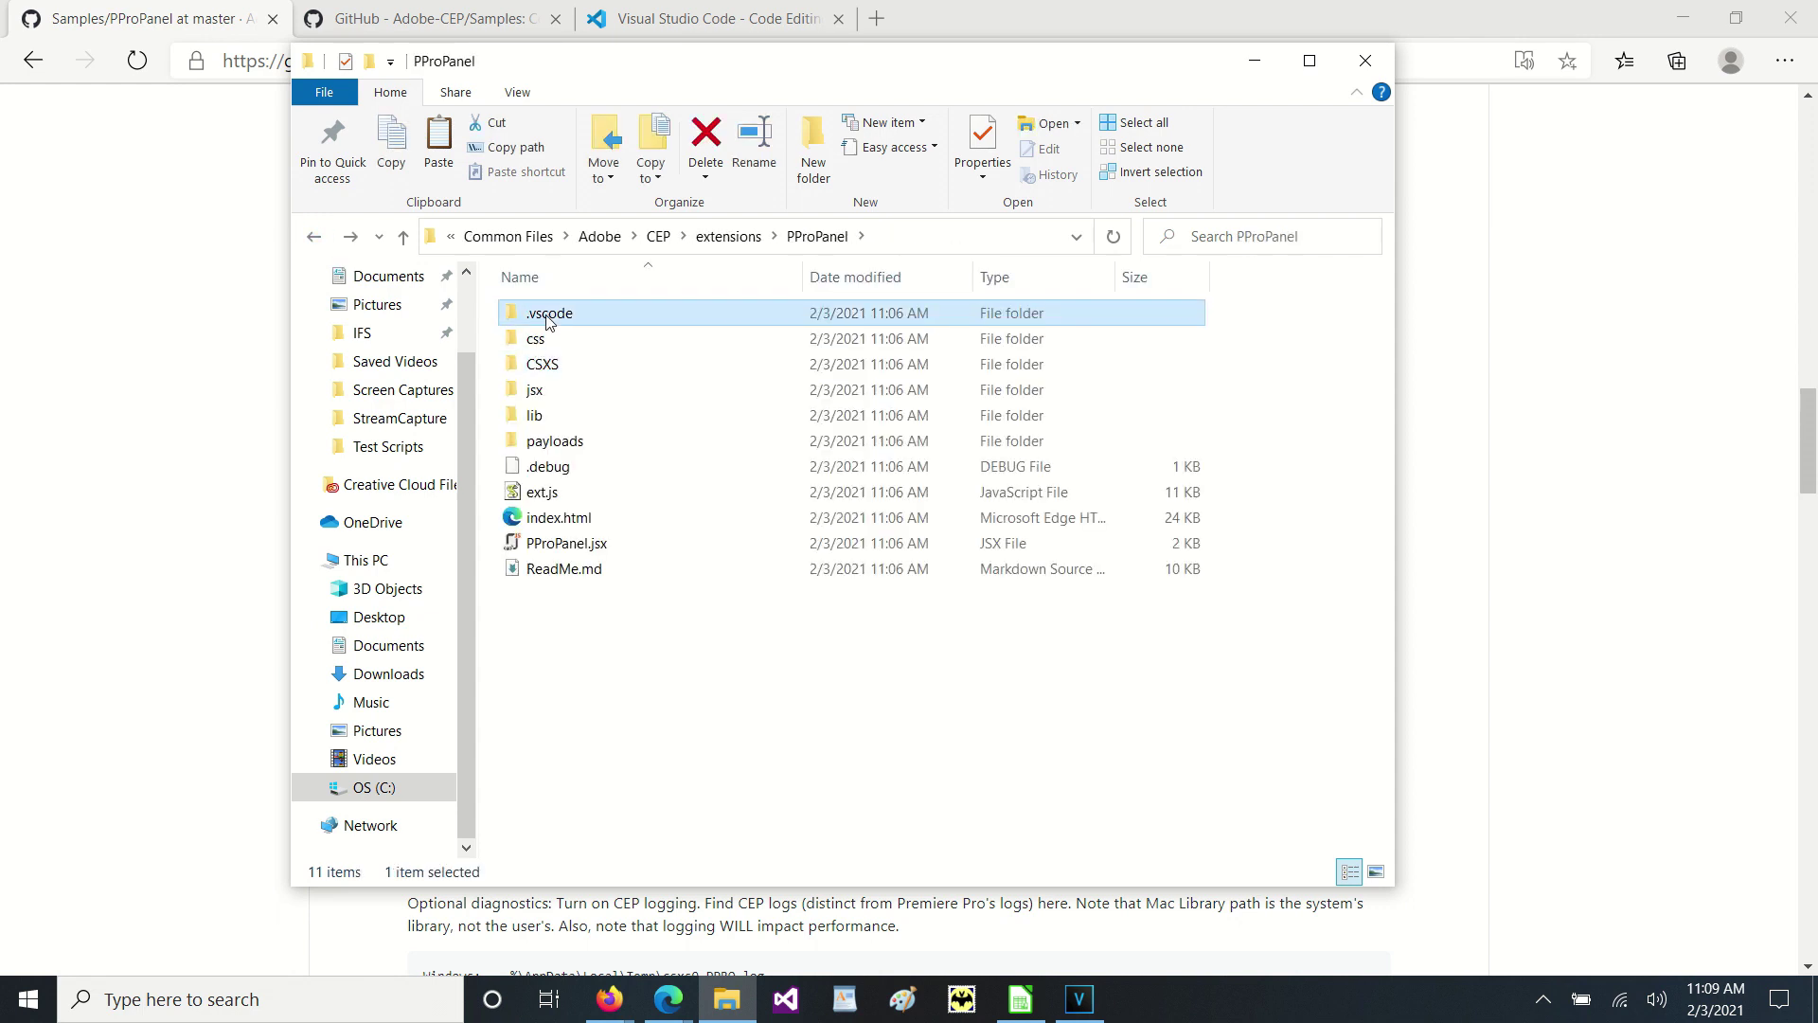
pyautogui.doubleClick(547, 318)
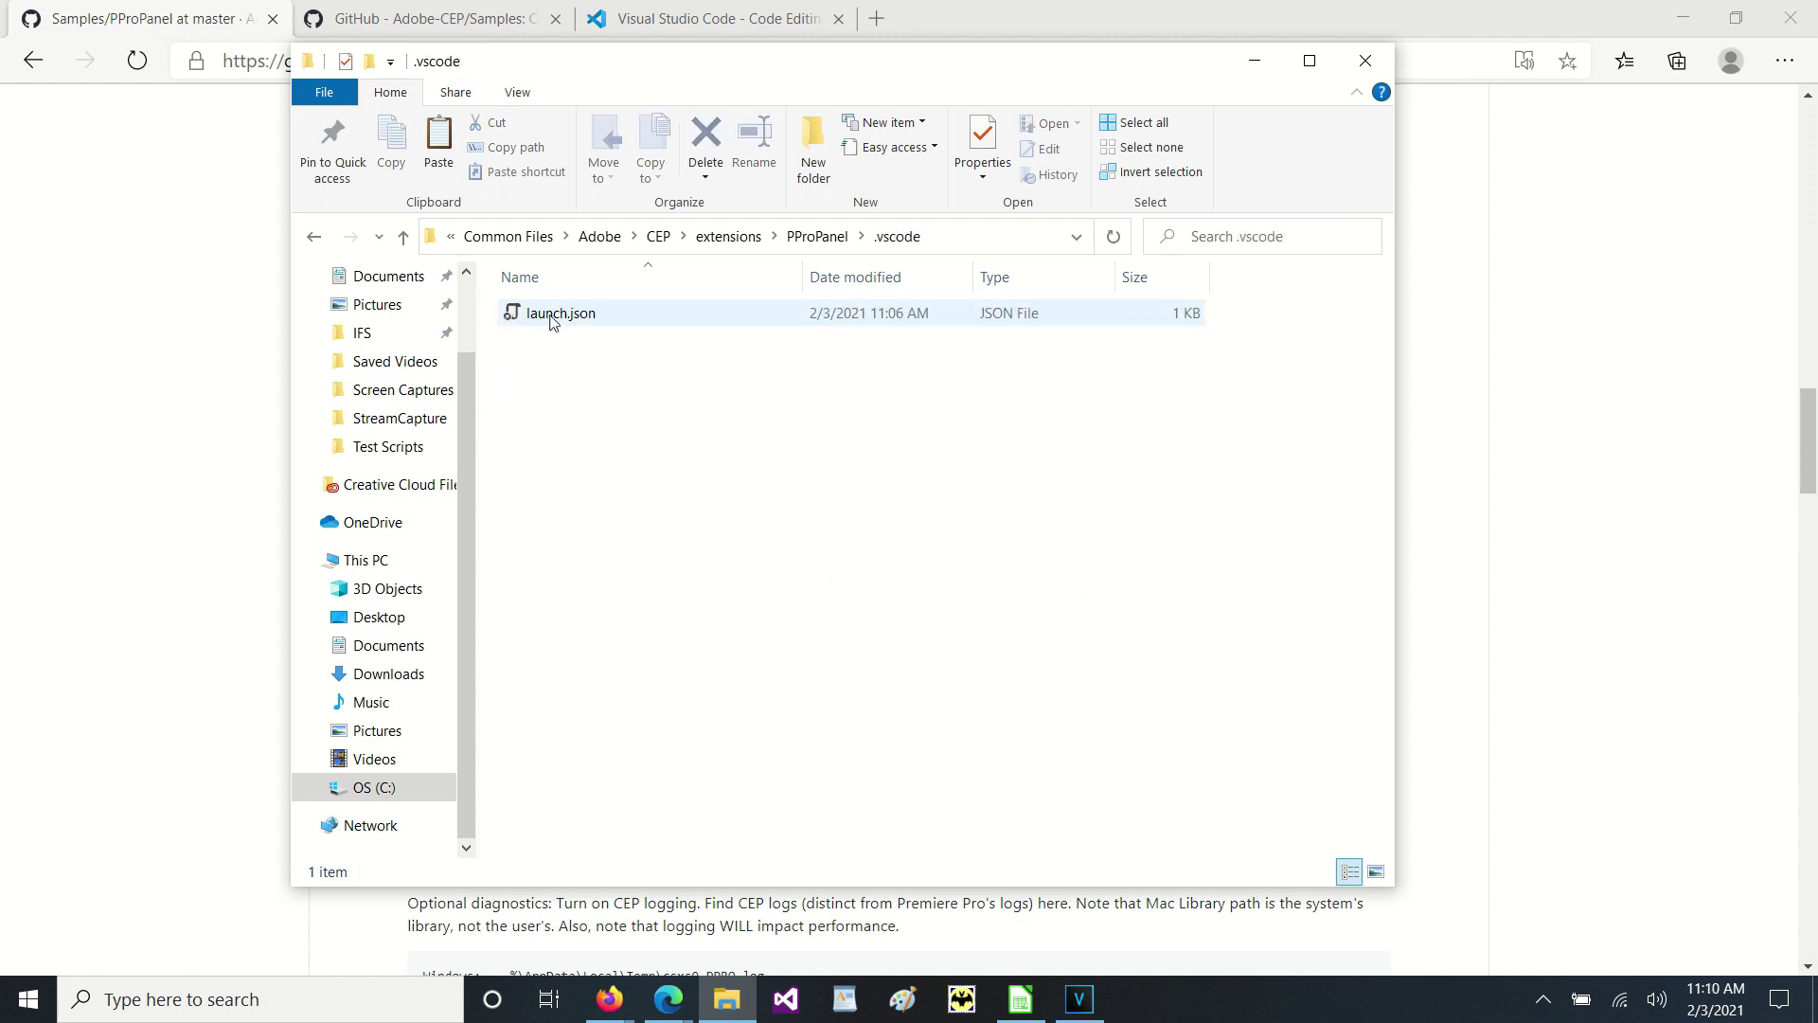
pyautogui.click(314, 238)
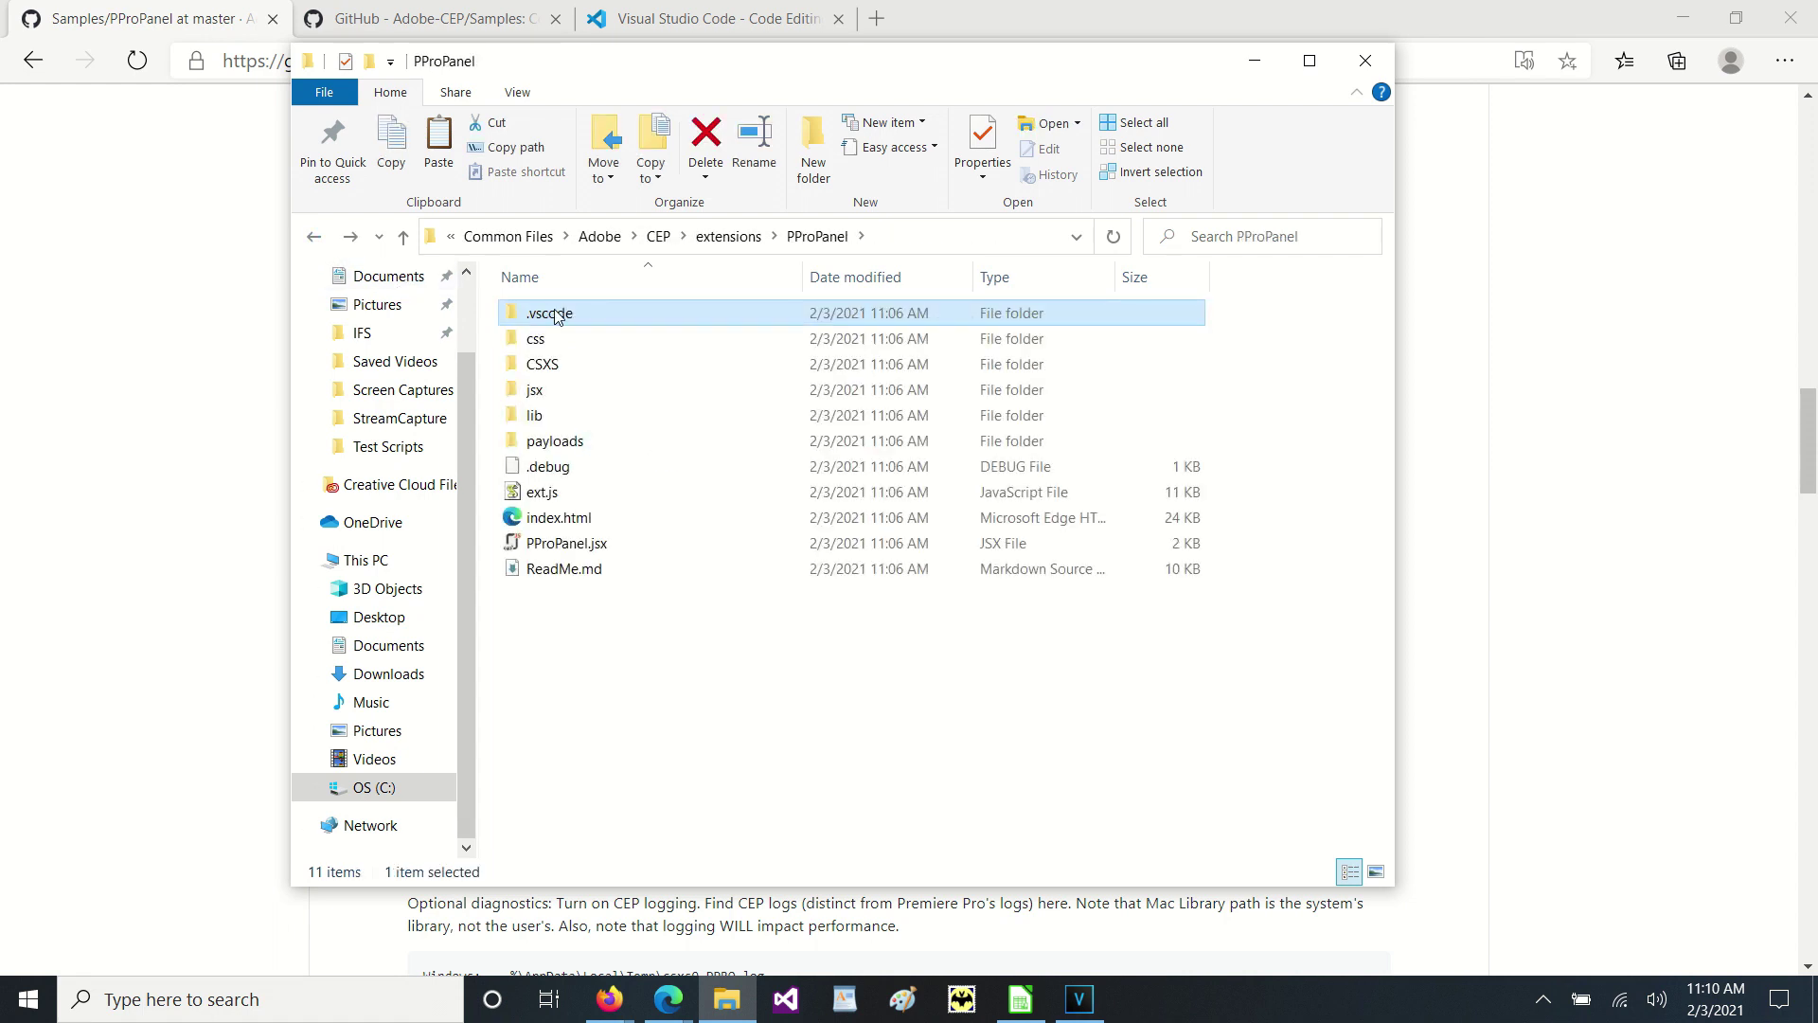
# - Copy the .vscode folder, then make a new folder named 'Premiere Test' in C:\Test Scripts
pyautogui.rightClick(555, 319)
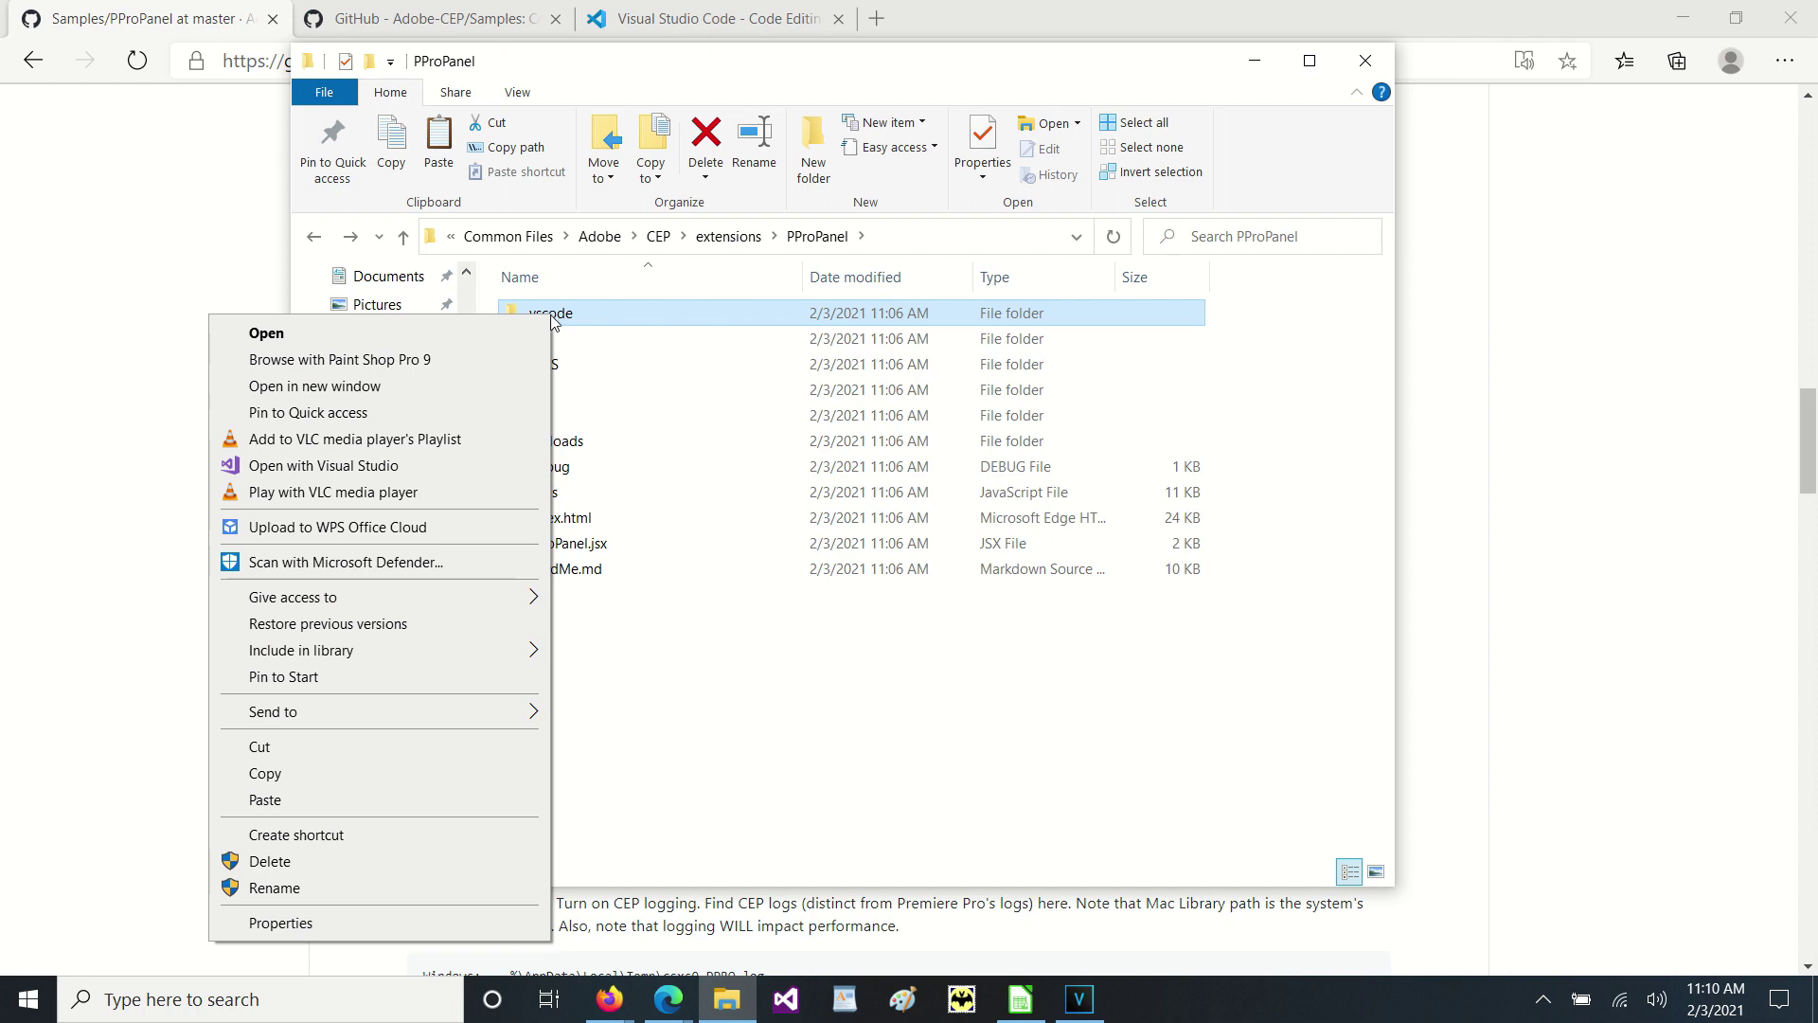
pyautogui.click(369, 772)
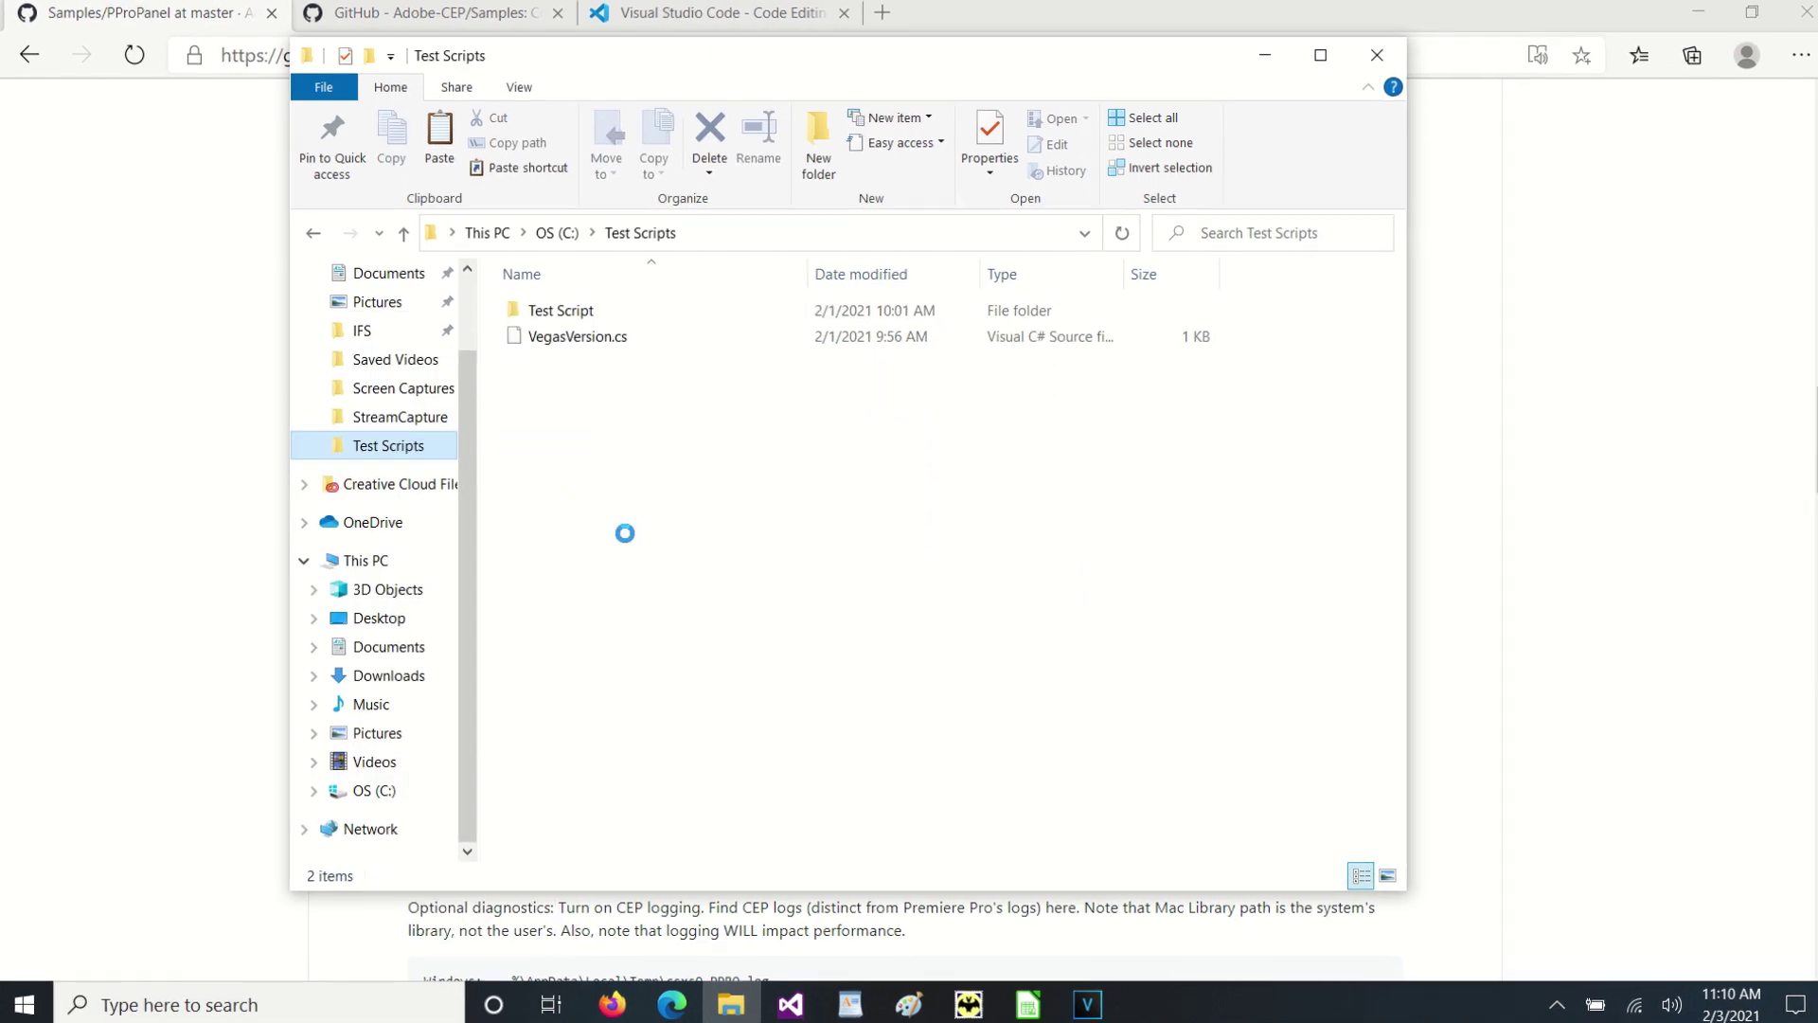
pyautogui.rightClick(586, 483)
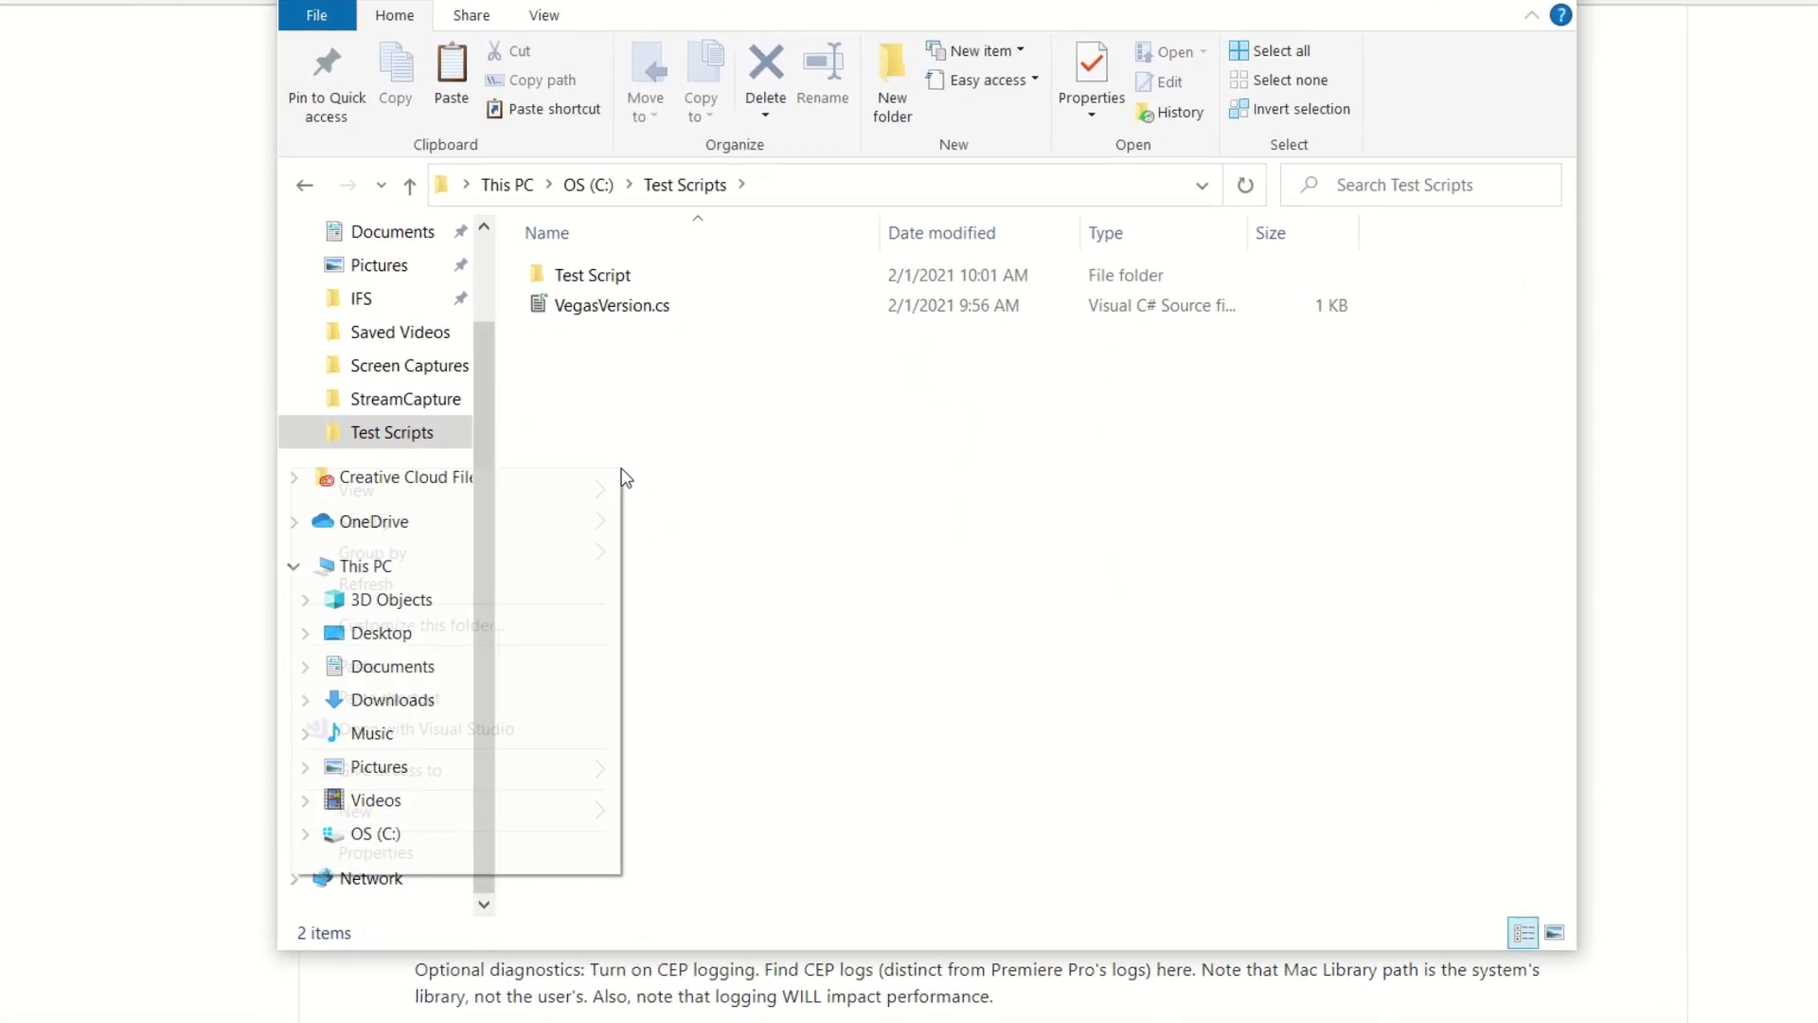
pyautogui.moveTo(554, 814)
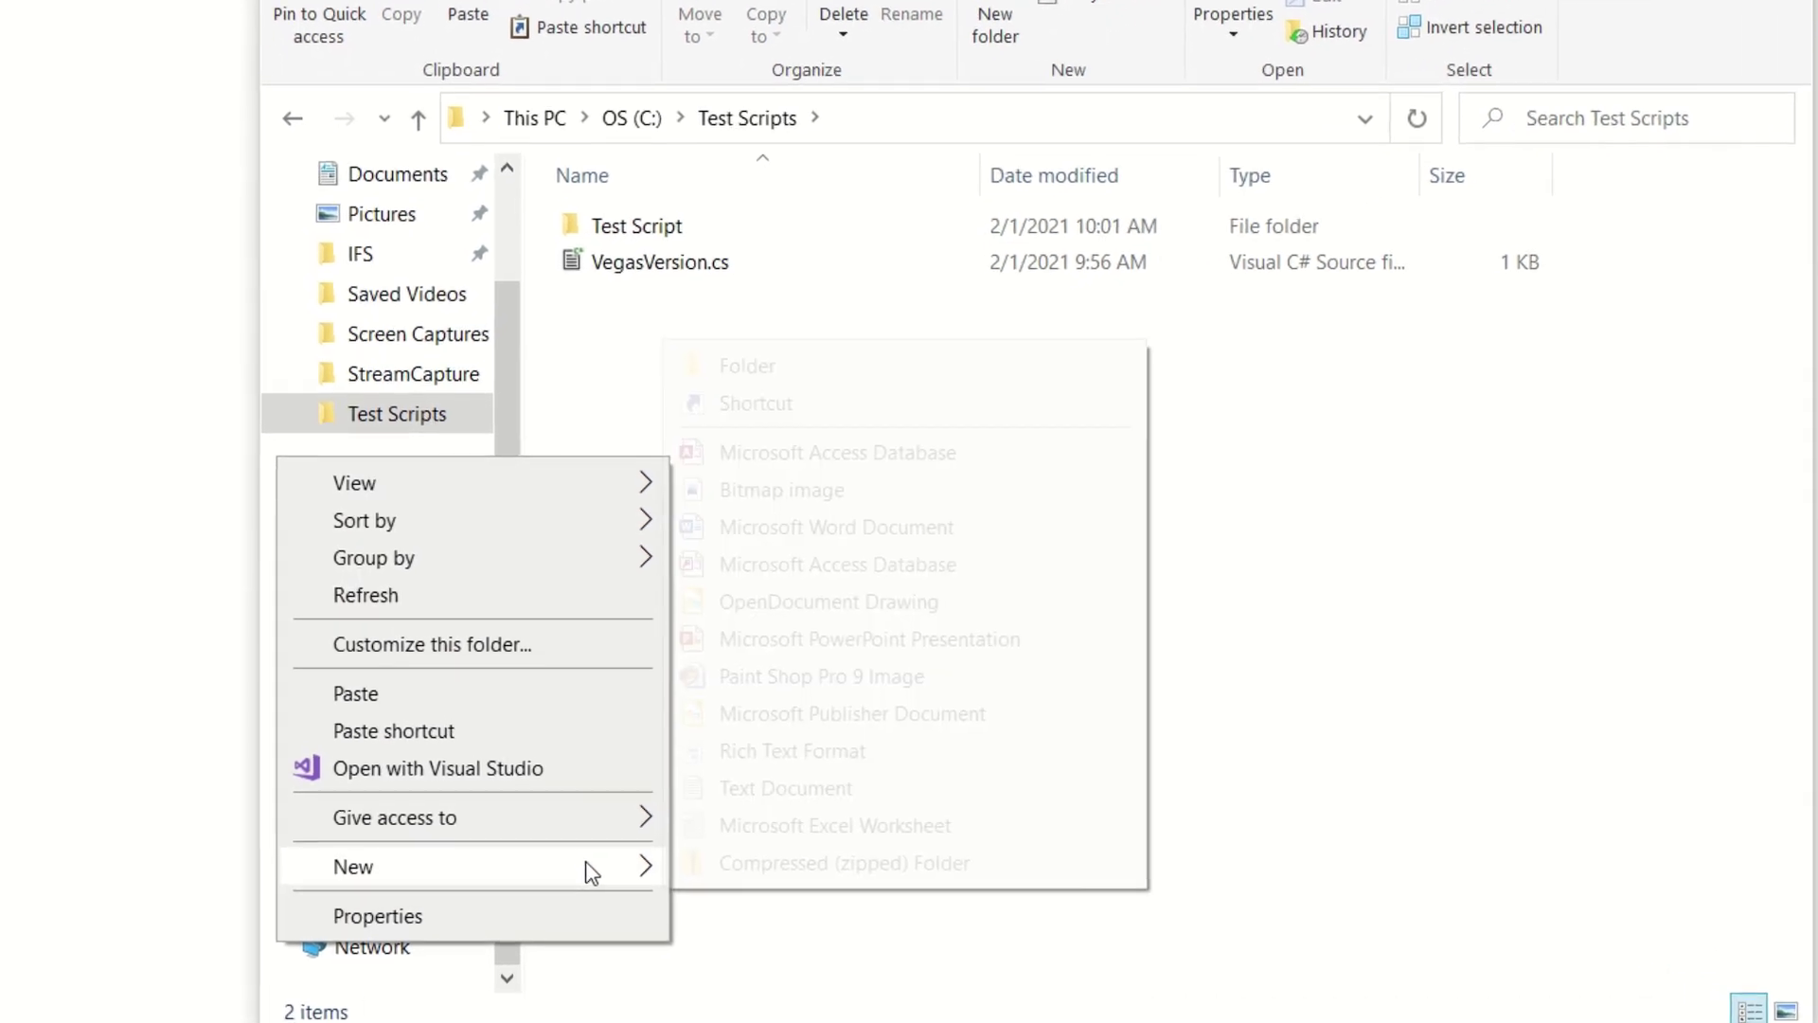
pyautogui.click(867, 369)
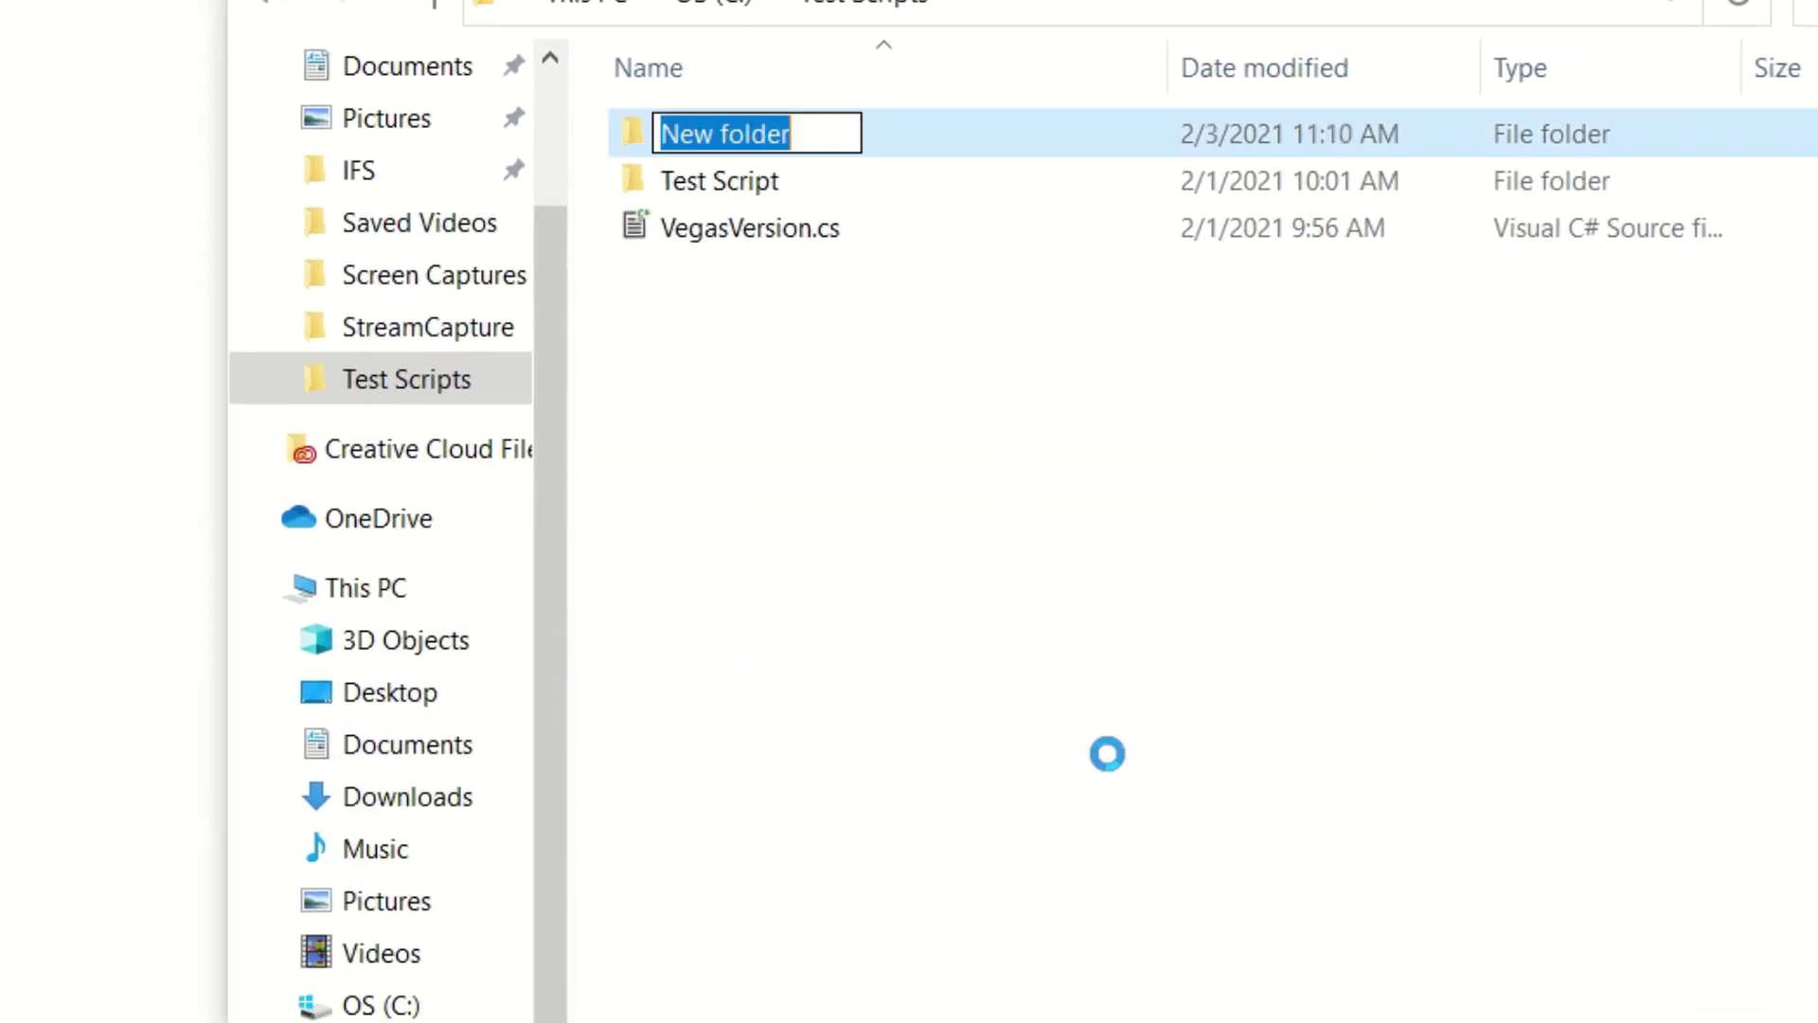
pyautogui.write('Pre')
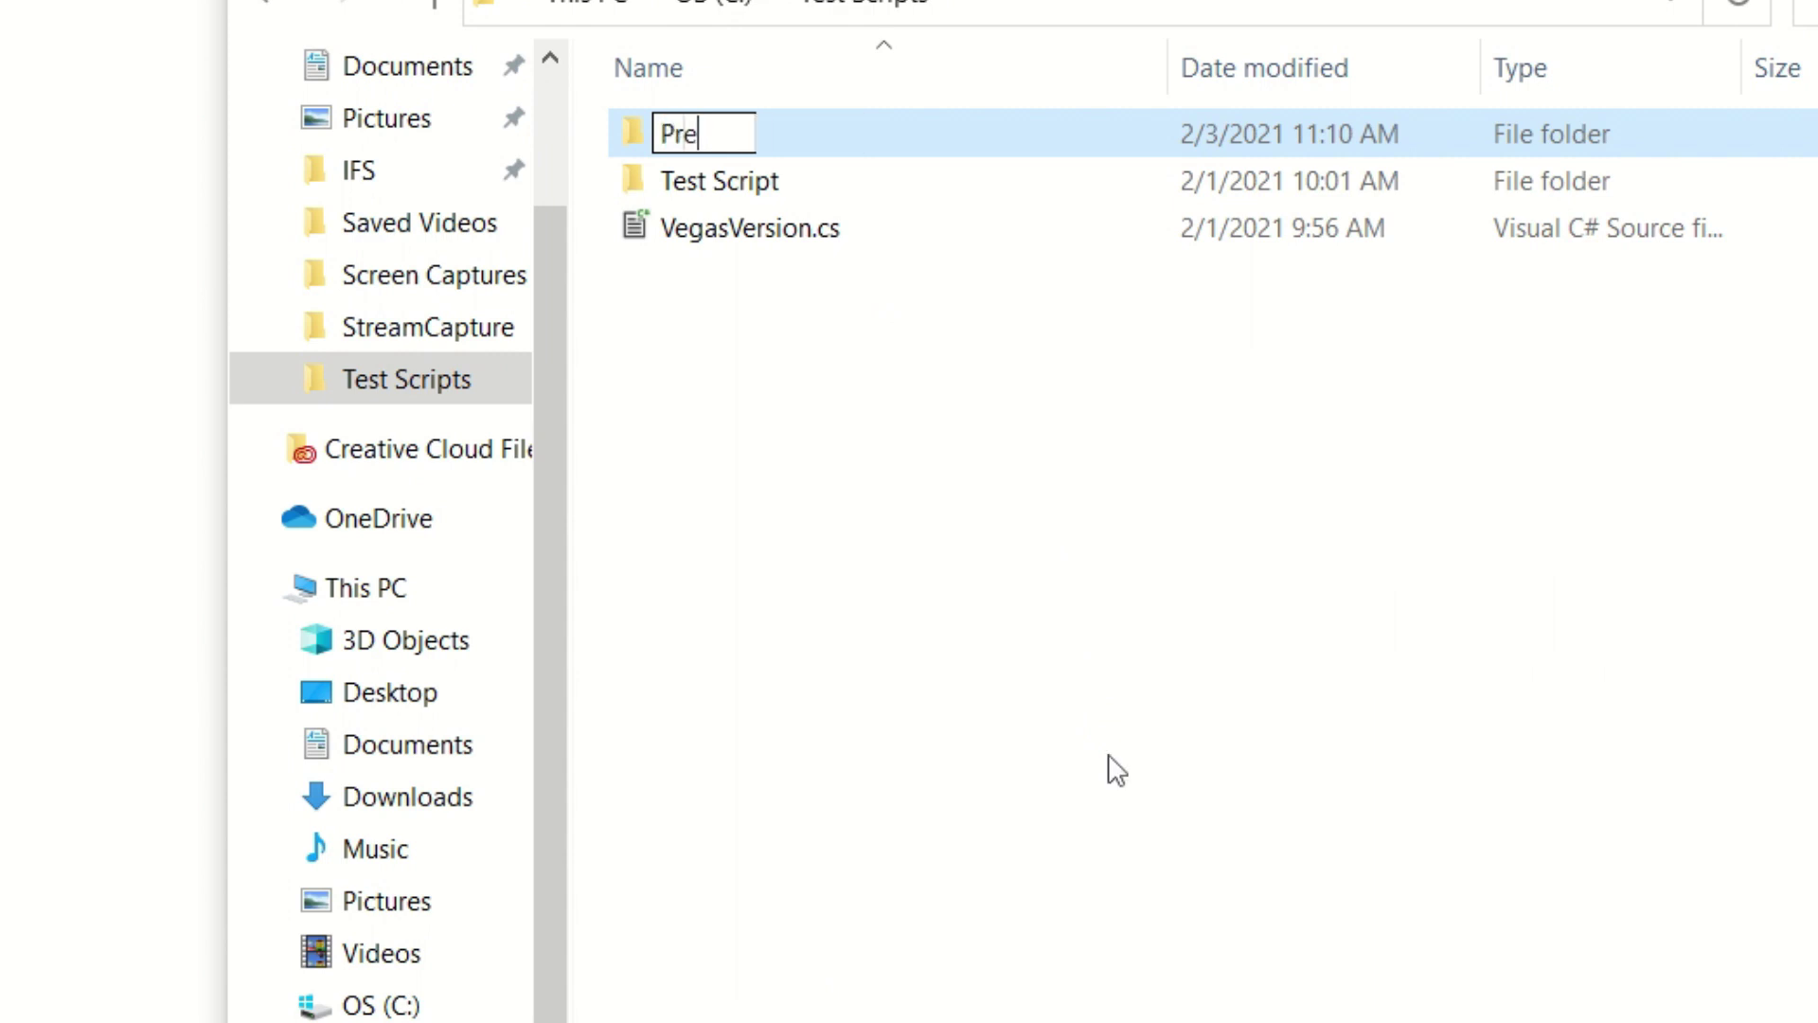
pyautogui.write('miere Tes')
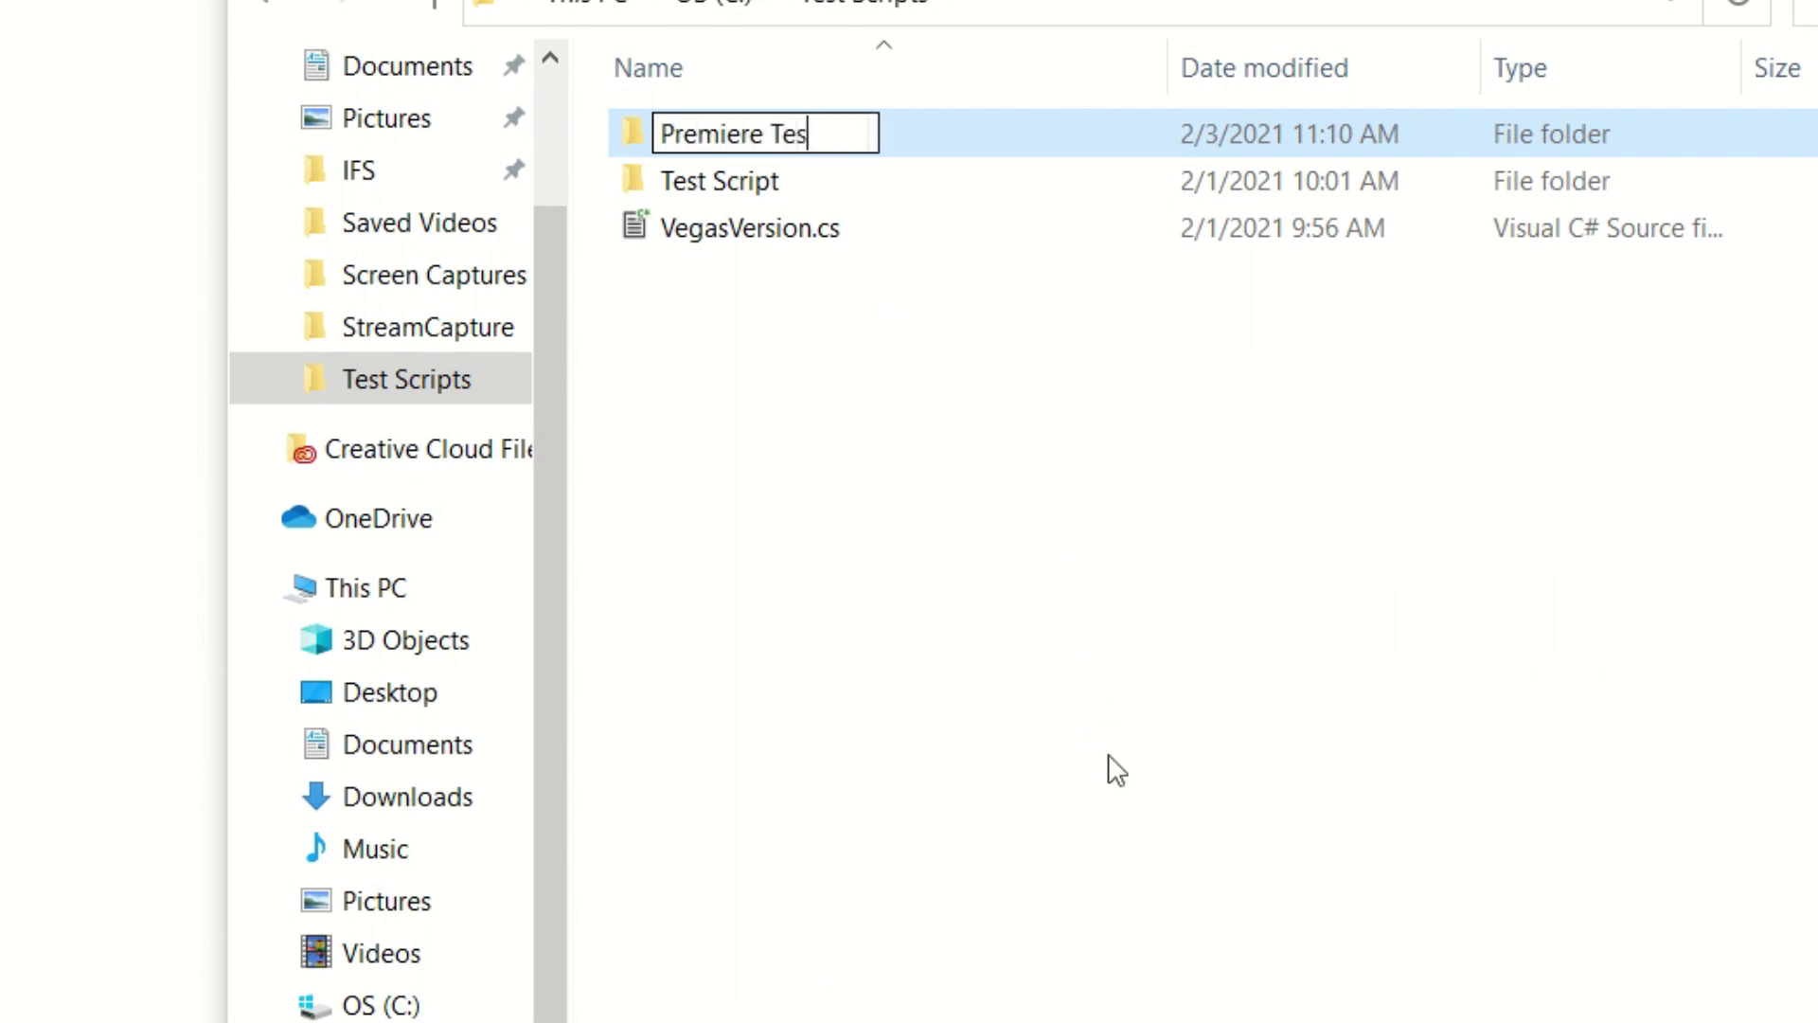
pyautogui.write('t')
pyautogui.press('Return')
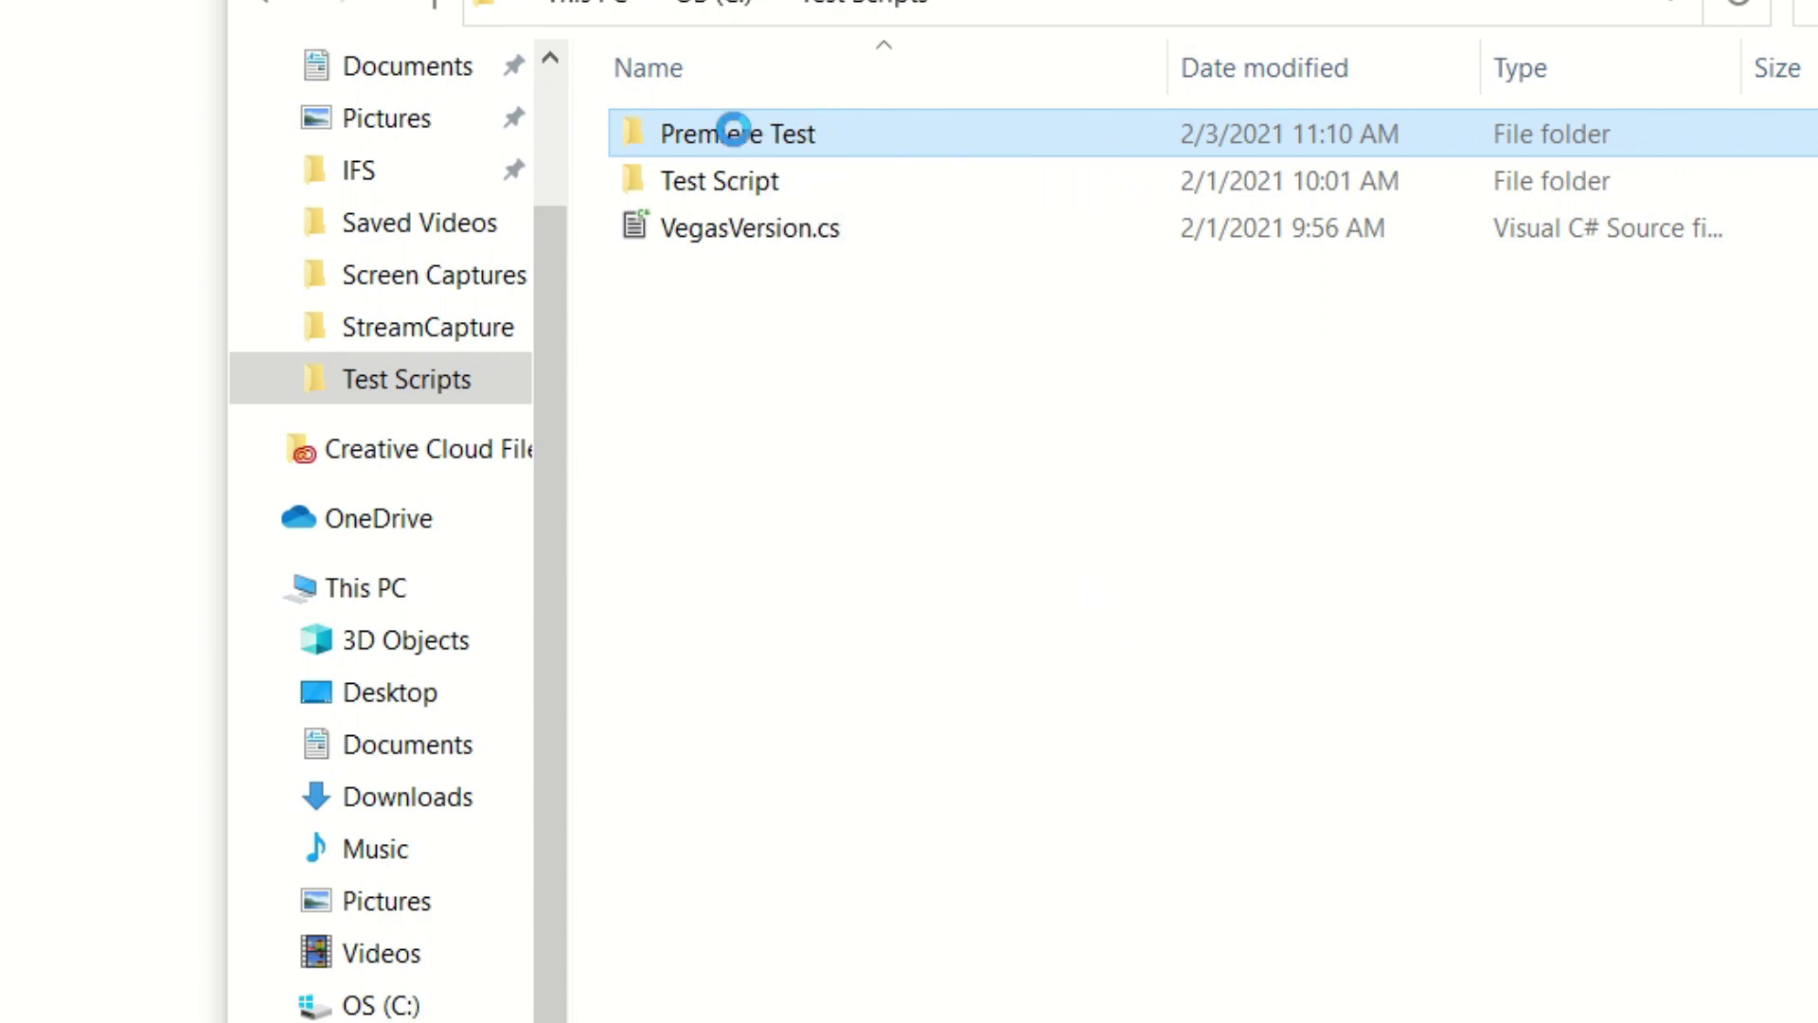
# - Paste the copied .vscode folder into the Premiere Test folder
pyautogui.doubleClick(734, 130)
pyautogui.rightClick(860, 537)
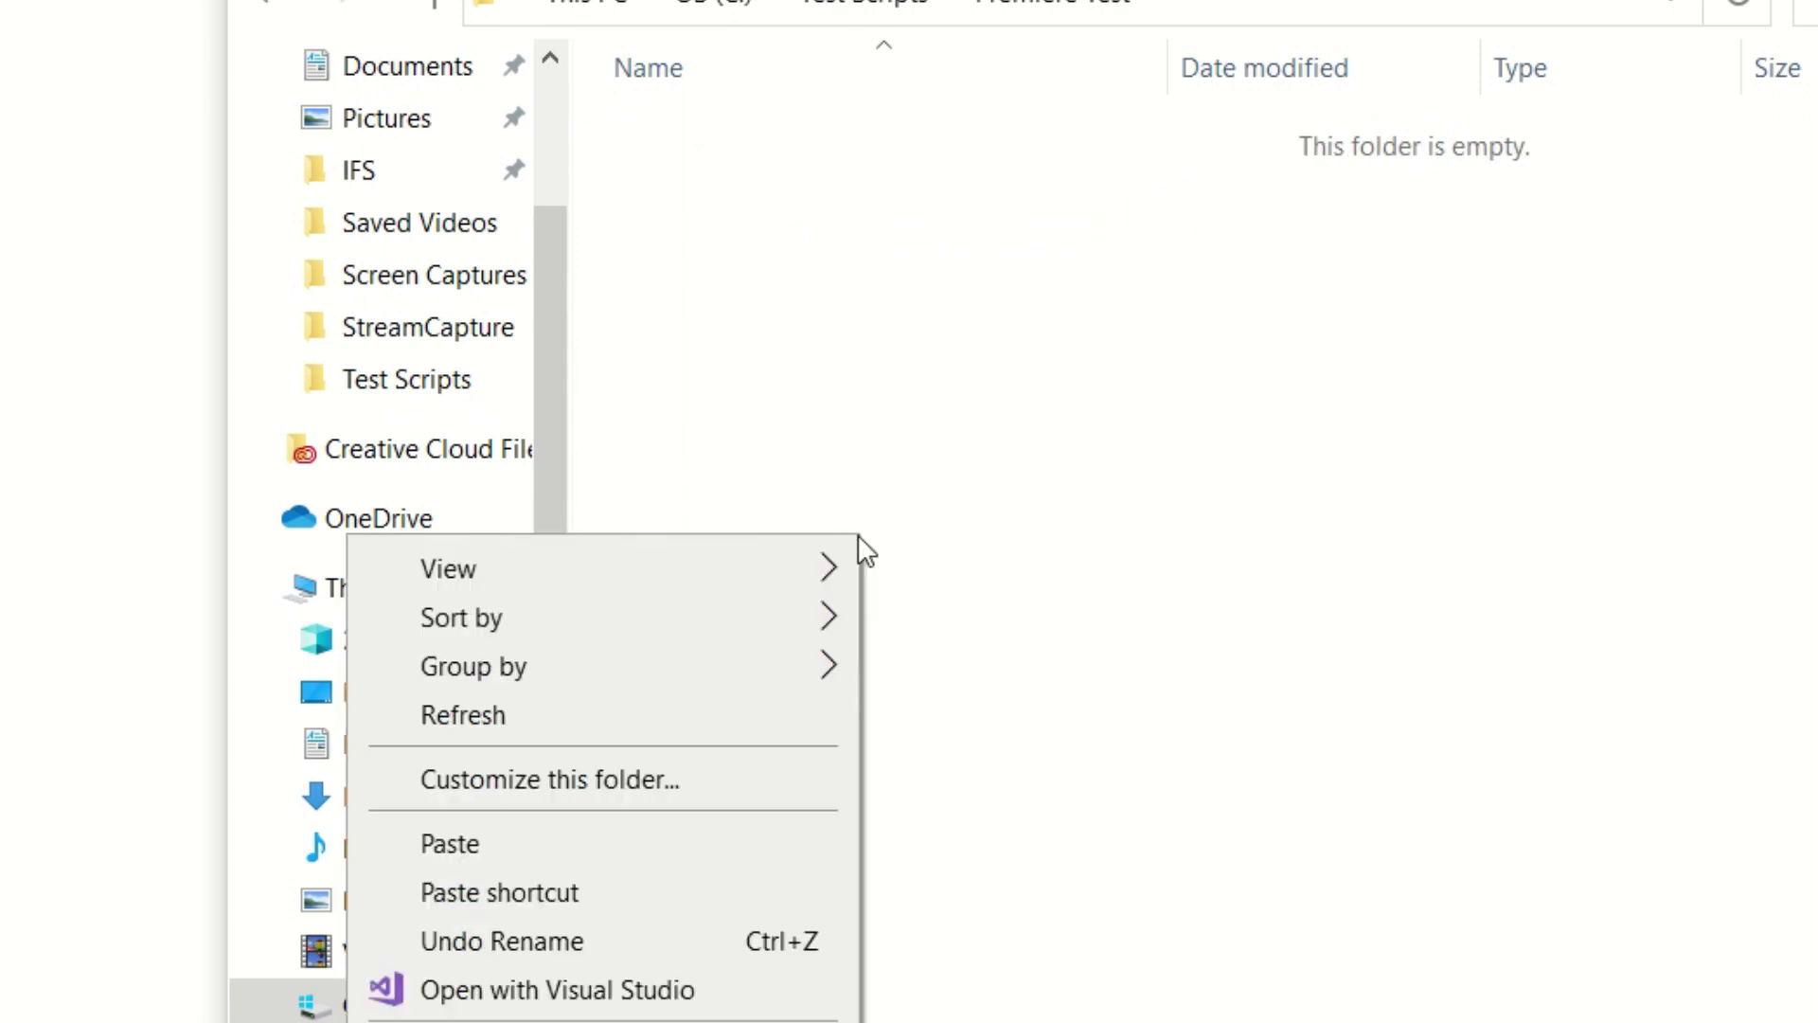
pyautogui.click(702, 844)
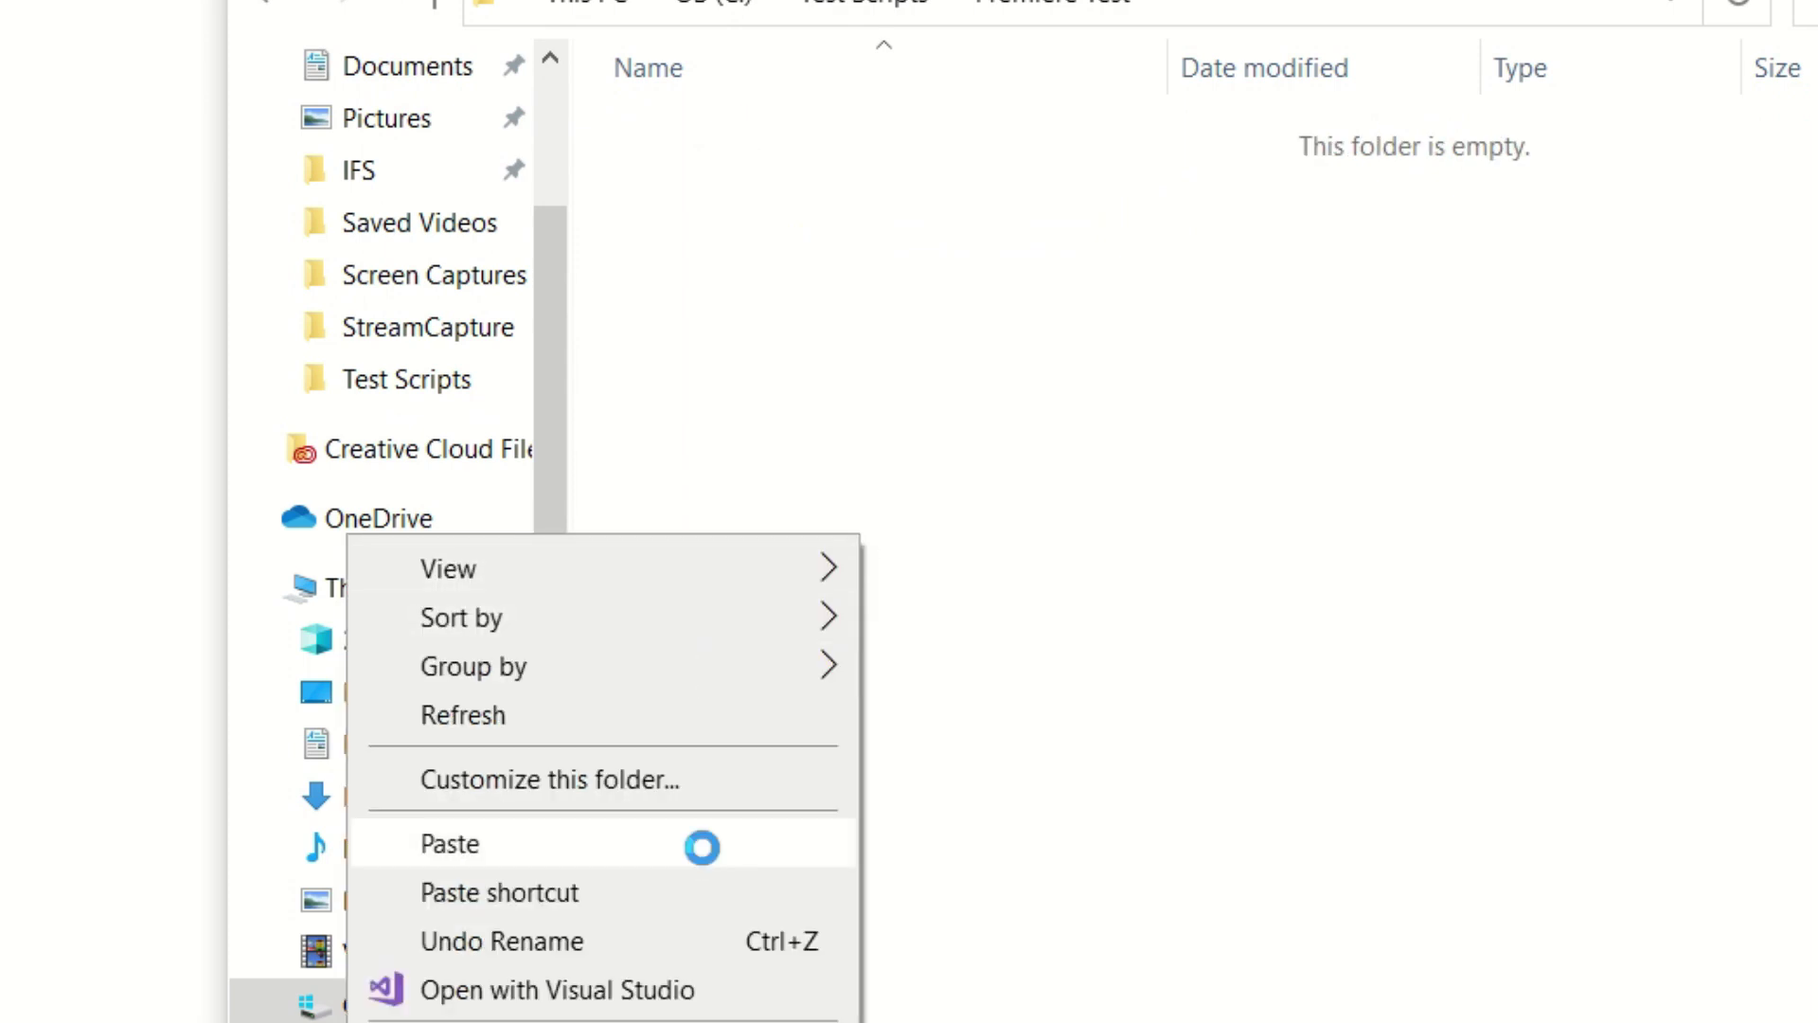
# - Create a new text document named test.jsx, accepting the file extension change
pyautogui.rightClick(692, 262)
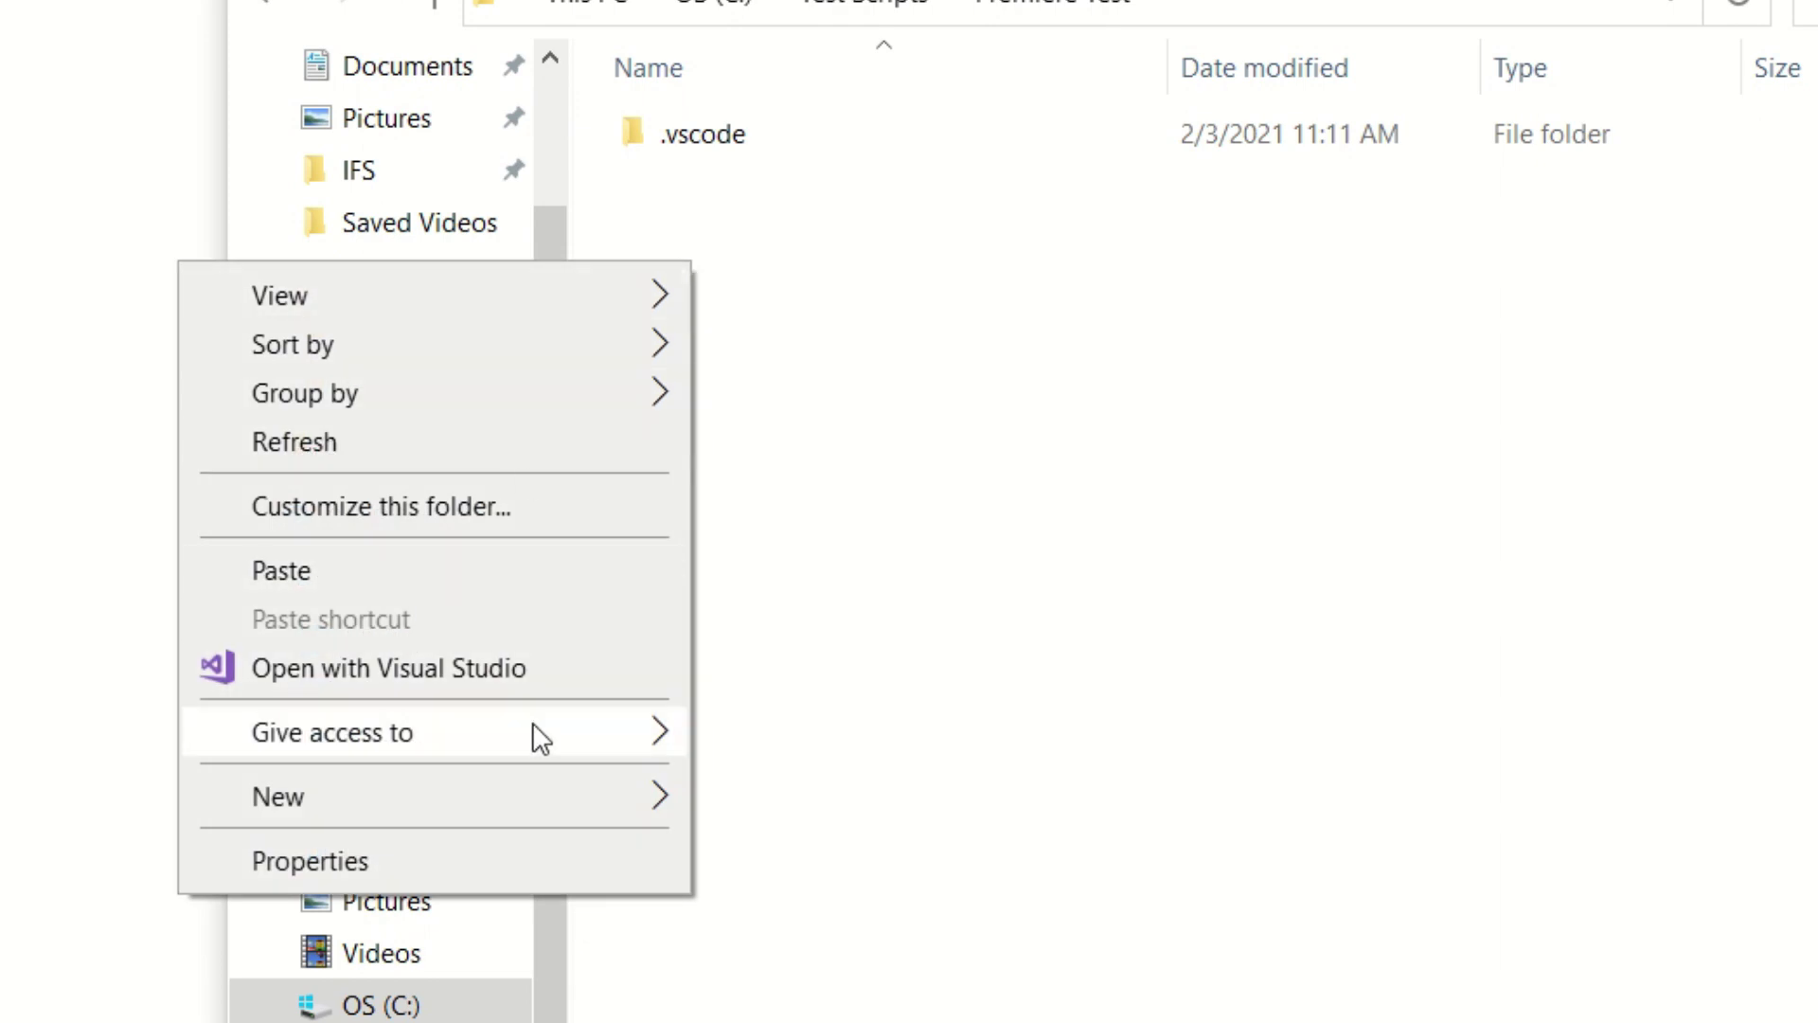
pyautogui.moveTo(526, 796)
pyautogui.click(895, 708)
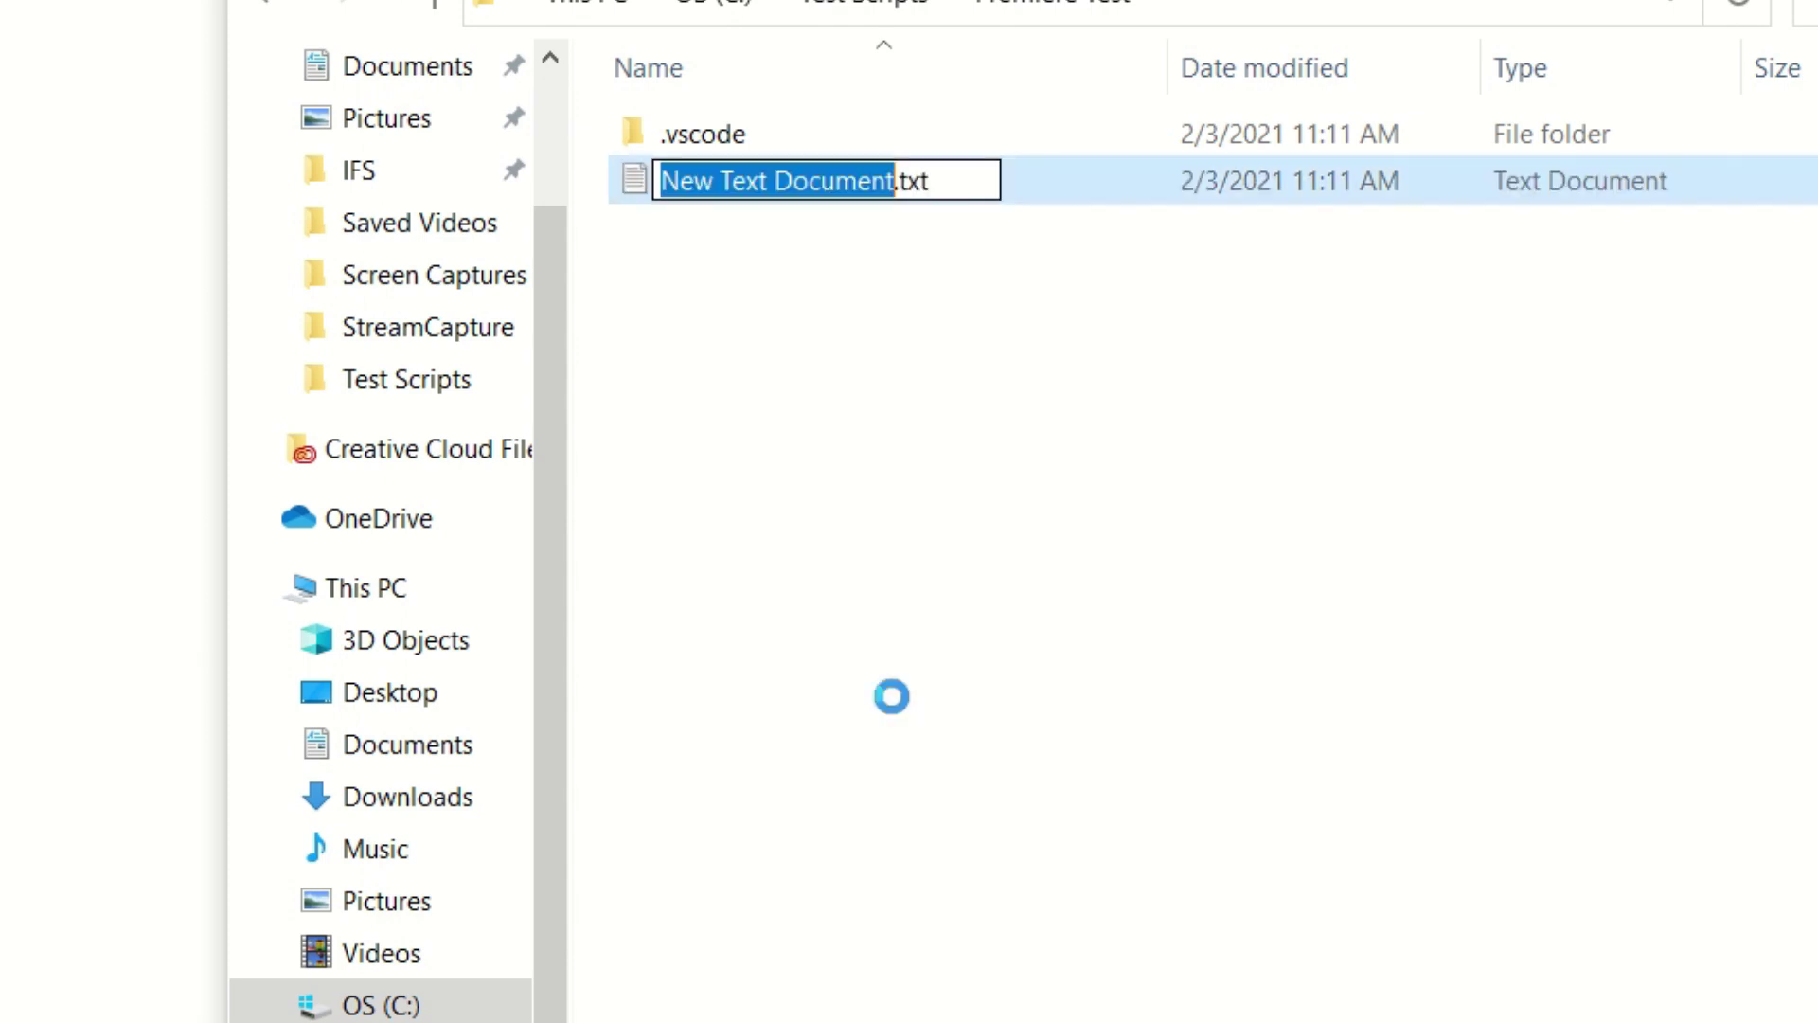
pyautogui.write('test')
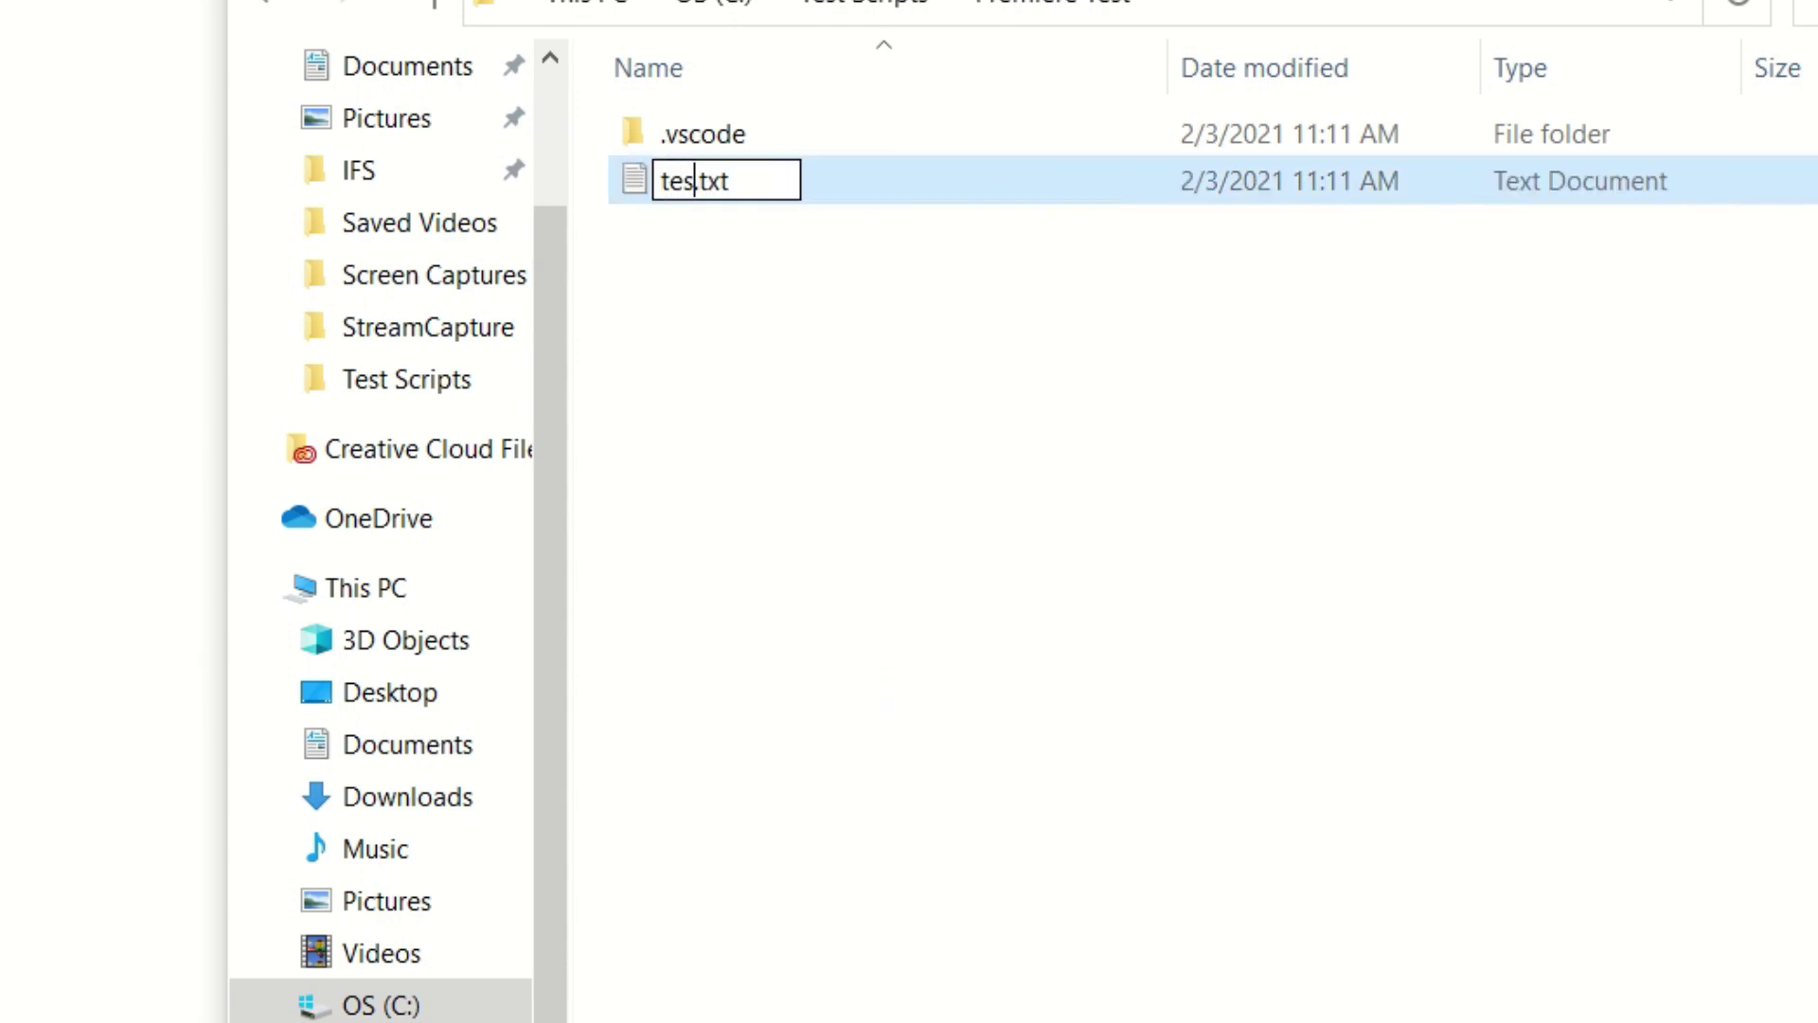
pyautogui.write('.jsx')
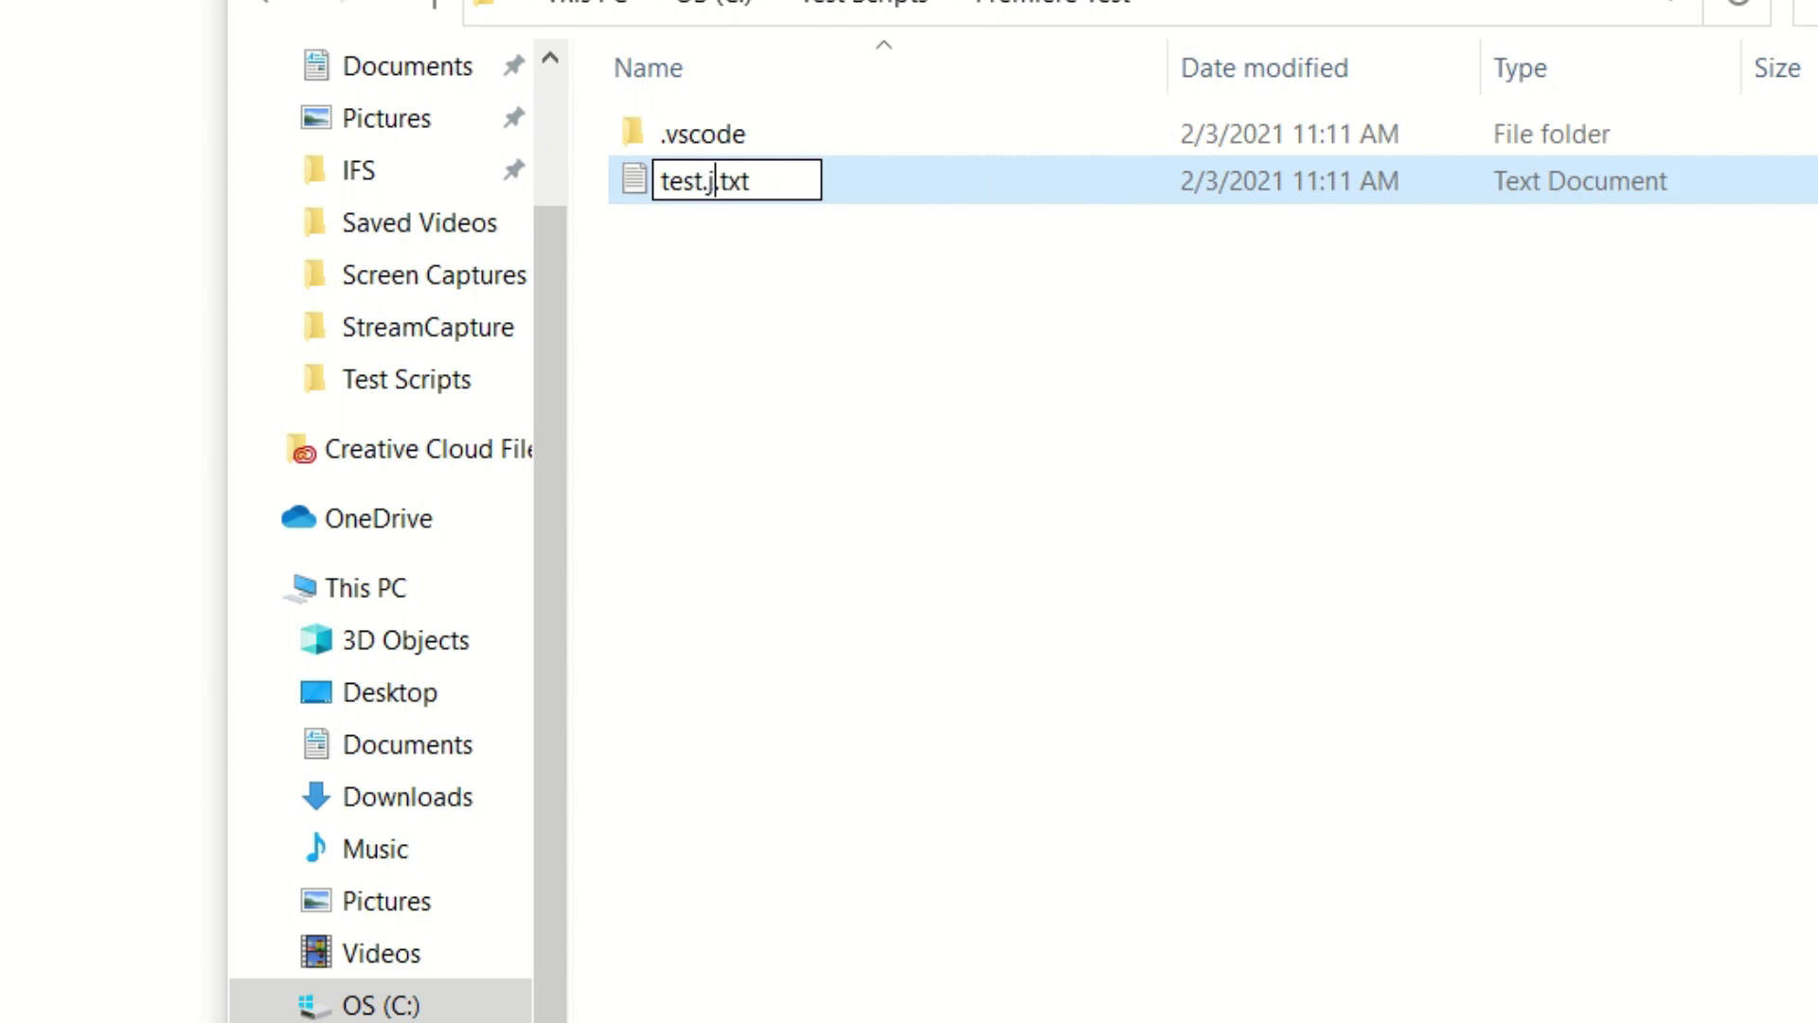
pyautogui.press('Delete')
pyautogui.press('Delete')
pyautogui.press('Delete')
pyautogui.press('Delete')
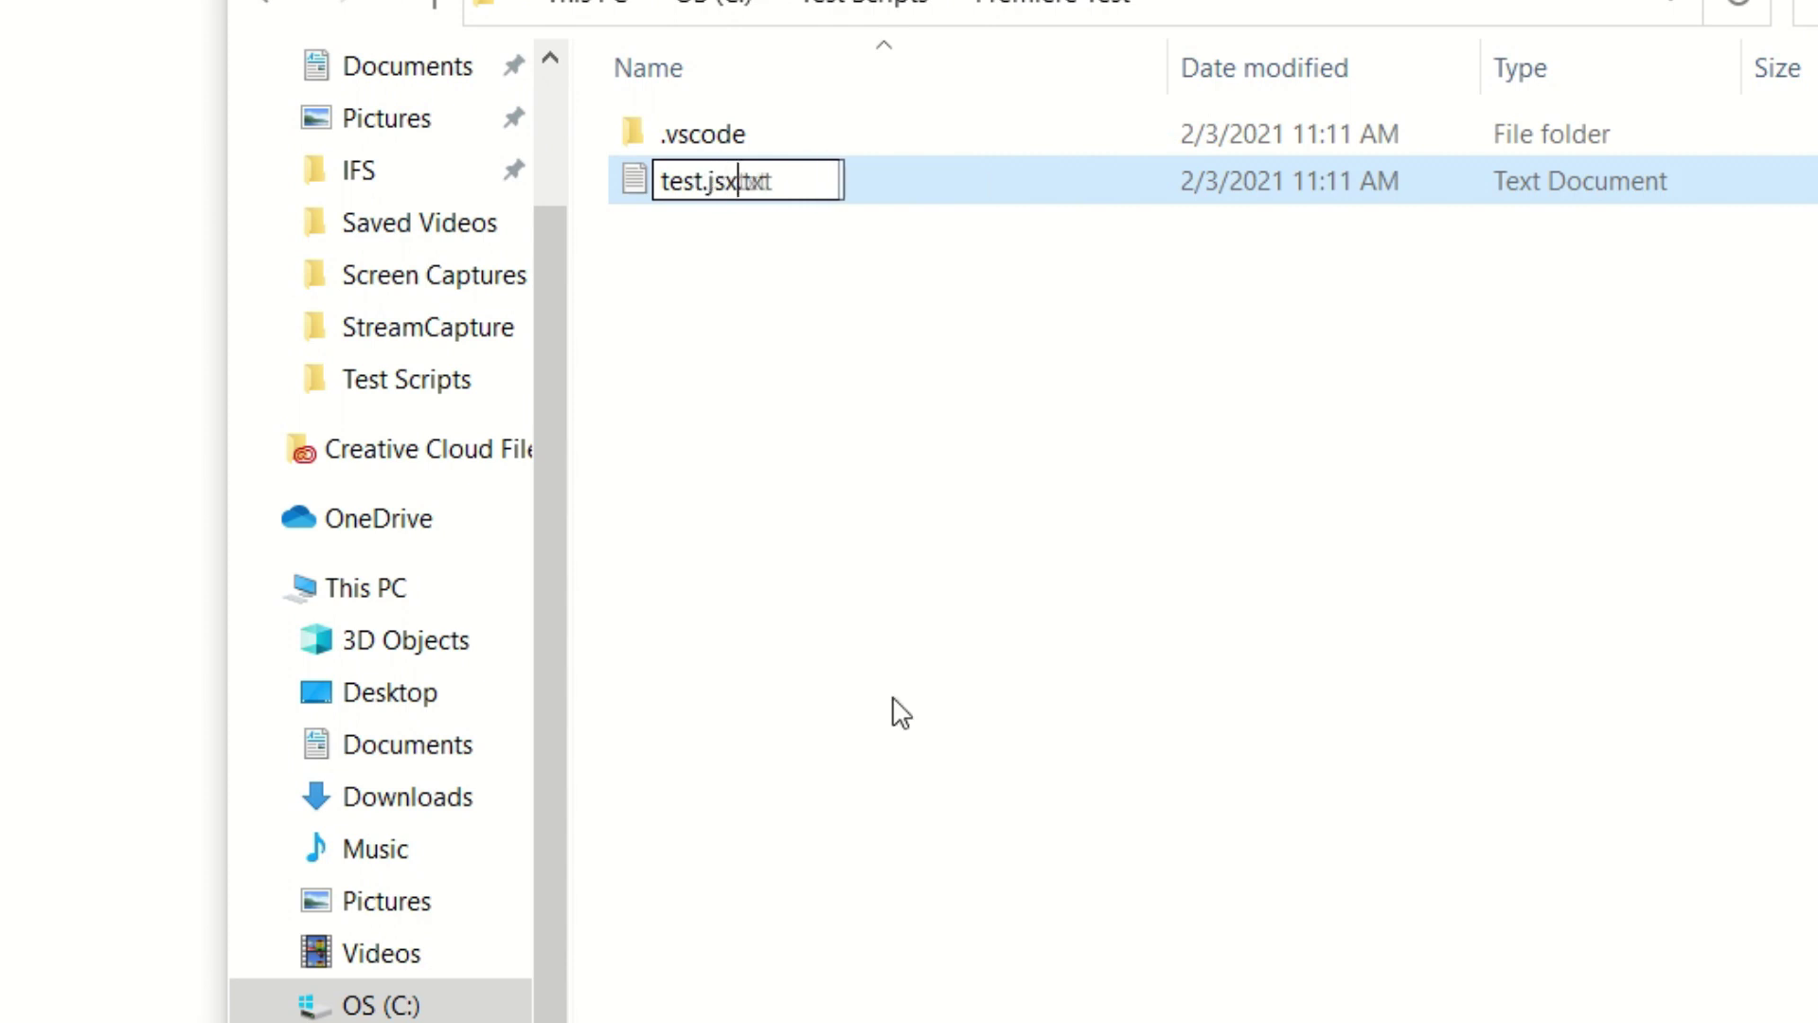
pyautogui.press('Return')
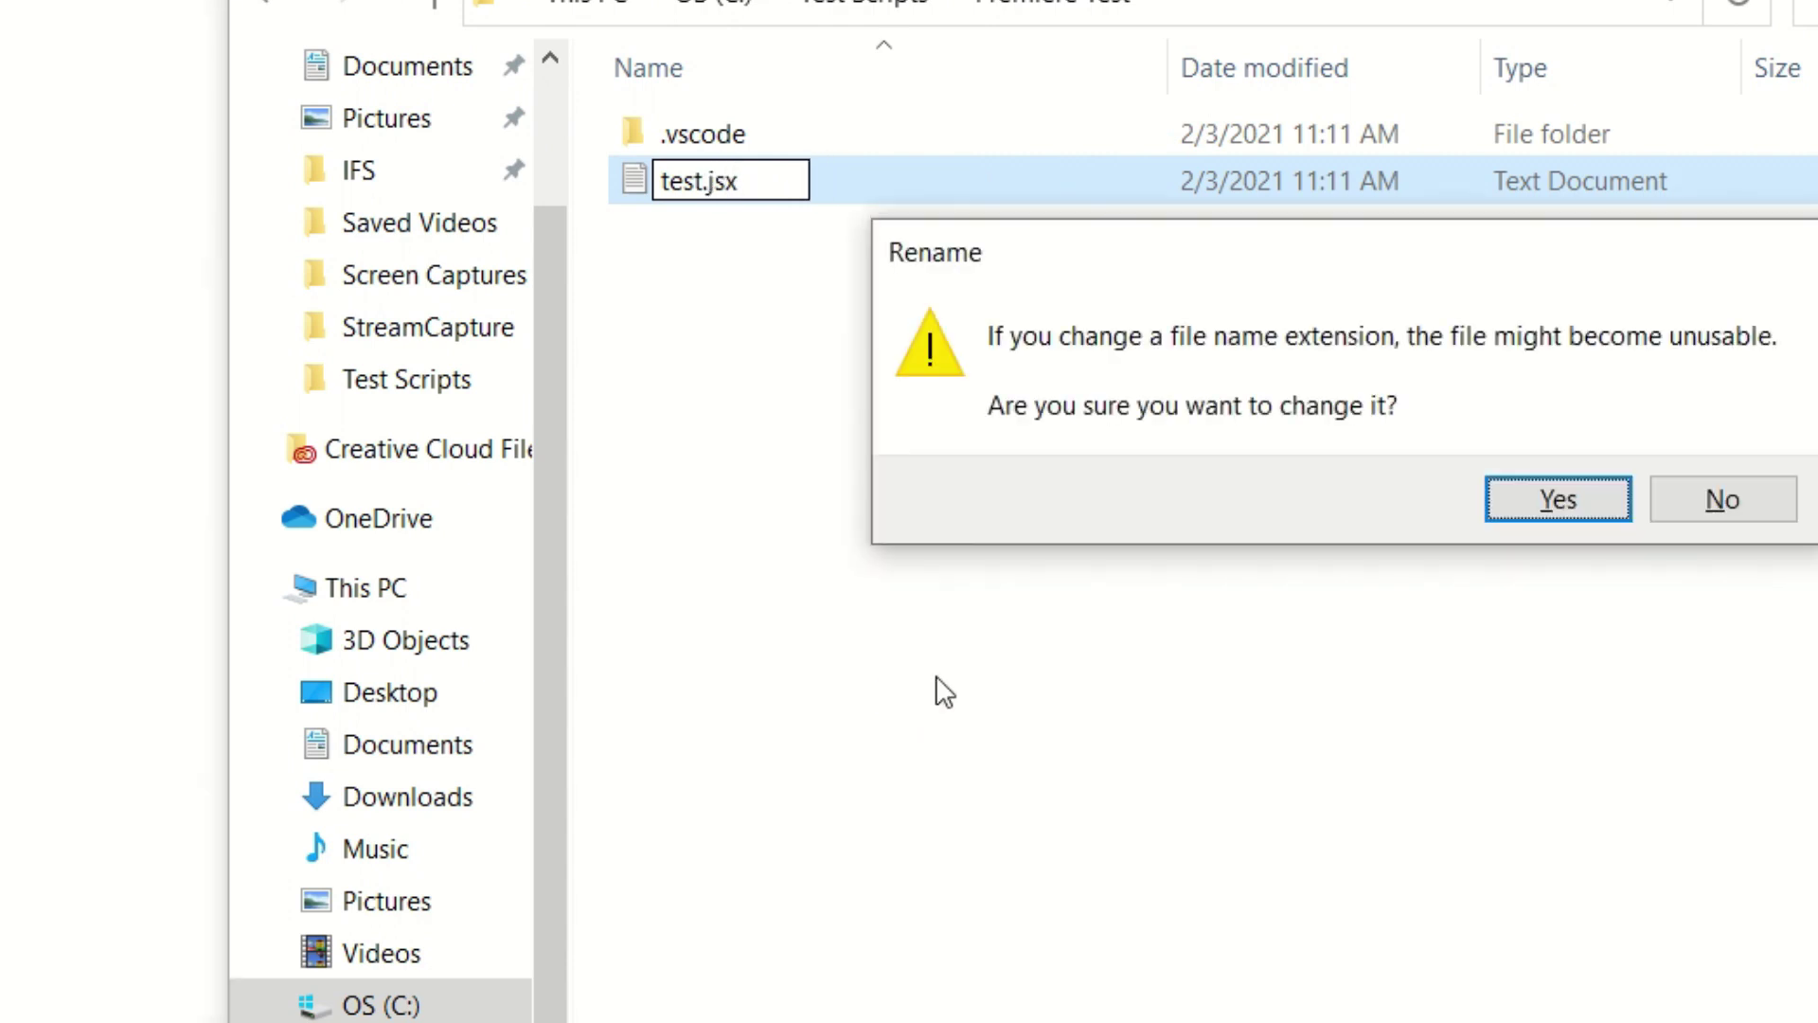
pyautogui.click(1570, 492)
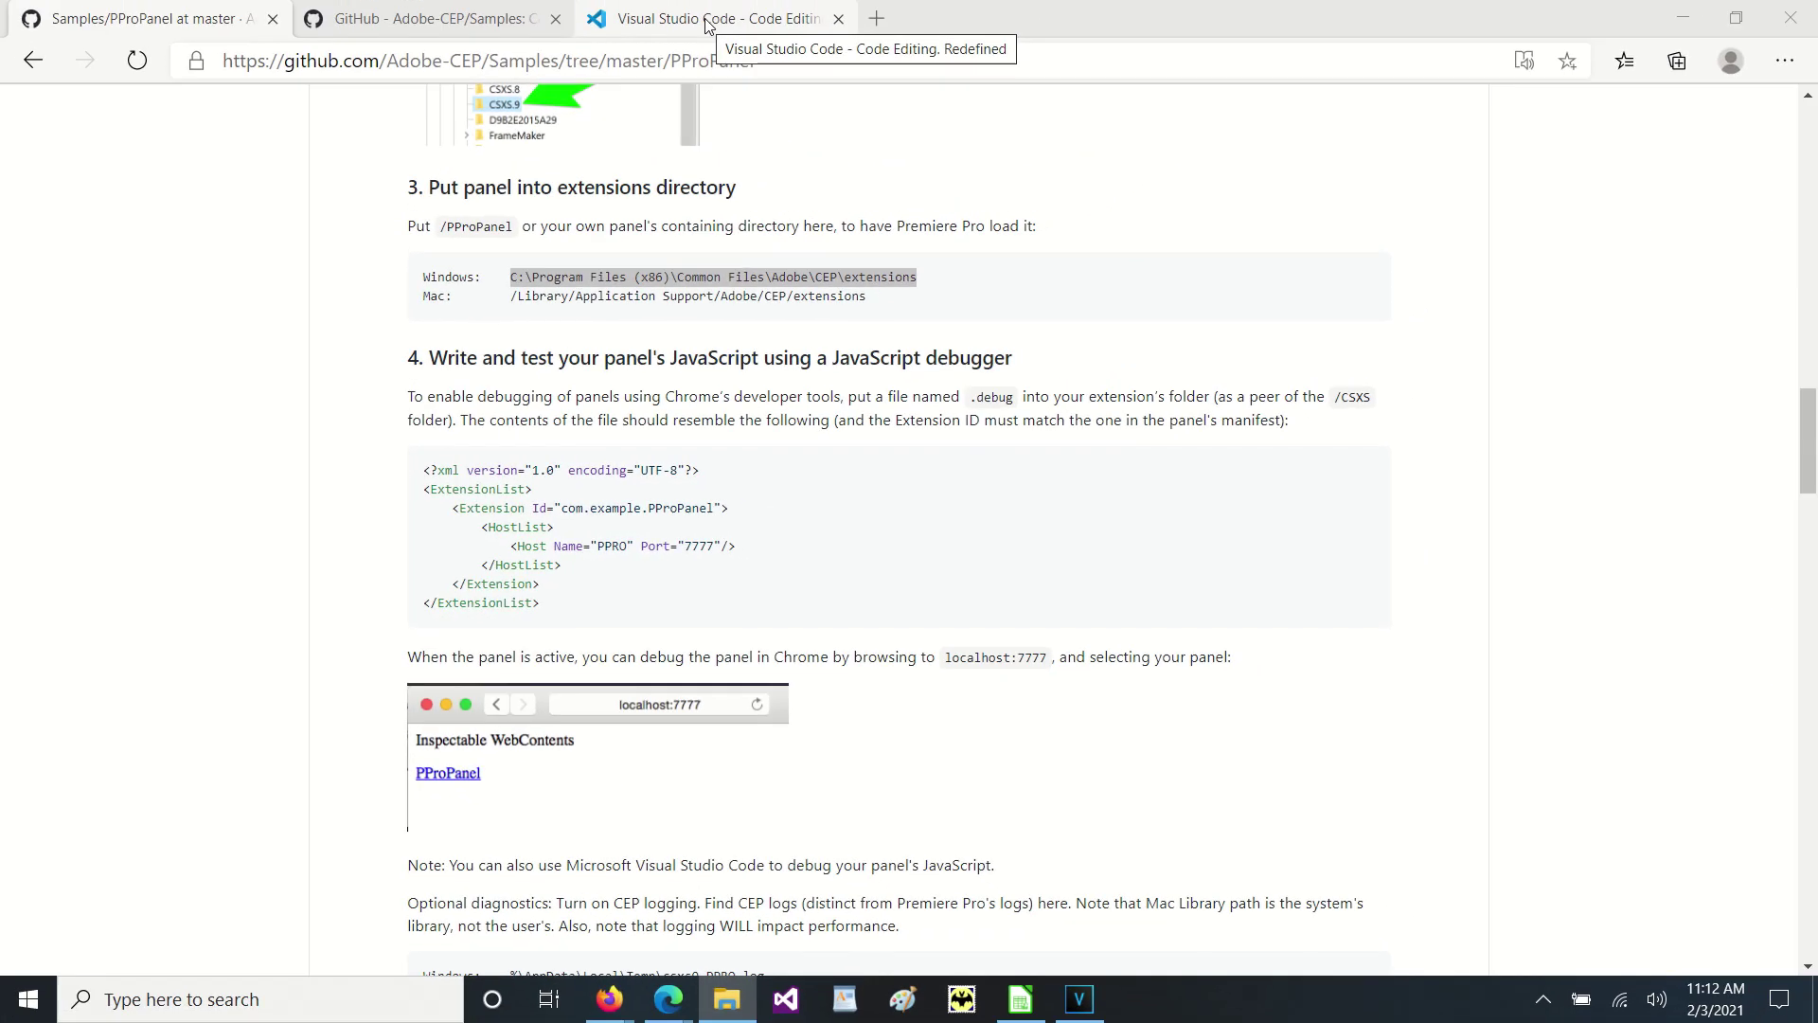
# - View the Visual Studio Code website tab, then close Edge to reveal the VS Code window
pyautogui.click(705, 26)
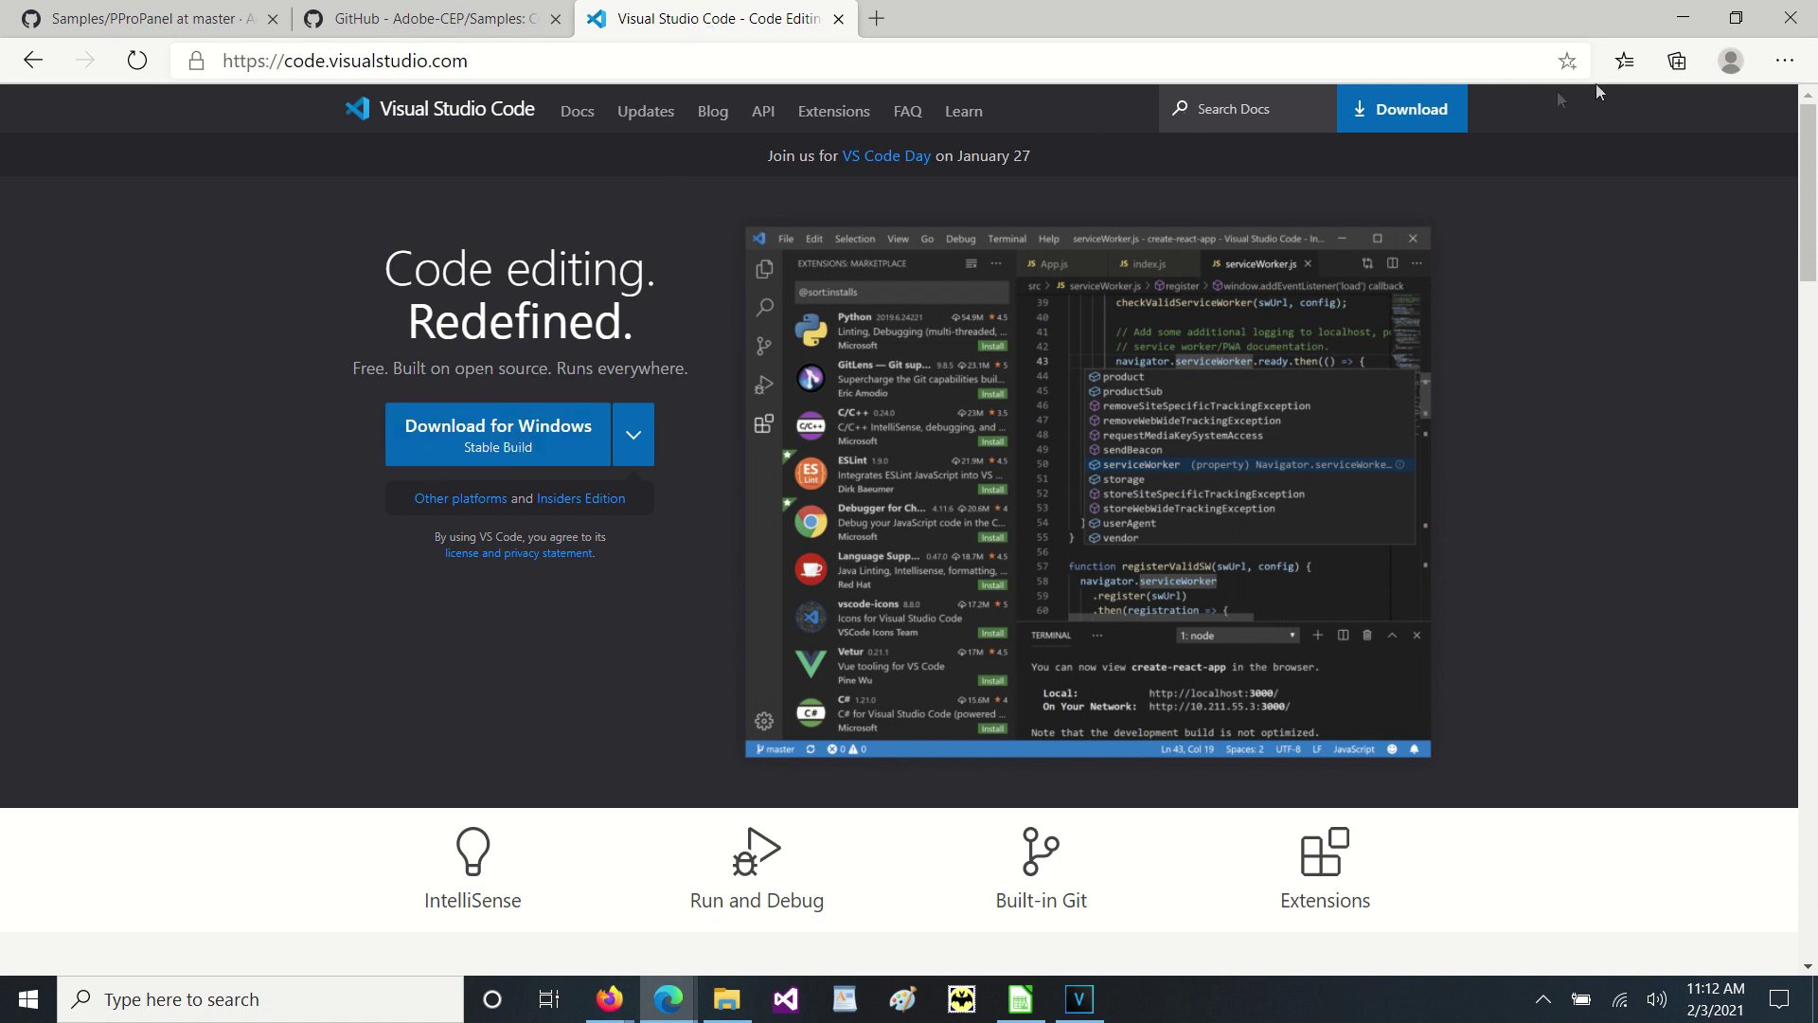
pyautogui.click(1790, 17)
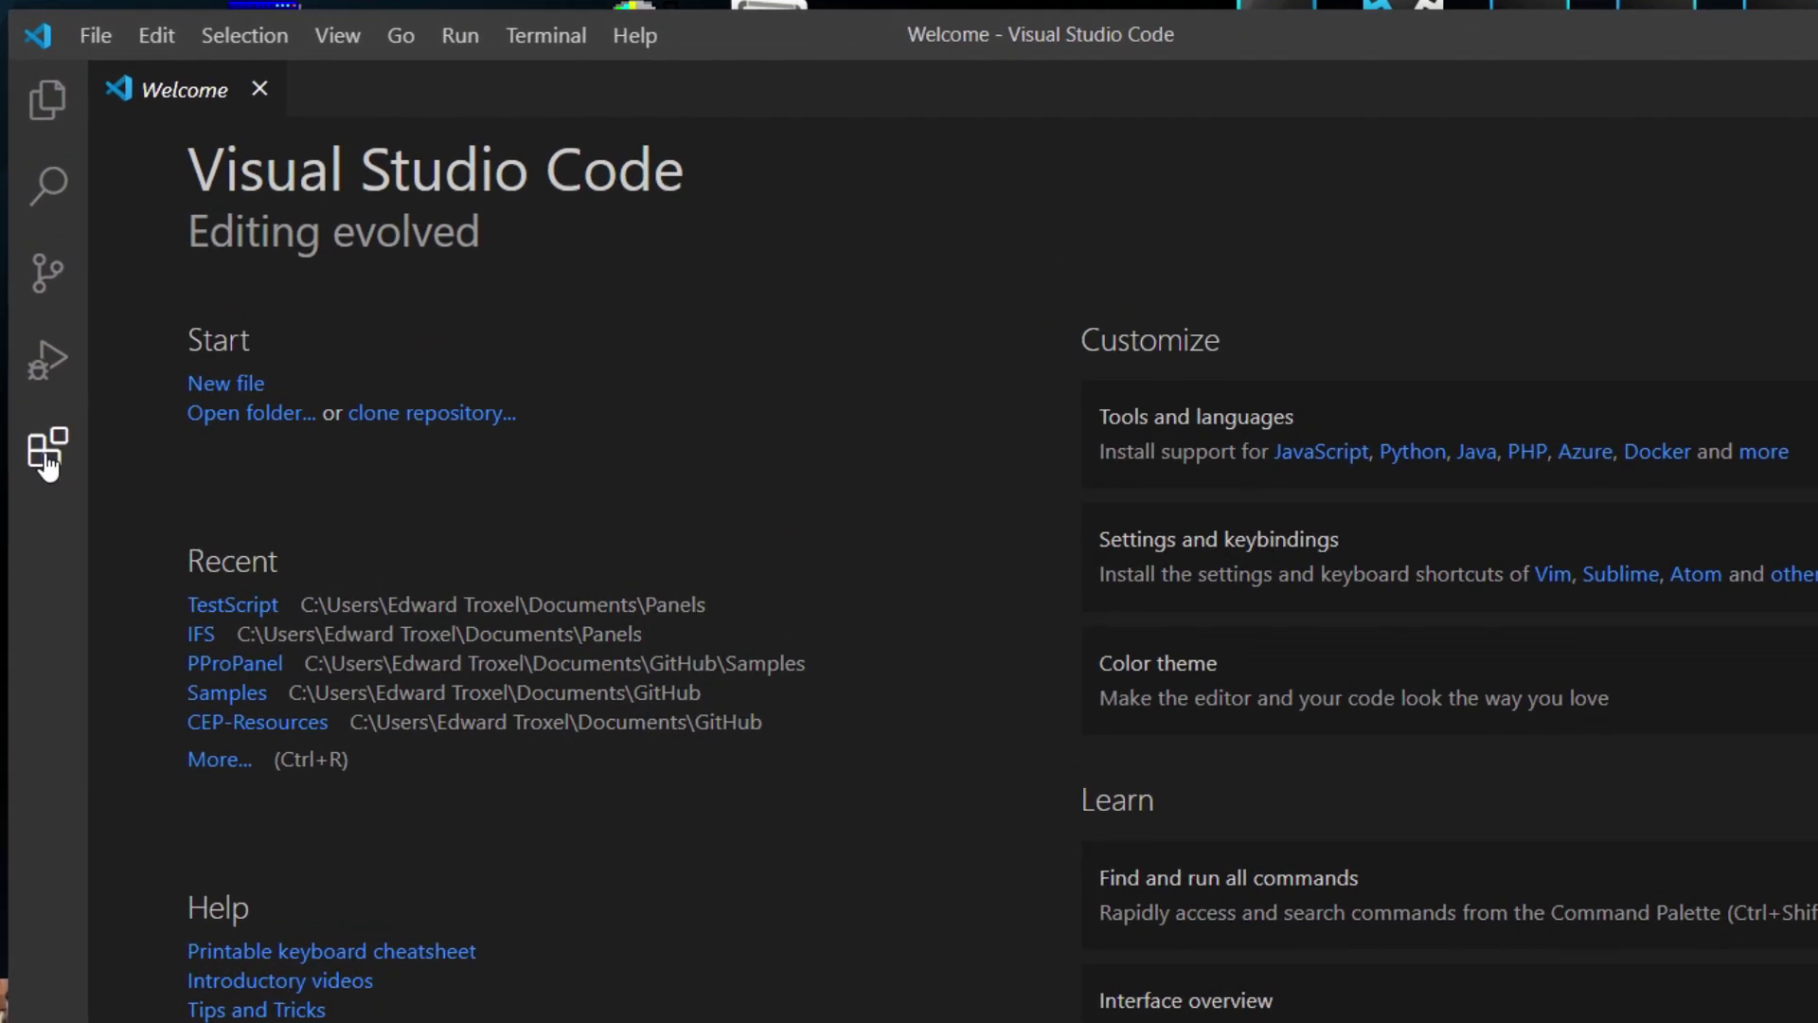
# - Search extensions for 'ExtendScript De' and show the ExtendScript Debugger v1.1.2 details page full width
pyautogui.click(48, 460)
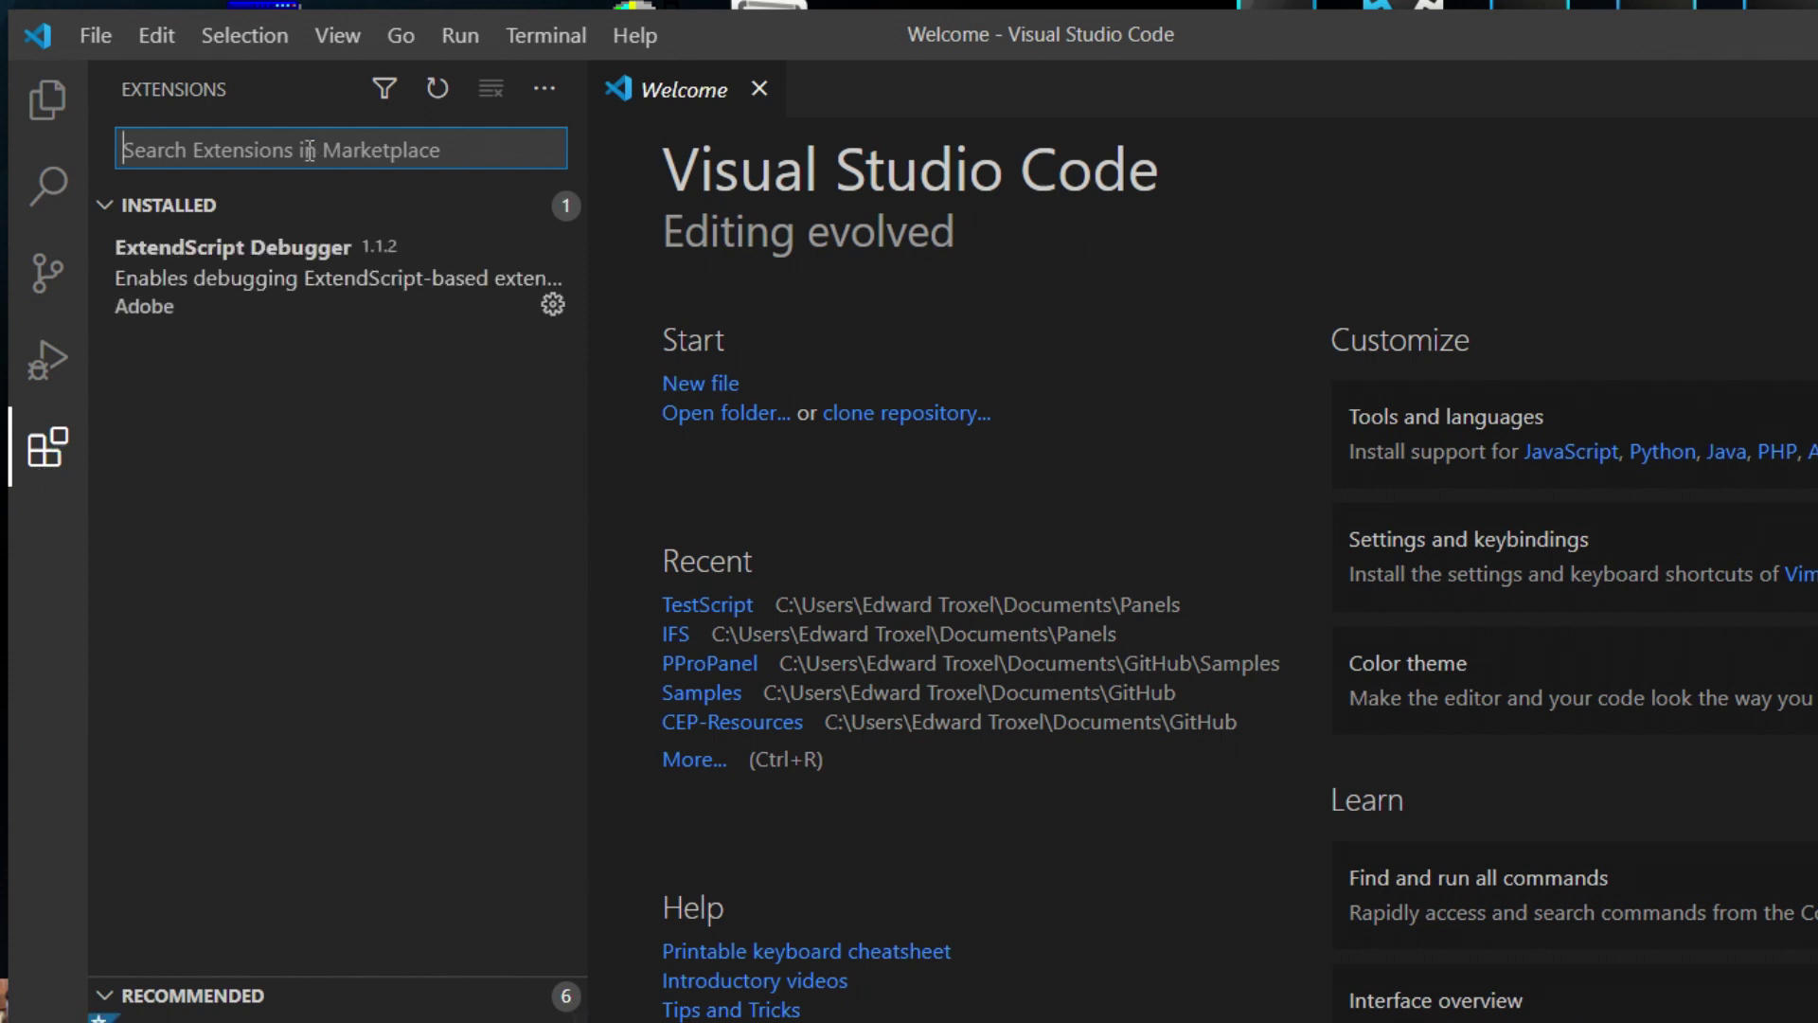
pyautogui.write('E')
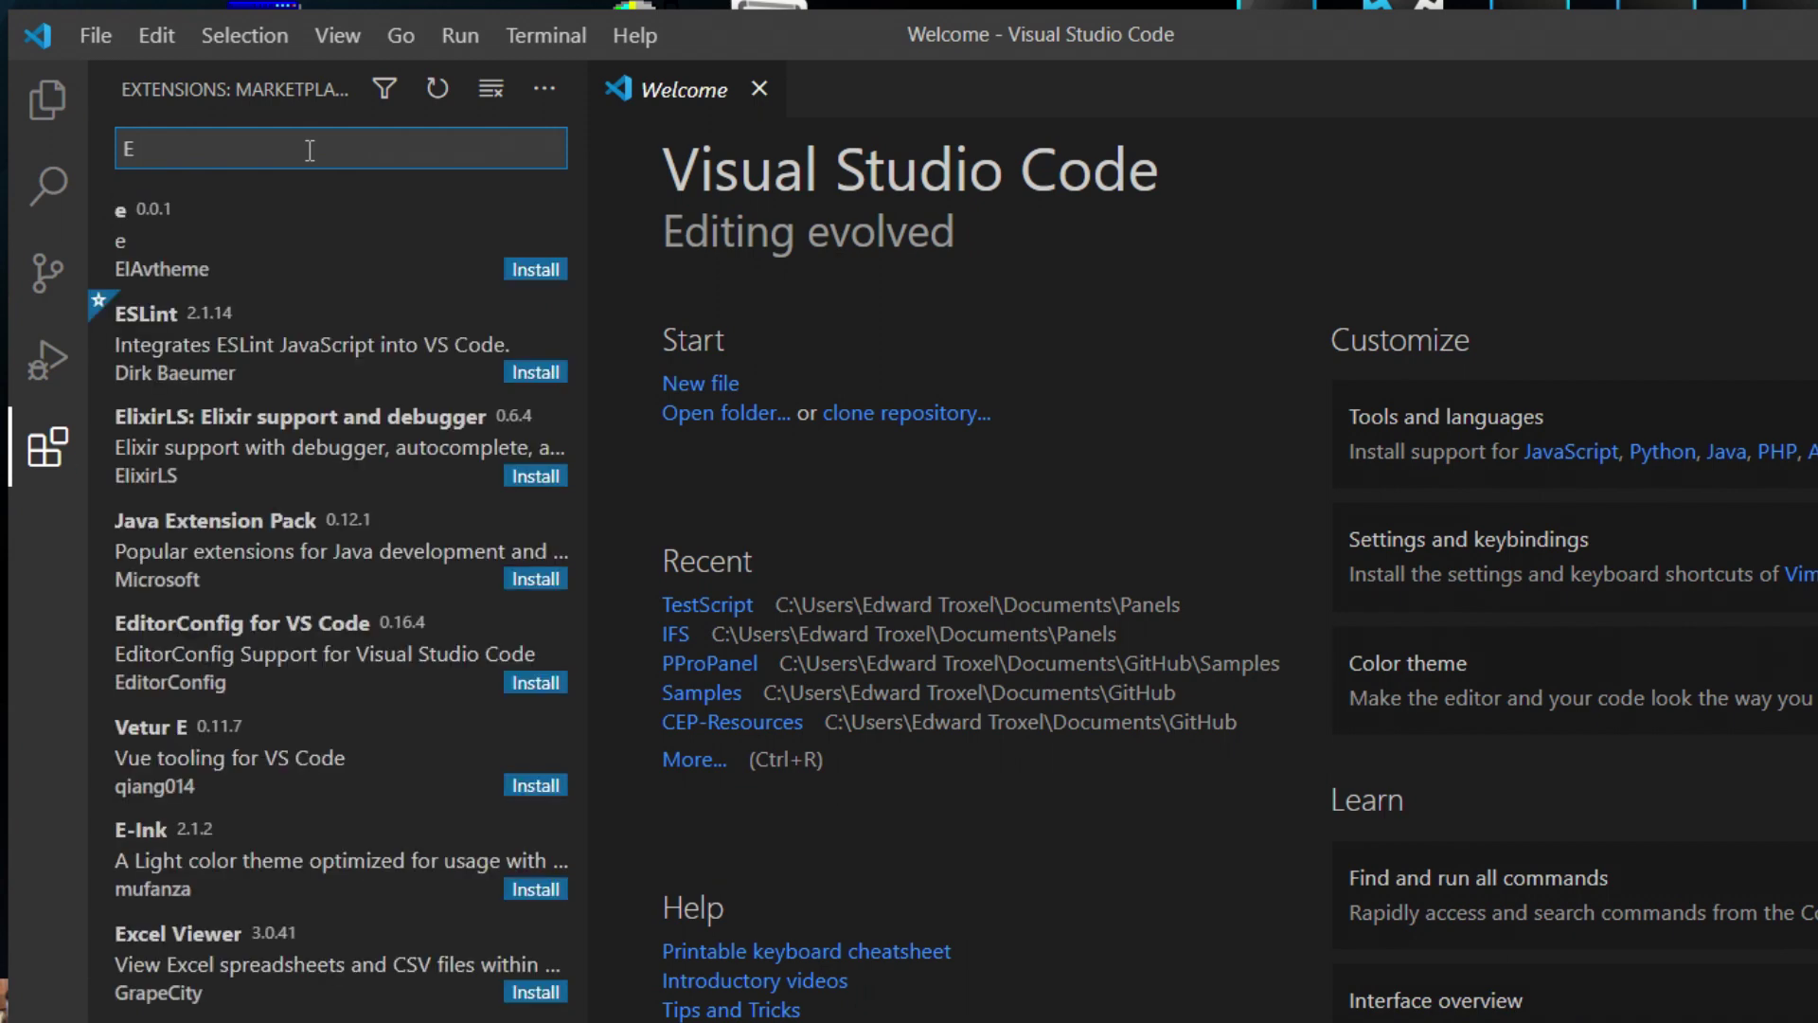
pyautogui.write('xtend')
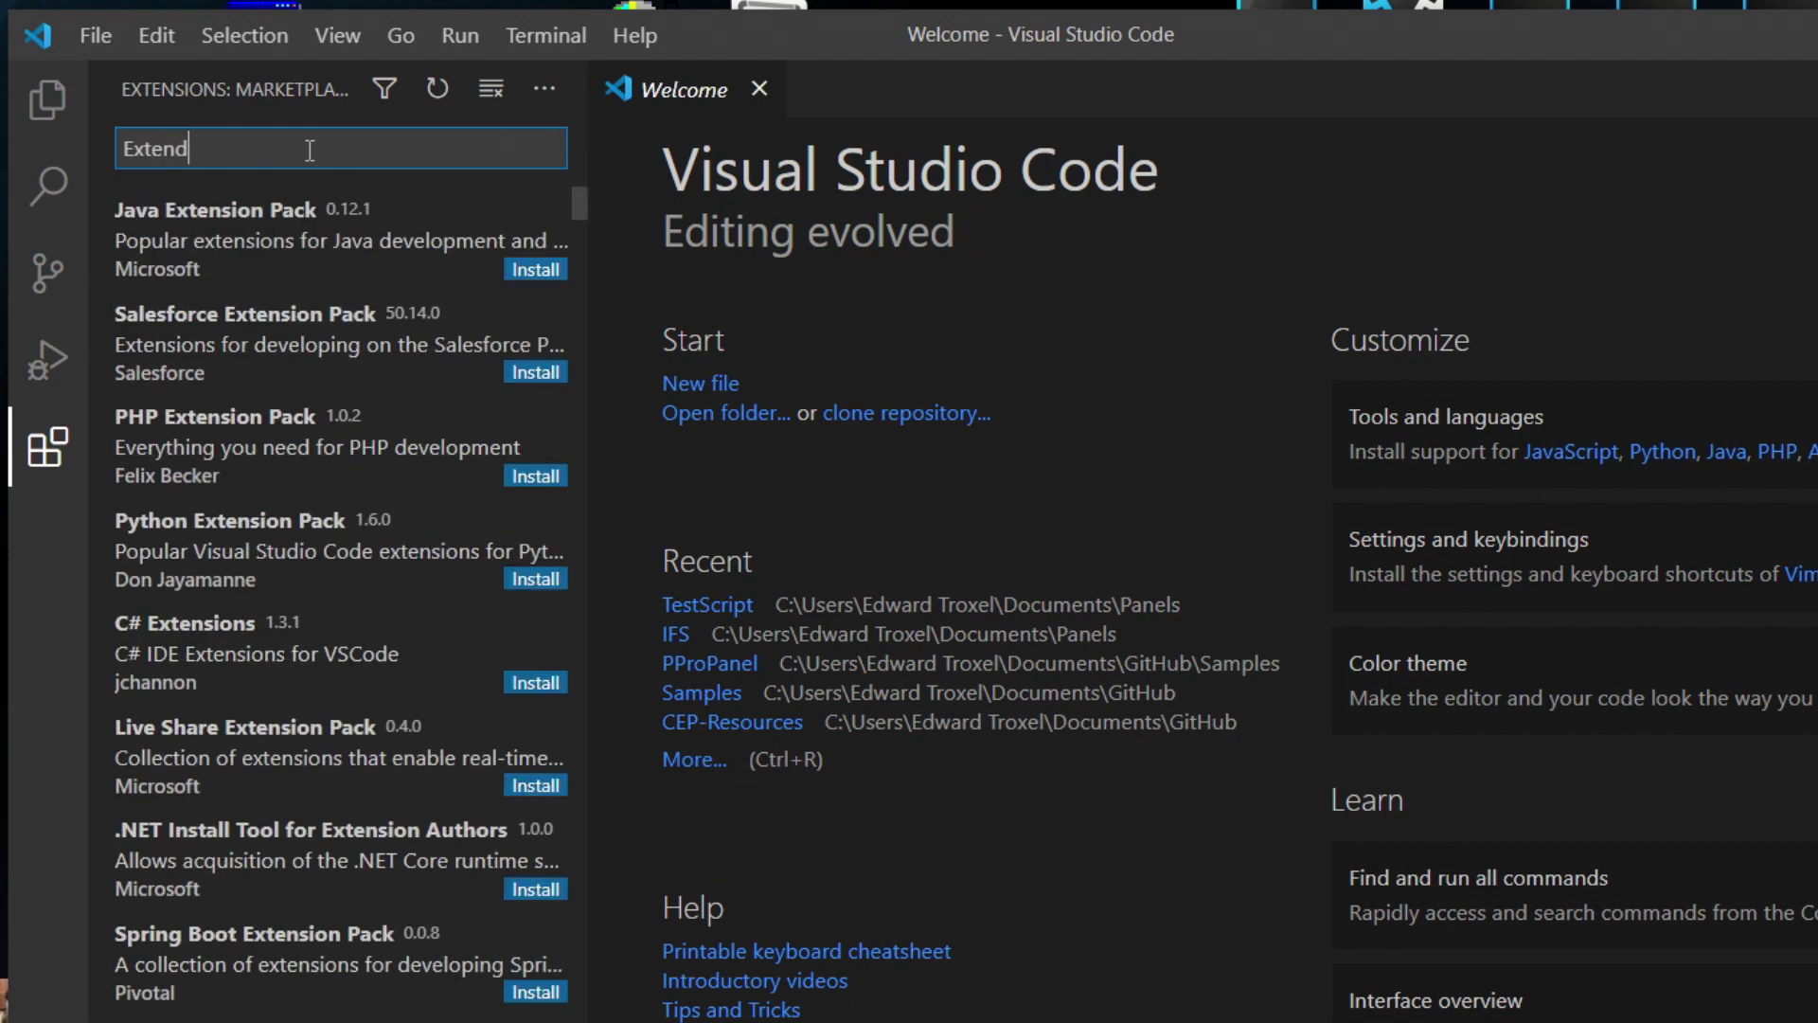
pyautogui.write('Scrip')
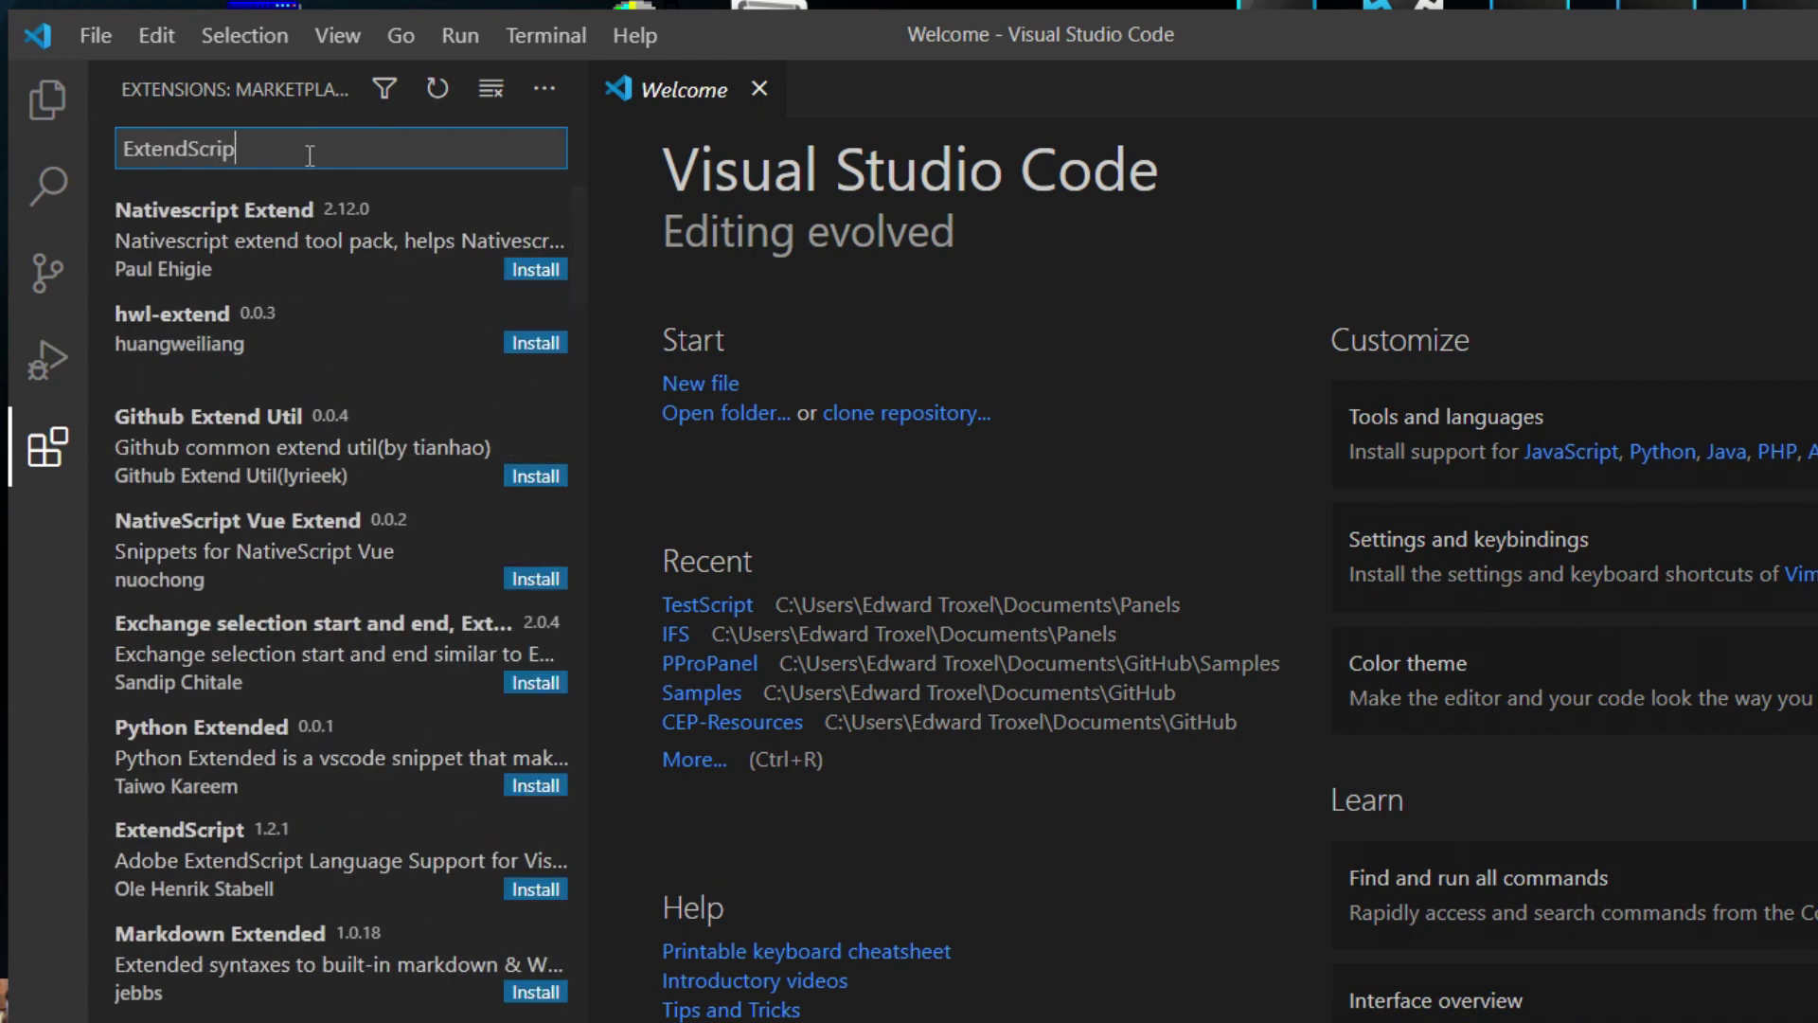
pyautogui.write('t De')
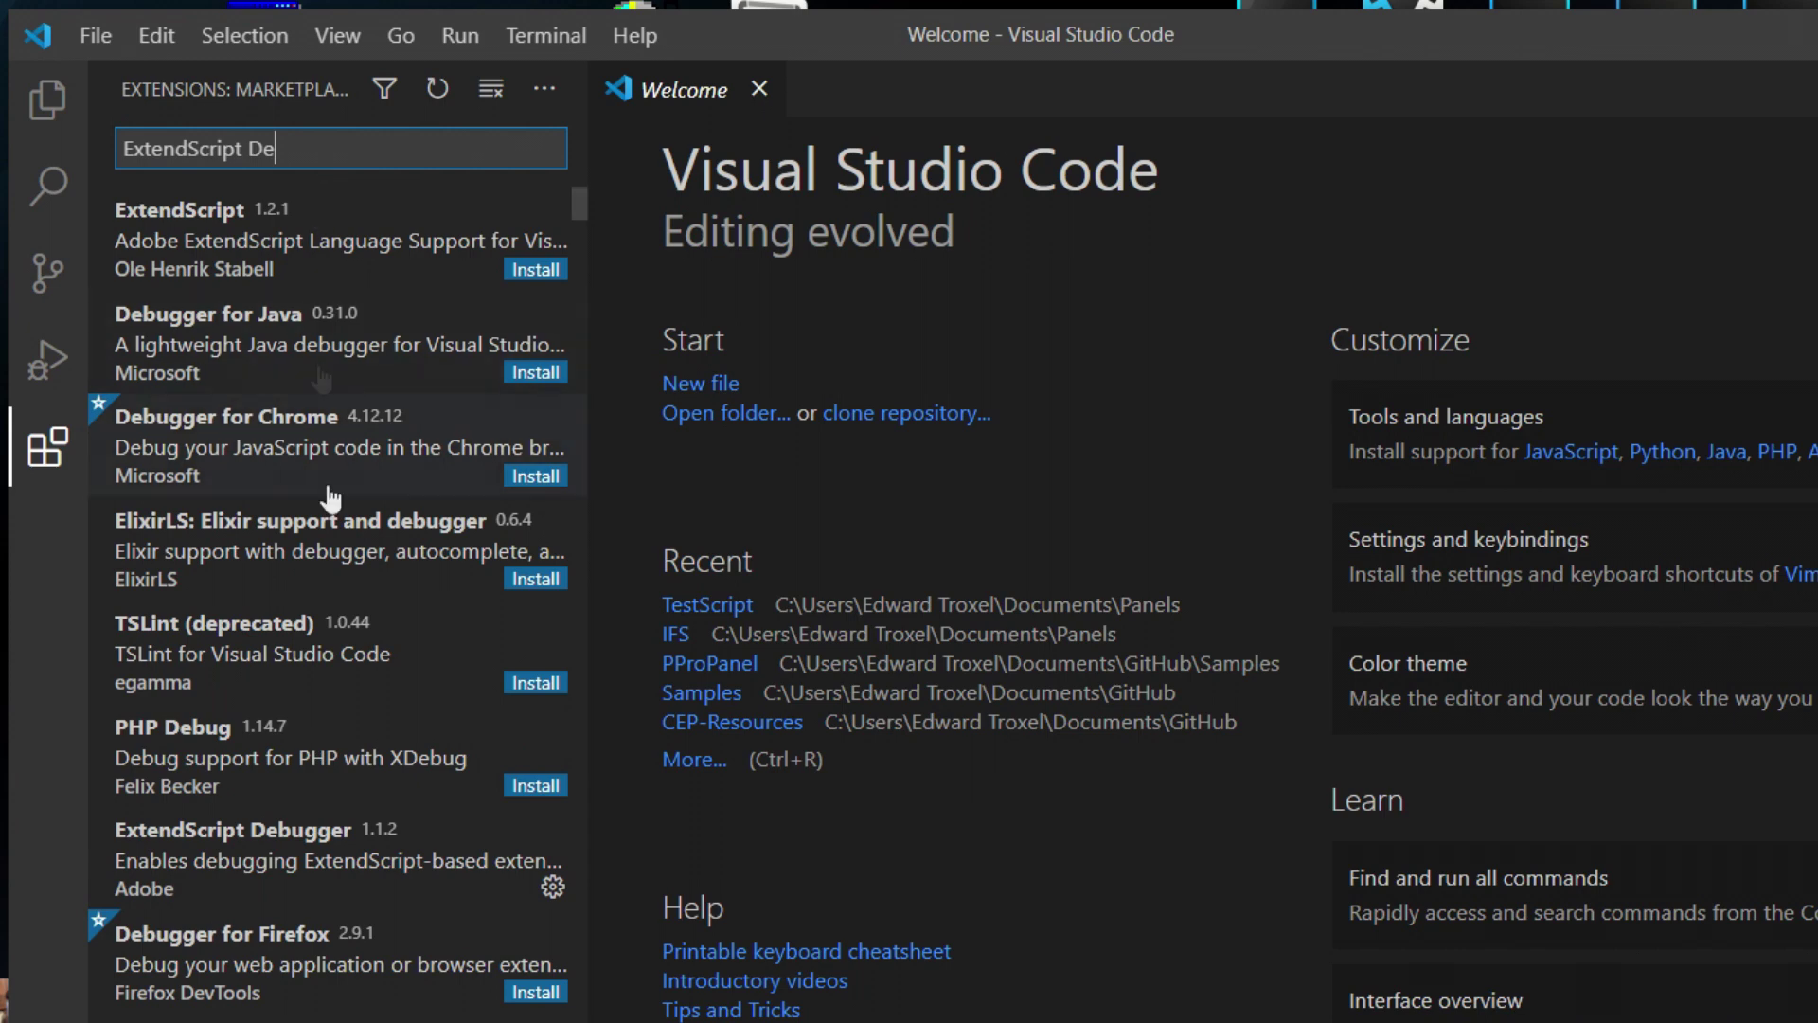
pyautogui.click(181, 865)
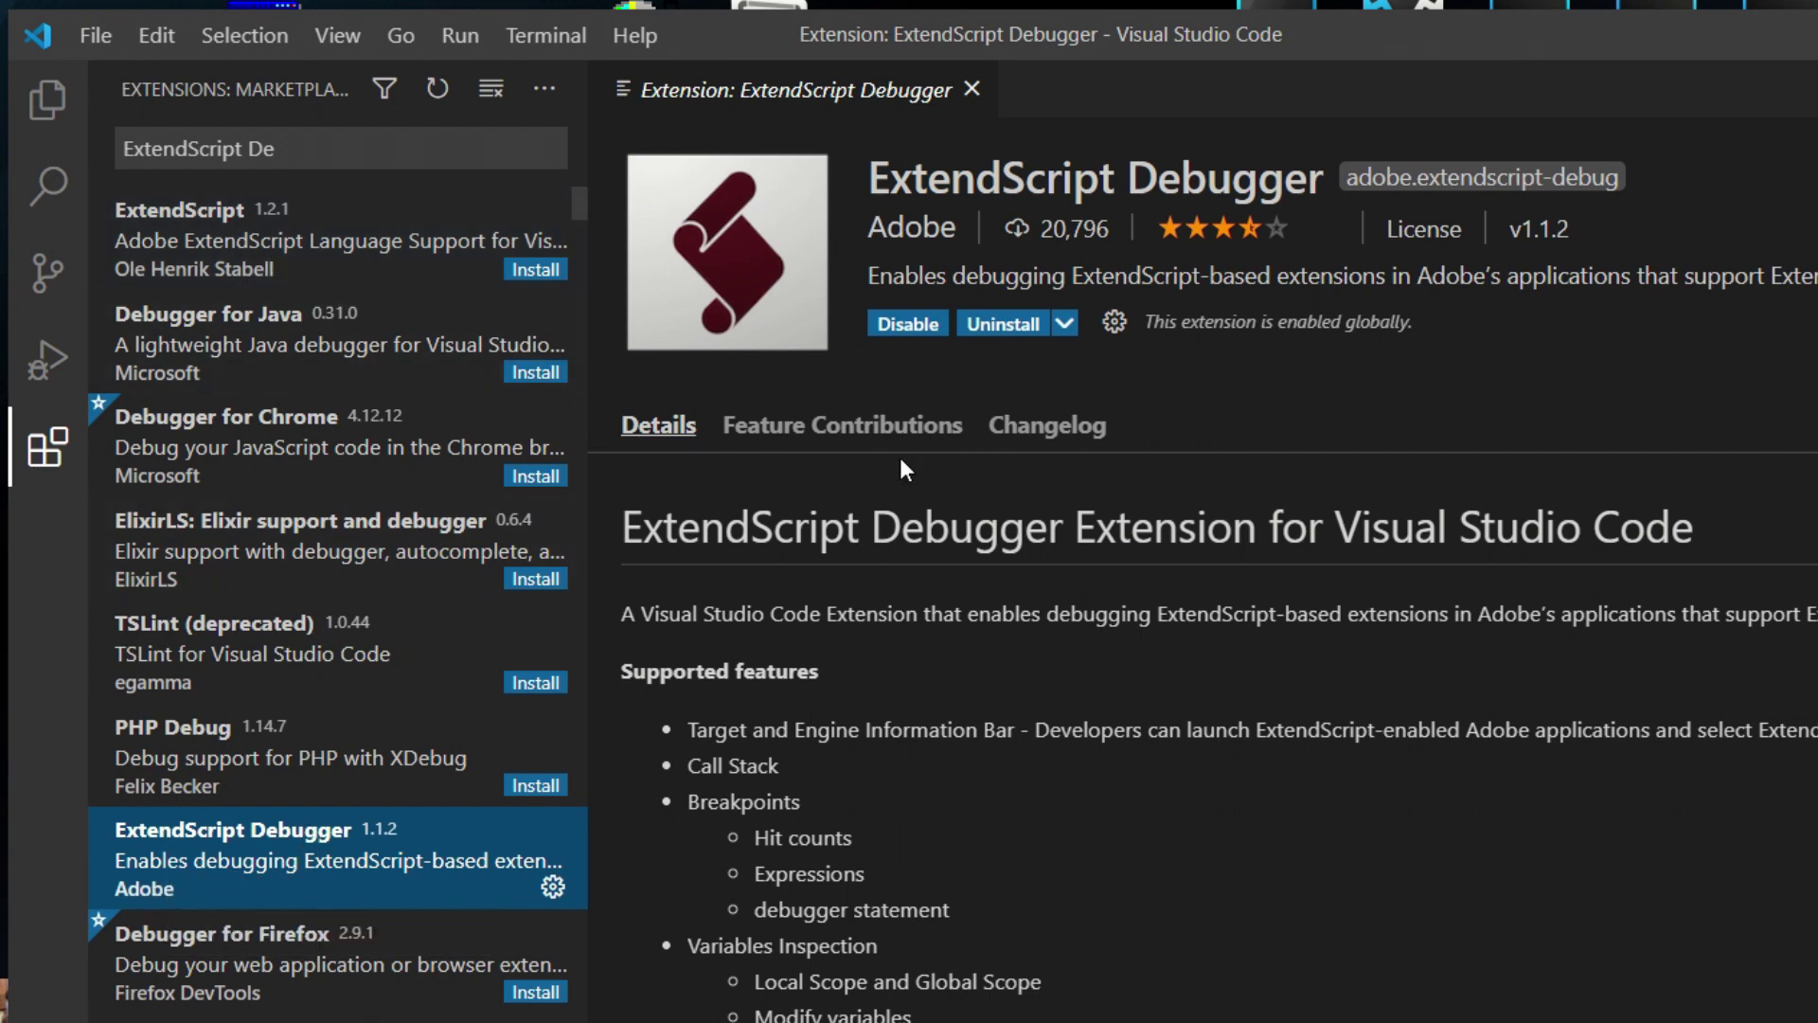
pyautogui.click(45, 453)
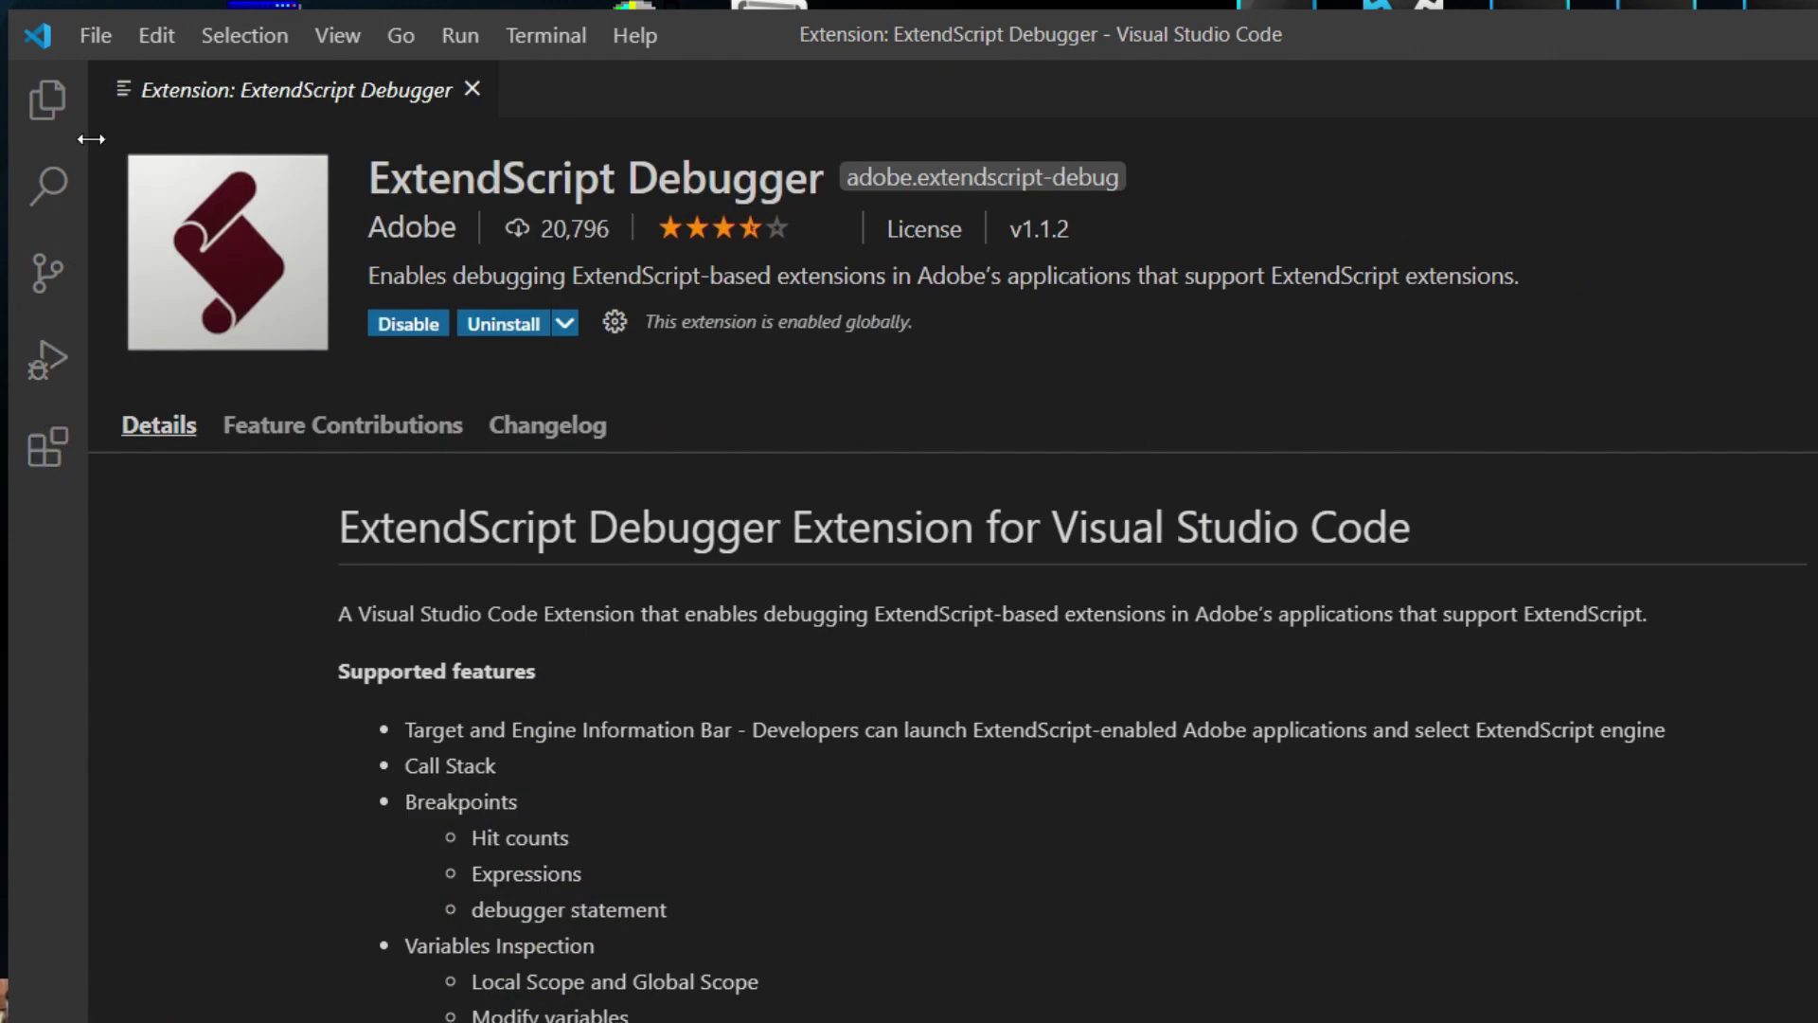
# - Open C:\Test Scripts\Premiere Test as the workspace folder
pyautogui.click(97, 42)
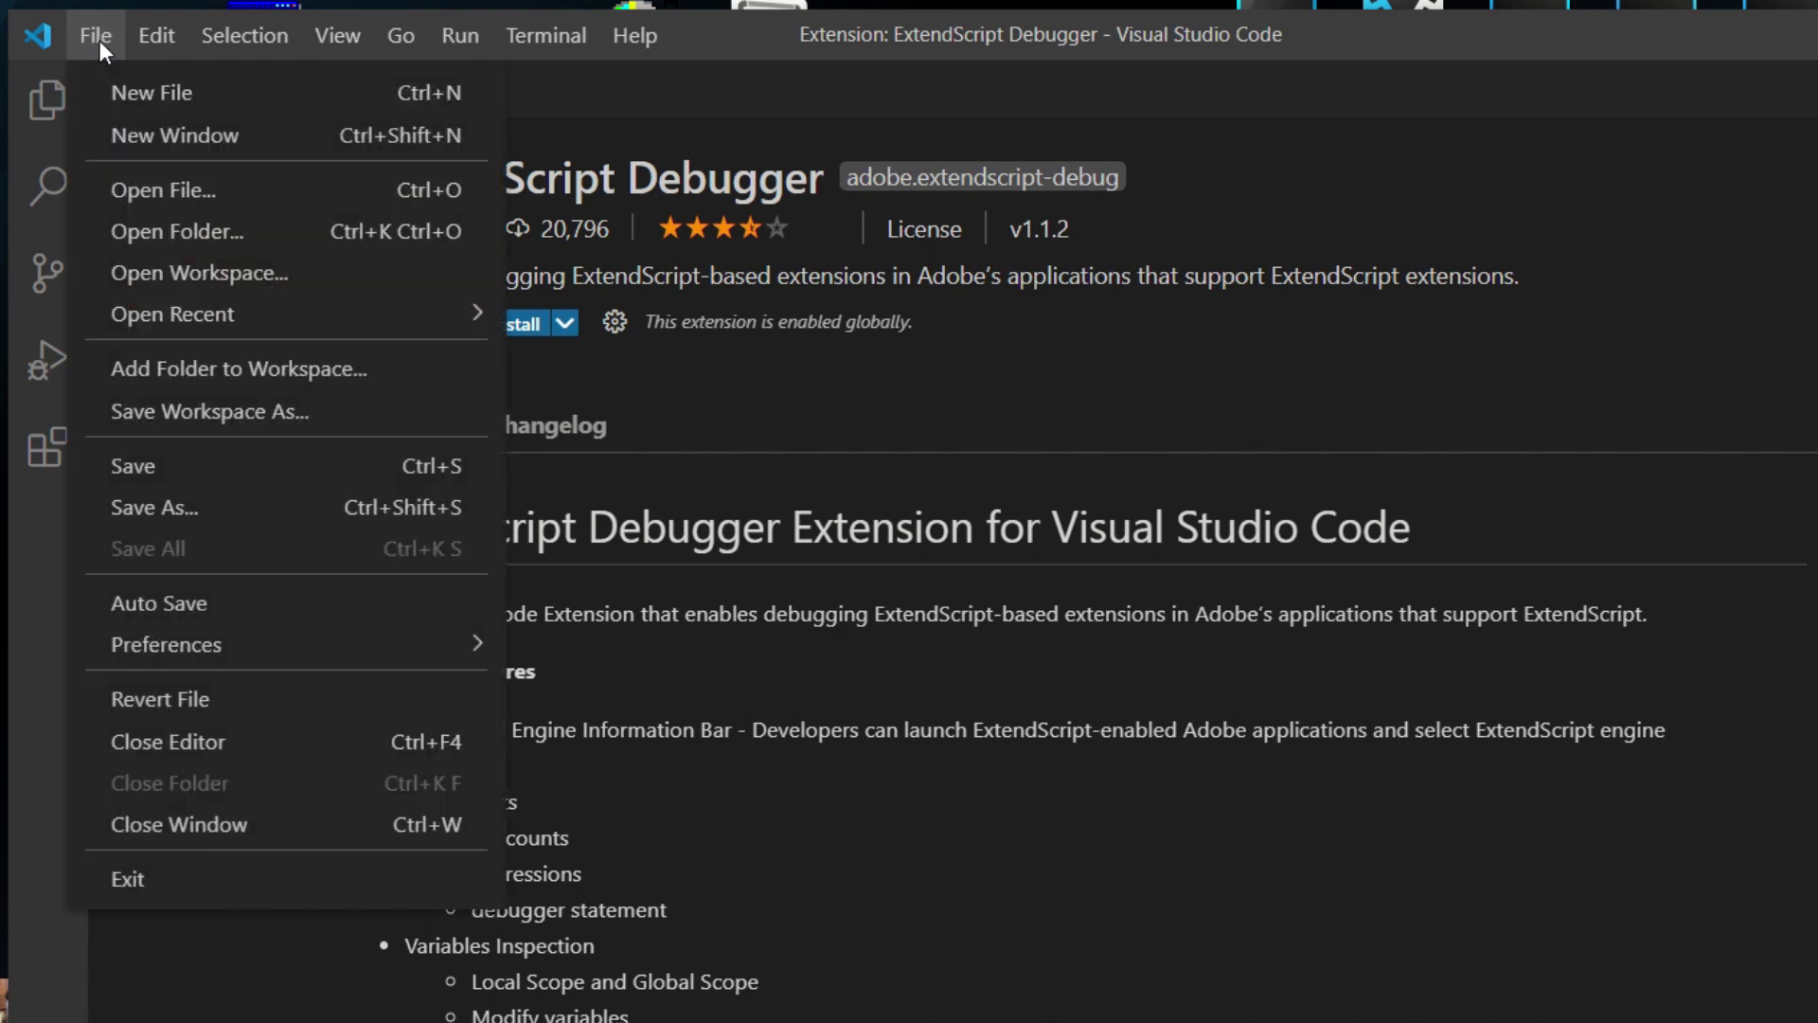
pyautogui.click(142, 231)
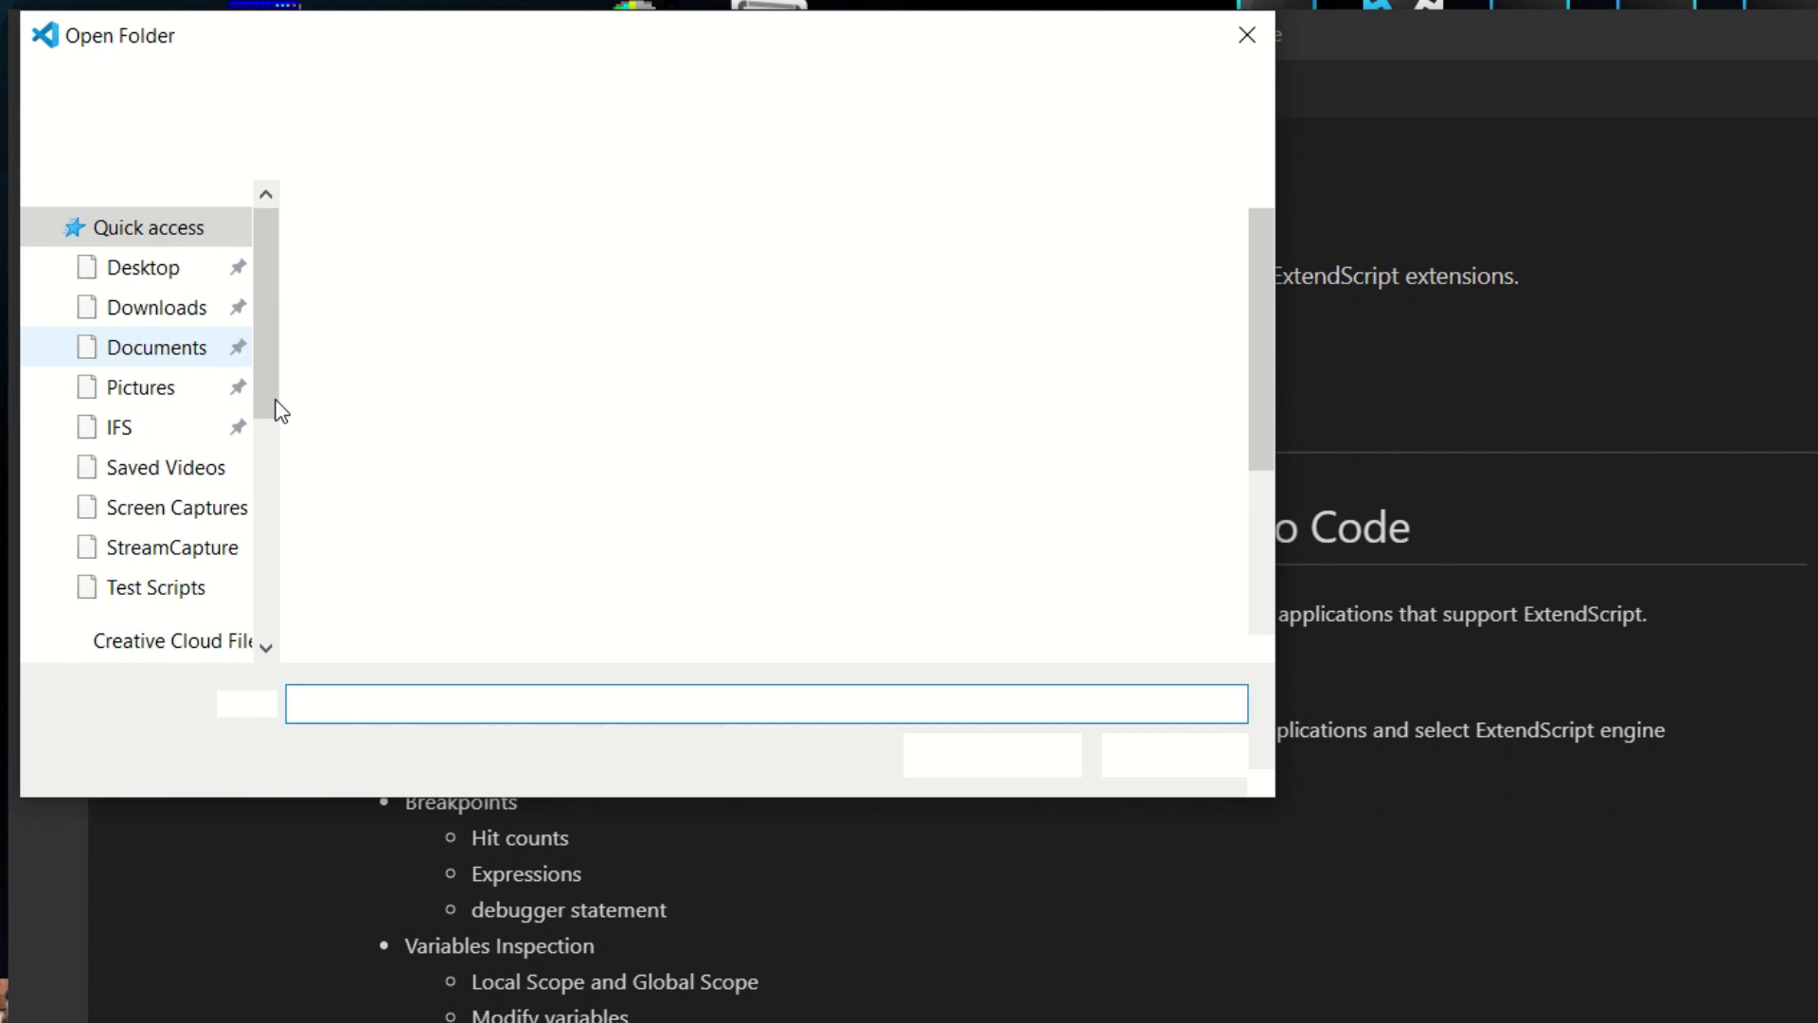
pyautogui.click(144, 587)
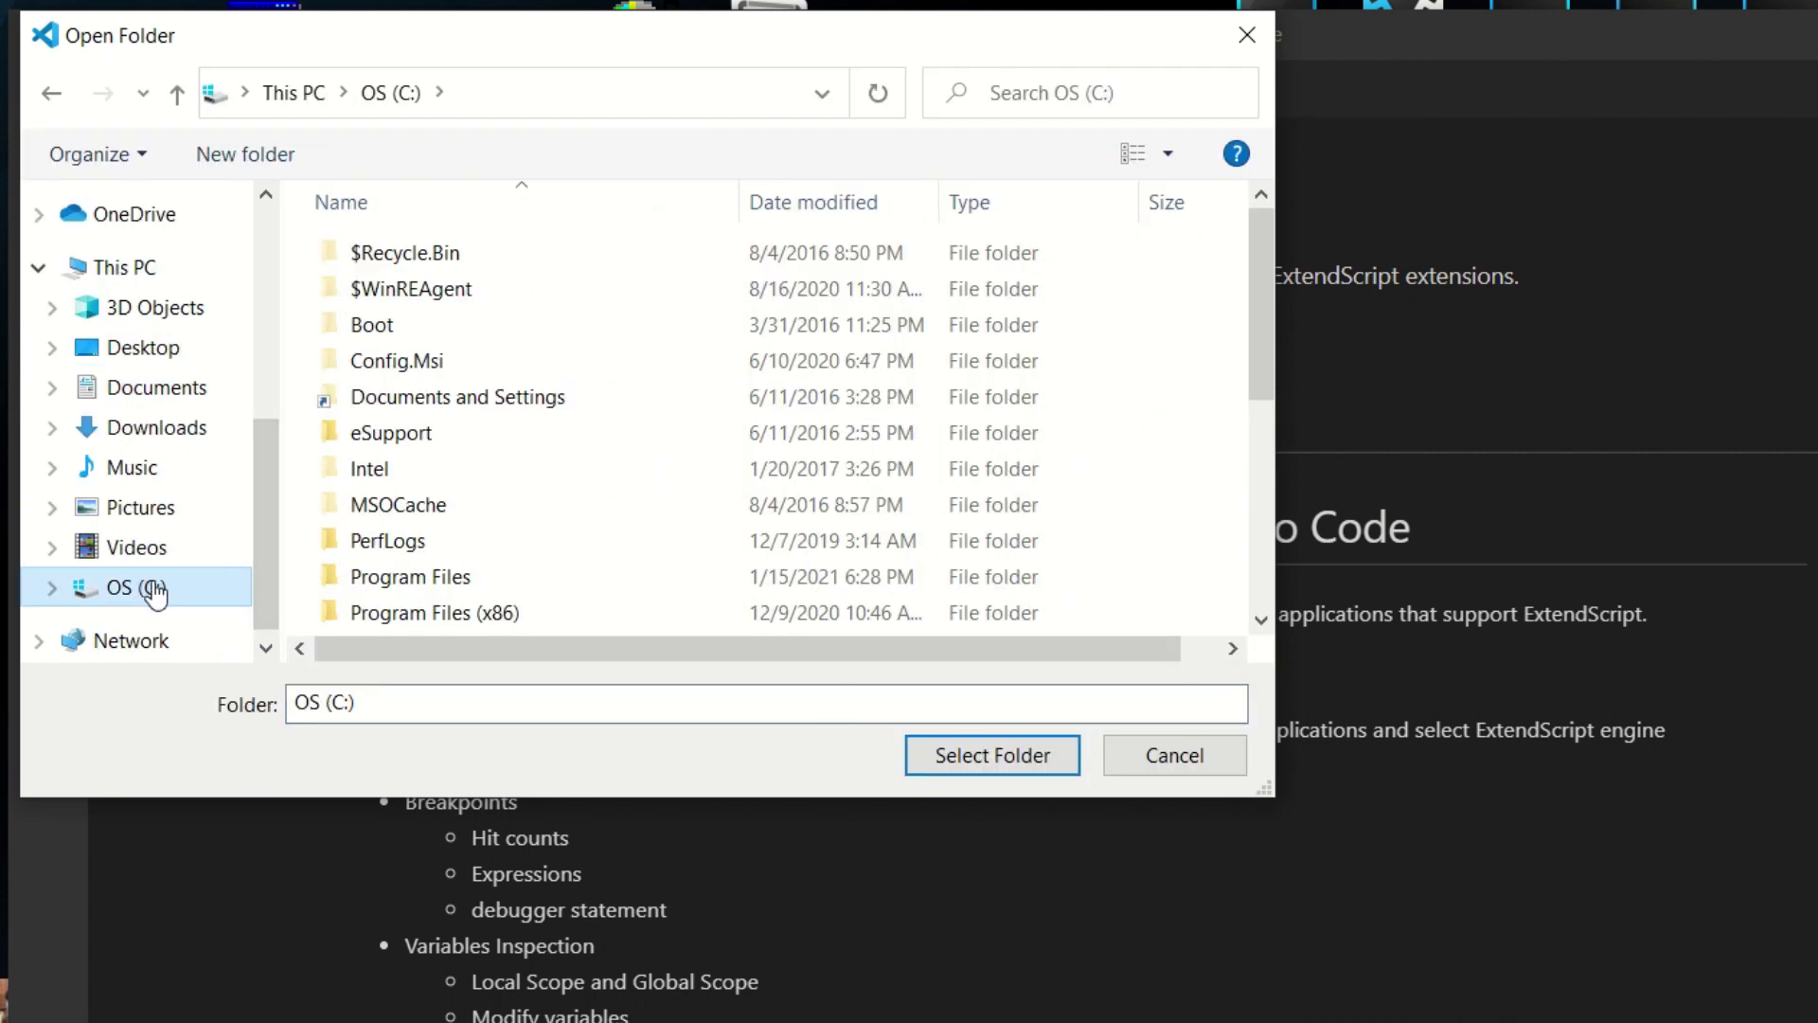
pyautogui.scroll(-4, 752, 439)
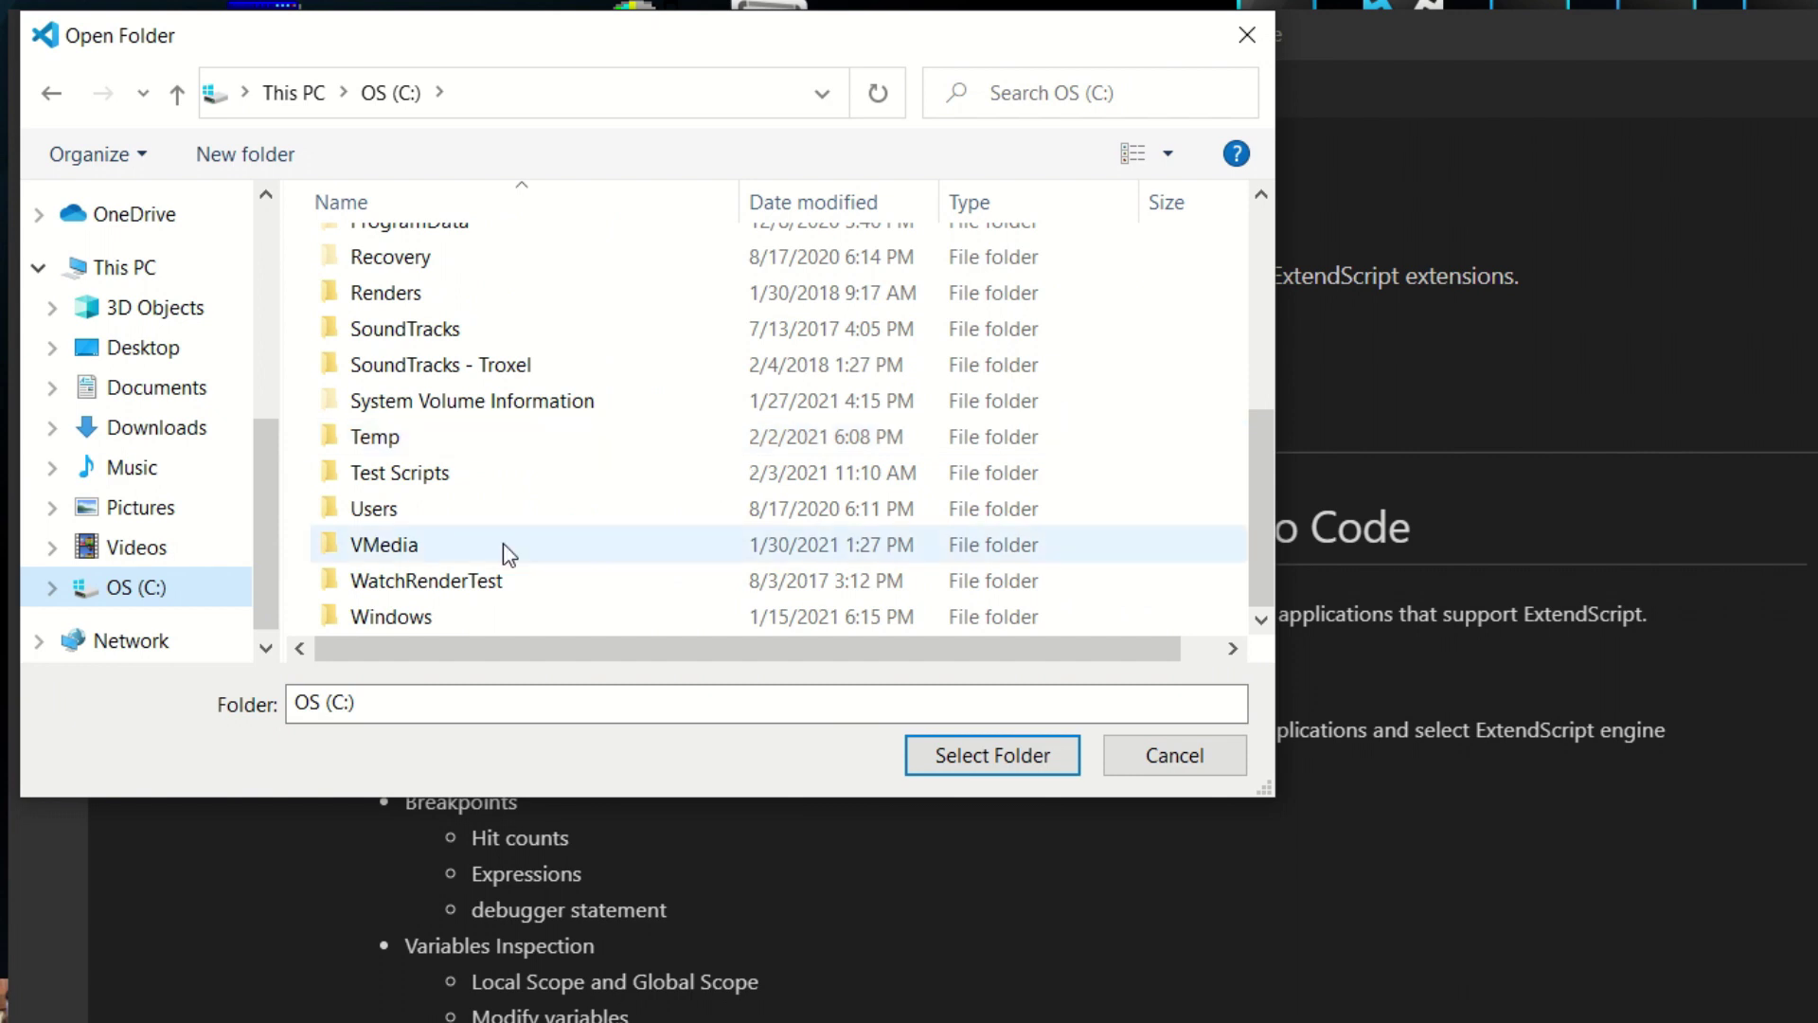
pyautogui.doubleClick(447, 484)
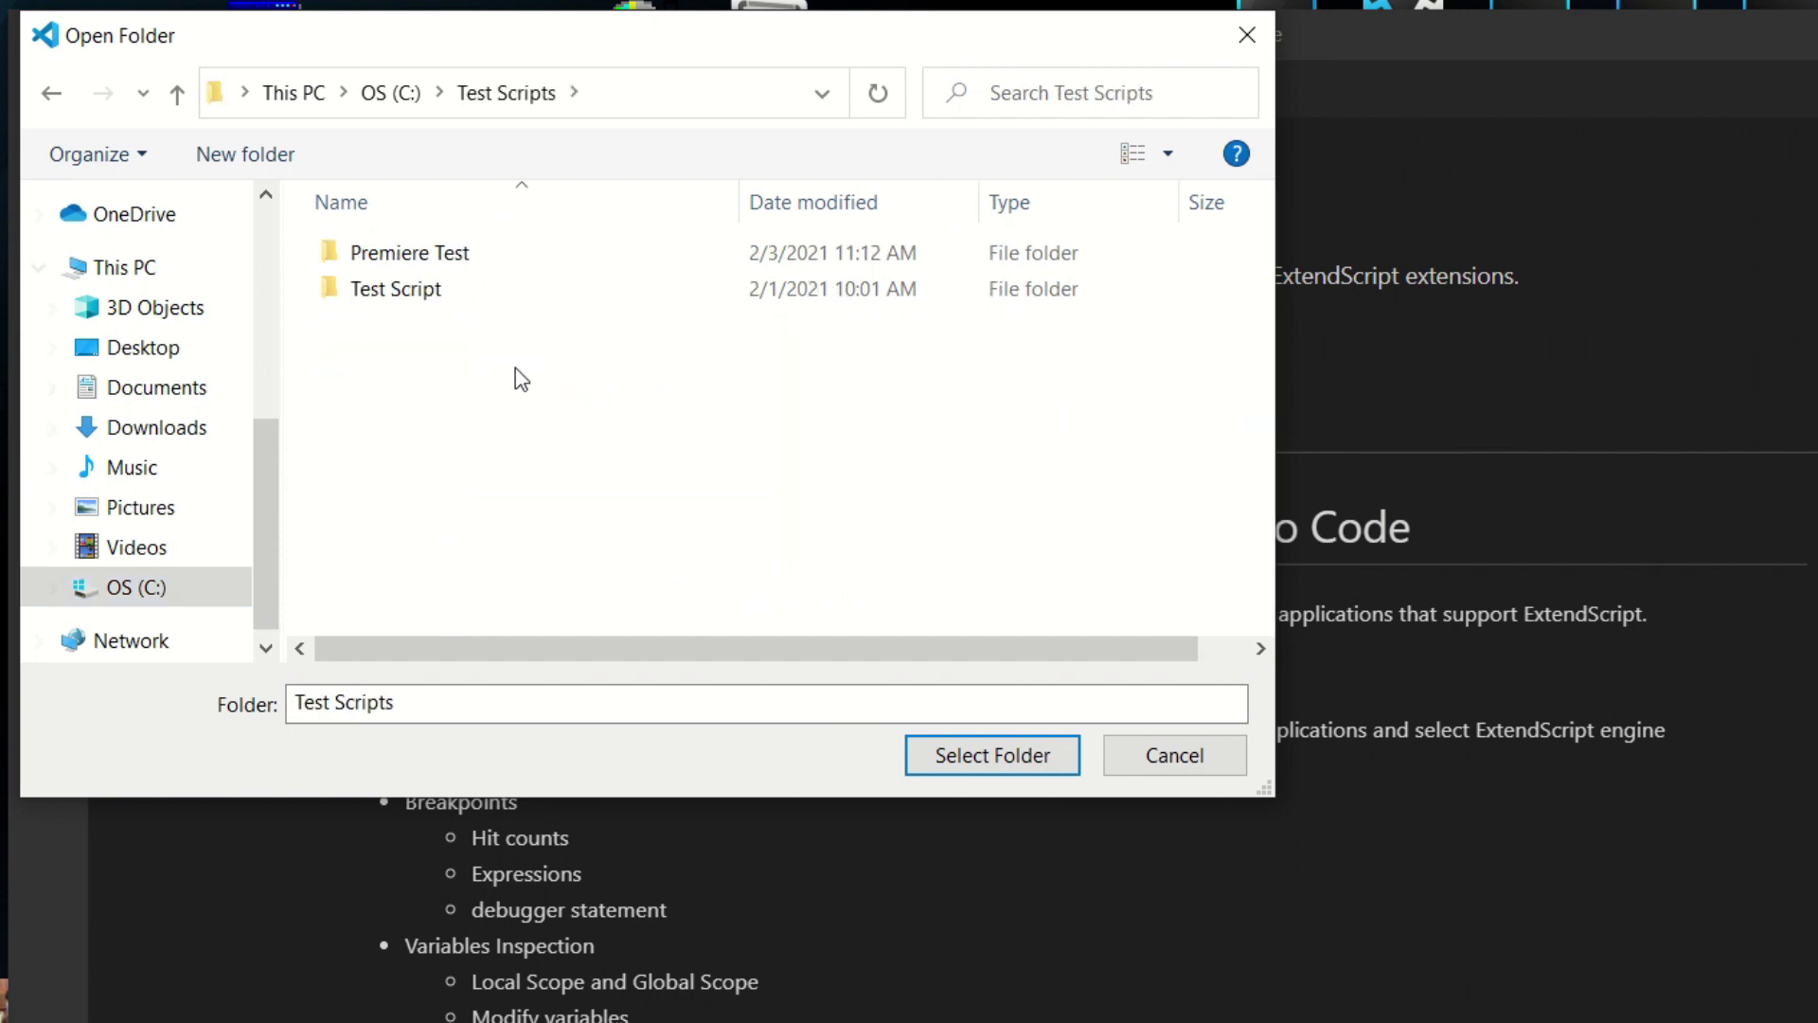
pyautogui.click(410, 257)
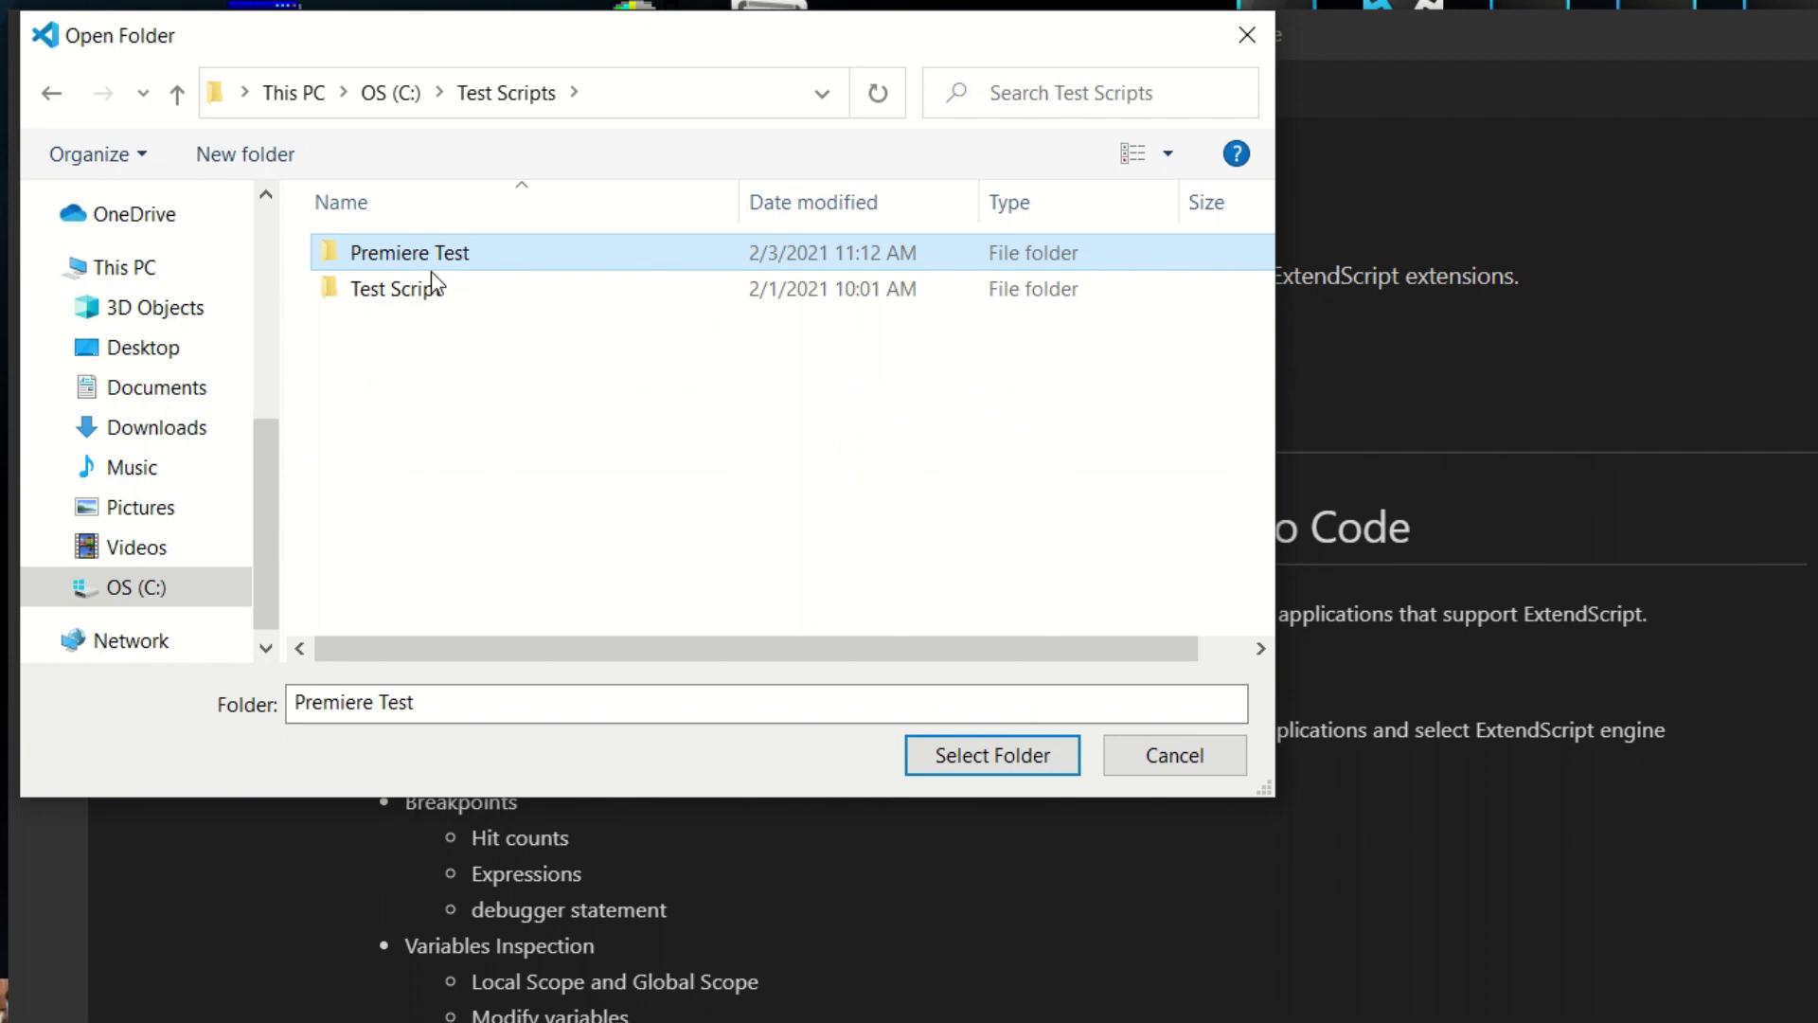
pyautogui.click(968, 757)
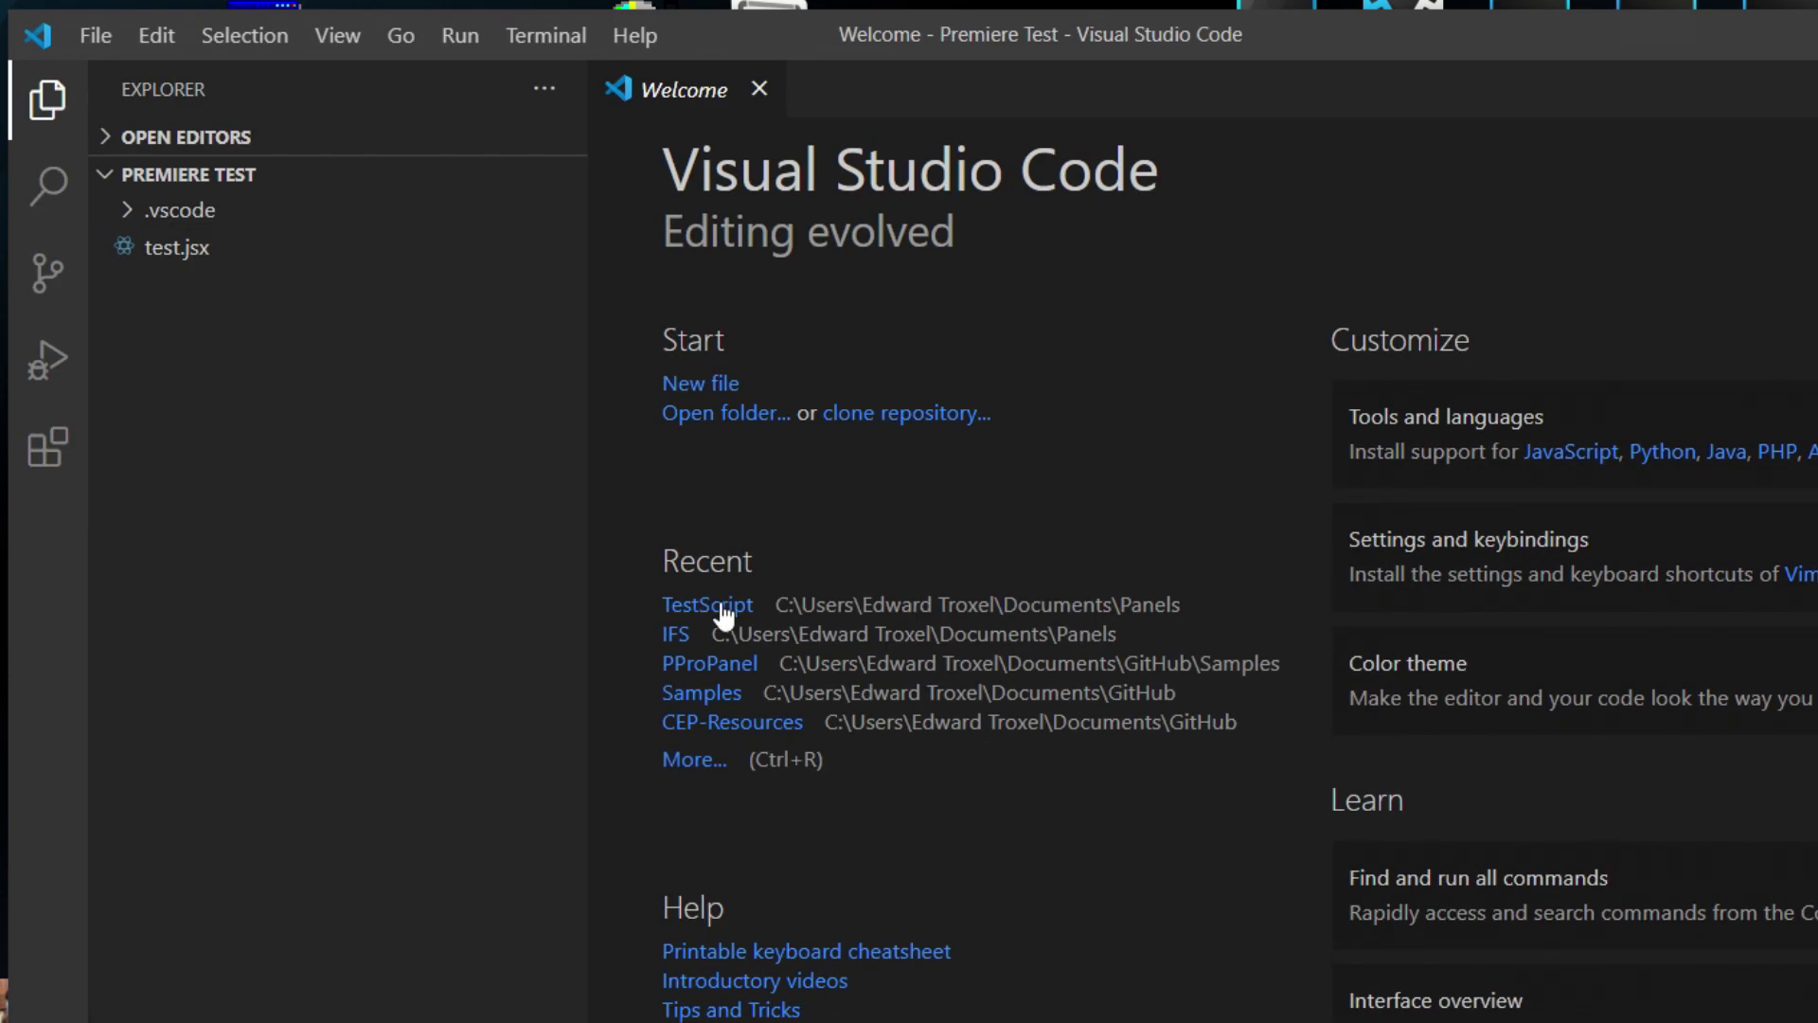
# - Expand .vscode, glance at the empty test.jsx, and open launch.json
pyautogui.click(128, 216)
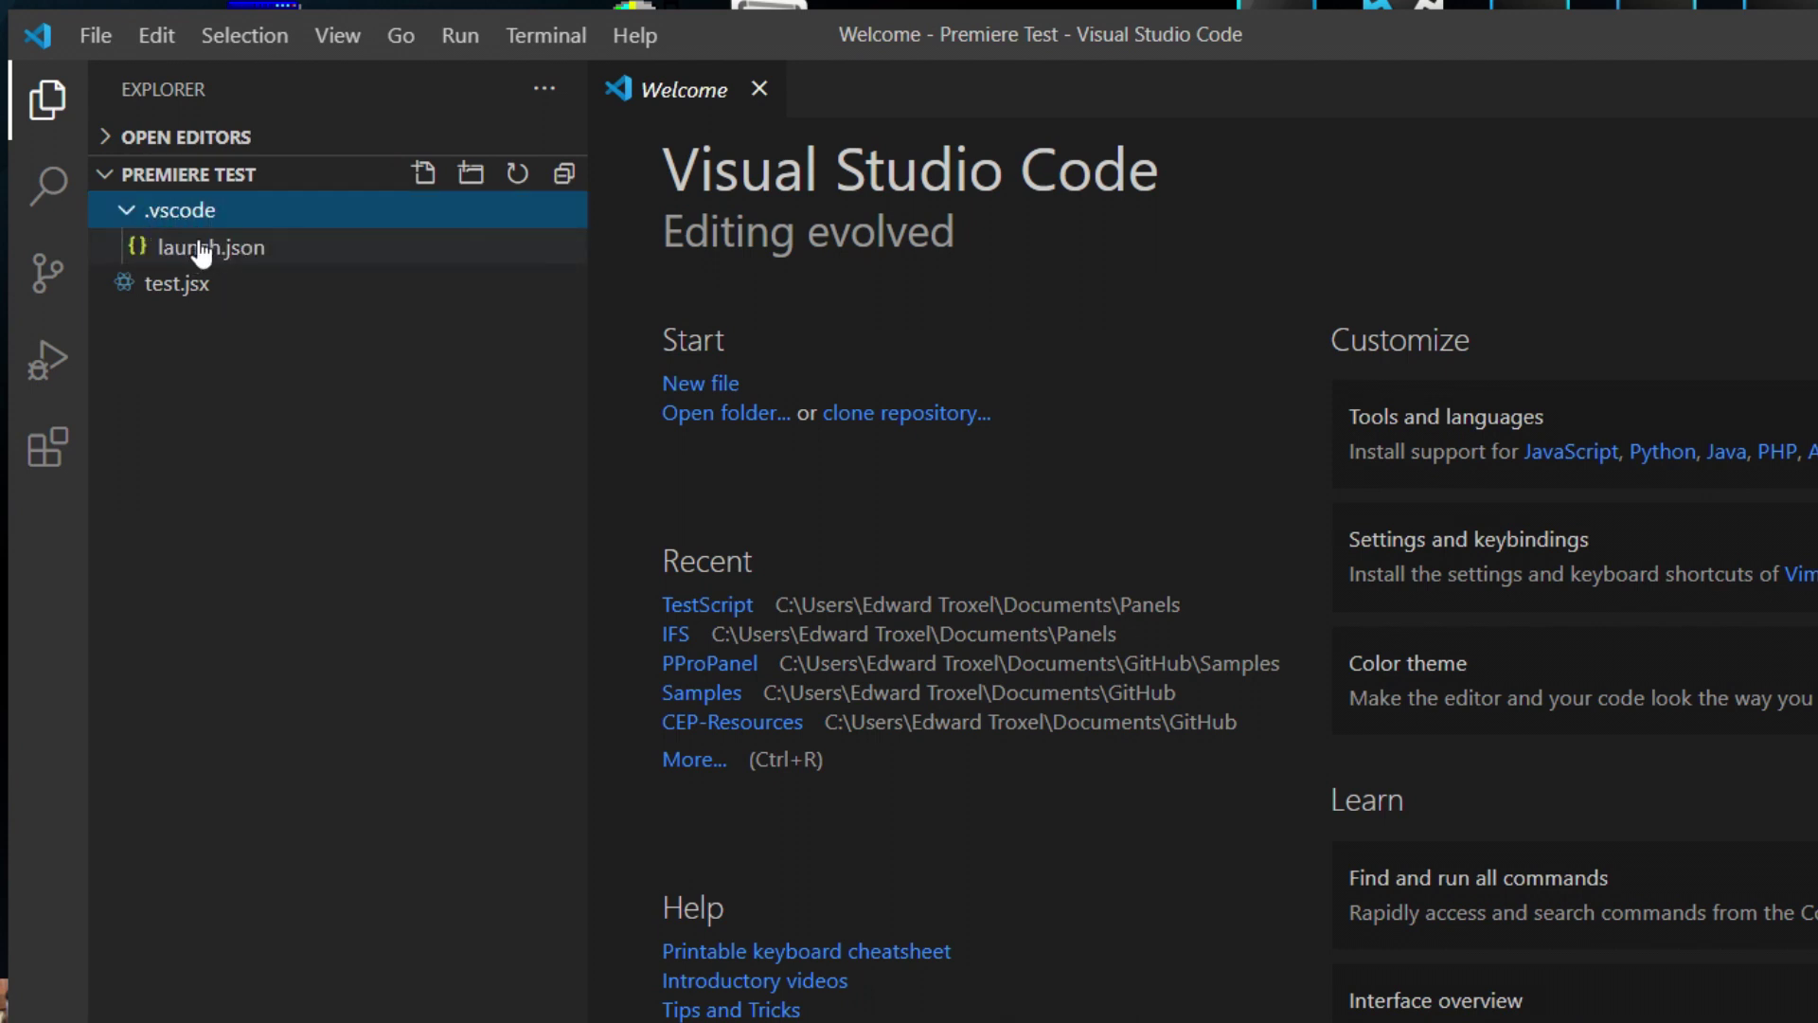
pyautogui.click(164, 289)
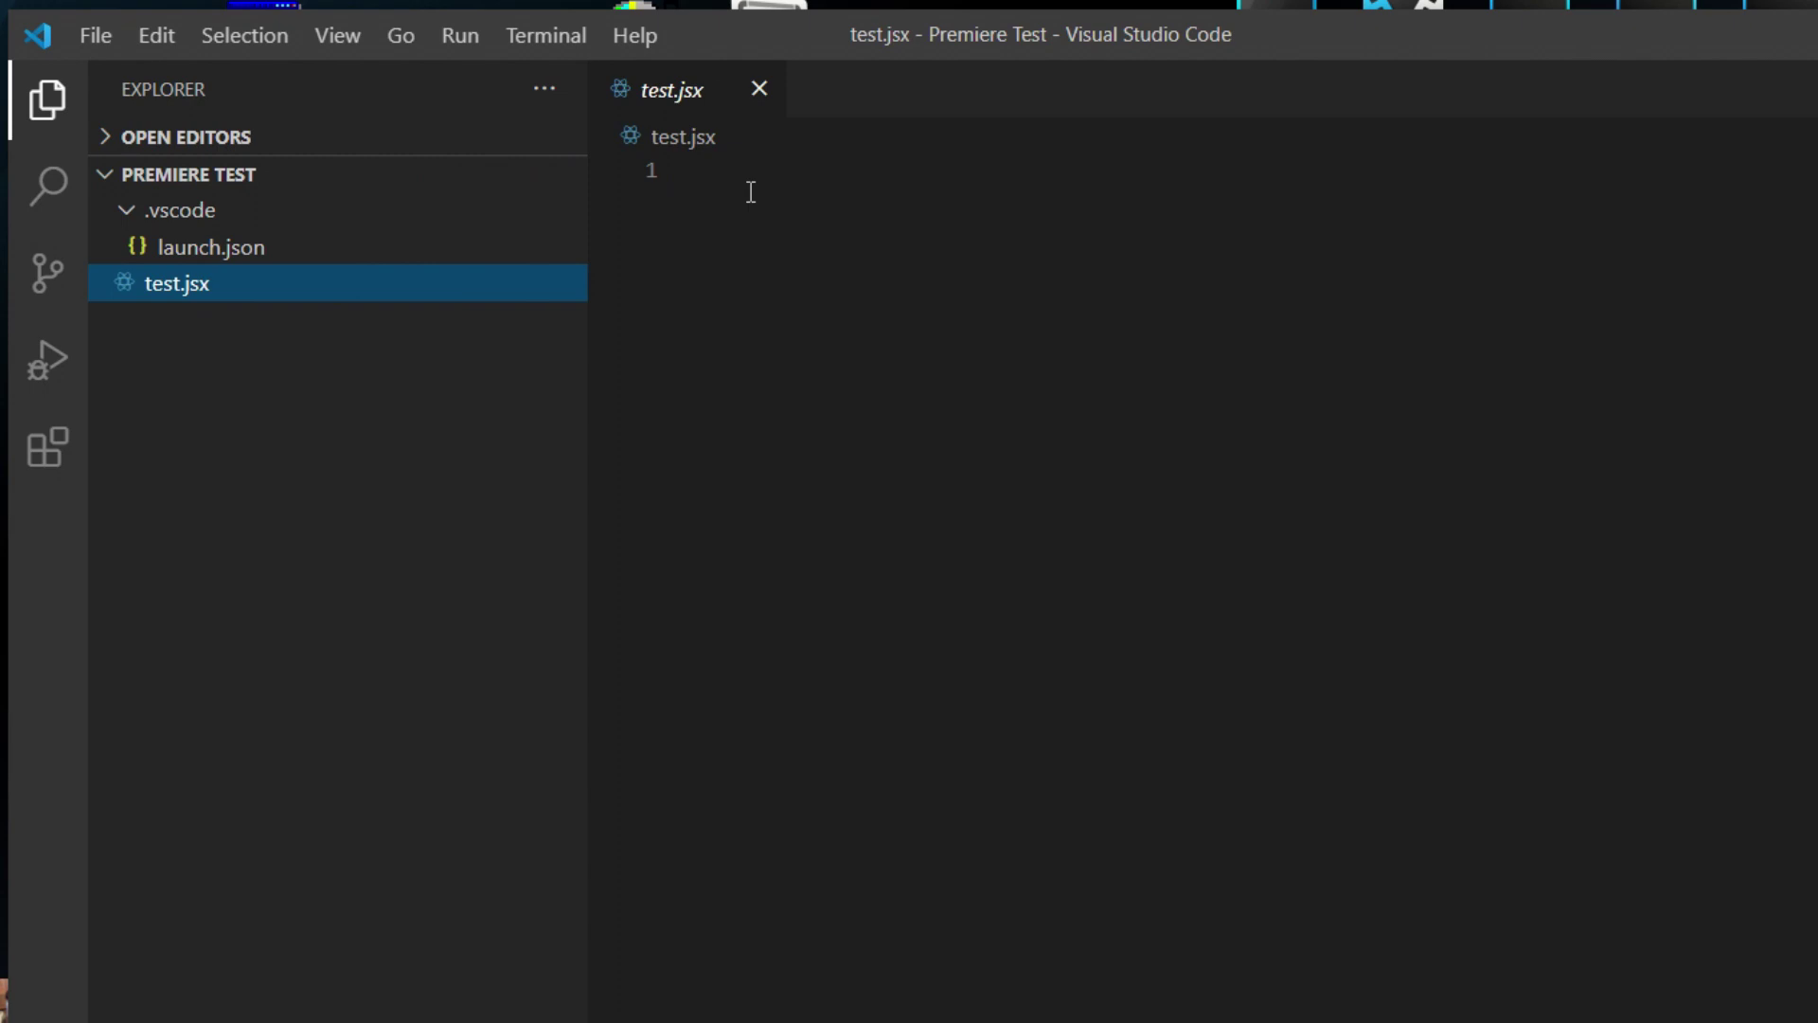
pyautogui.click(192, 252)
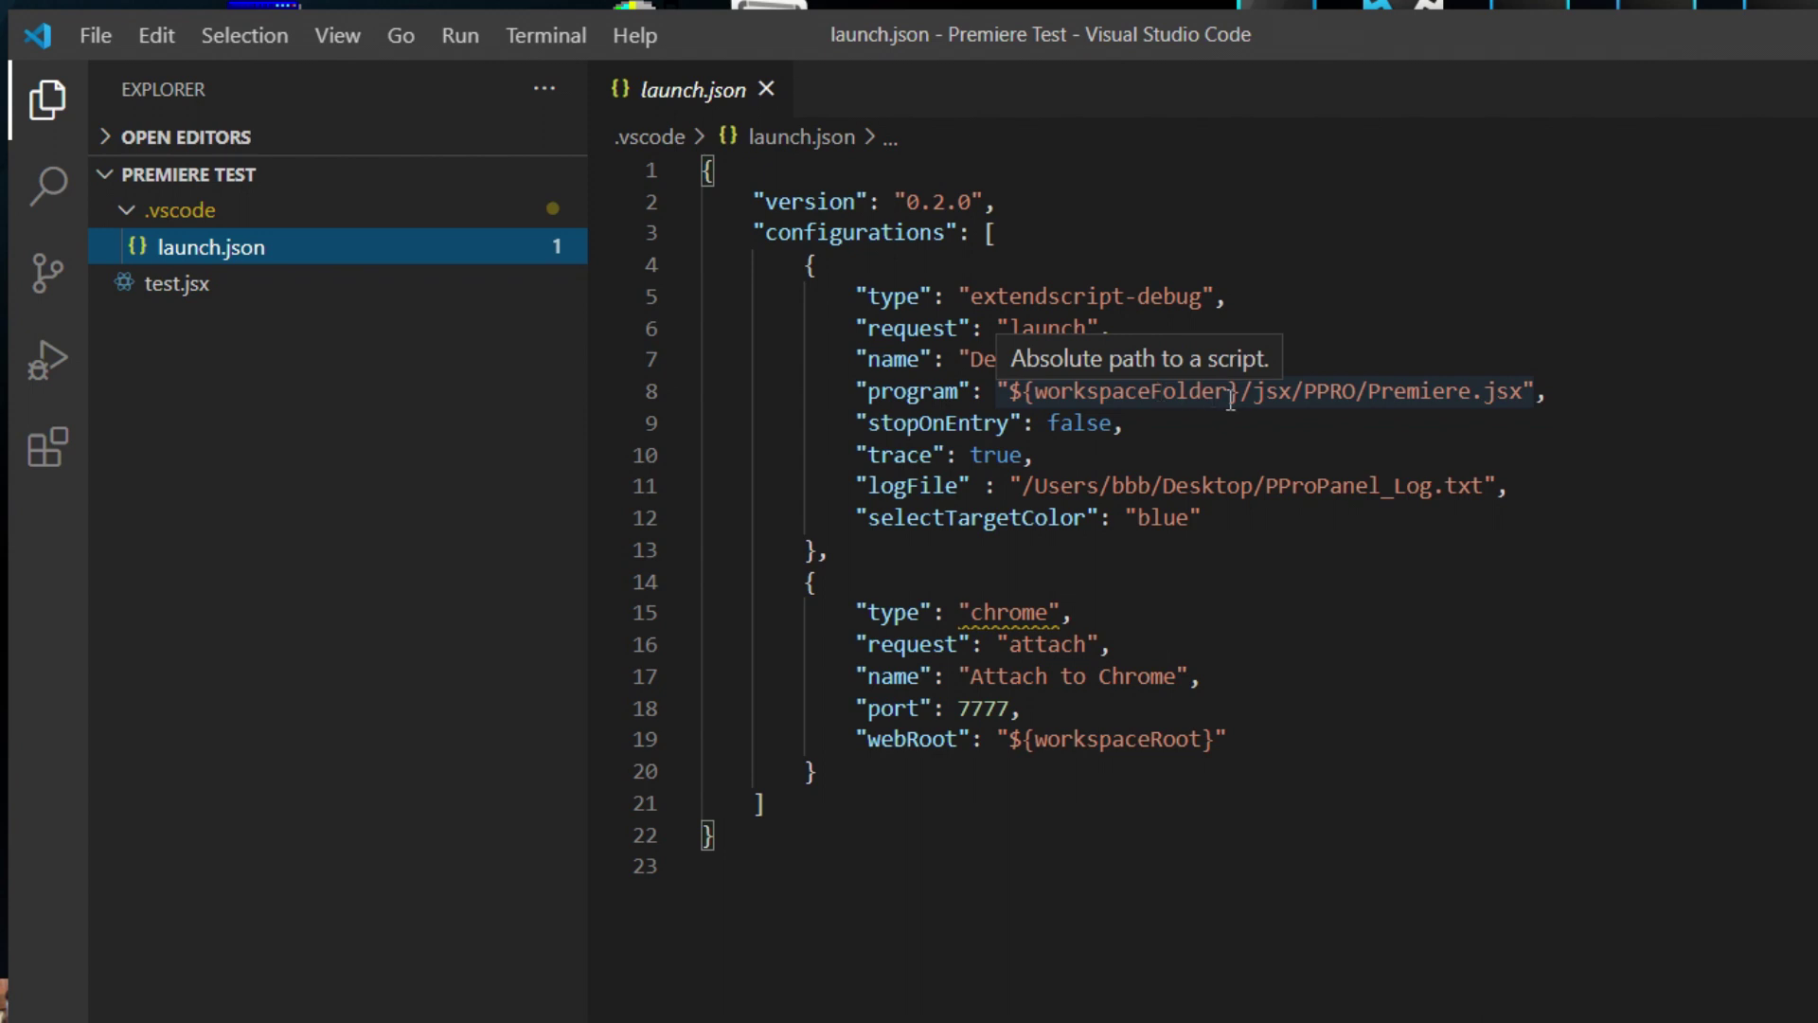
# - In launch.json, set program to ${workspaceFolder}/test.jsx and logFile to ${workspaceFolder}/PProPanel_Log.txt
pyautogui.click(1256, 392)
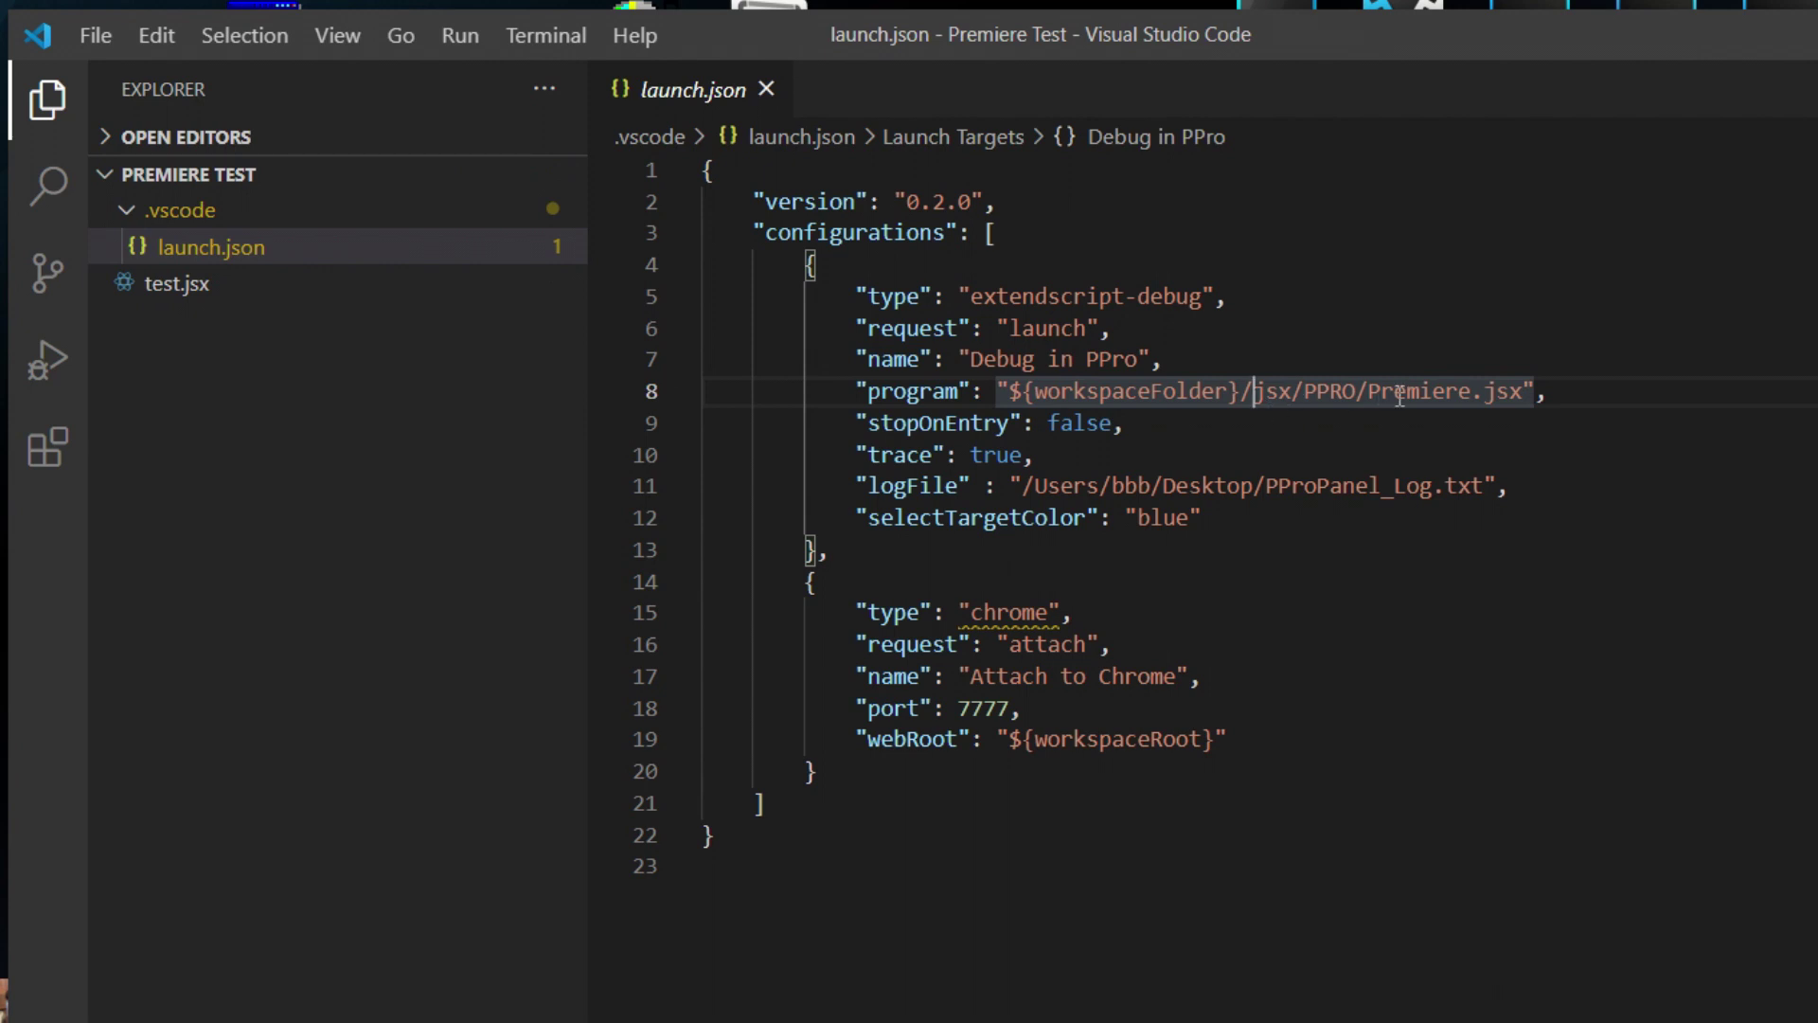
pyautogui.press('Delete')
pyautogui.press('Delete')
pyautogui.press('Delete')
pyautogui.press('Delete')
pyautogui.press('Delete')
pyautogui.press('Delete')
pyautogui.press('Delete')
pyautogui.press('Delete')
pyautogui.press('Delete')
pyautogui.press('Delete')
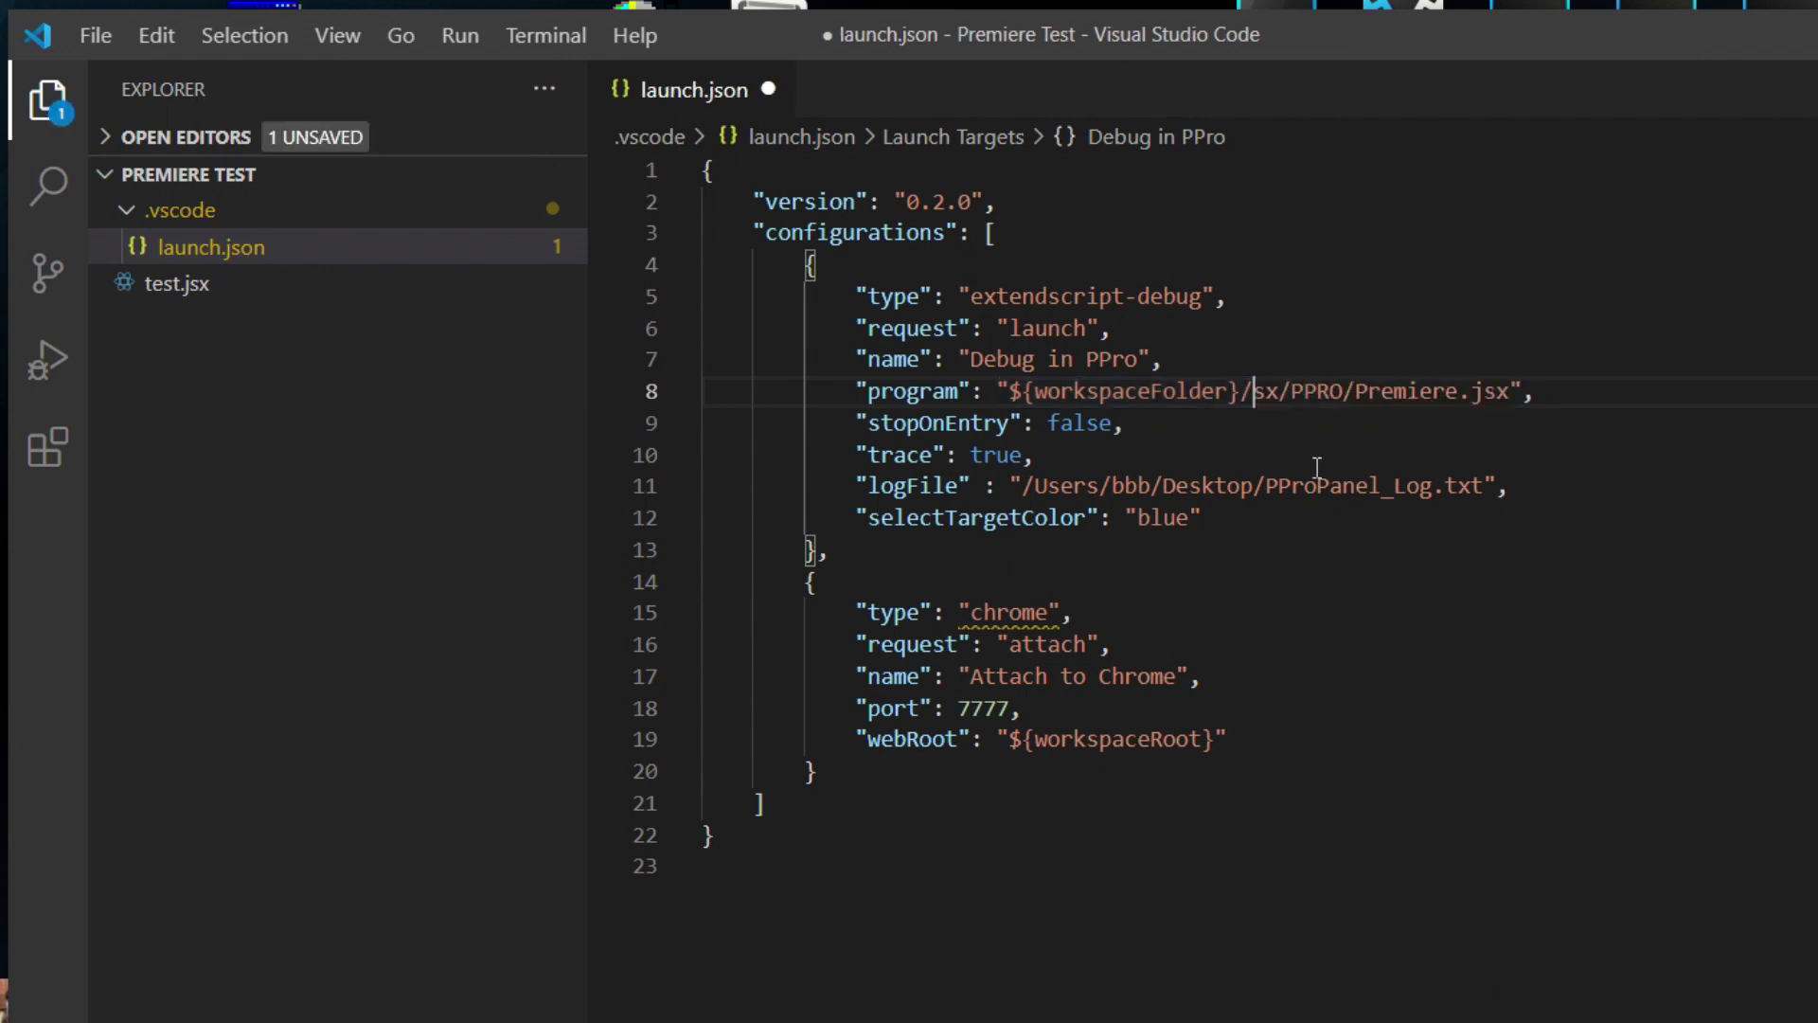
pyautogui.press('Delete')
pyautogui.press('Delete')
pyautogui.press('Delete')
pyautogui.press('Delete')
pyautogui.press('Delete')
pyautogui.press('Delete')
pyautogui.press('Delete')
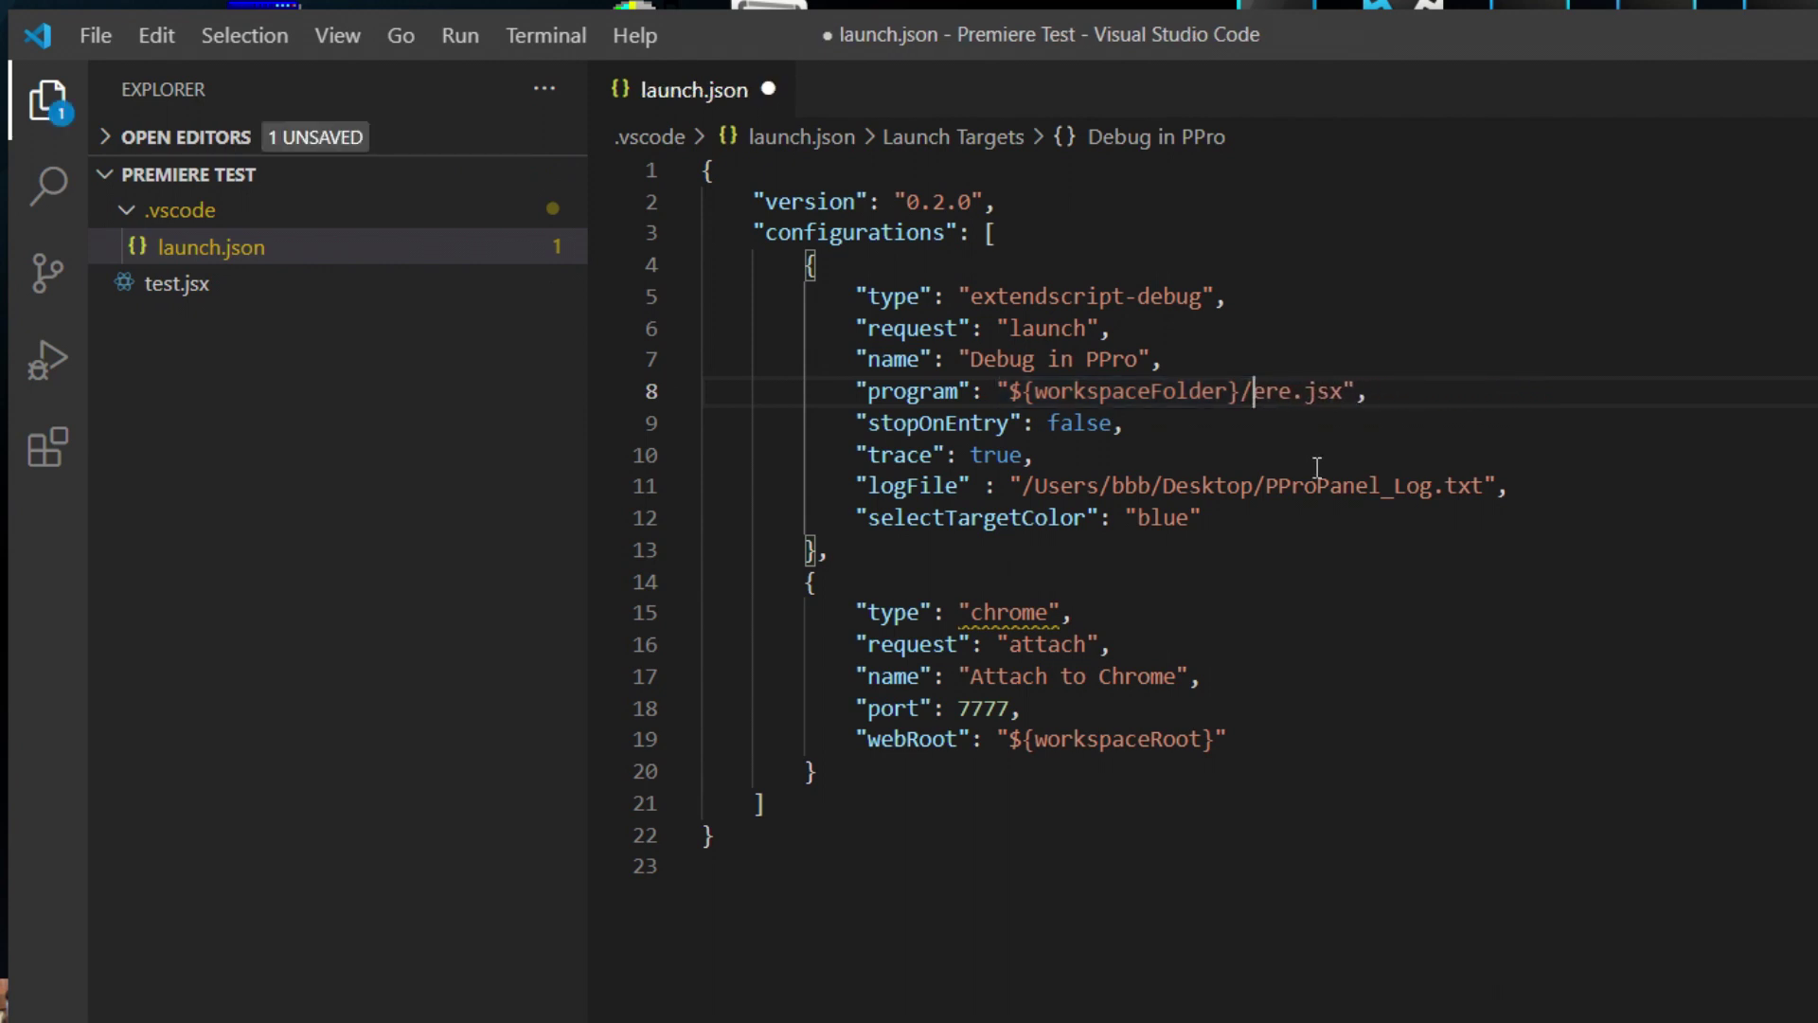
pyautogui.write('test')
pyautogui.moveTo(1141, 491)
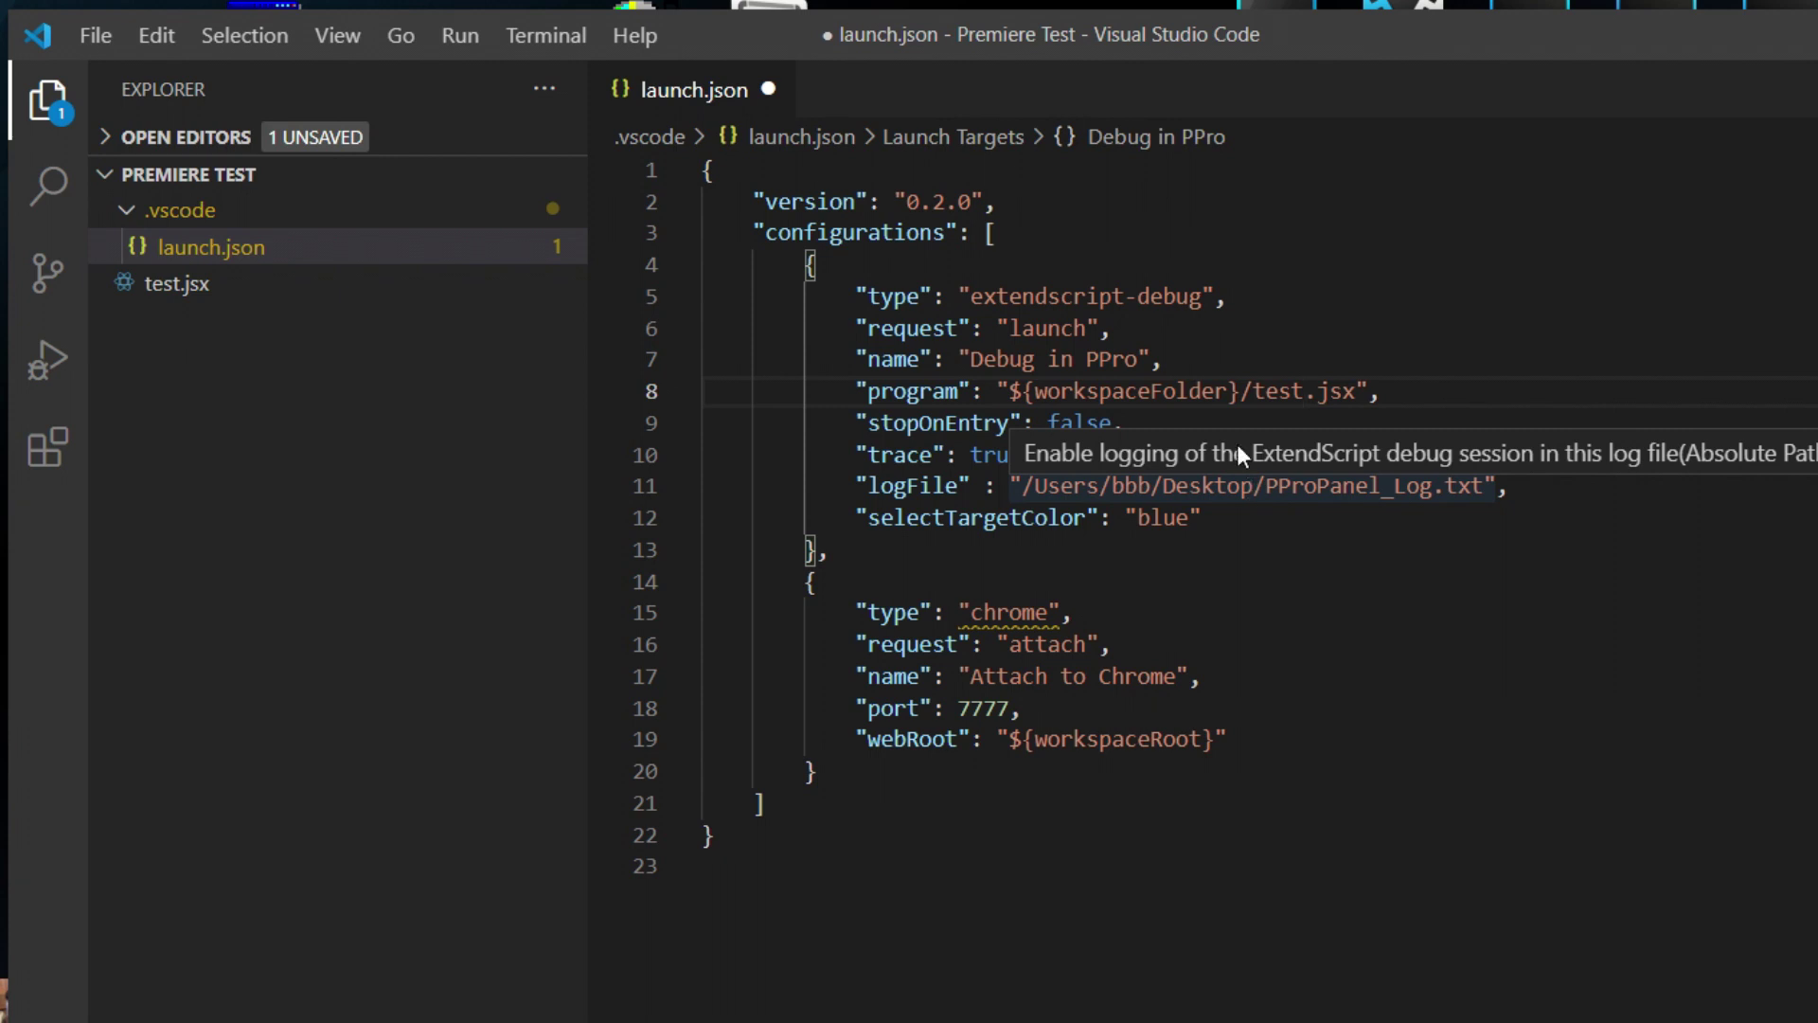
pyautogui.moveTo(1240, 390); pyautogui.dragTo(1007, 390)
pyautogui.hotkey('ctrl', 'c')
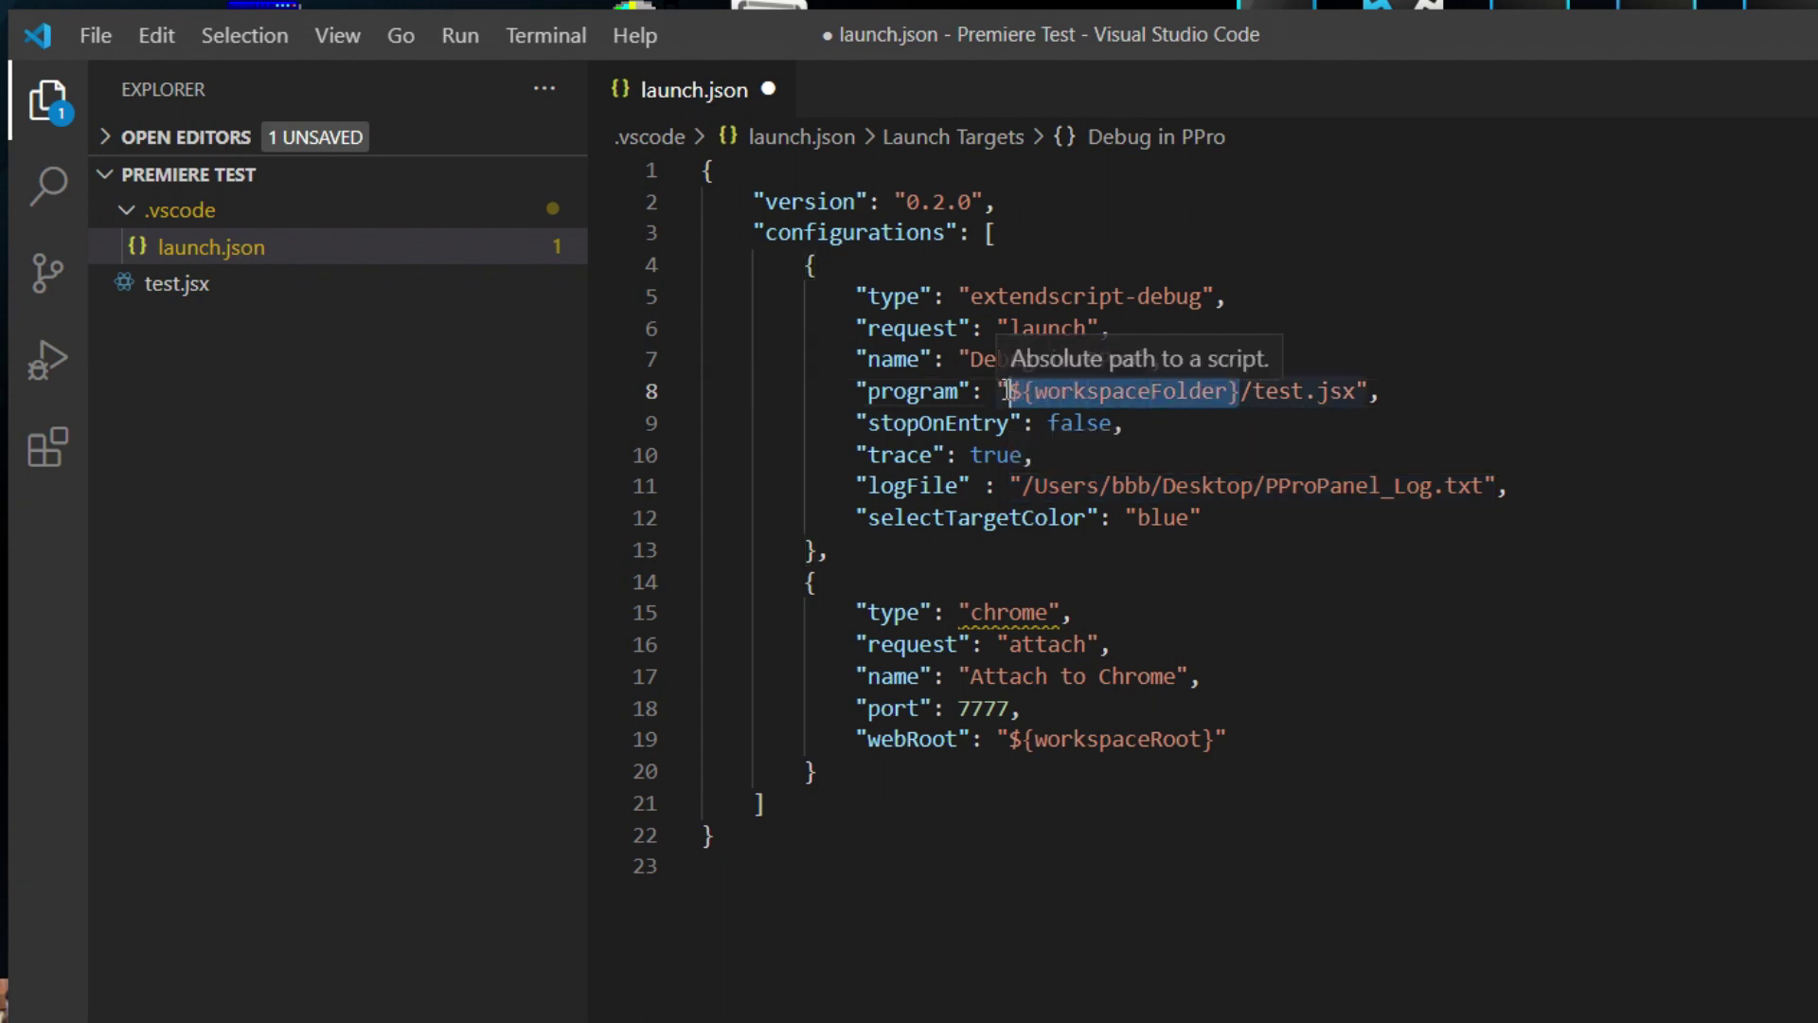
pyautogui.moveTo(1253, 485); pyautogui.dragTo(1023, 485)
pyautogui.hotkey('ctrl', 'v')
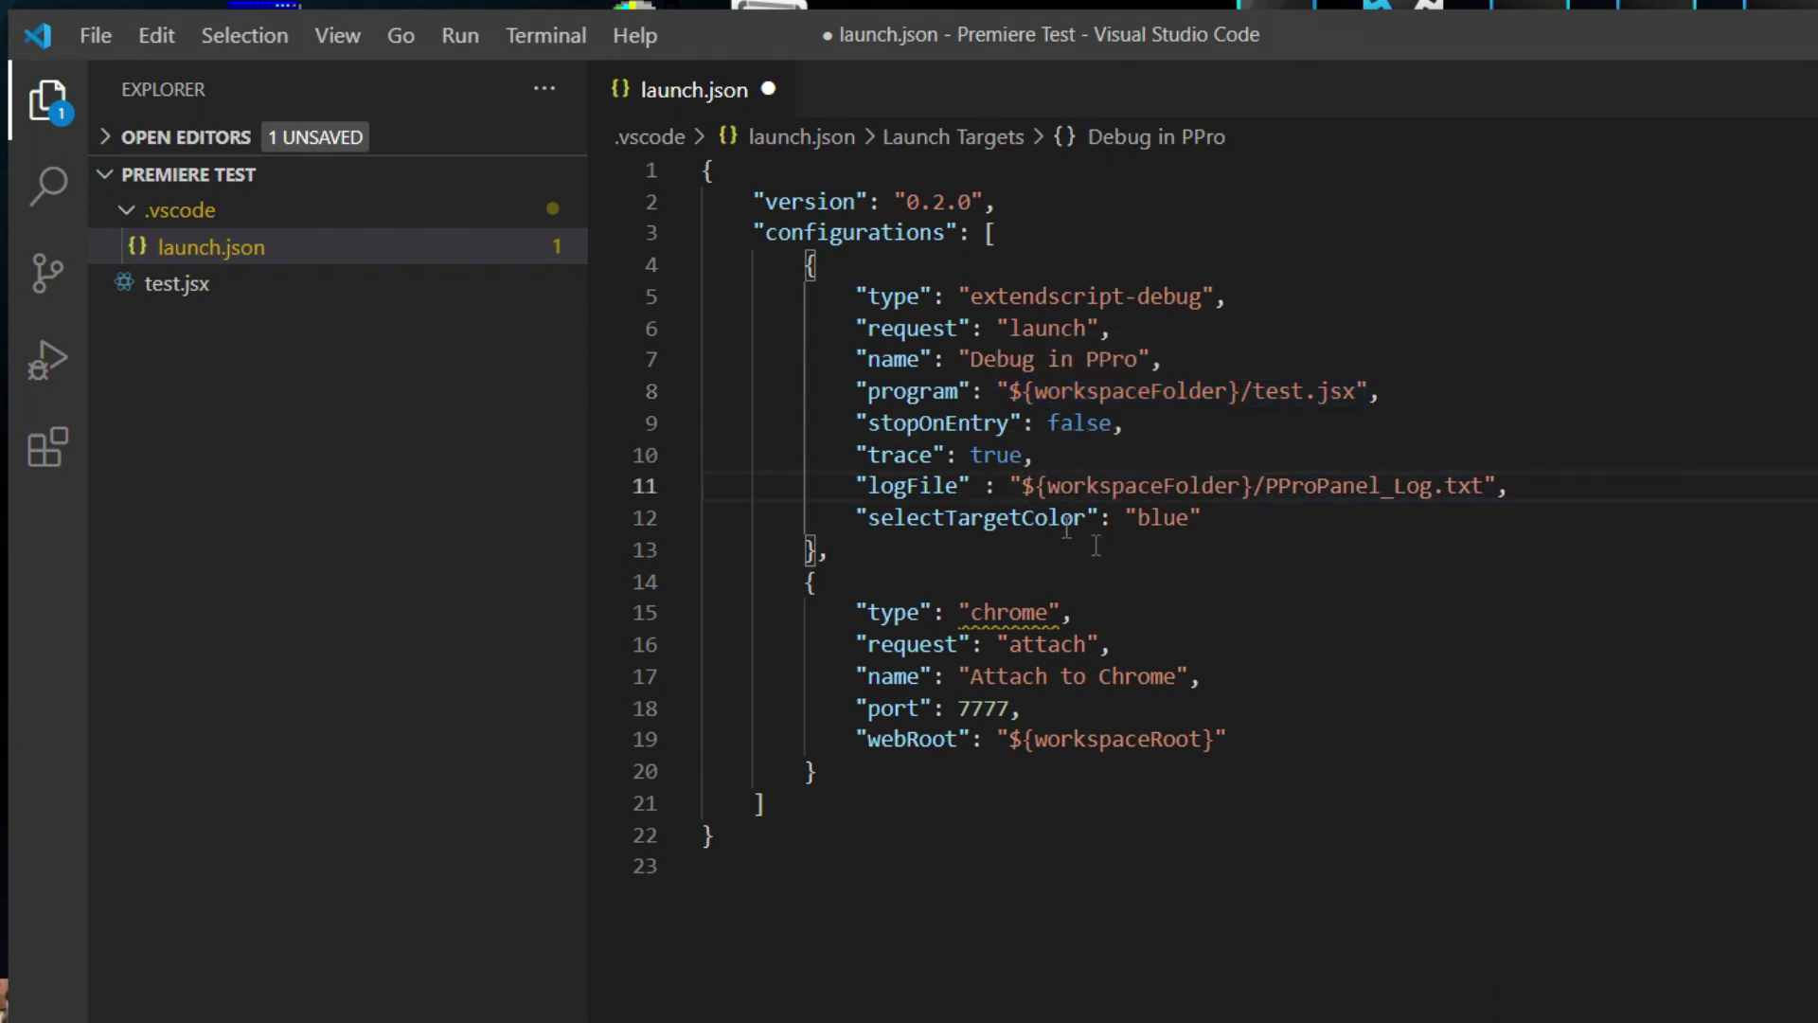
# - Write 'var version = app.version;' as the first line of test.jsx
pyautogui.click(161, 287)
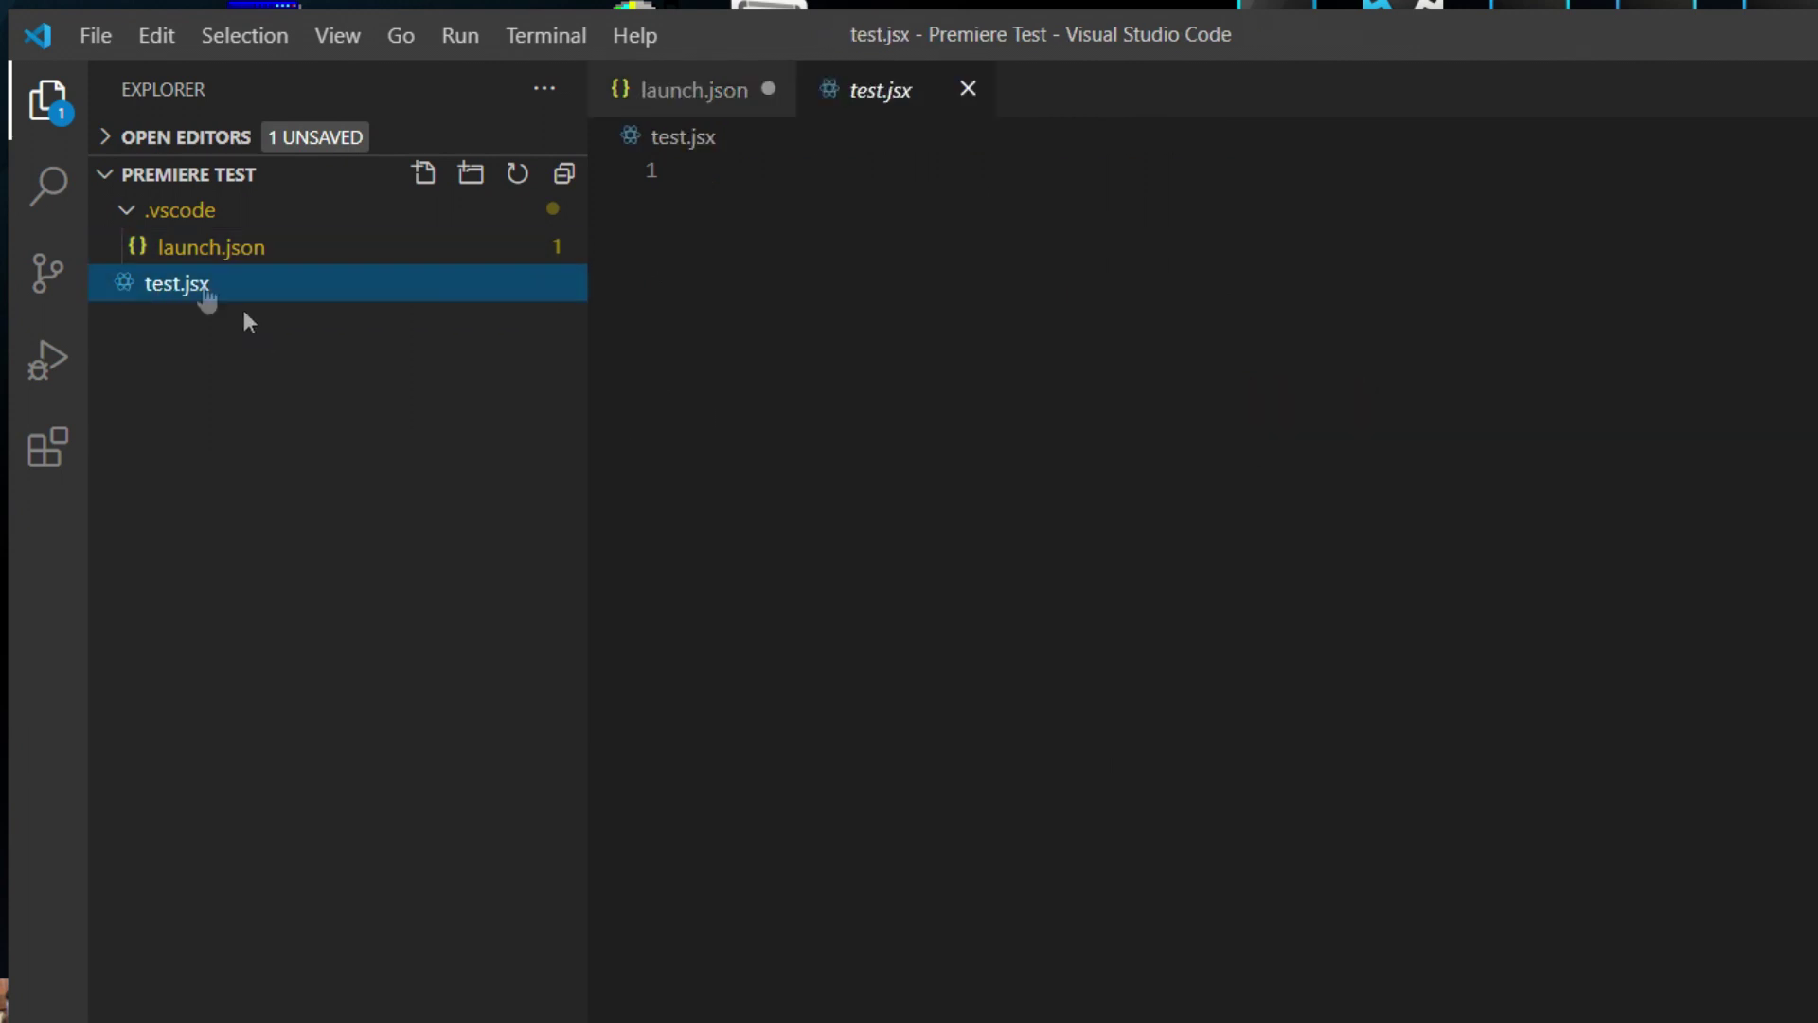
pyautogui.click(813, 238)
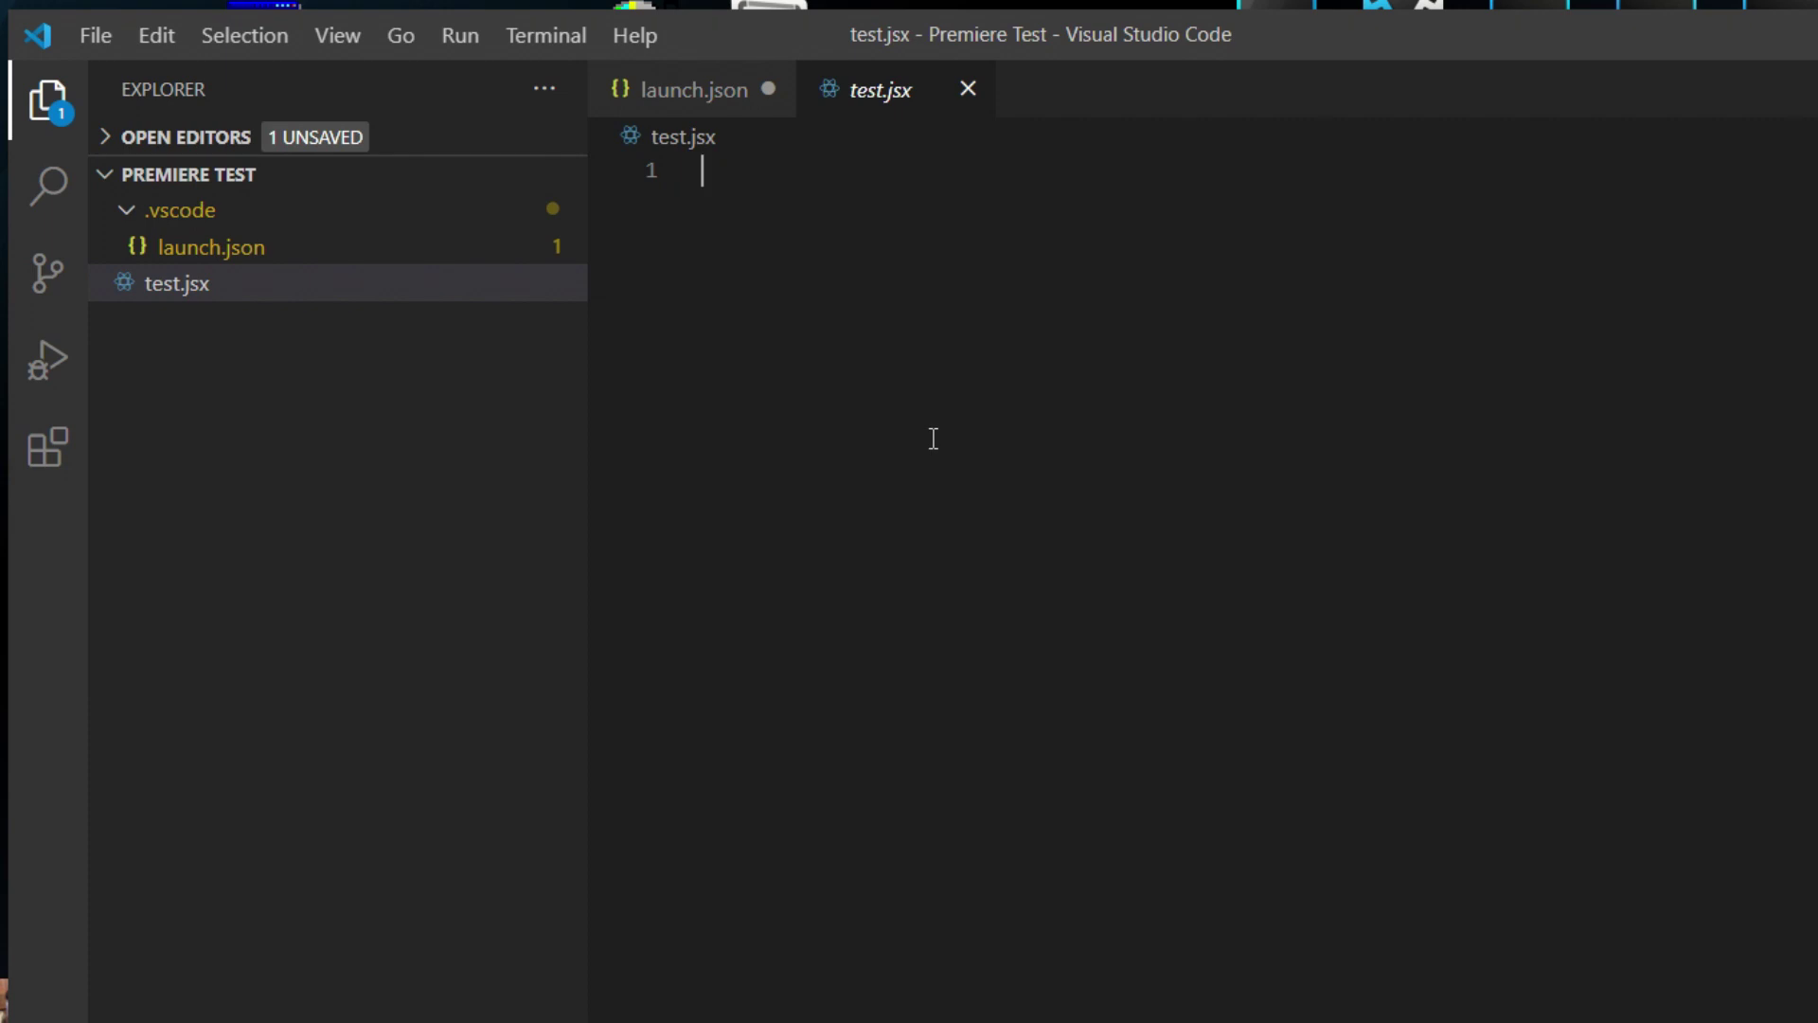
pyautogui.write('var ')
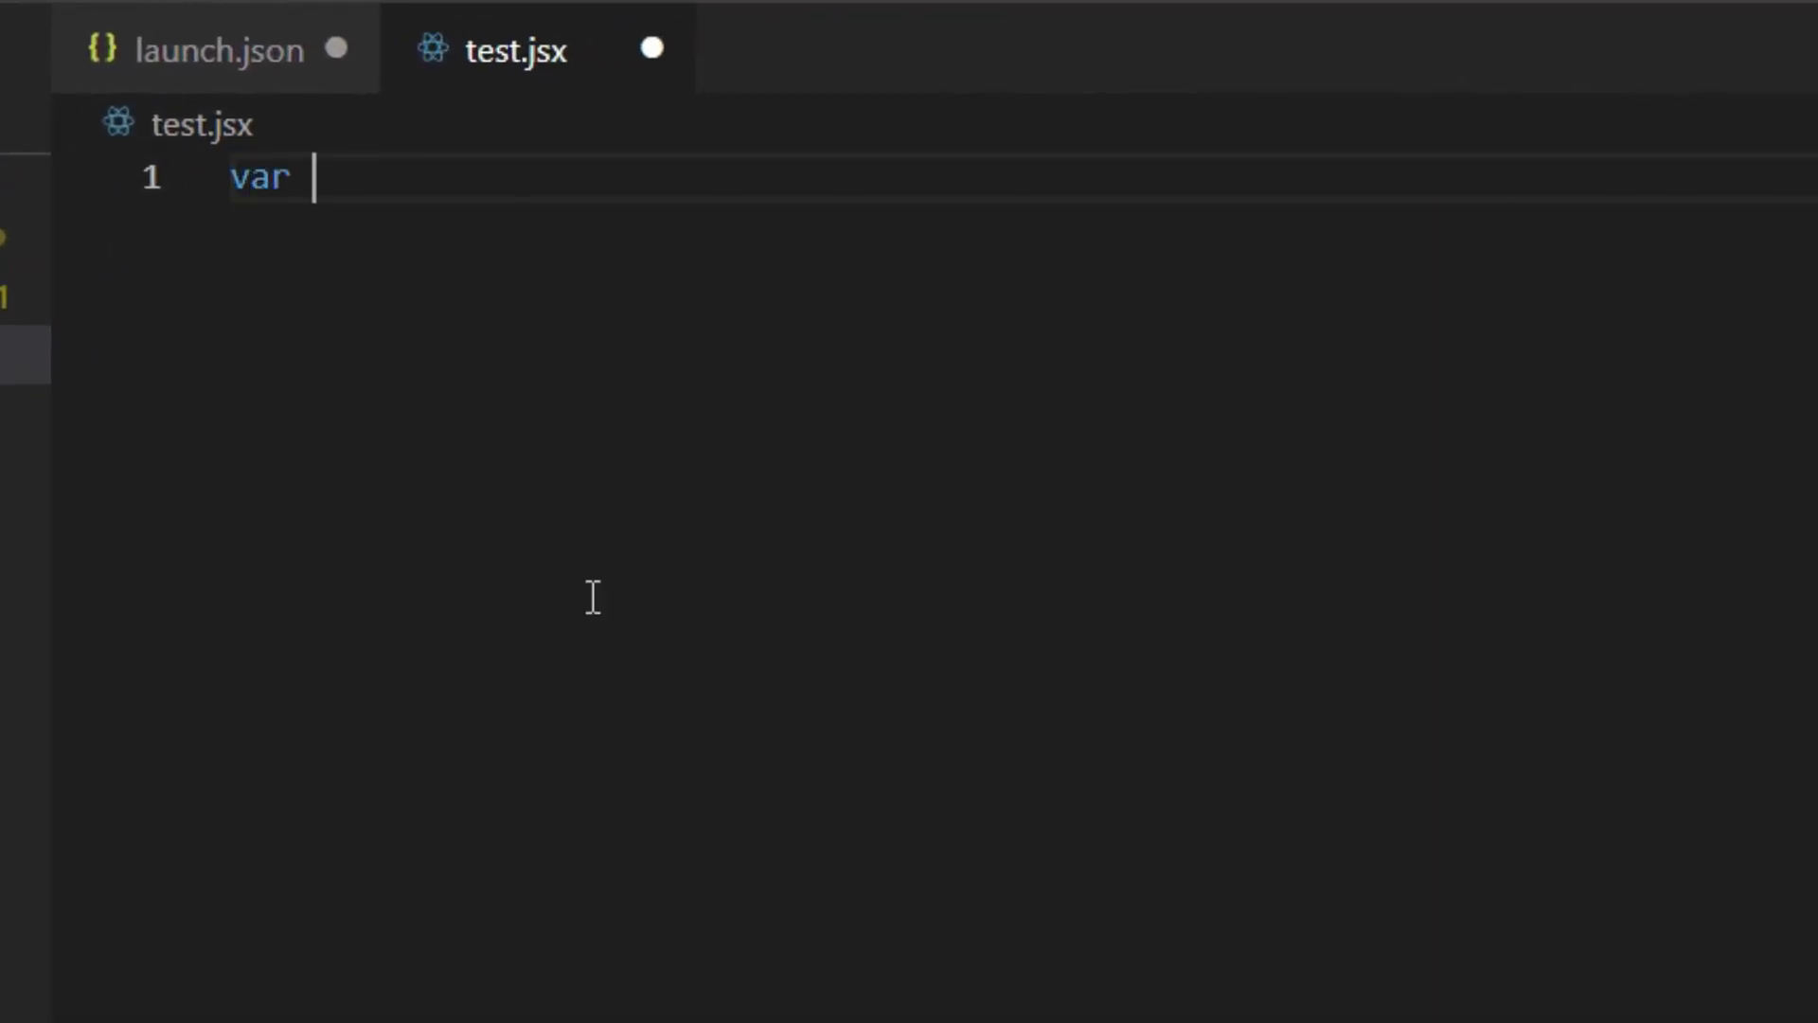
pyautogui.write('version -')
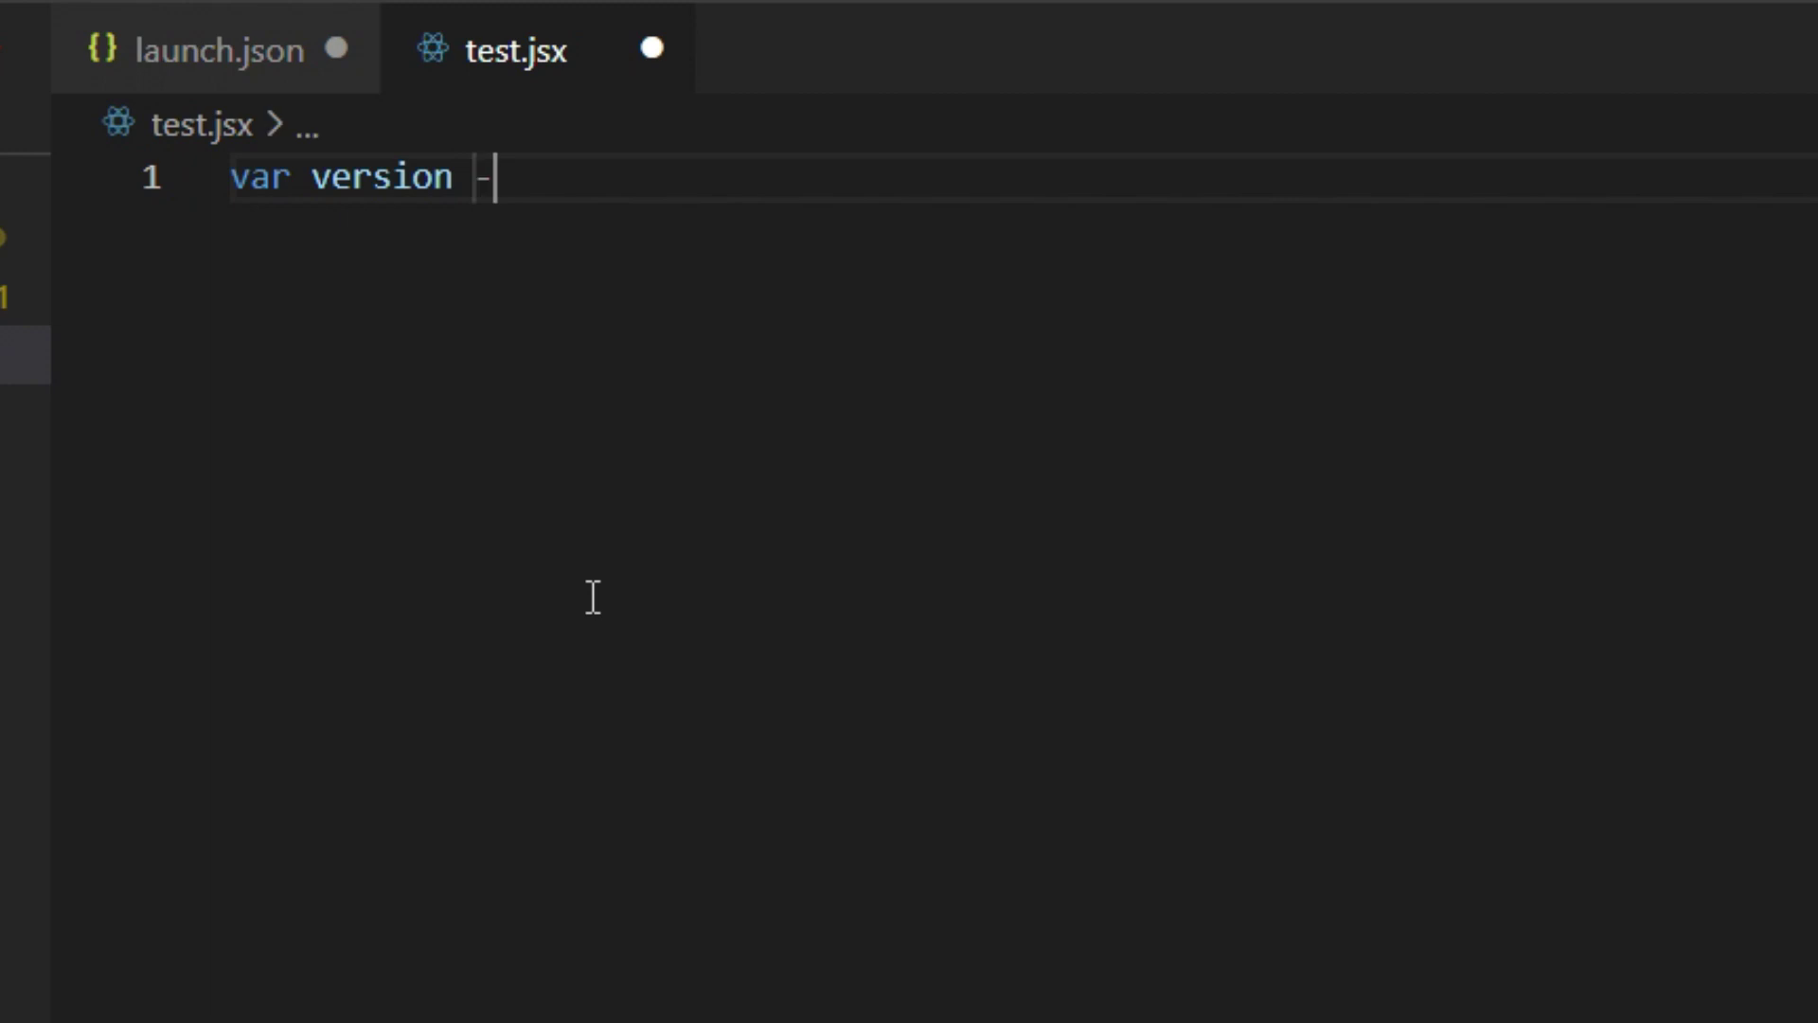
pyautogui.press('BackSpace')
pyautogui.press('BackSpace')
pyautogui.write('= app.ver')
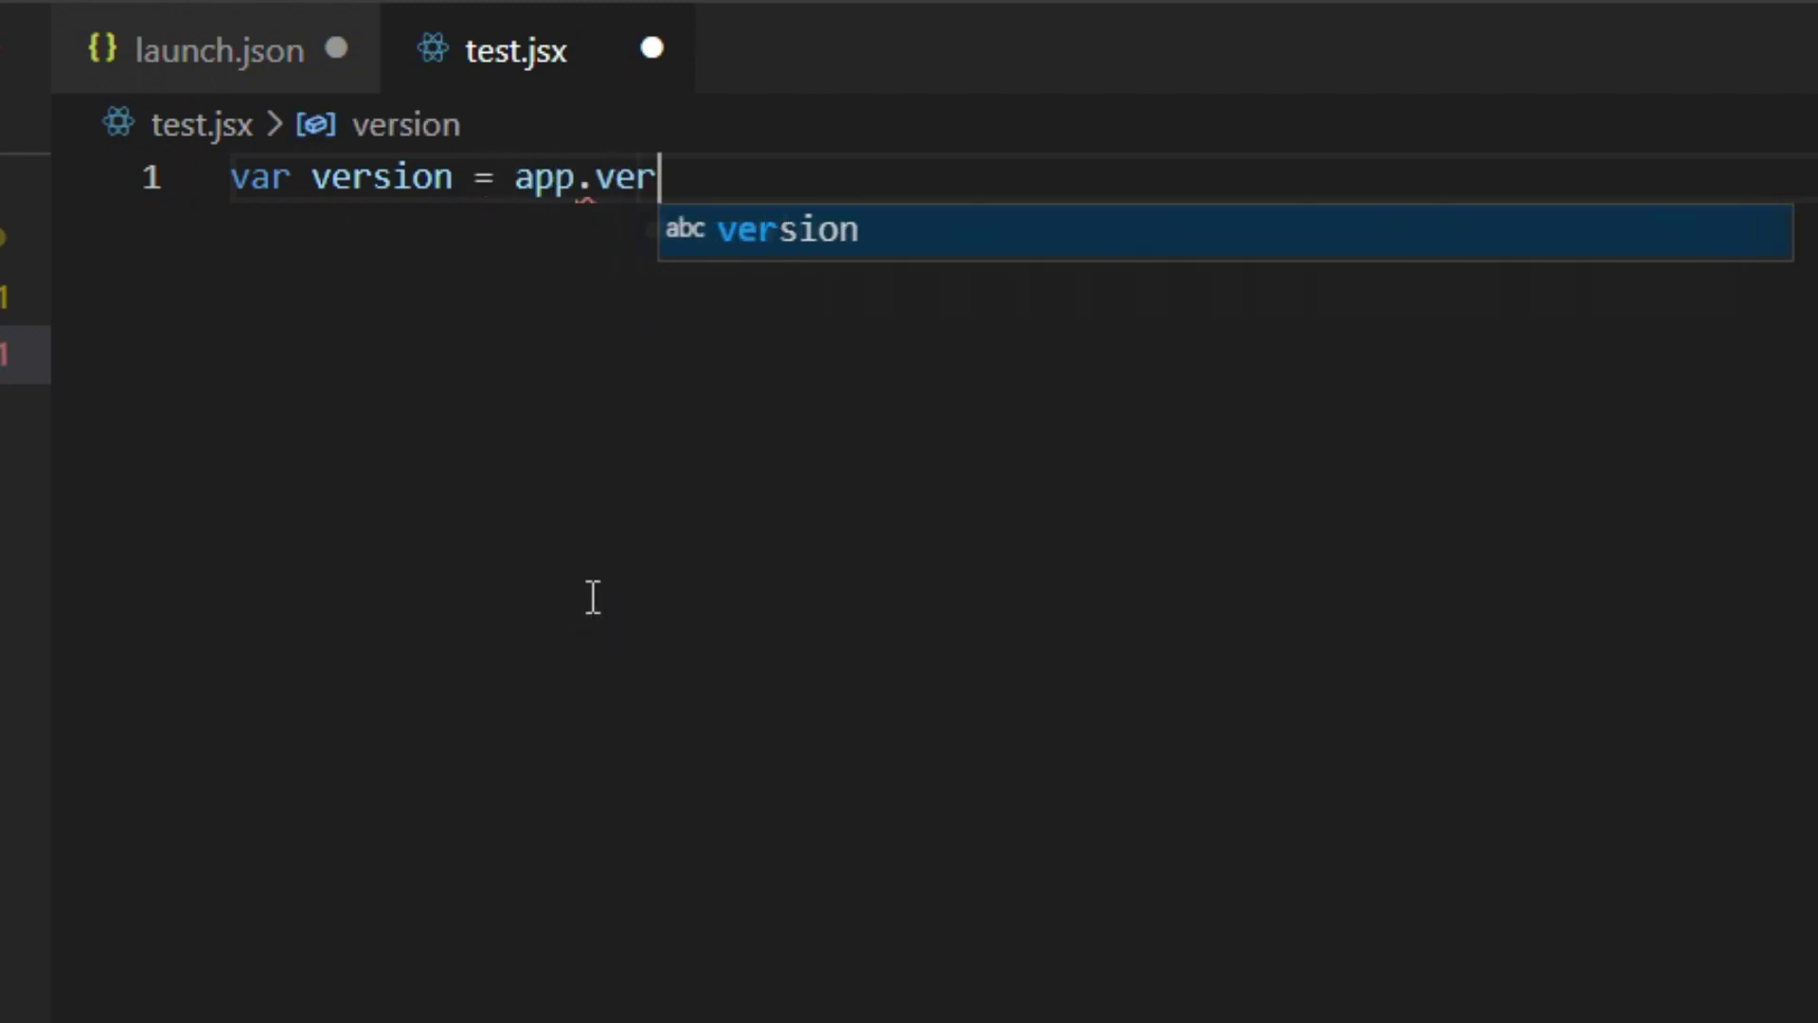
pyautogui.write('sion;')
pyautogui.press('Return')
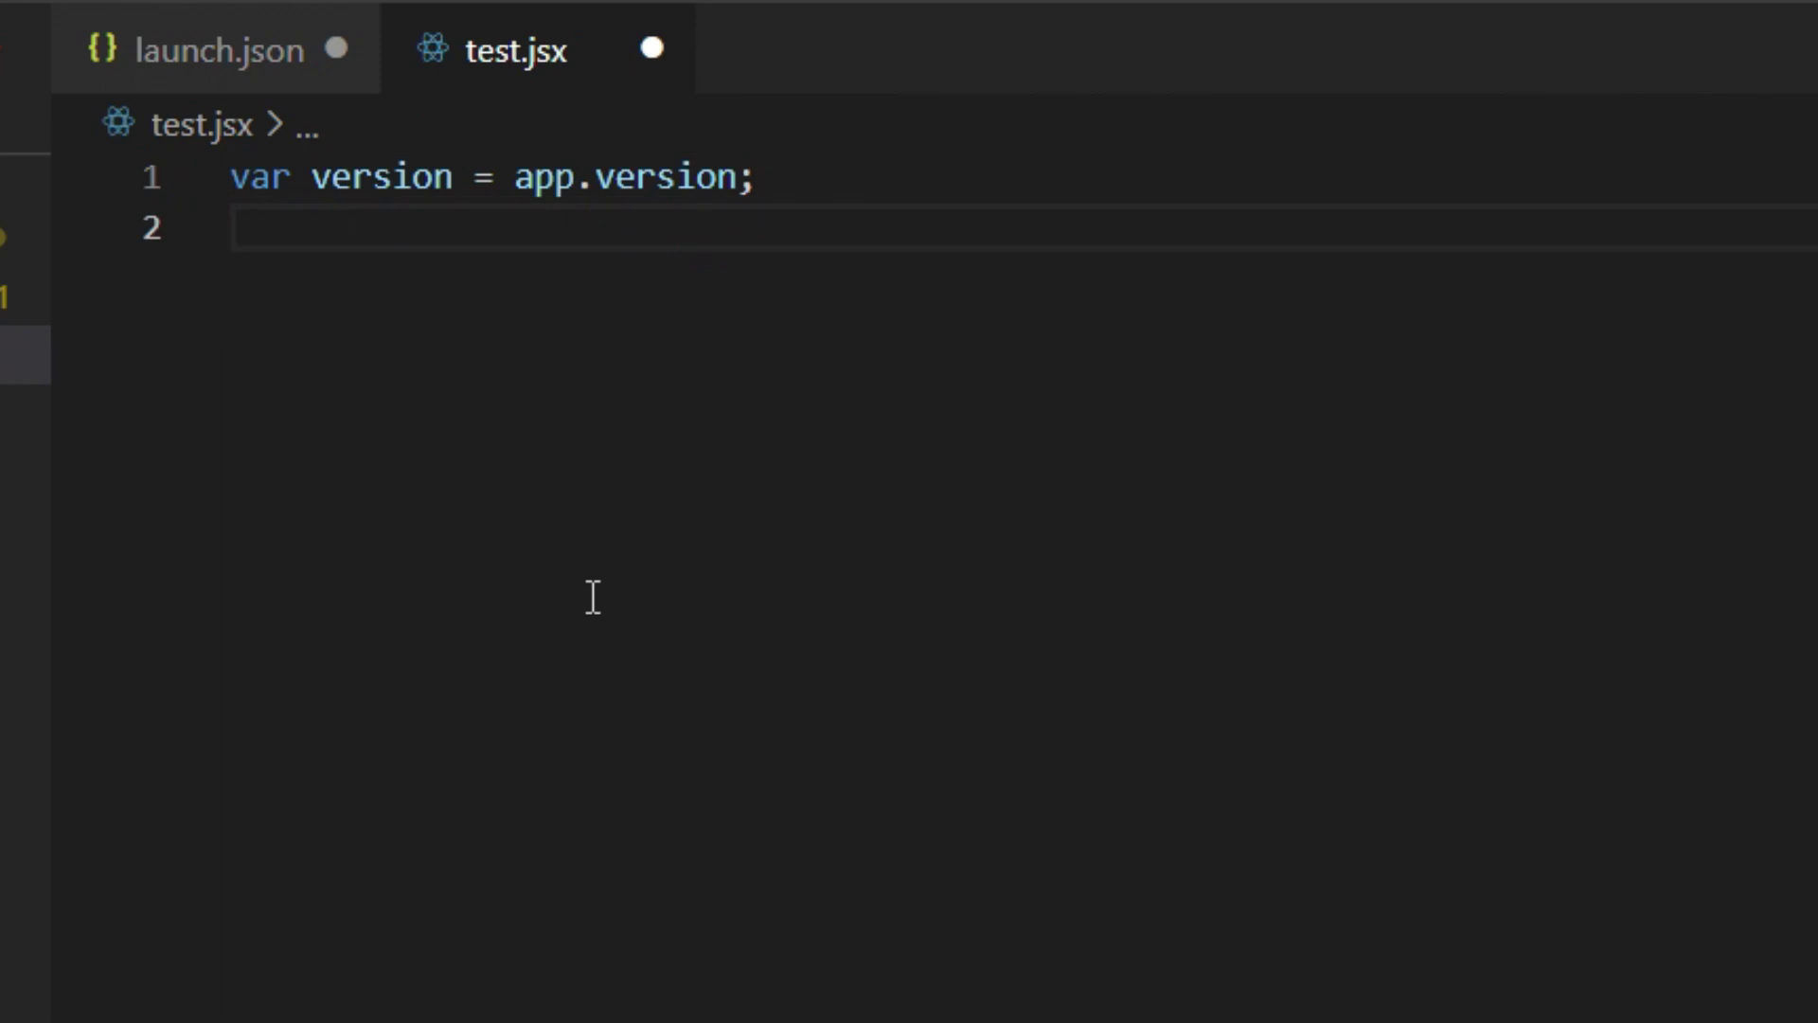
# - Add line 2: alert("Premiere Version " + version);
pyautogui.write('ala')
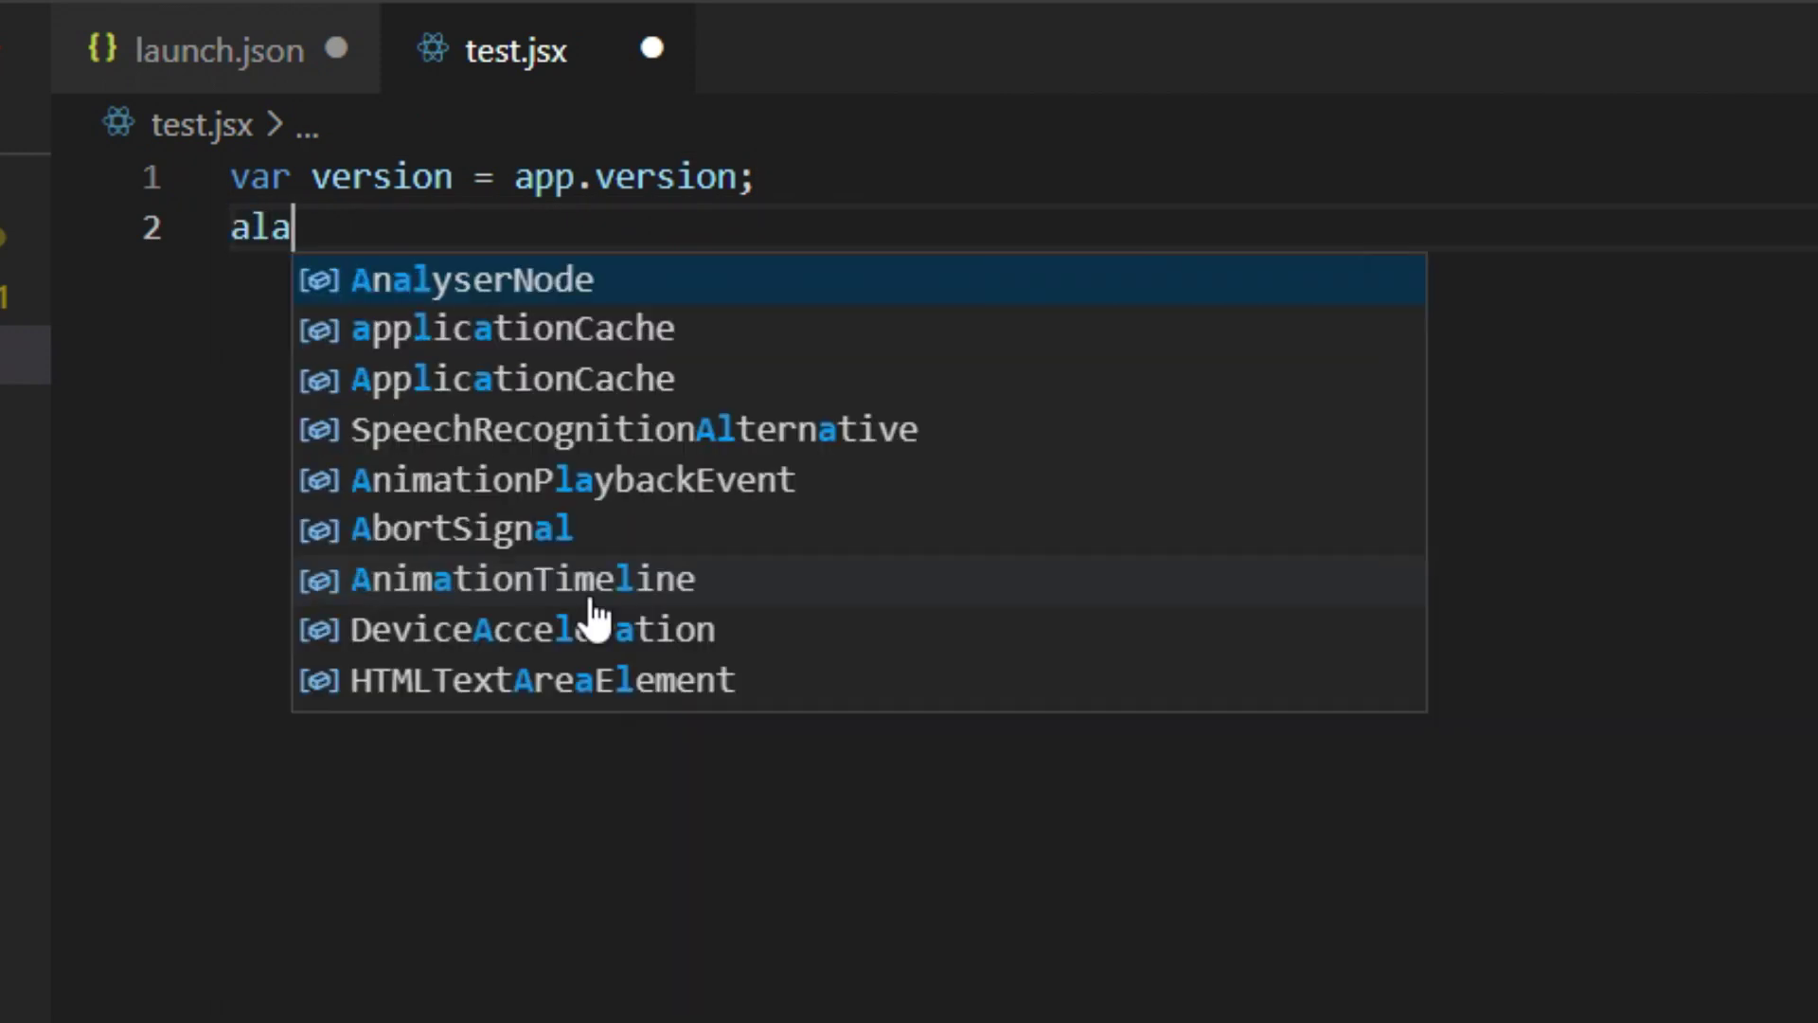
pyautogui.press('BackSpace')
pyautogui.press('Tab')
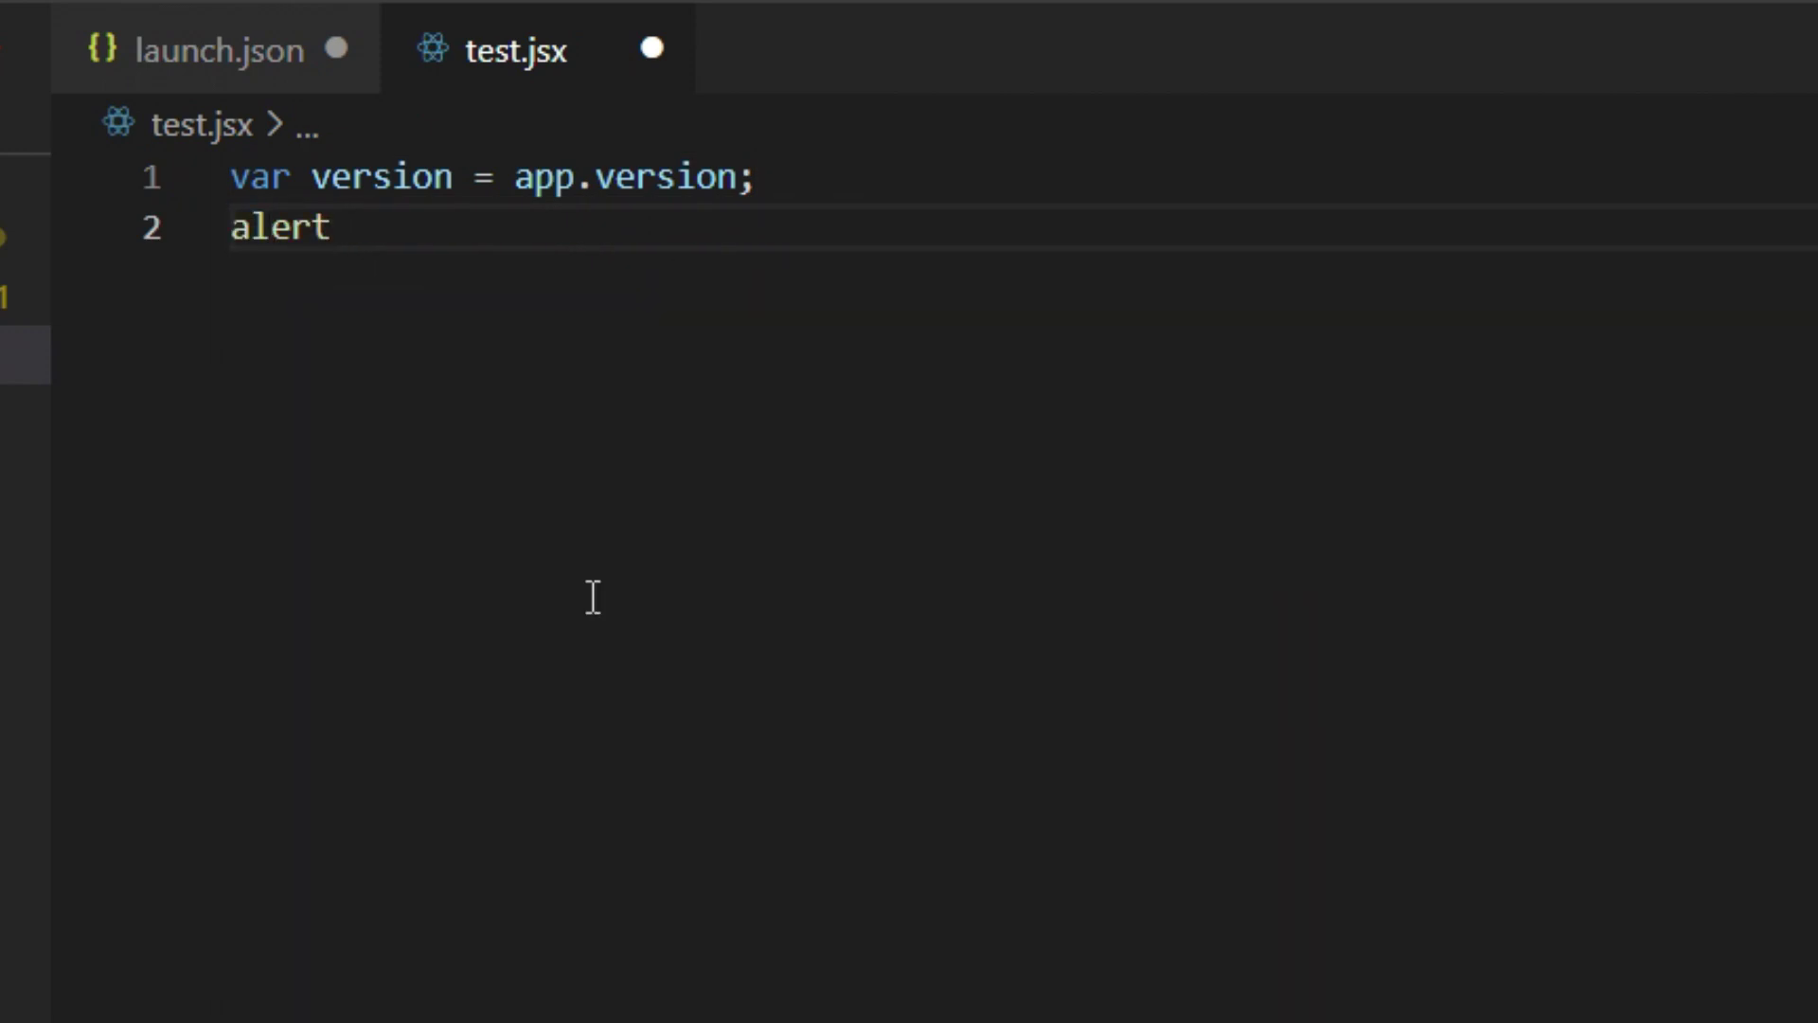
pyautogui.write('("')
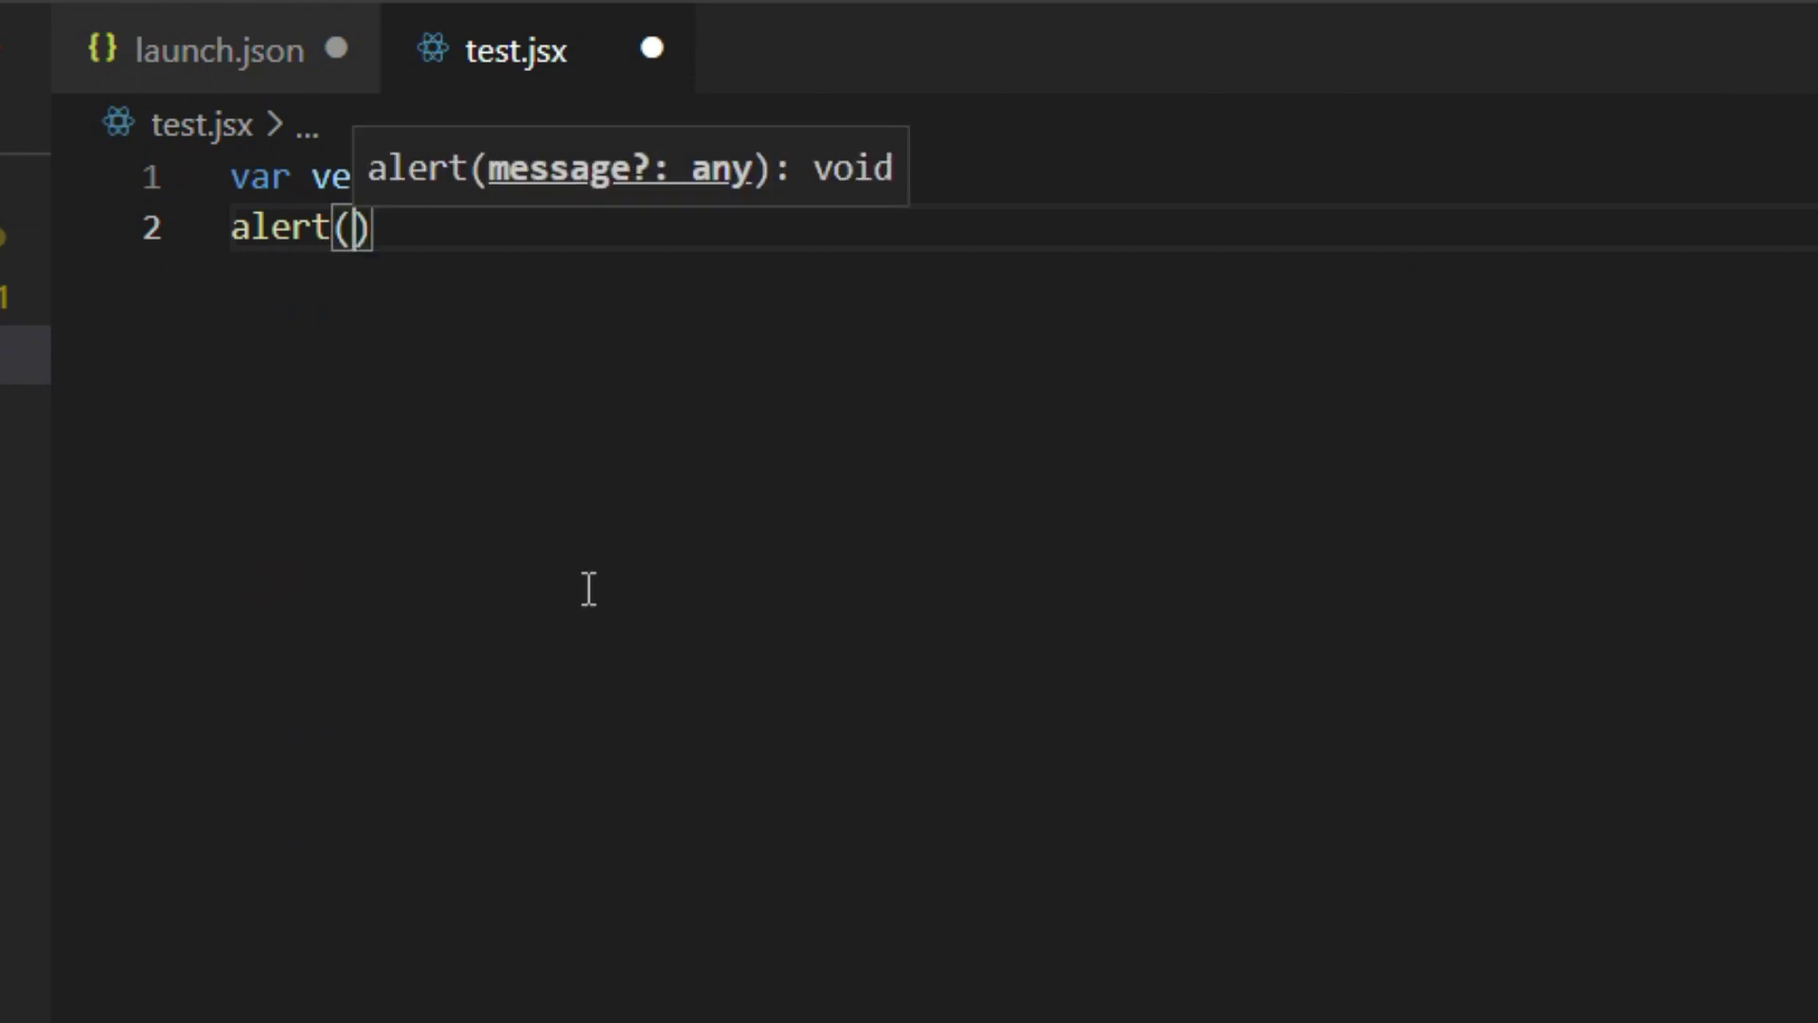
pyautogui.write('Premie')
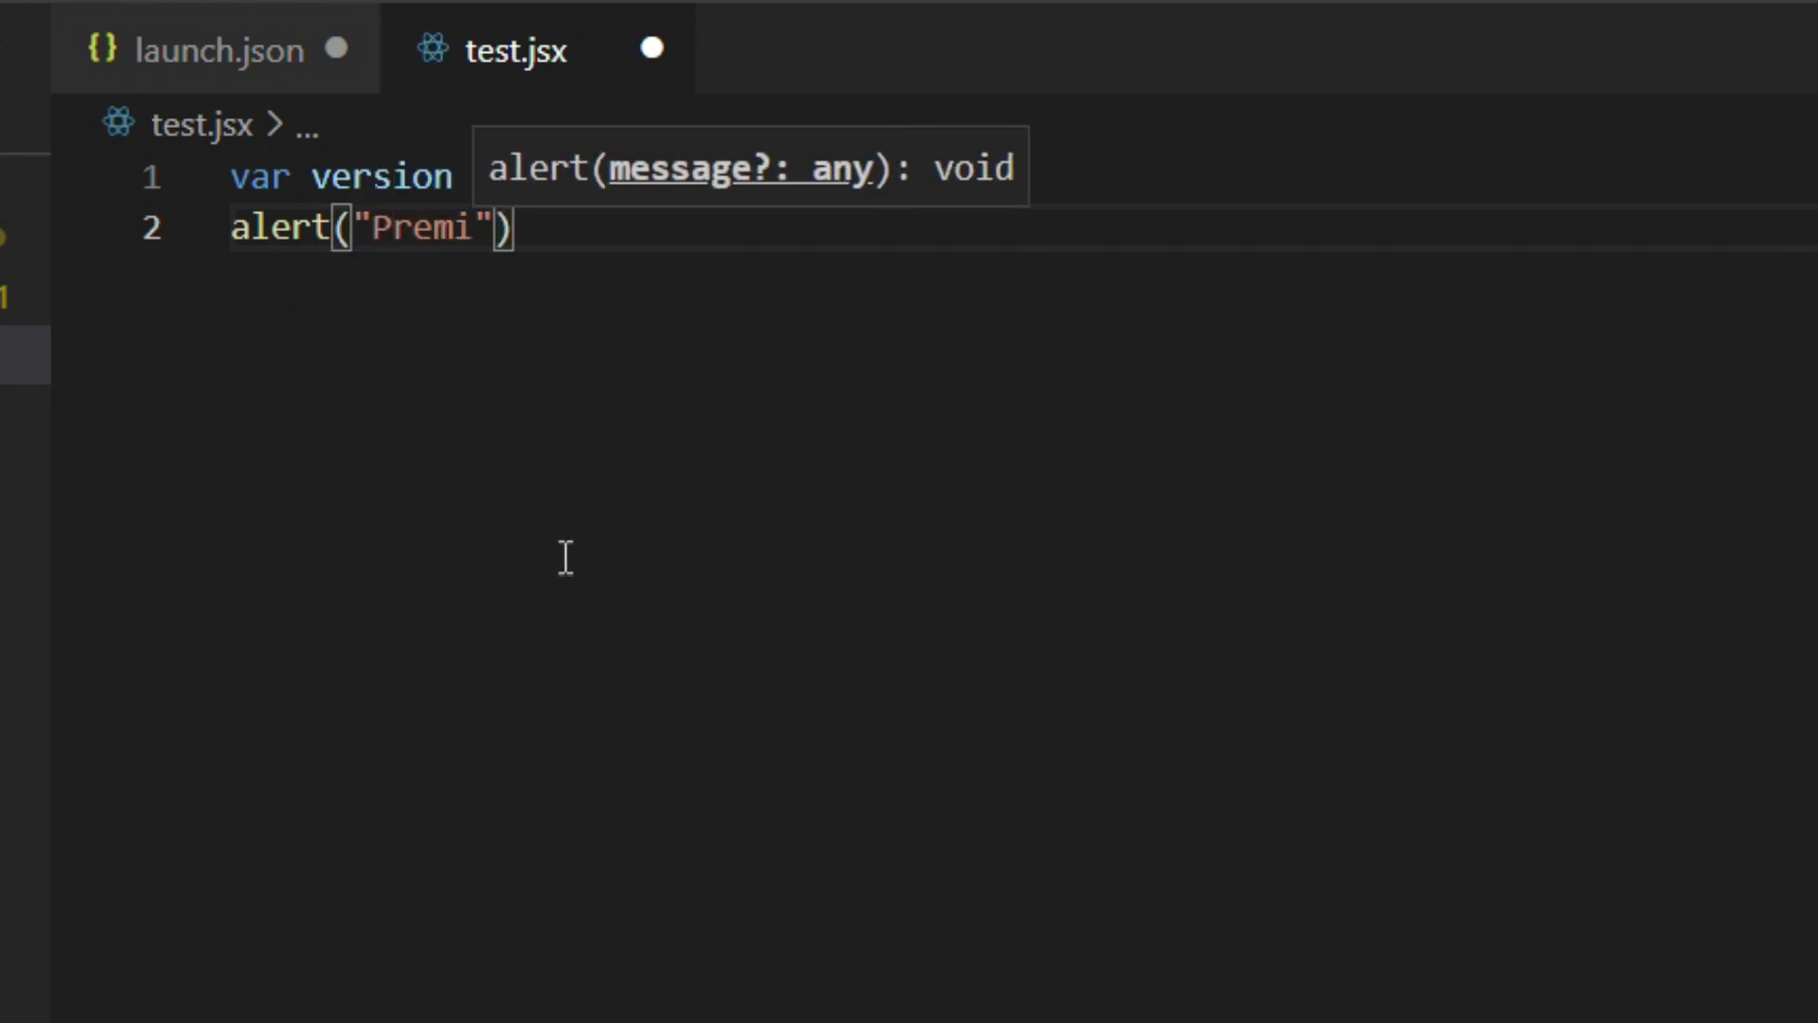
pyautogui.write('re Versi')
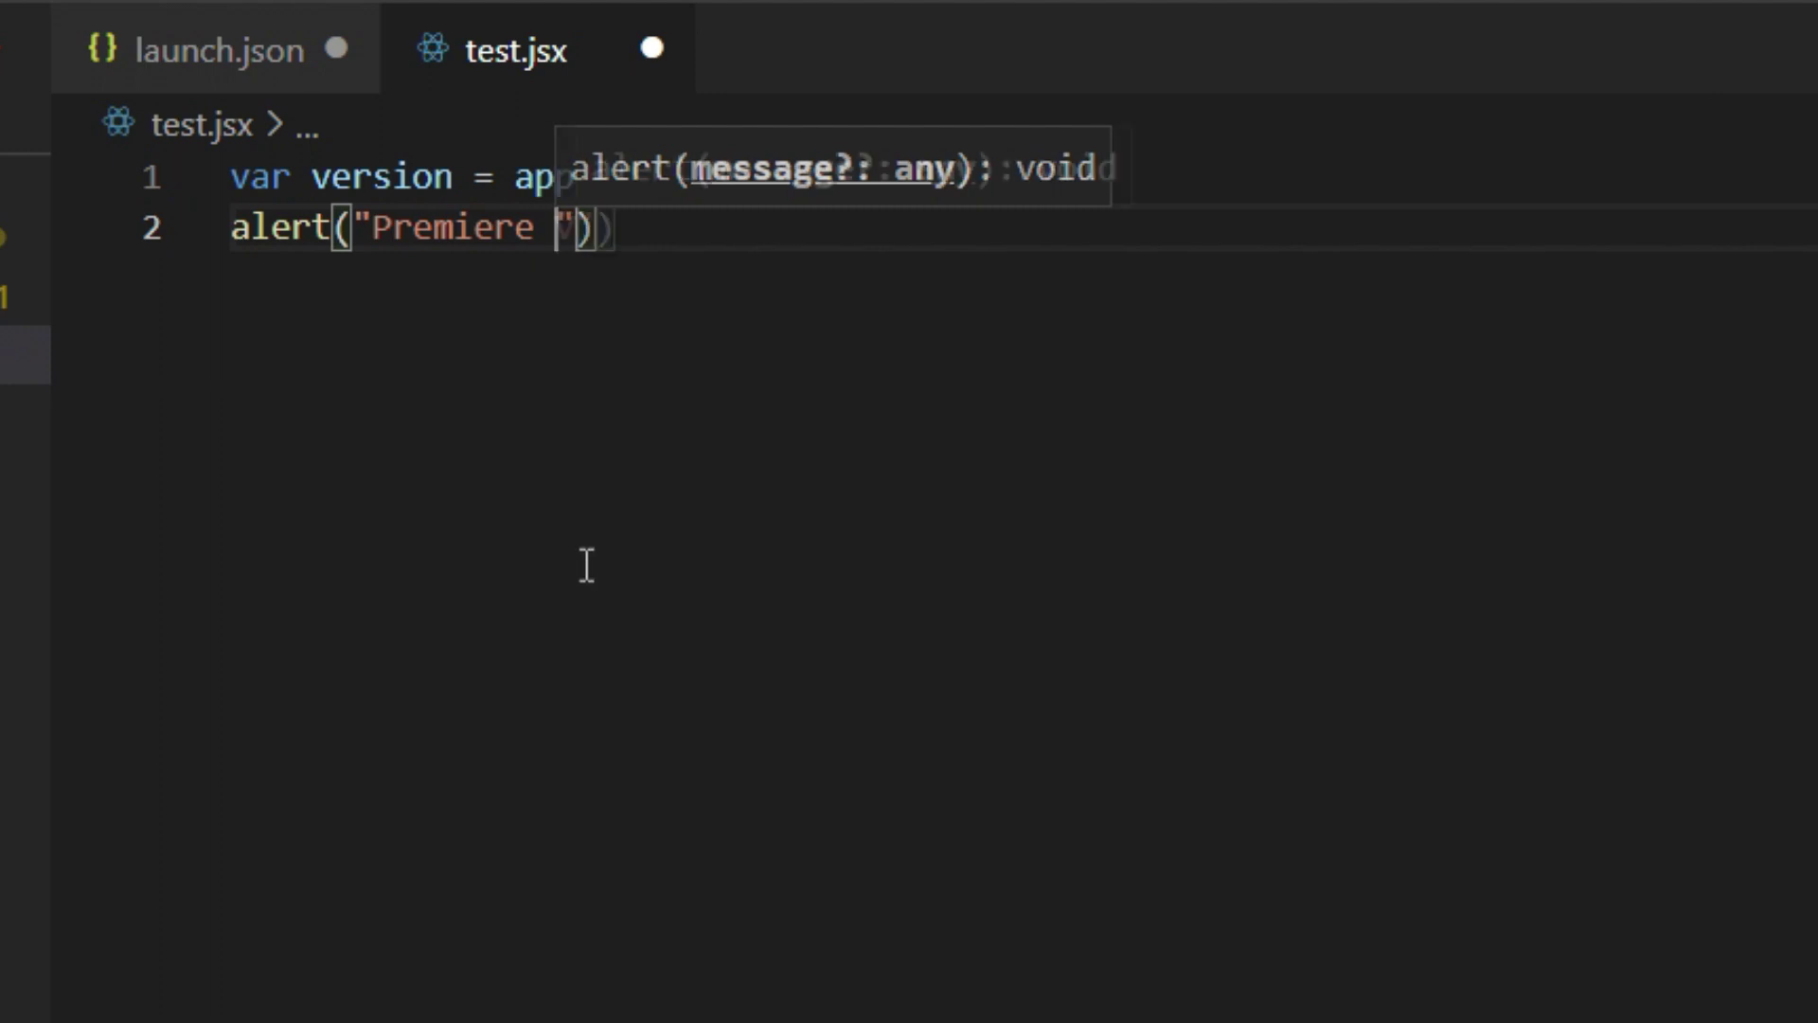
pyautogui.write('on ')
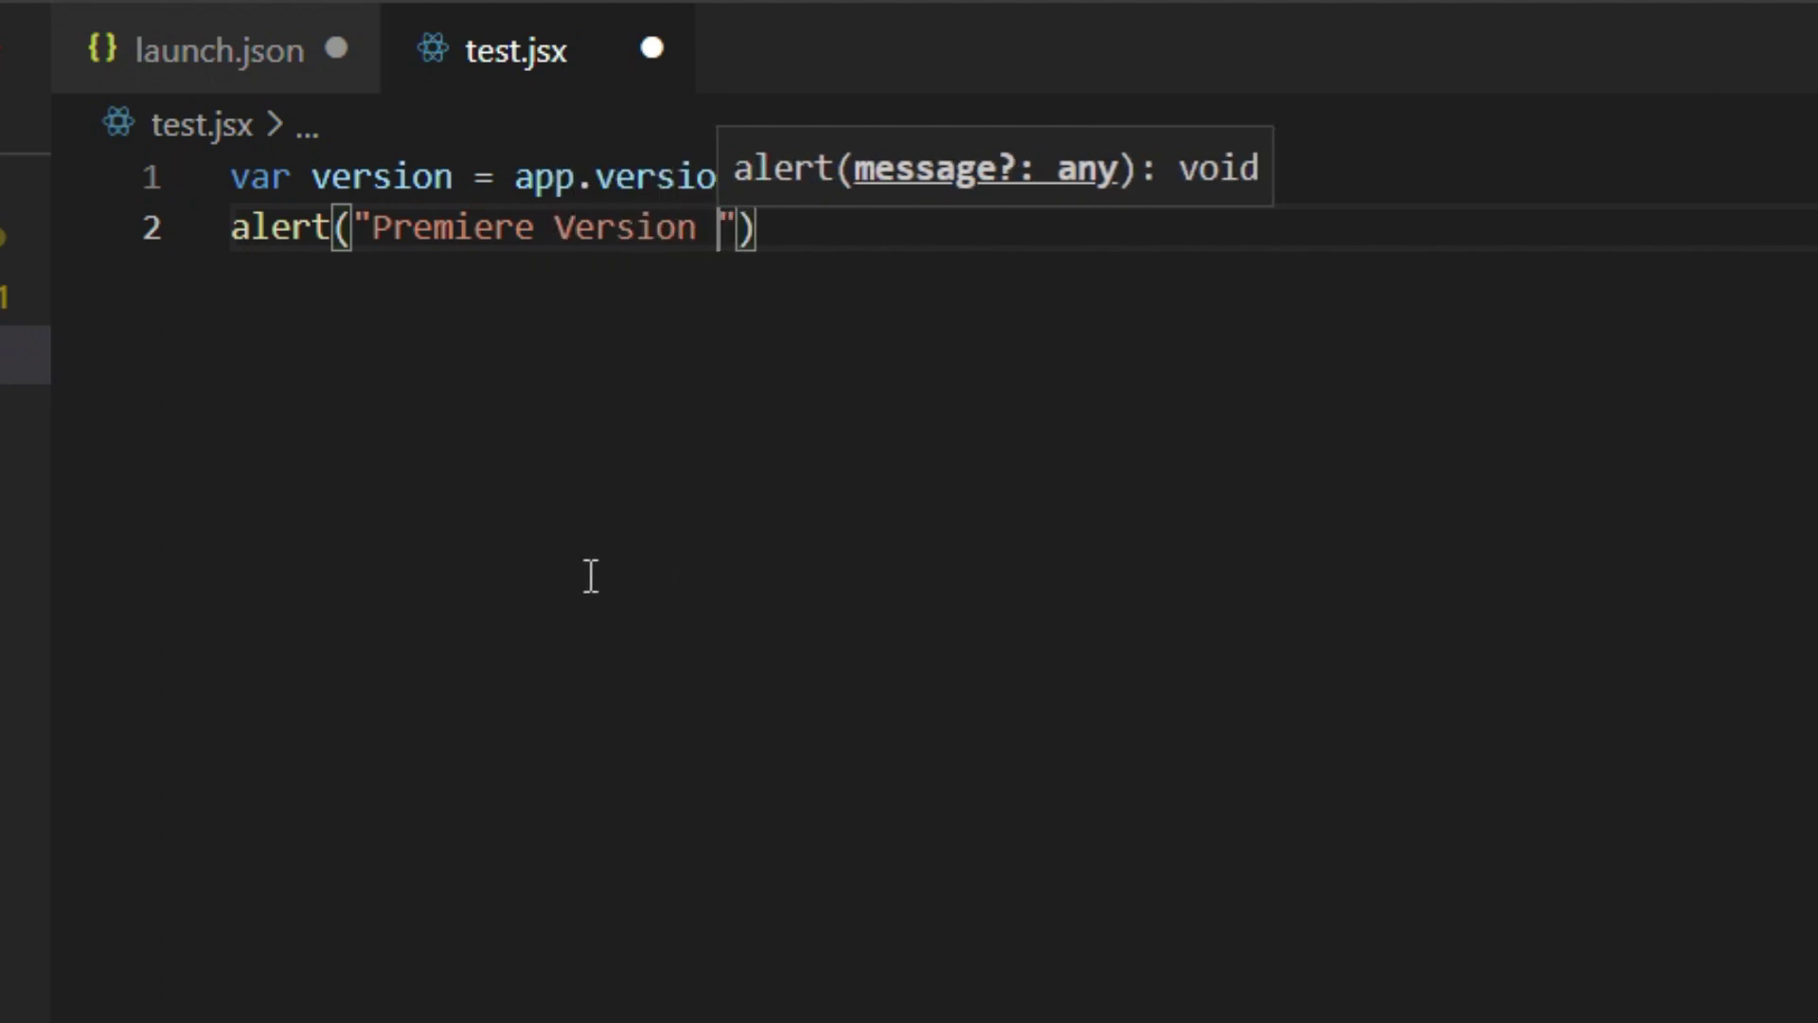
pyautogui.write('" + ')
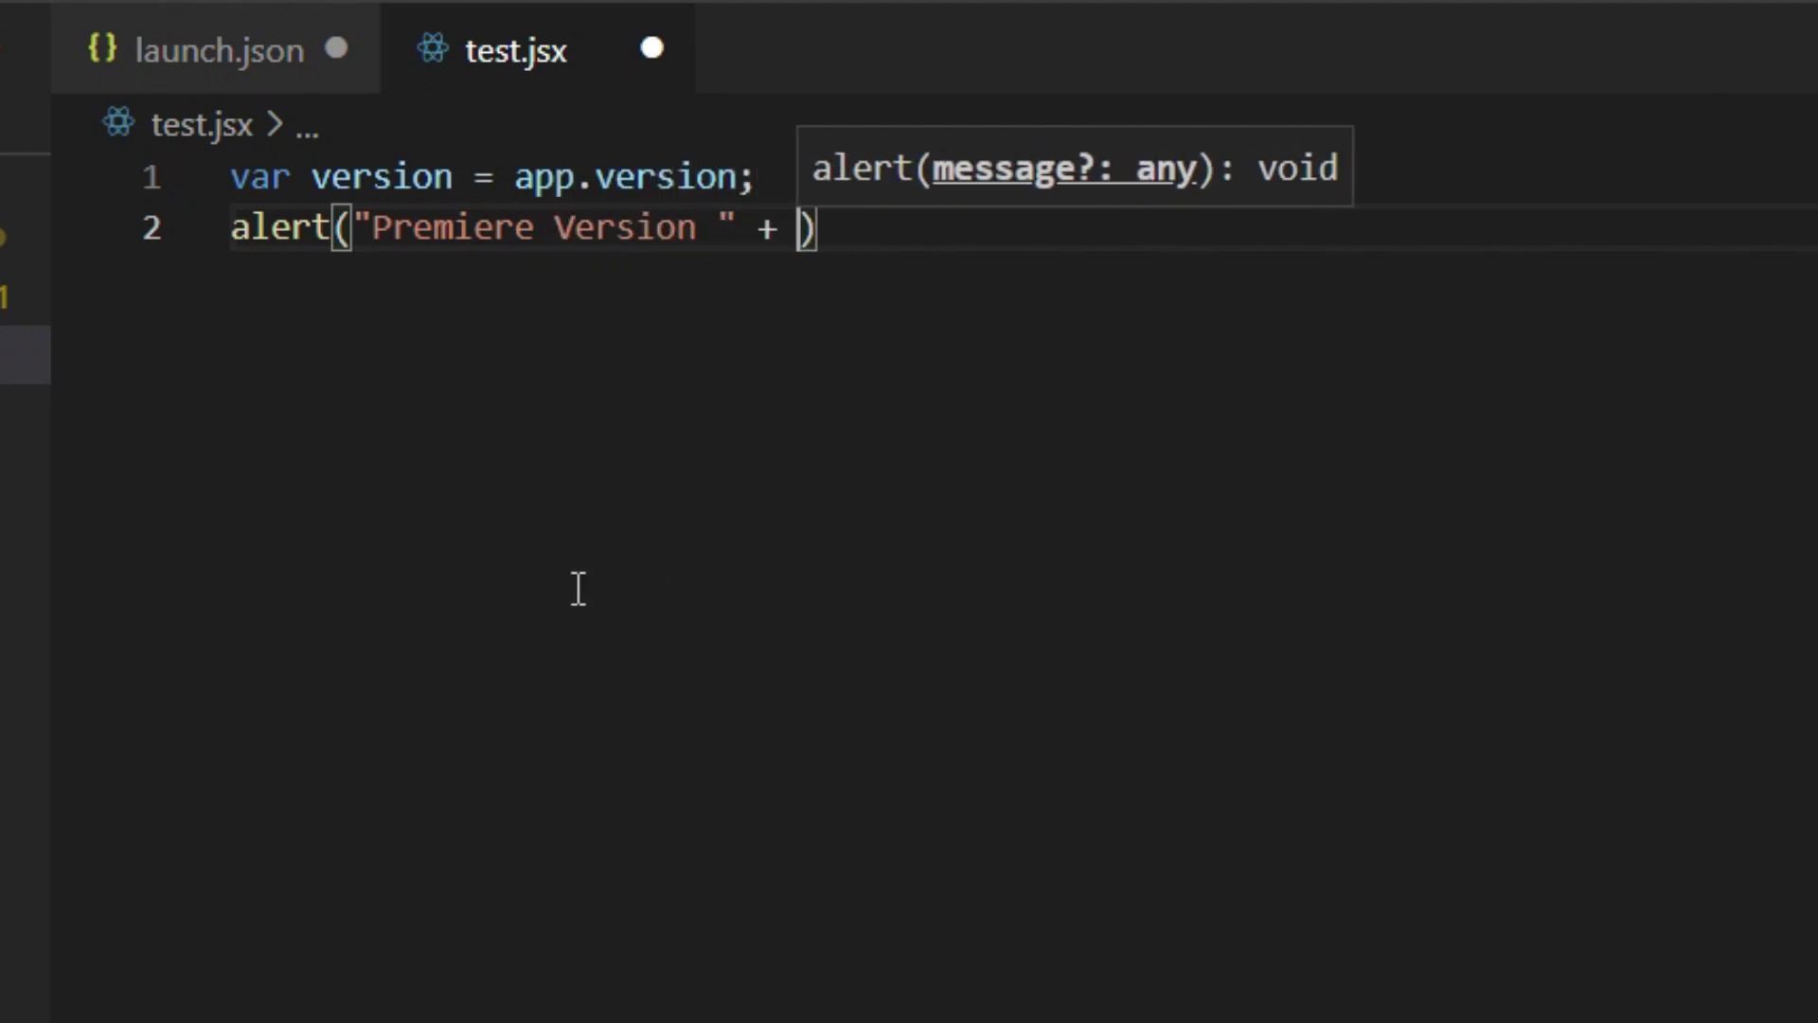
pyautogui.write('version')
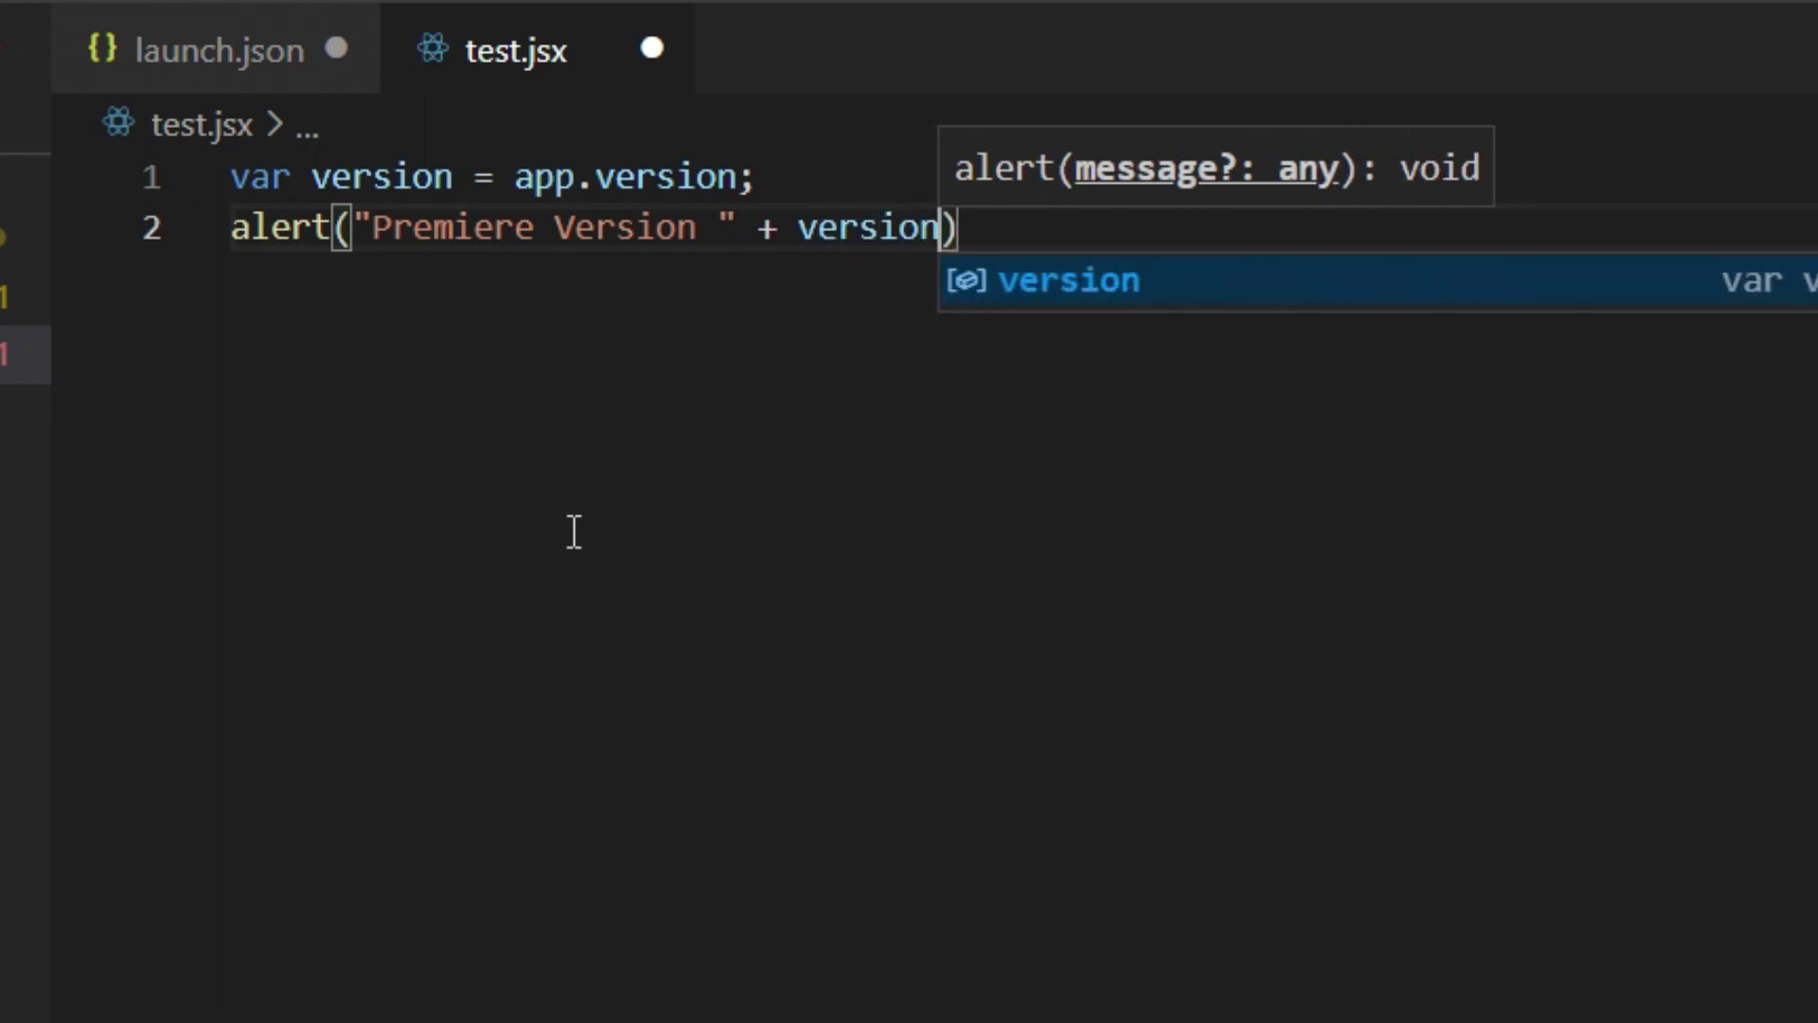
pyautogui.write(');')
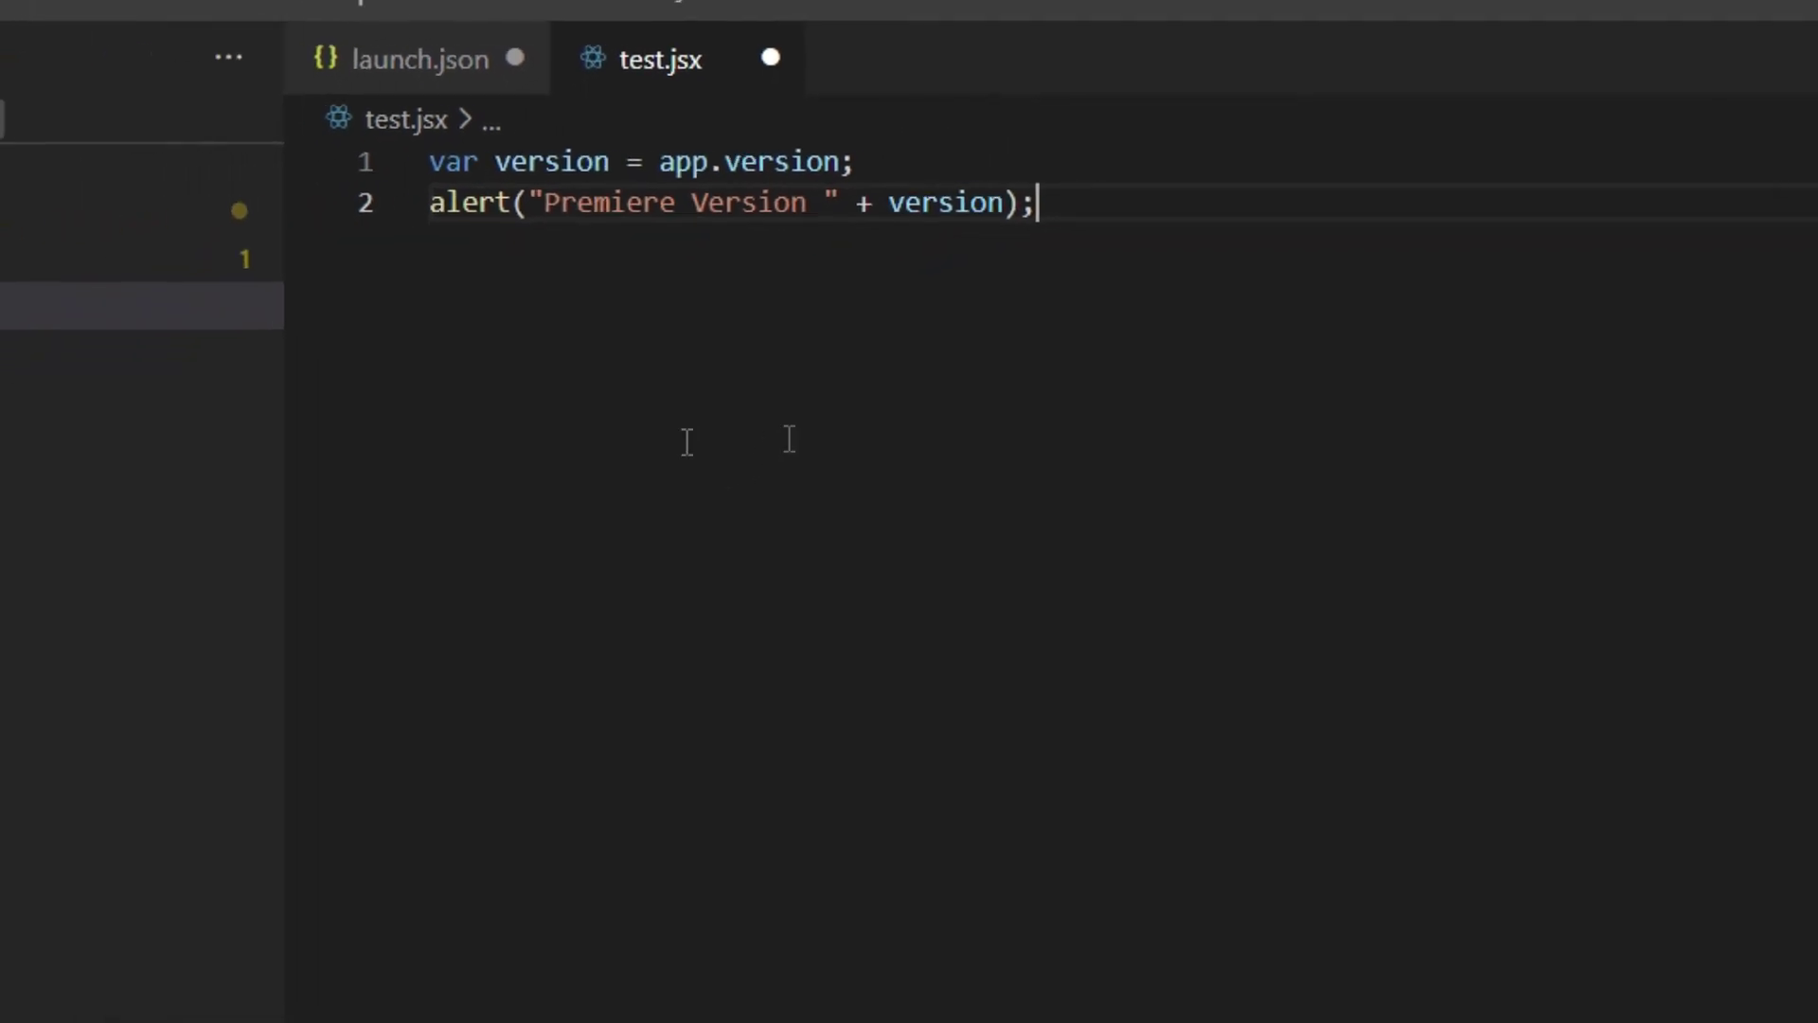
# - Save test.jsx and launch Adobe Premiere Pro 2020 from the Start menu
pyautogui.click(371, 36)
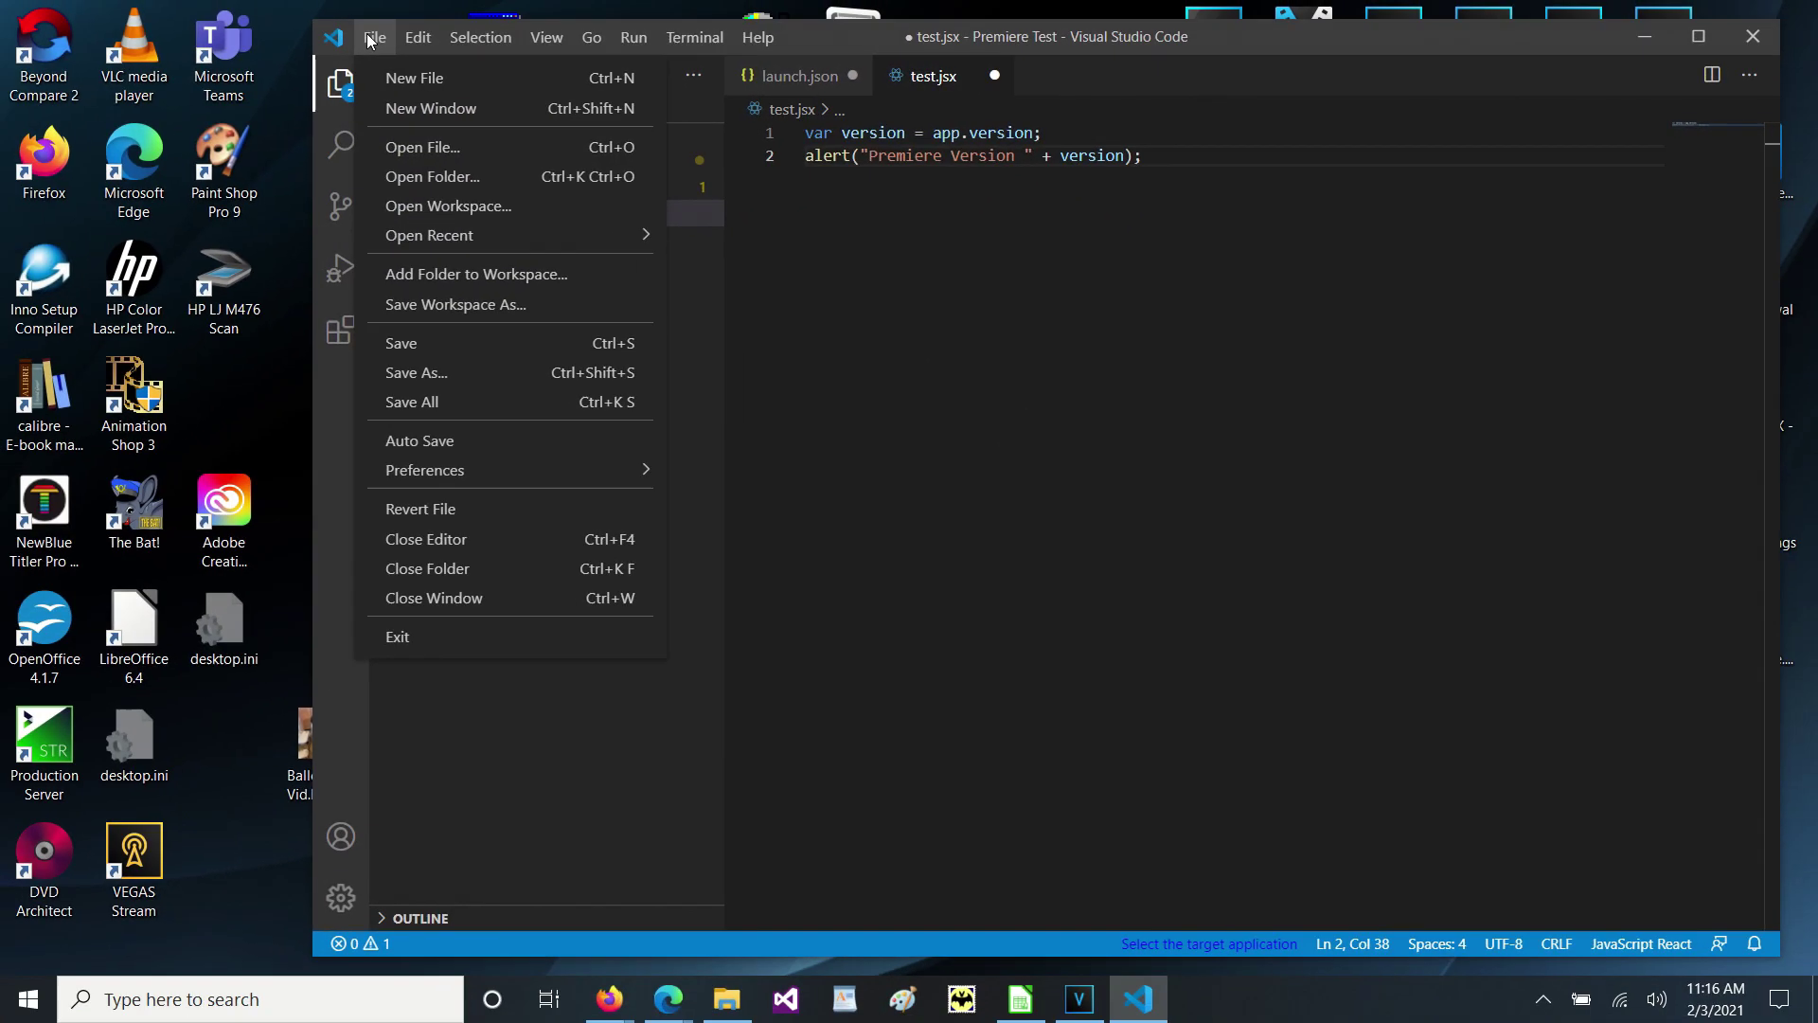
pyautogui.click(422, 341)
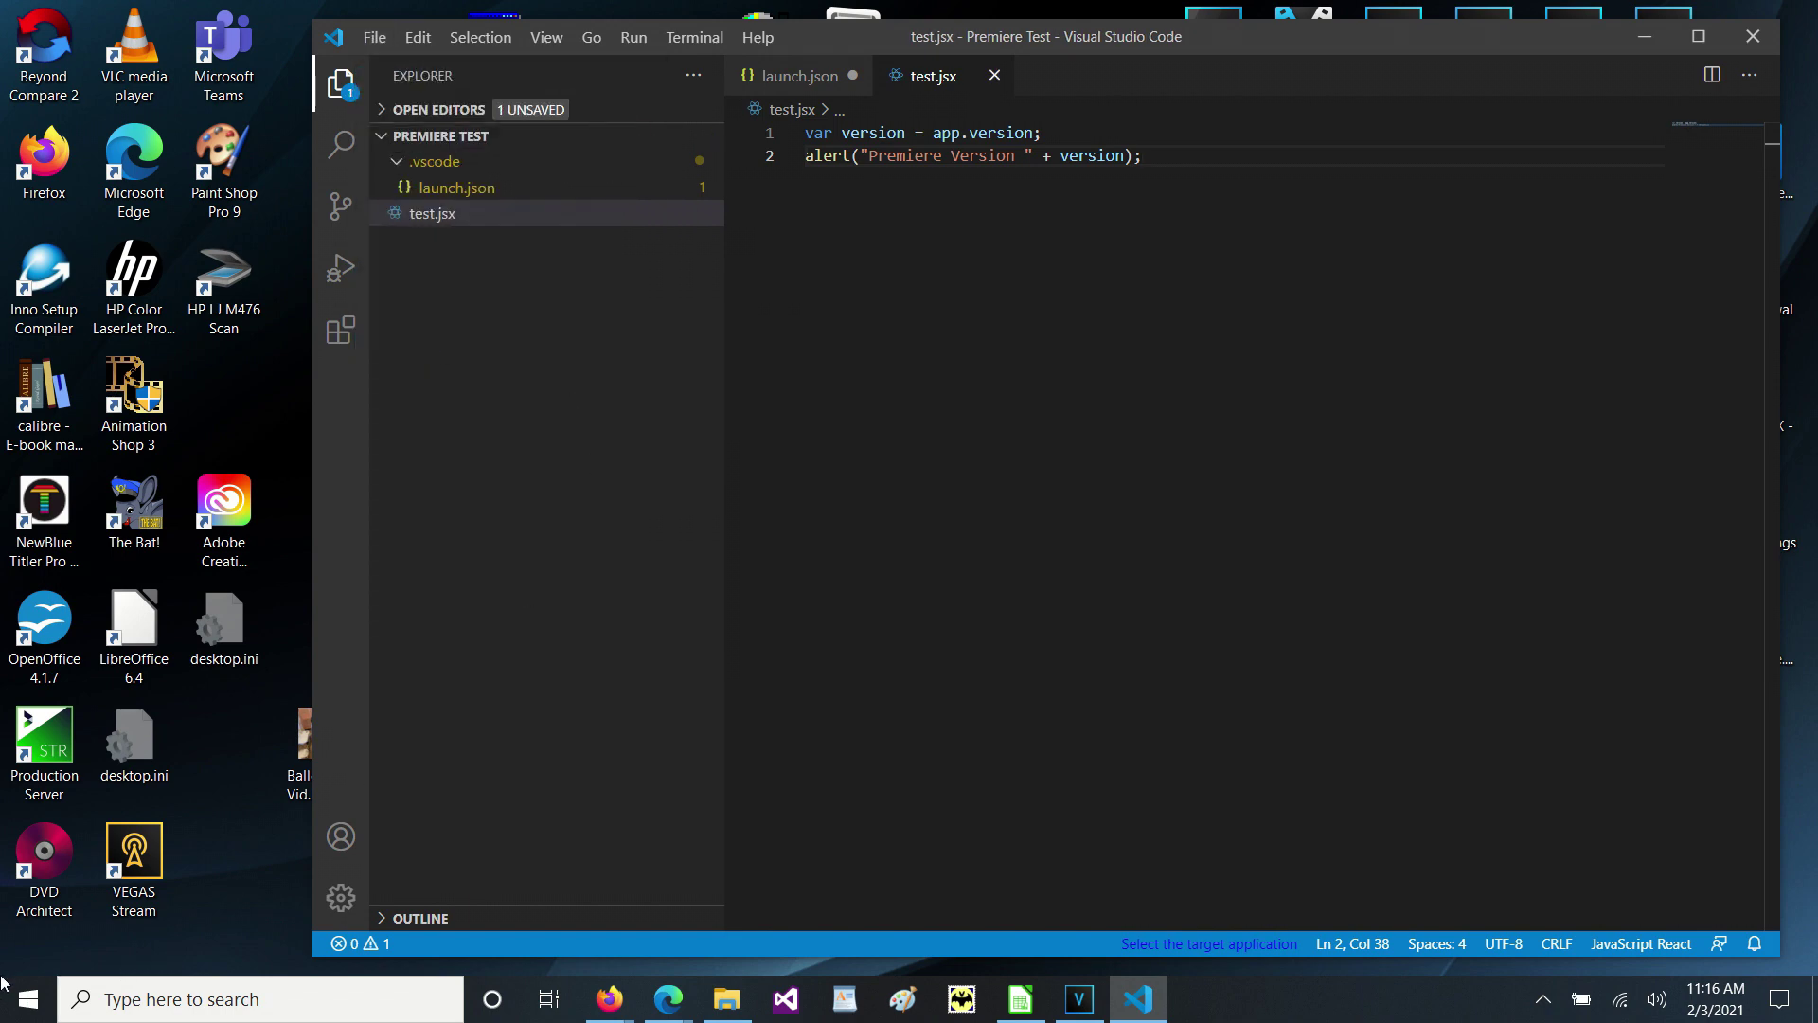
pyautogui.click(28, 999)
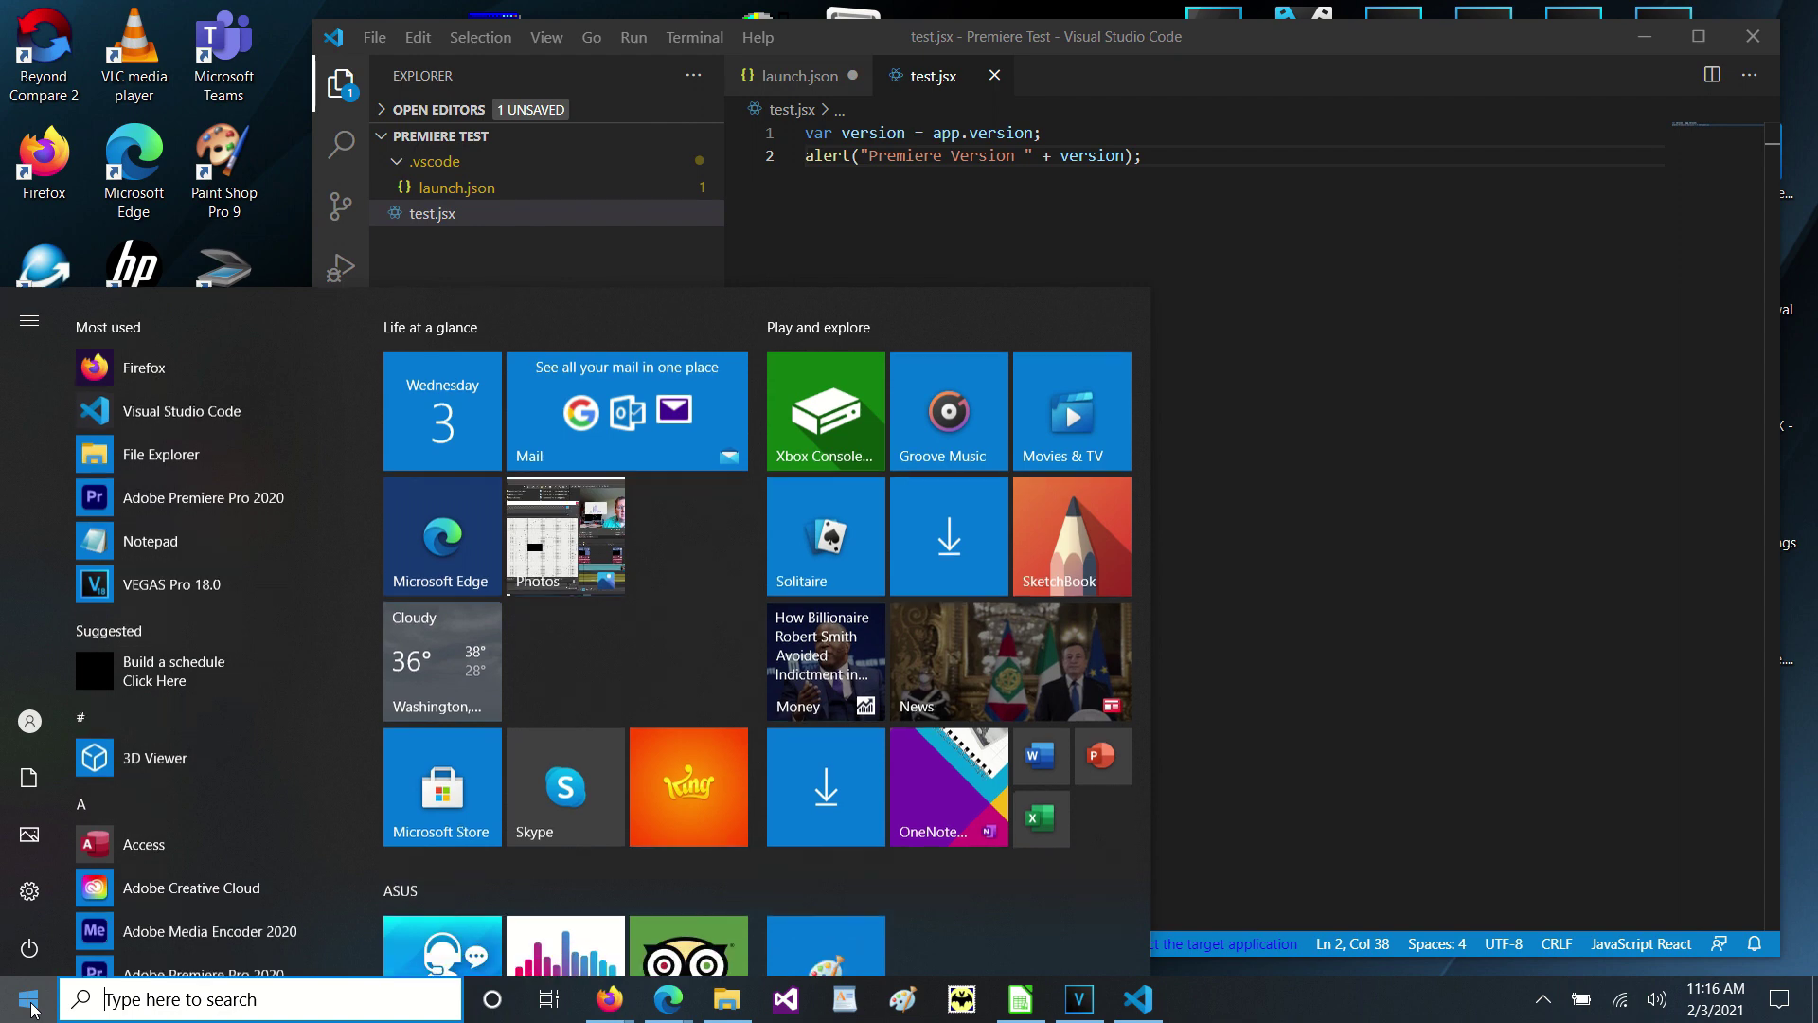
pyautogui.click(236, 484)
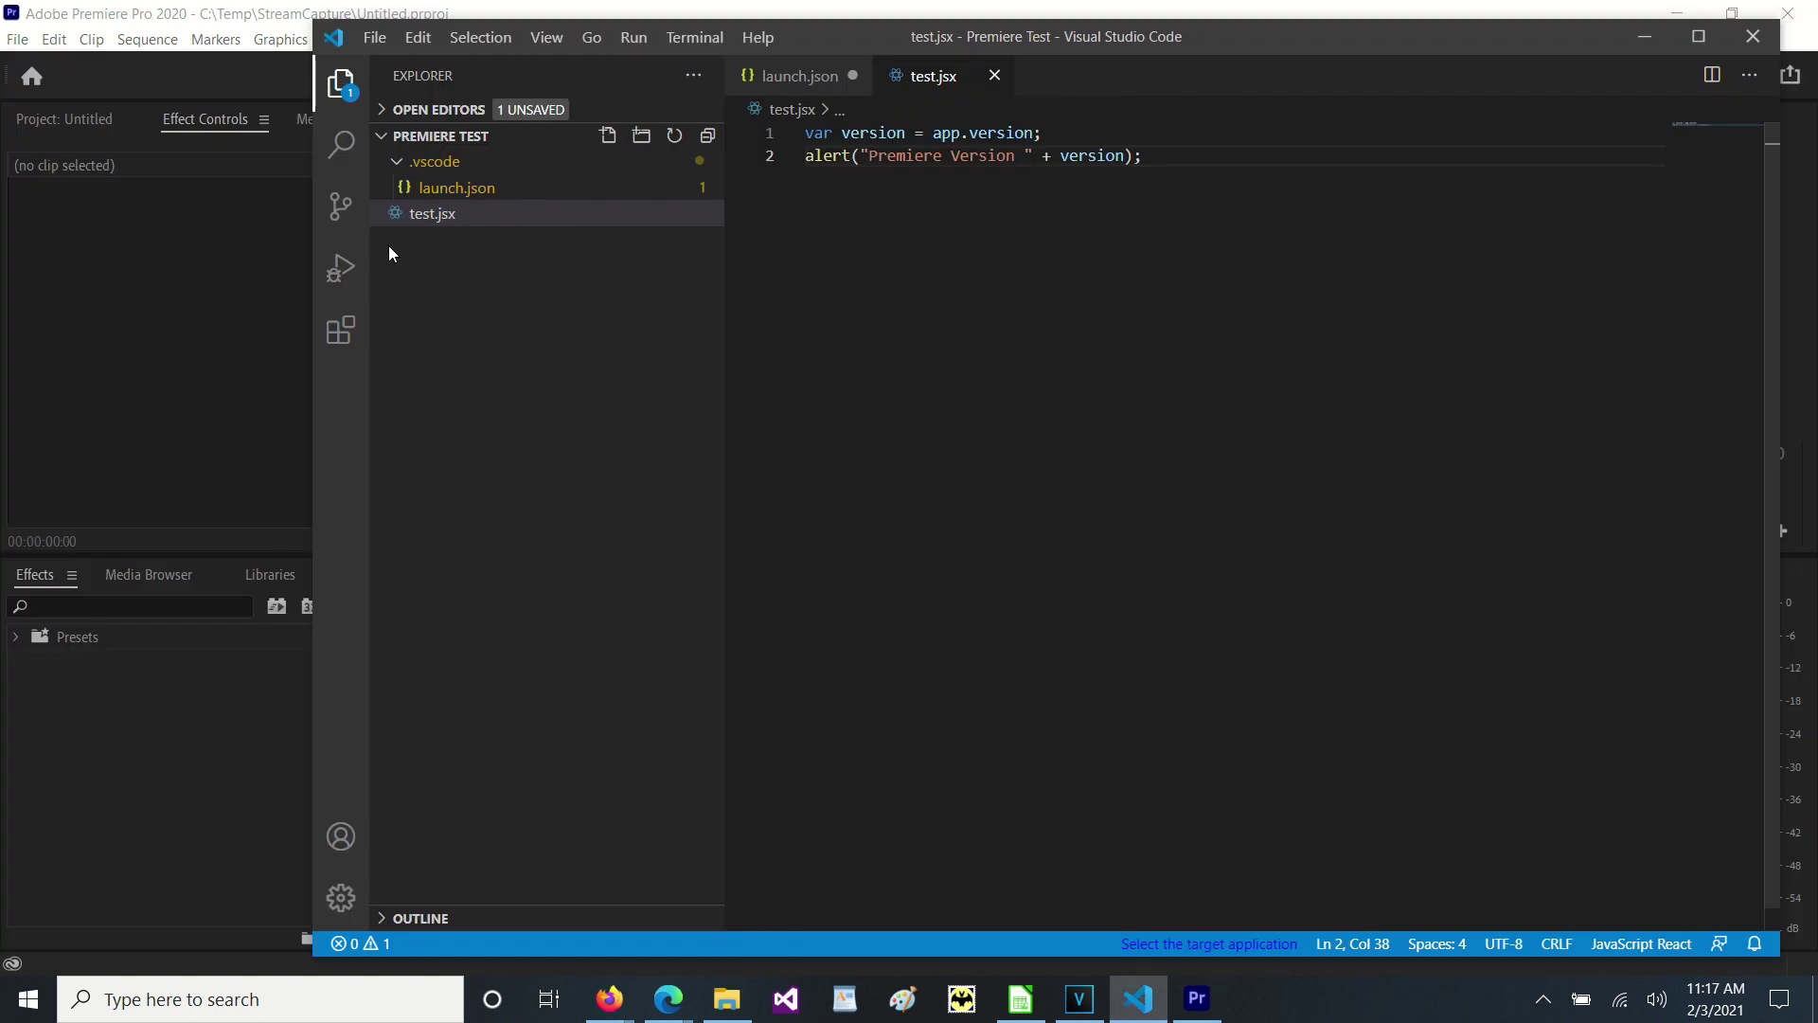
pyautogui.click(342, 275)
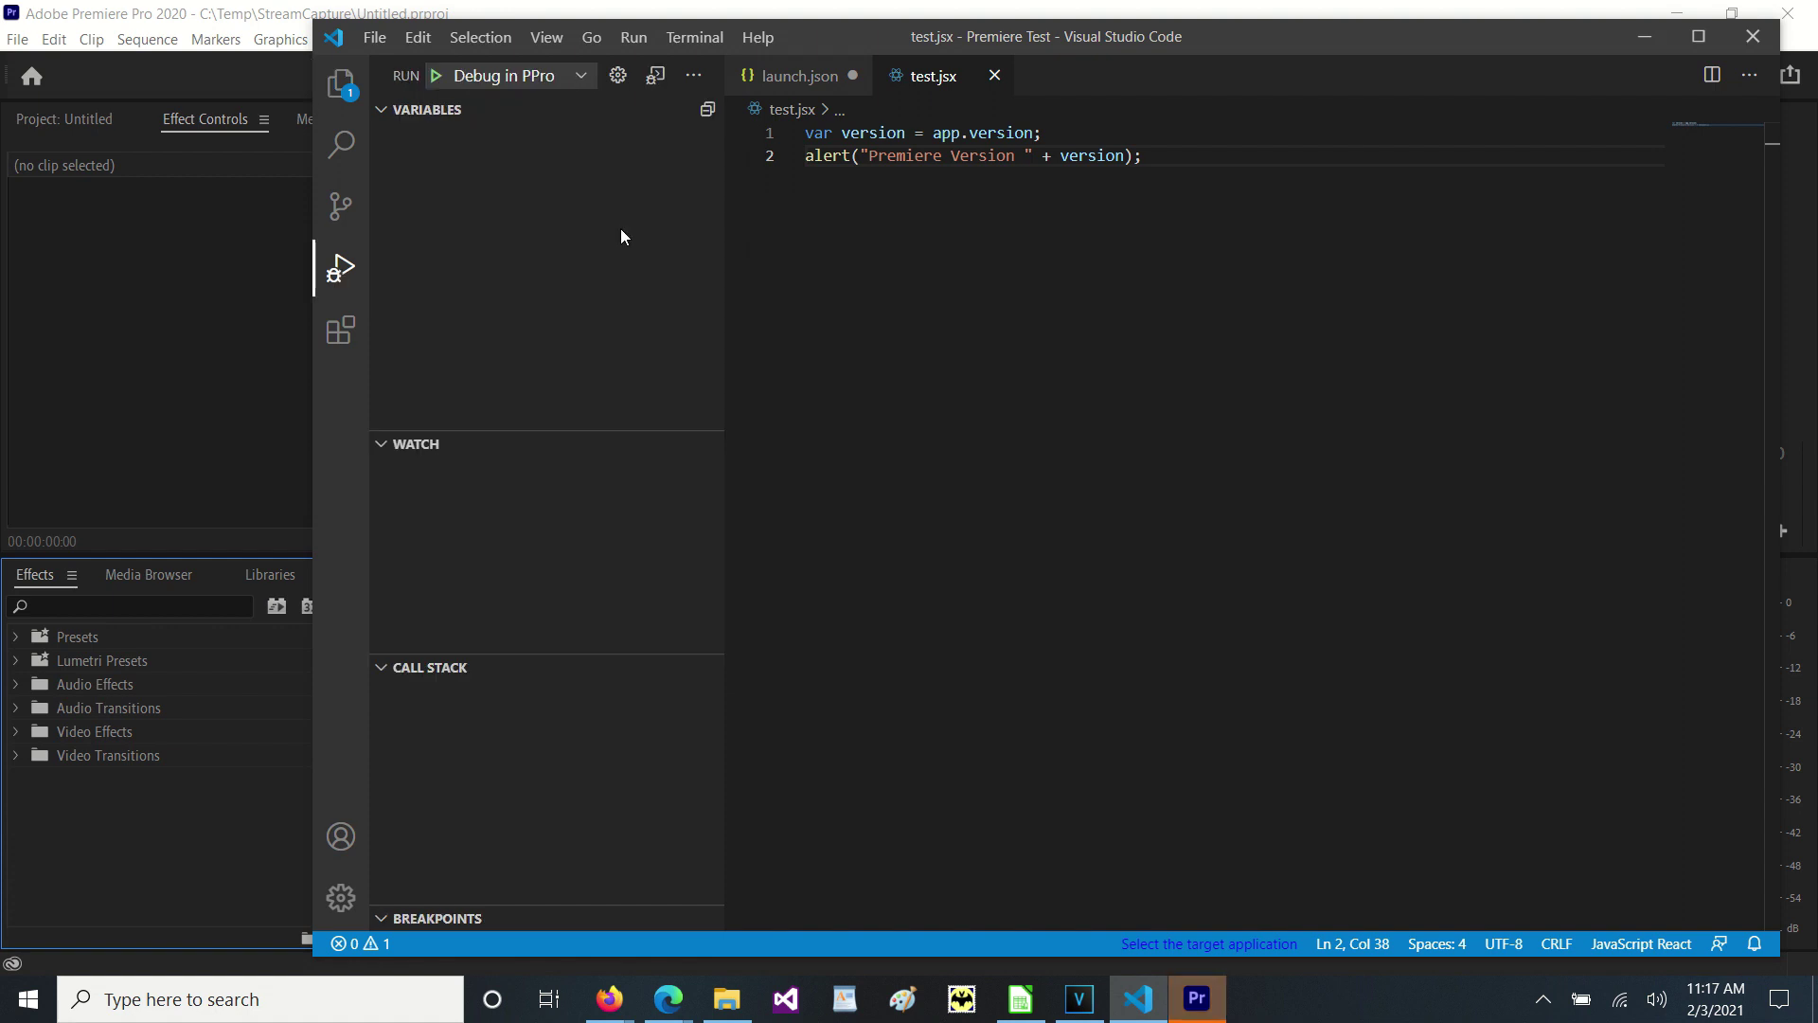
# - Run the Debug in PPro configuration, which fails for lack of a target, and dismiss the error
pyautogui.click(582, 78)
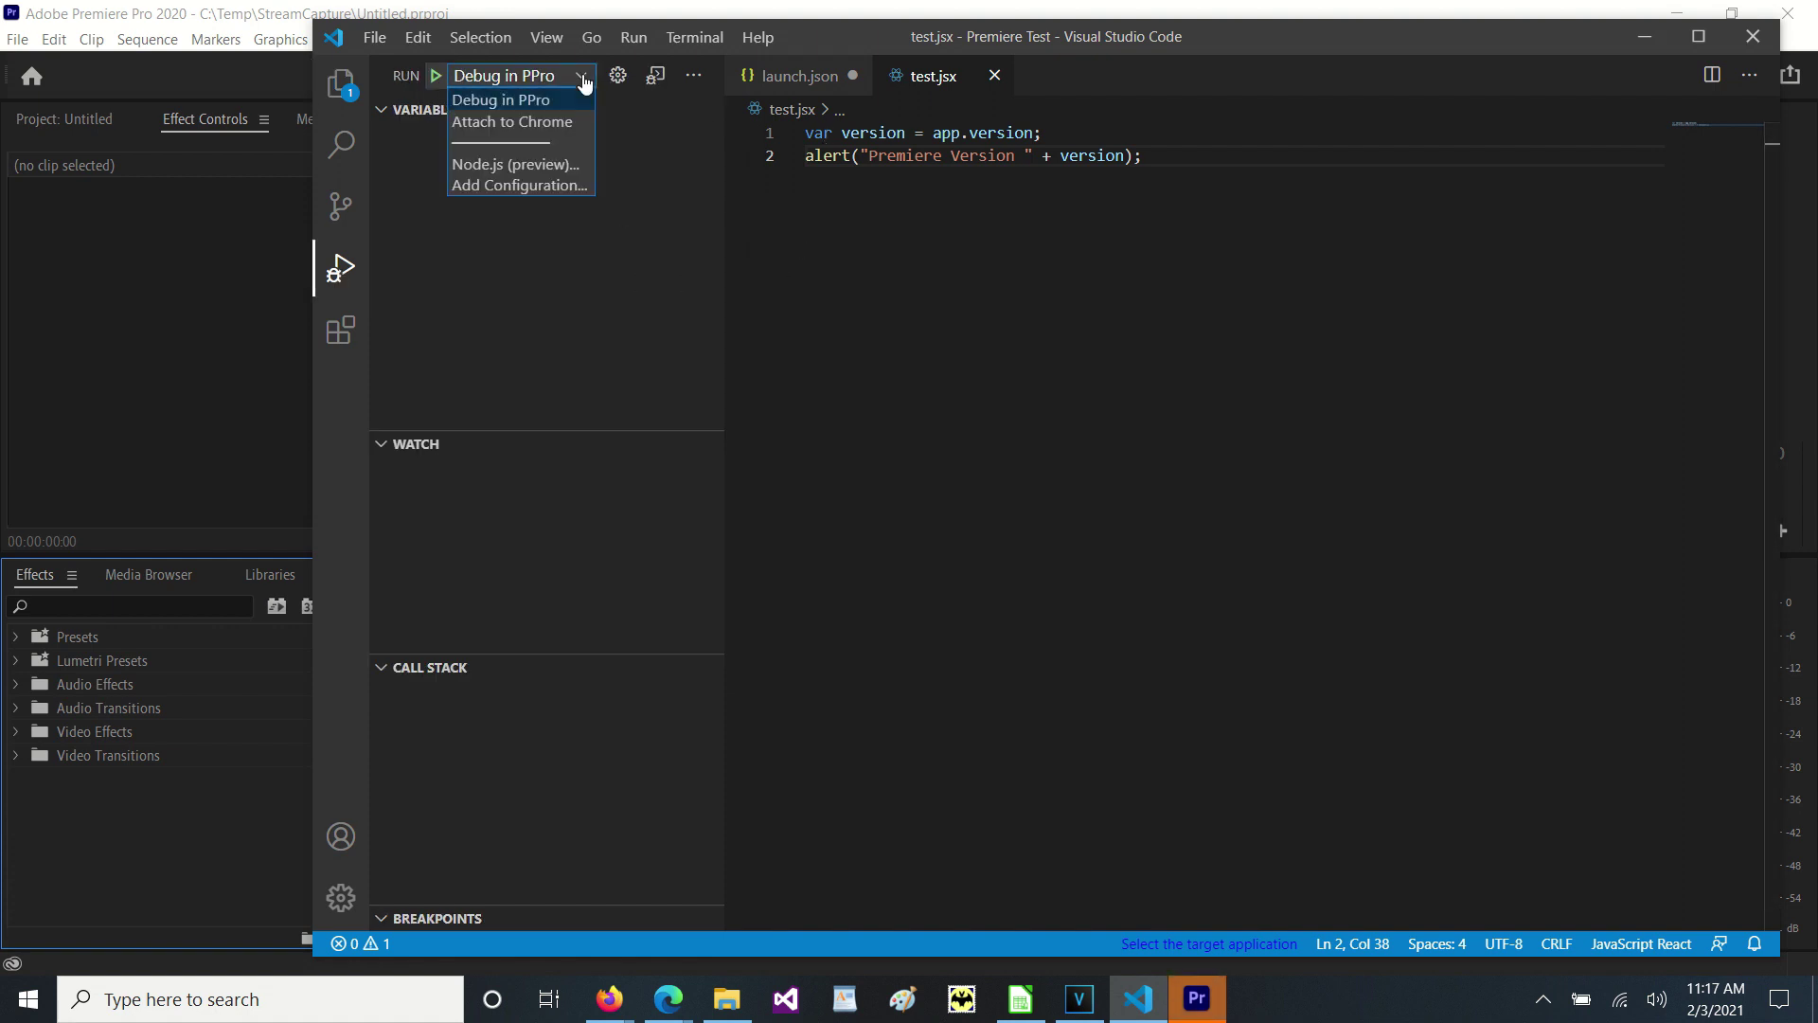
pyautogui.click(581, 77)
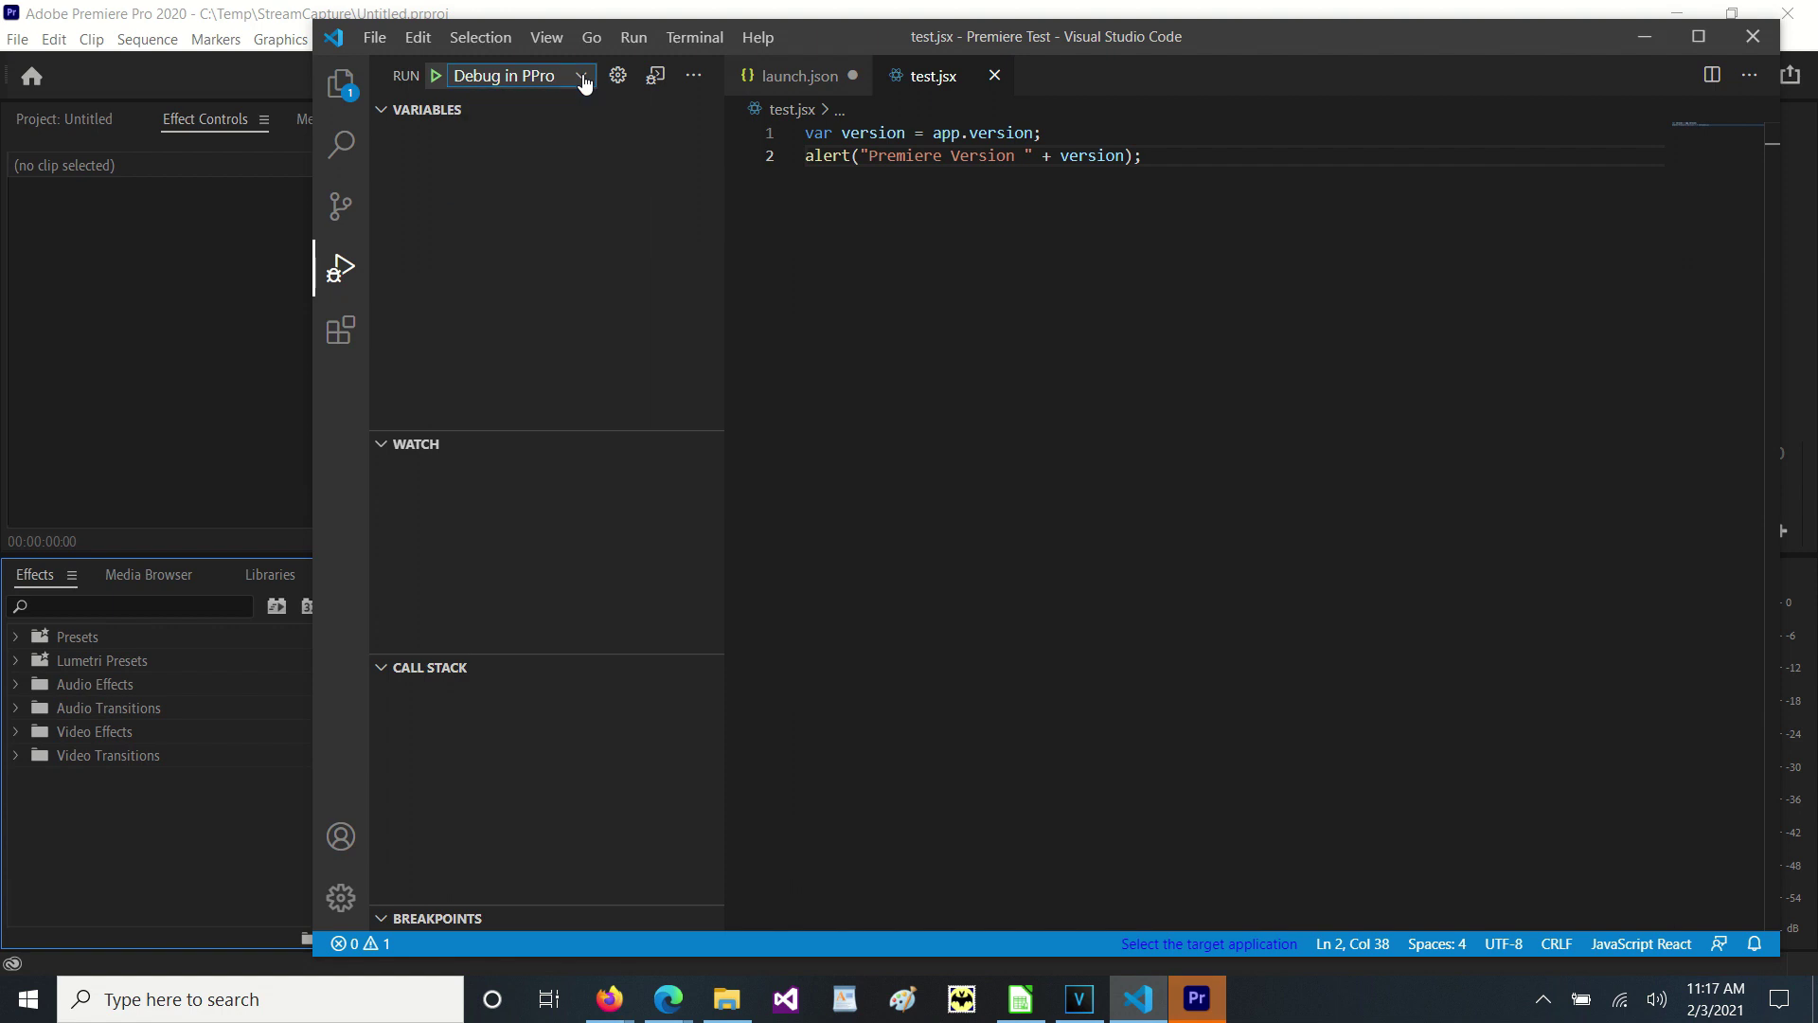
pyautogui.click(436, 76)
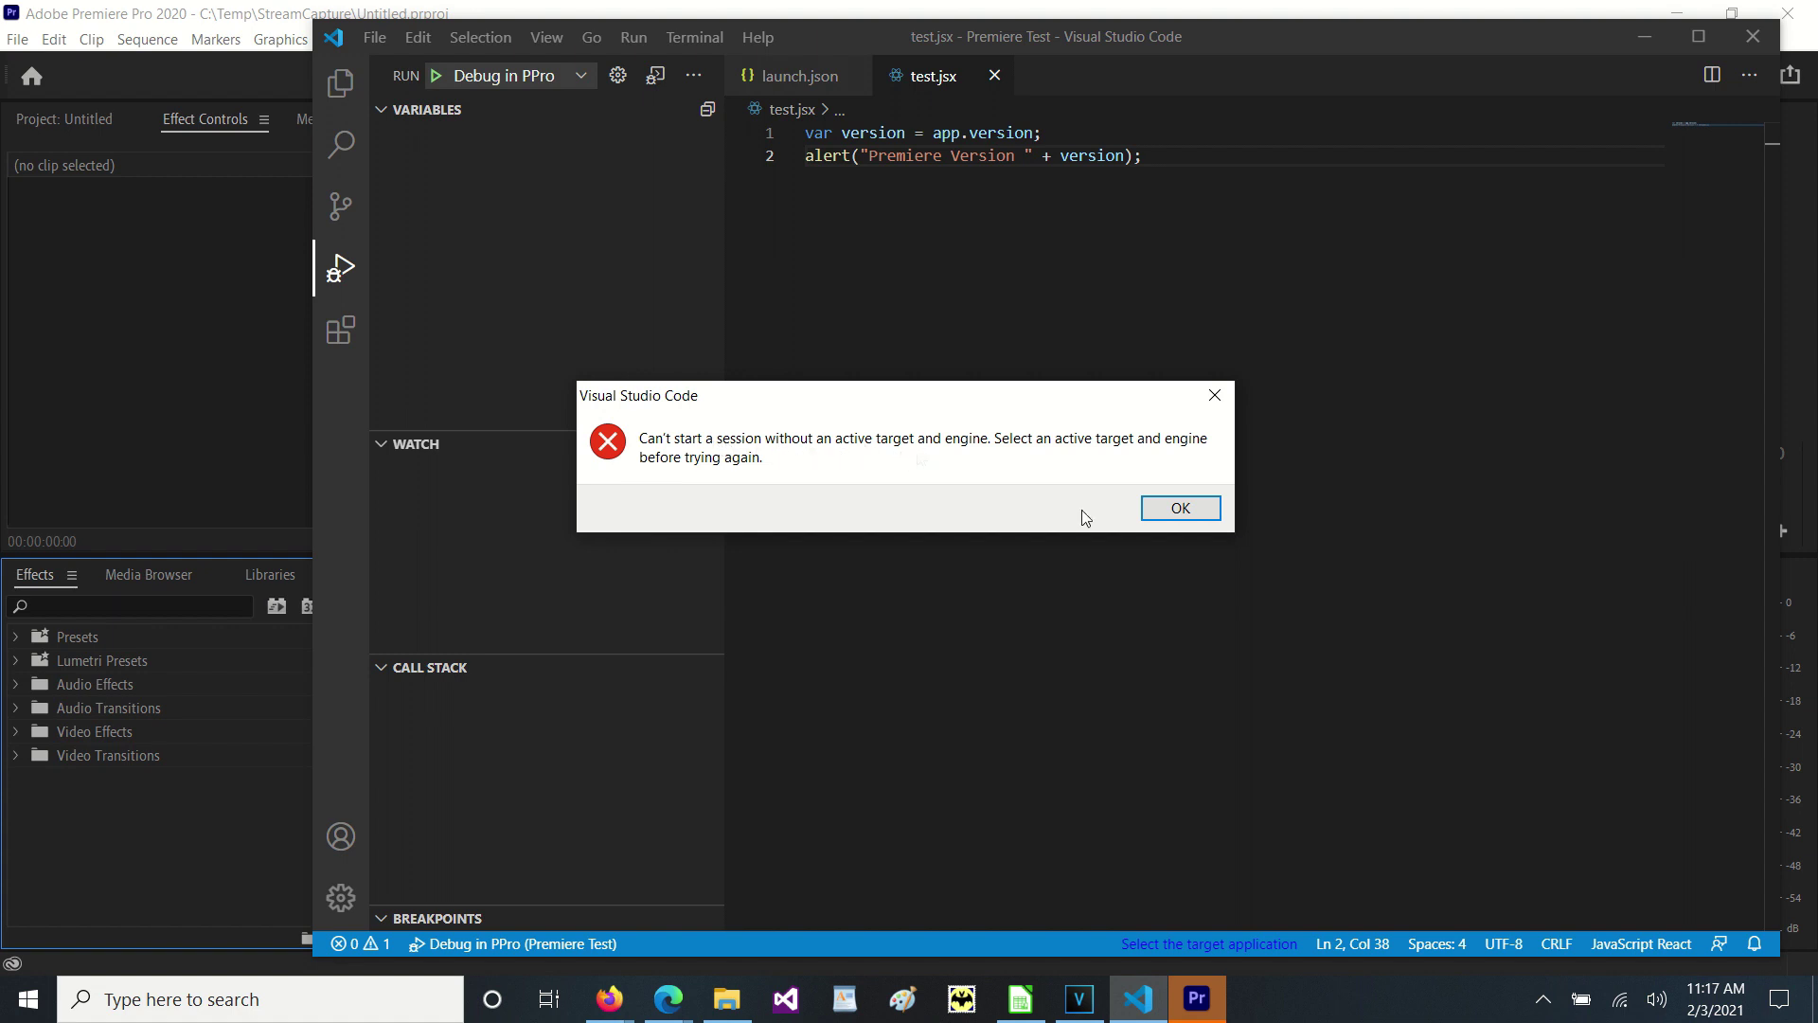
pyautogui.click(1179, 509)
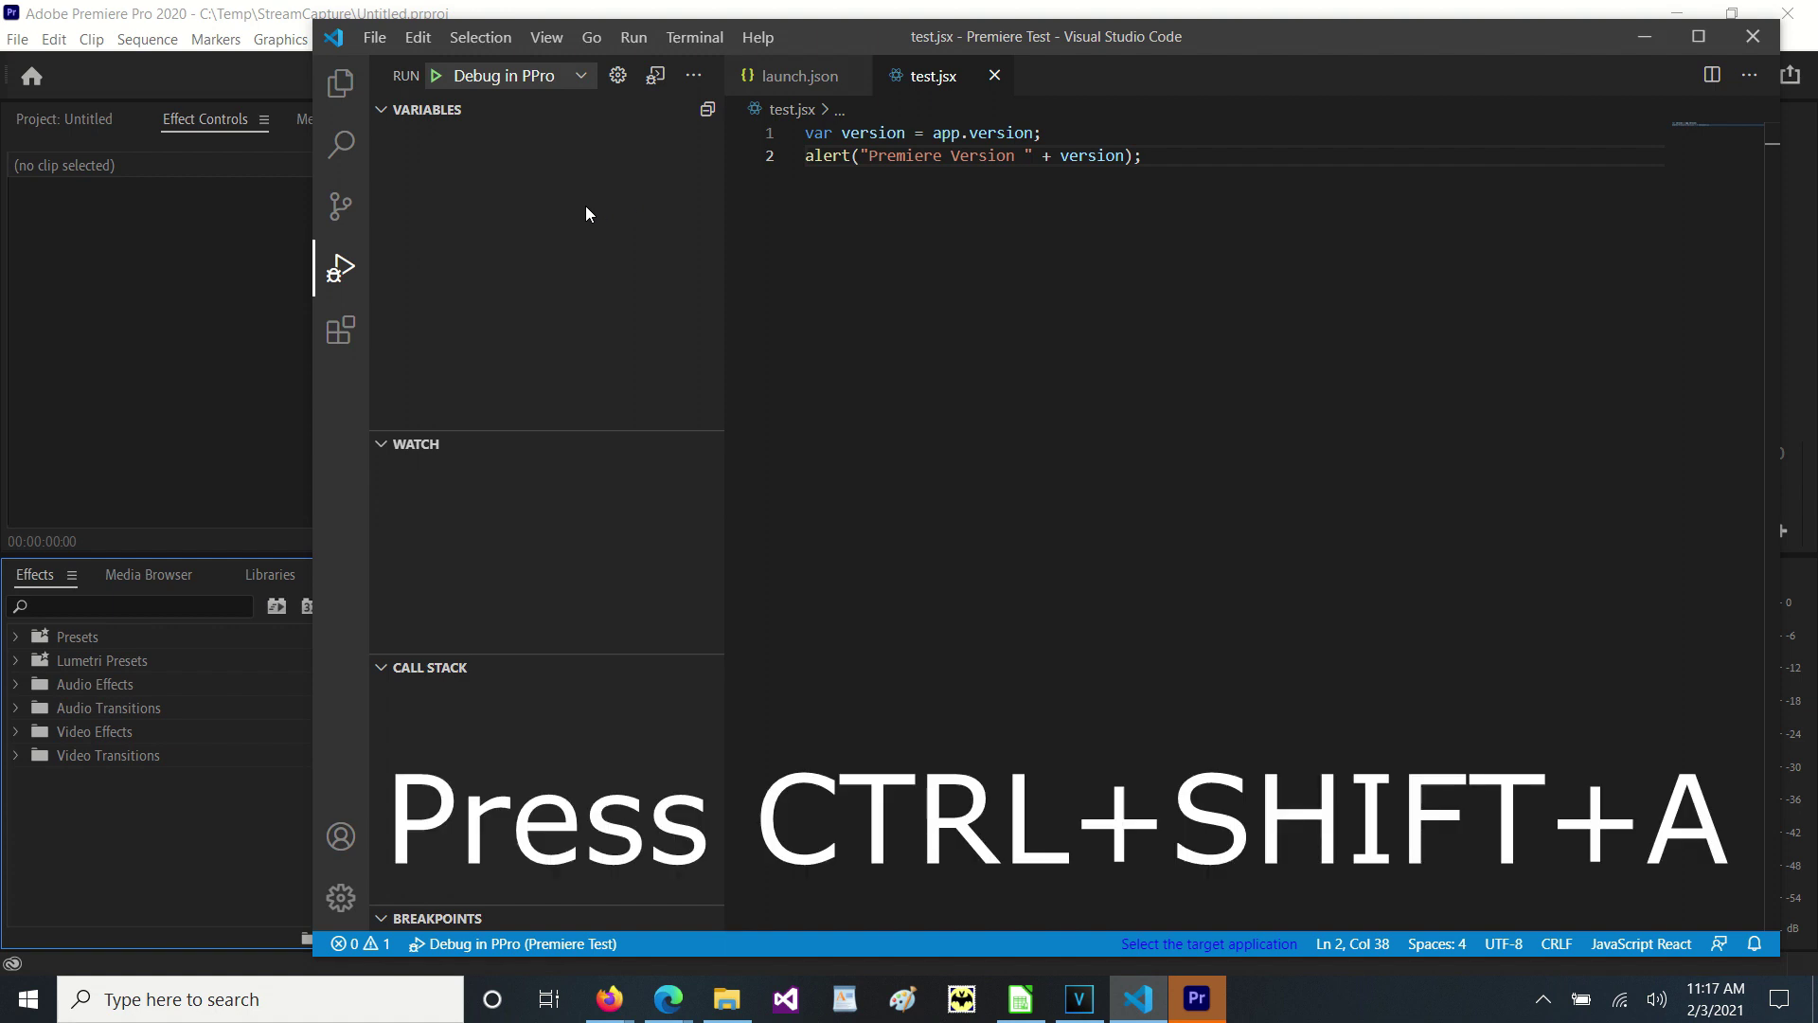
# - Target Adobe Premiere Pro 2020 via Ctrl+Shift+A, rerun test.jsx, and close the 'Premiere Version 14.7.0' alert
pyautogui.hotkey('ctrl', 'shift', 'a')
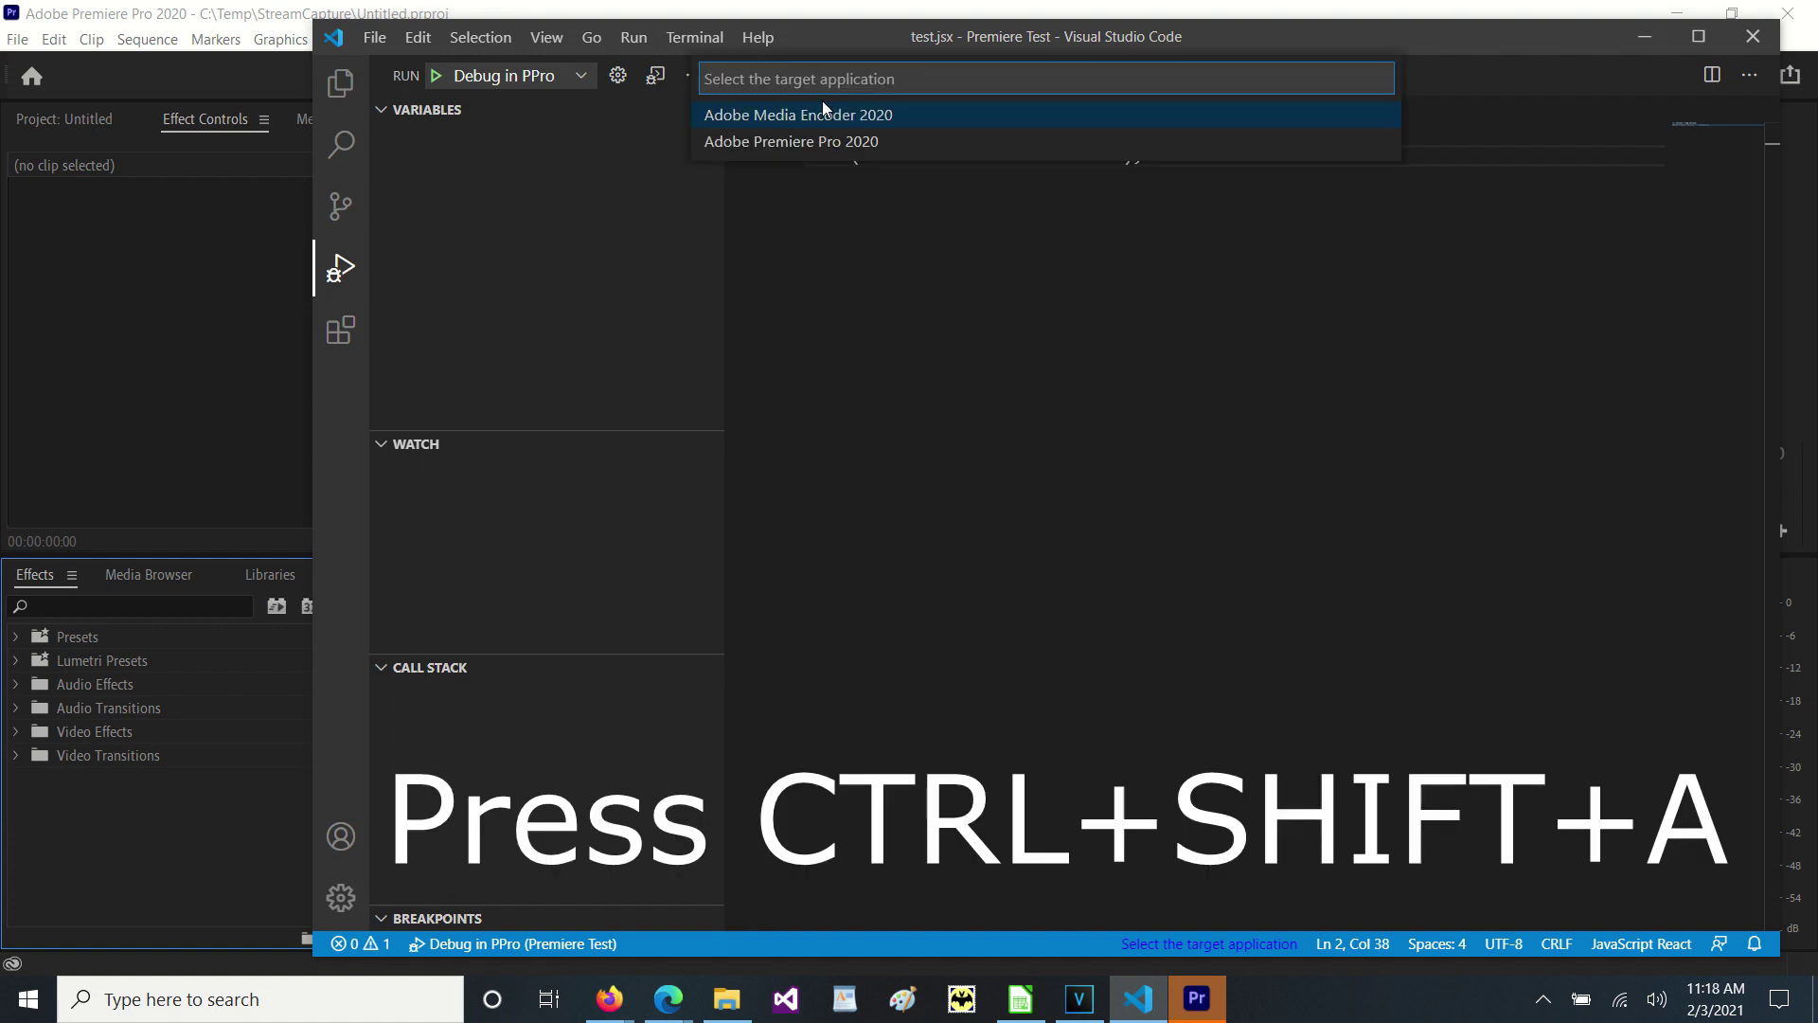
pyautogui.click(791, 142)
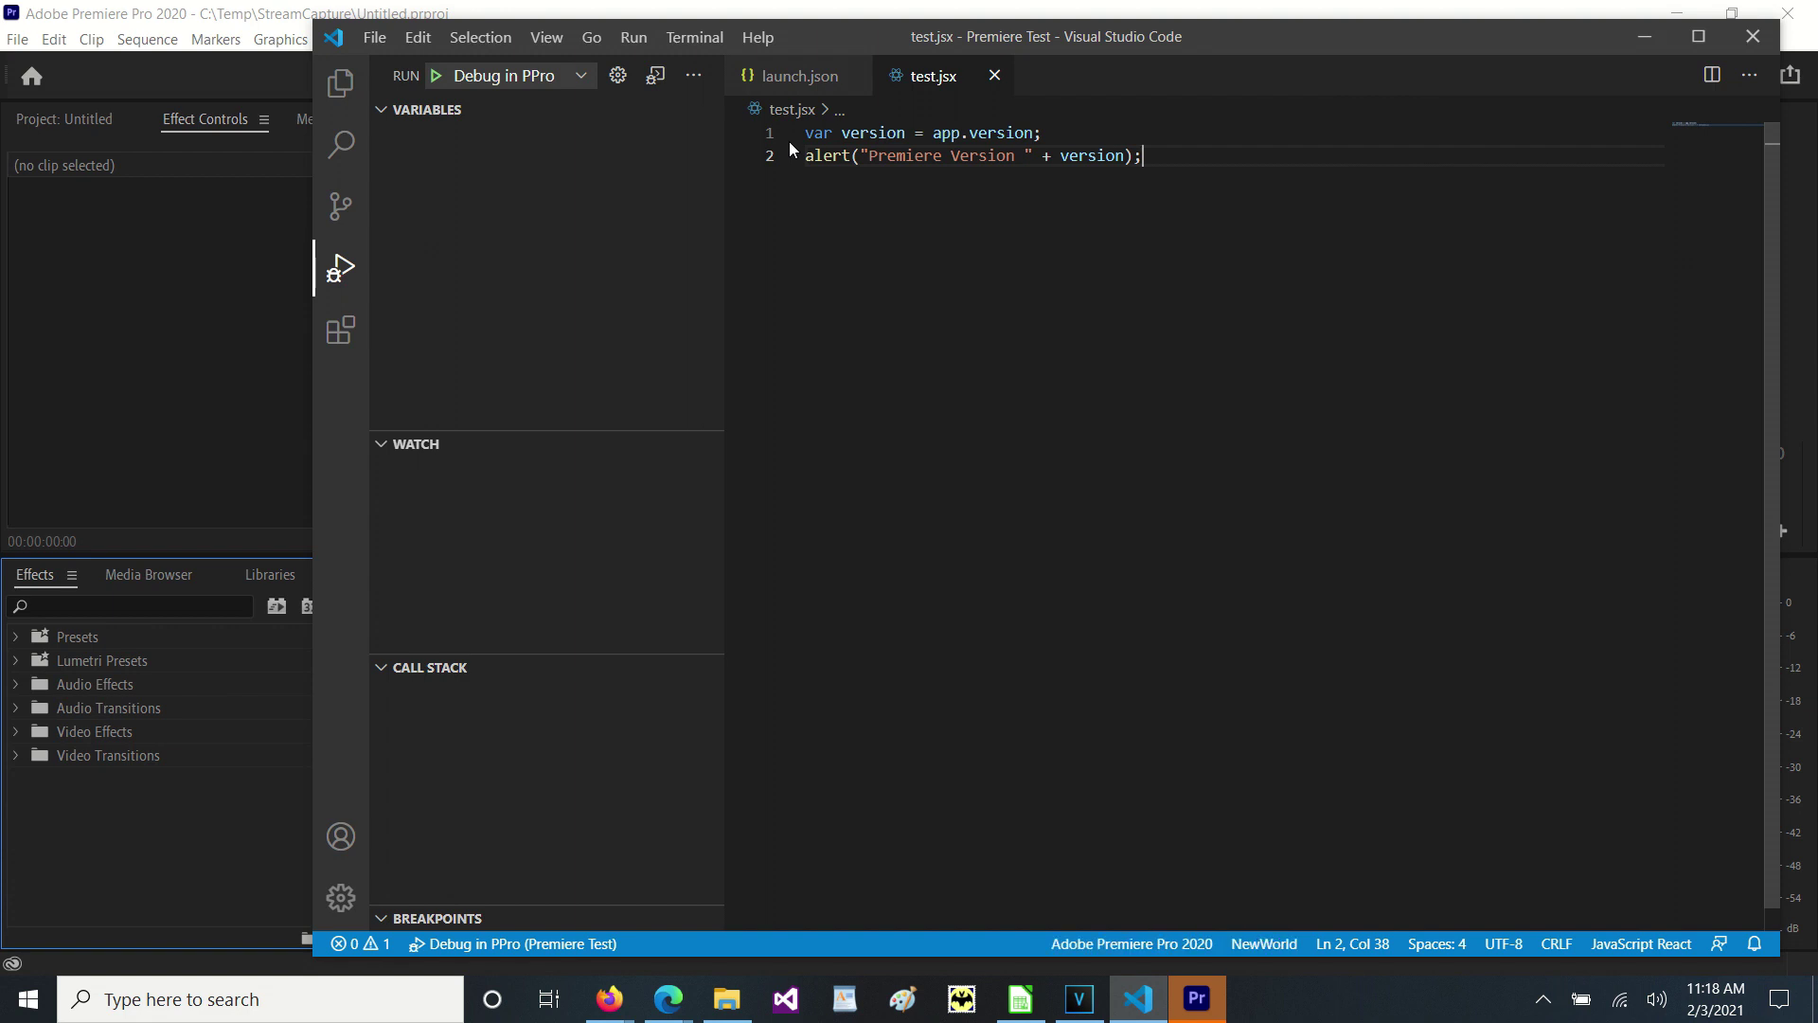
pyautogui.click(437, 79)
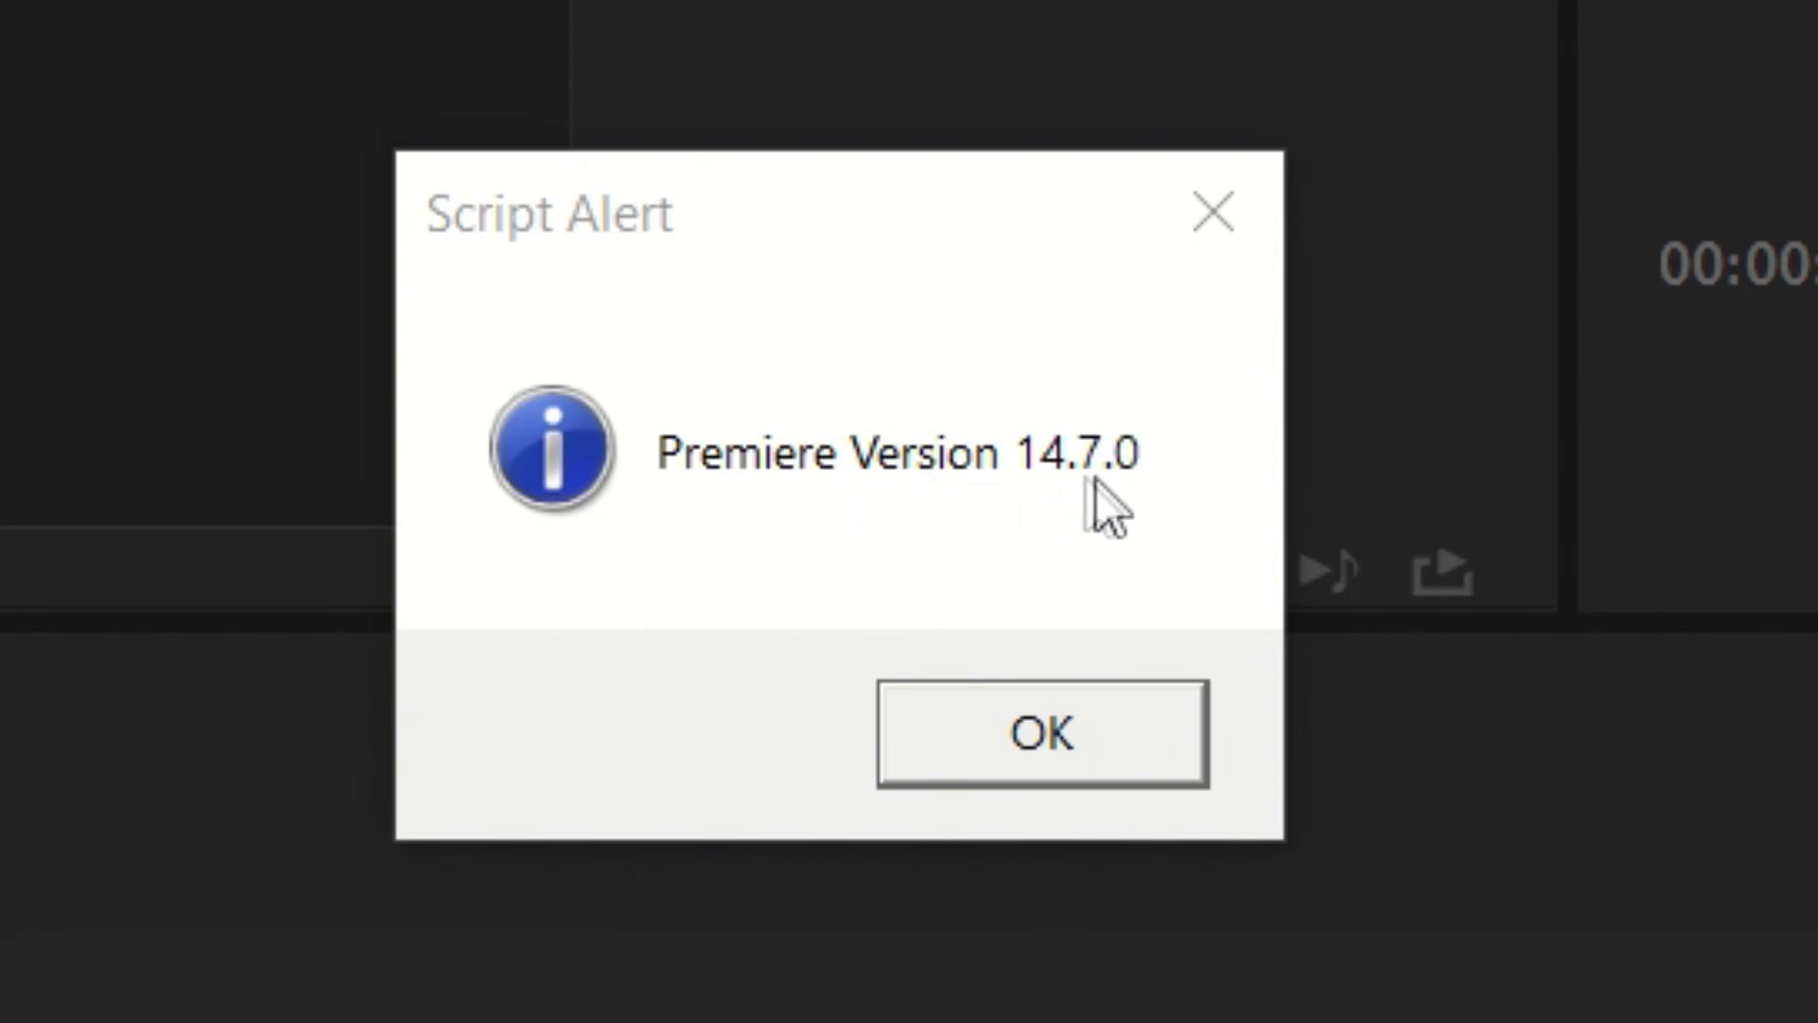
pyautogui.click(1027, 743)
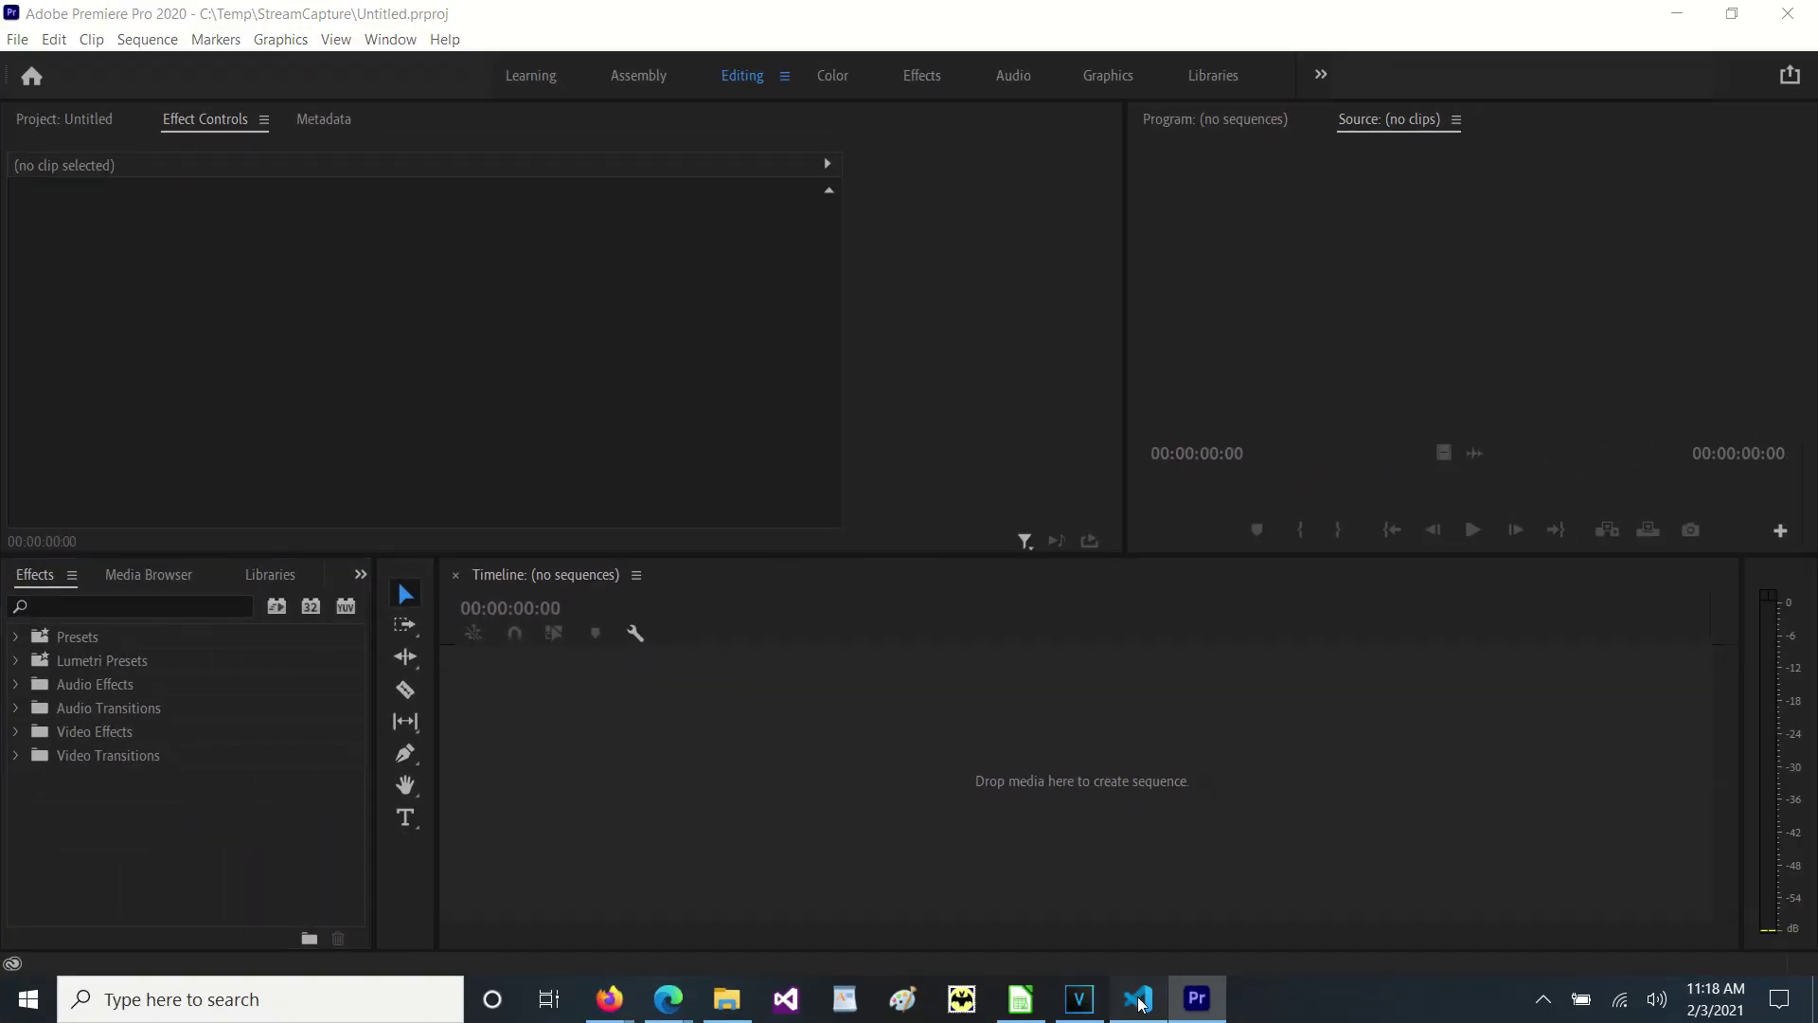
# - Bring VS Code forward and reopen launch.json to view the Debug in PPro configuration running test.jsx
pyautogui.click(1138, 999)
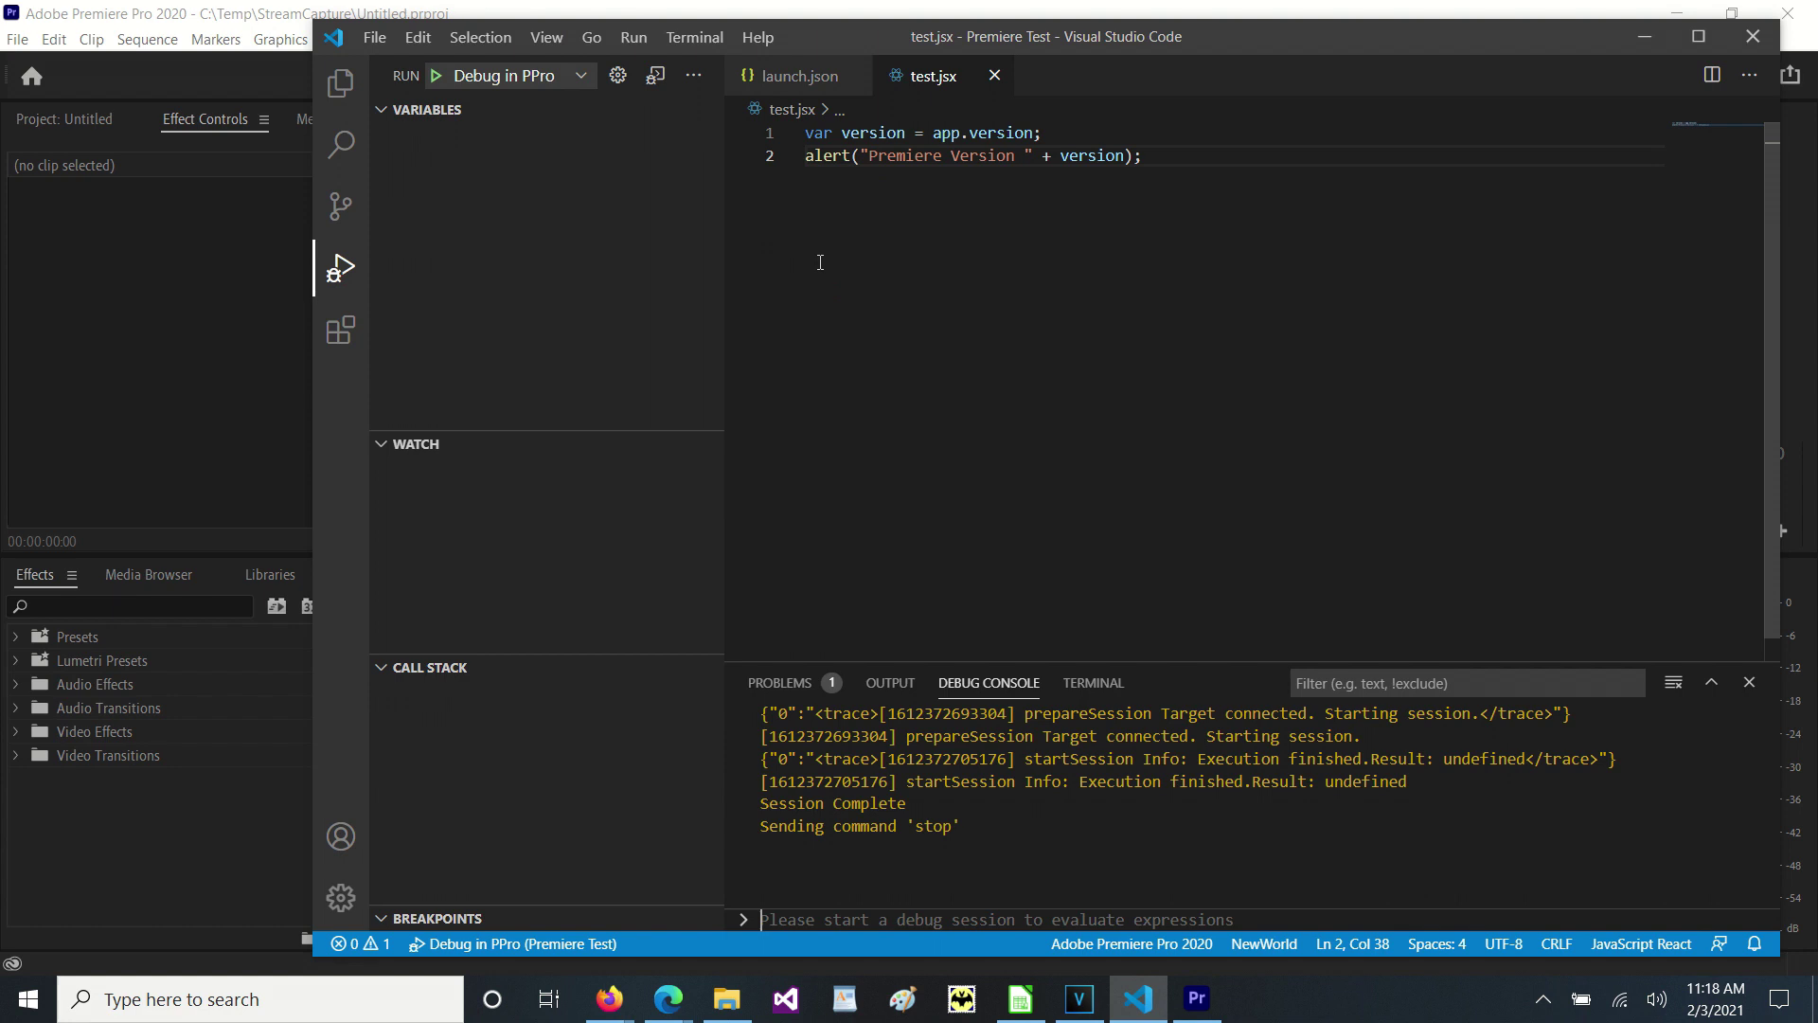
pyautogui.click(332, 83)
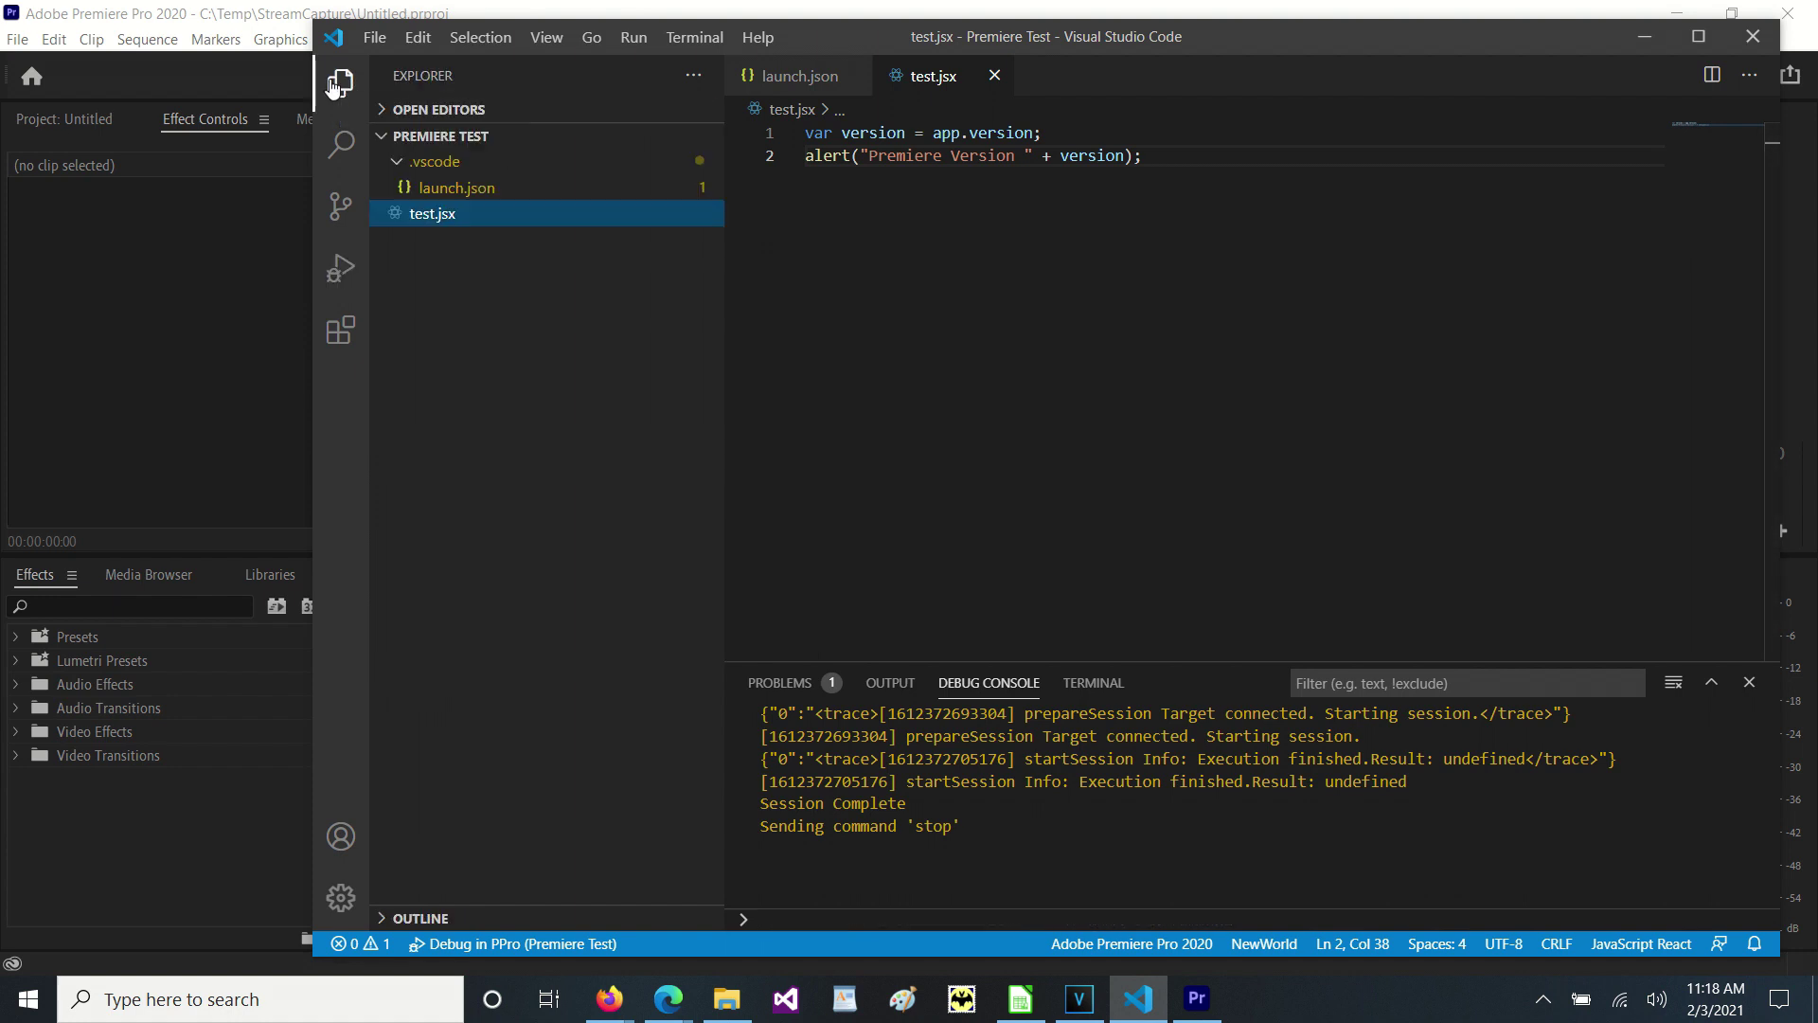
pyautogui.click(448, 194)
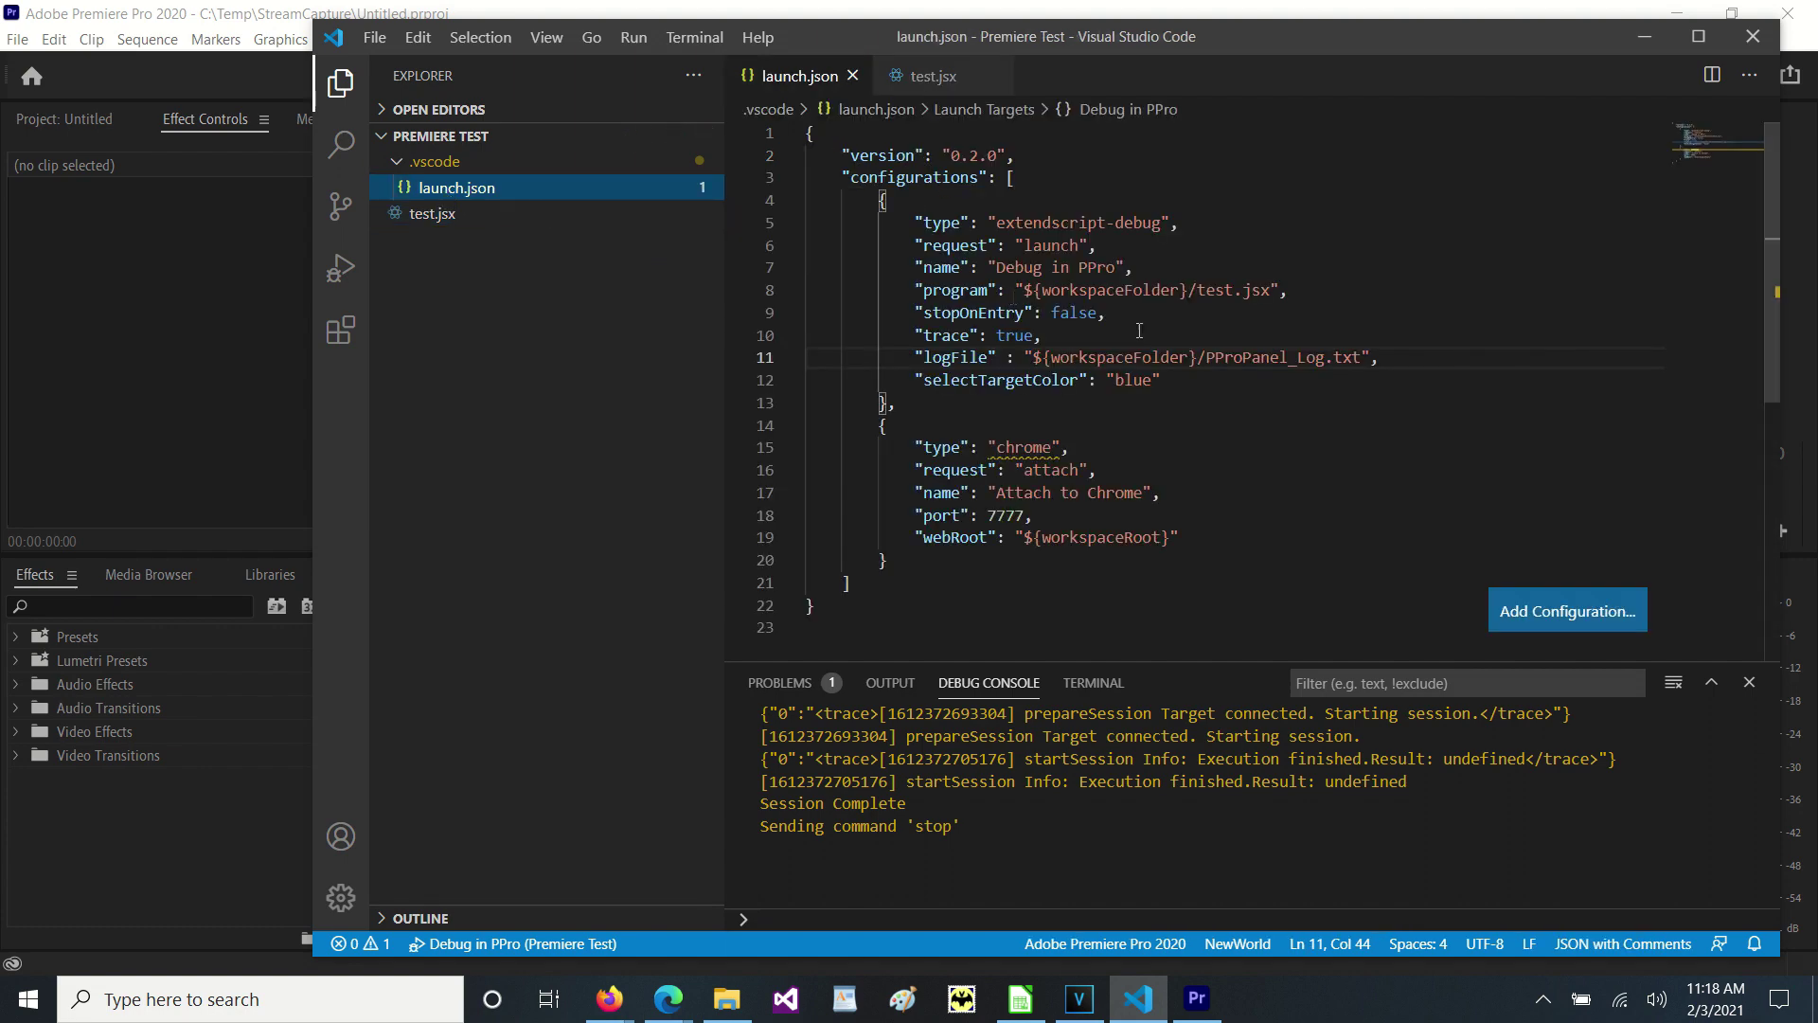